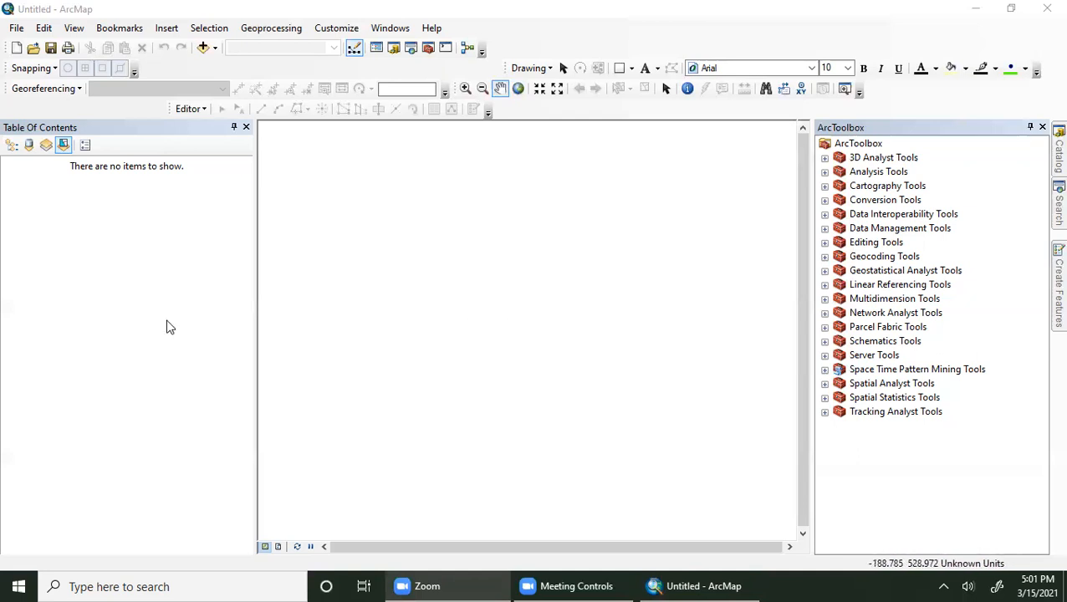
- Add the Montana, MT Counties, Silver Bow County, US rivers and US streams shapefiles to the map and list the layers by drawing order
left_click(204, 48)
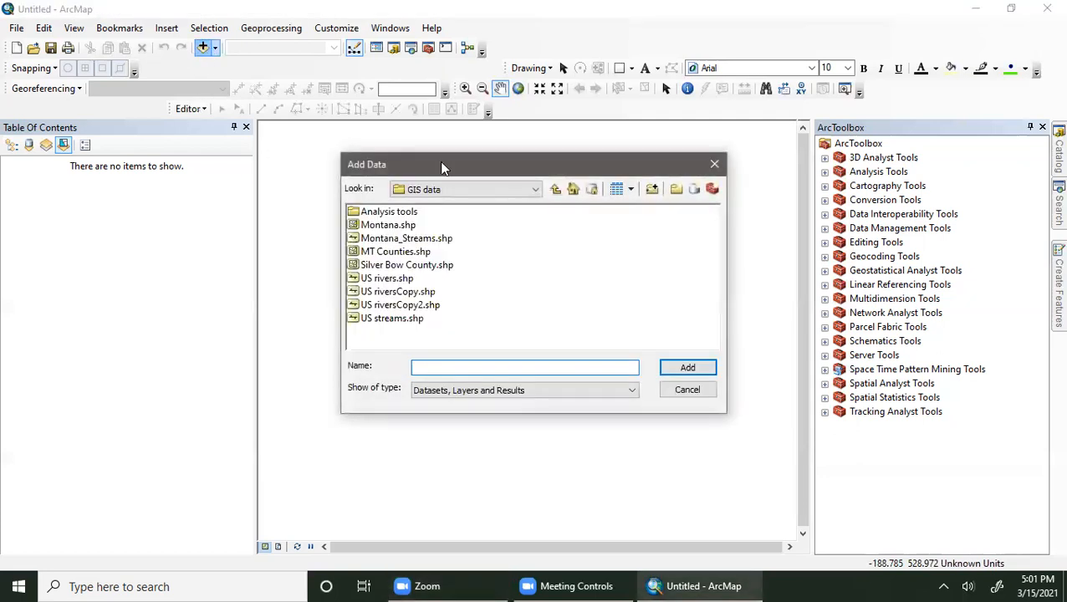
left_click(399, 226)
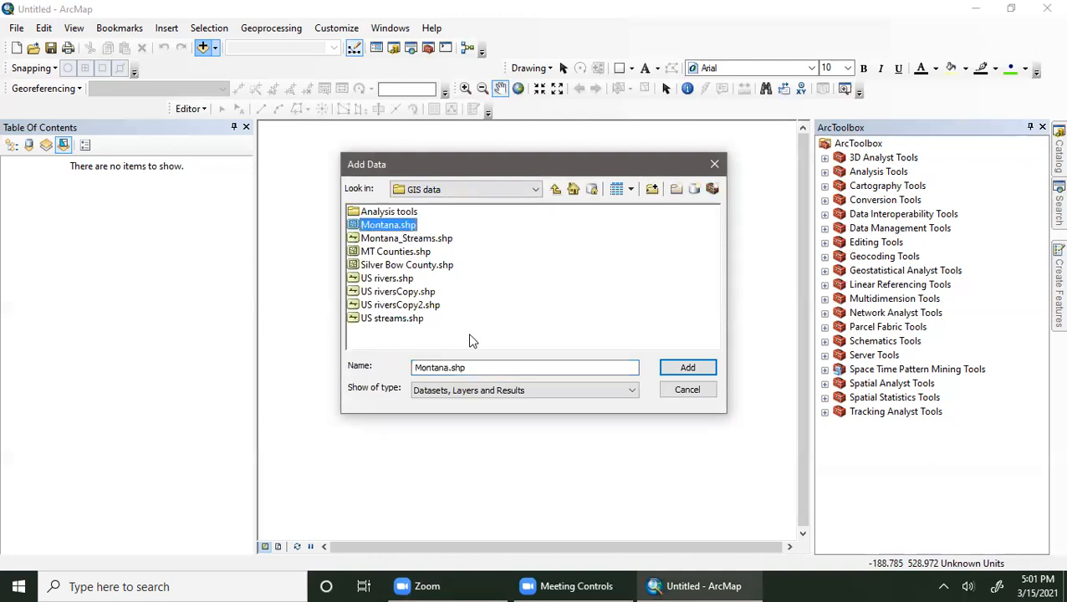
left_click(415, 293)
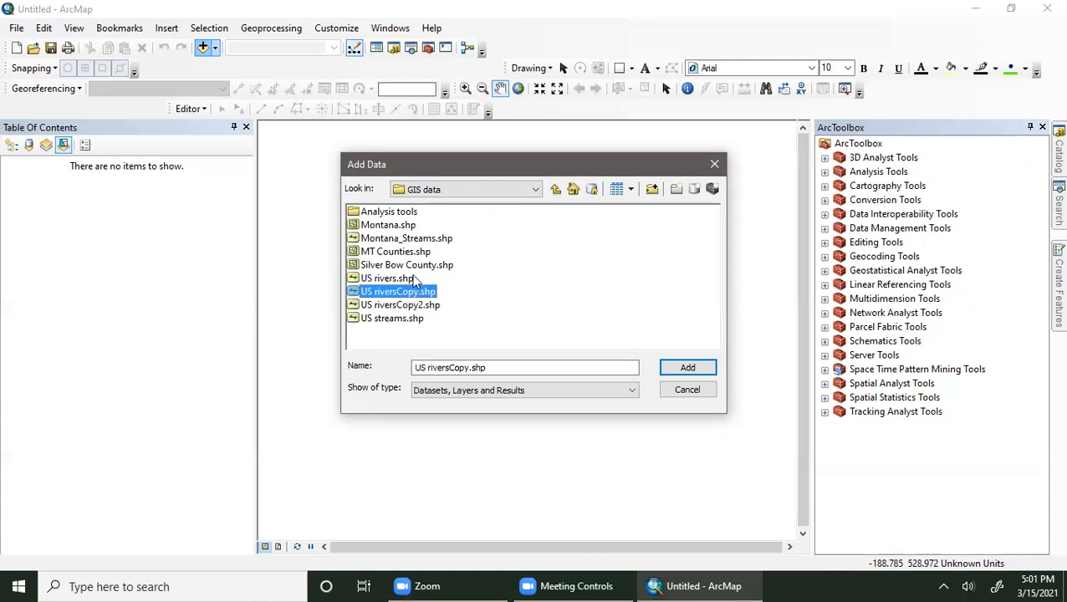
left_click(410, 278)
left_click(402, 320, "ctrl")
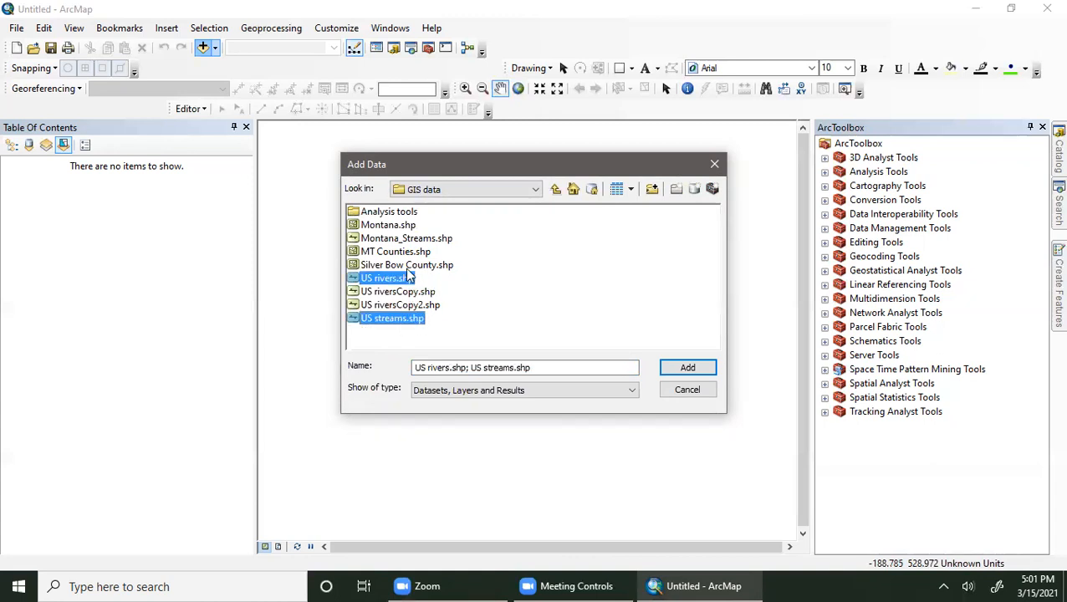
left_click(395, 253, "ctrl")
left_click(390, 265, "ctrl")
left_click(389, 239, "ctrl")
left_click(389, 239, "ctrl")
left_click(385, 226, "ctrl")
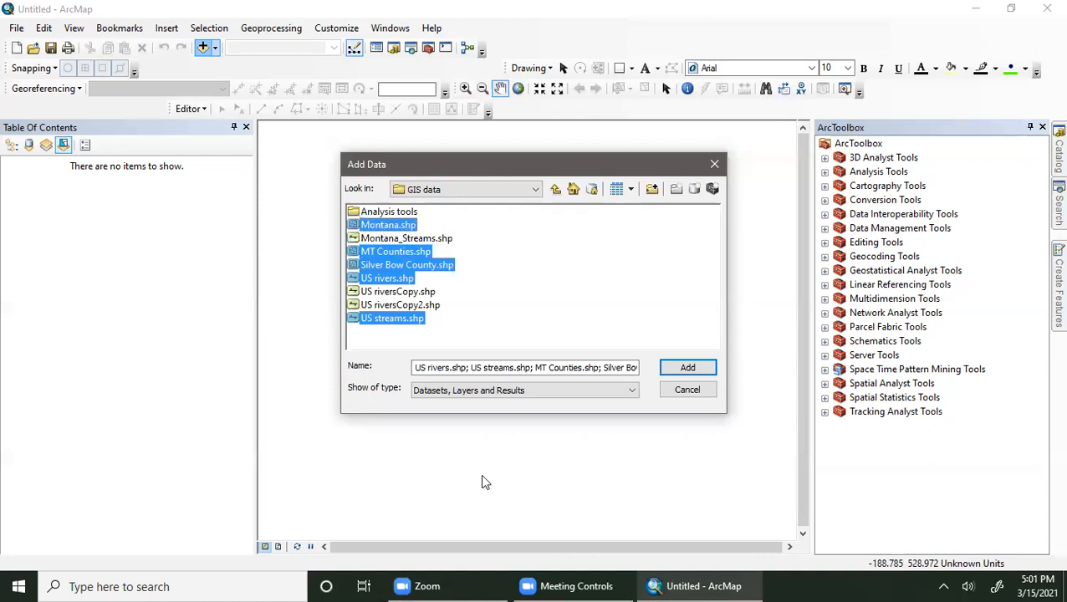
left_click(688, 368)
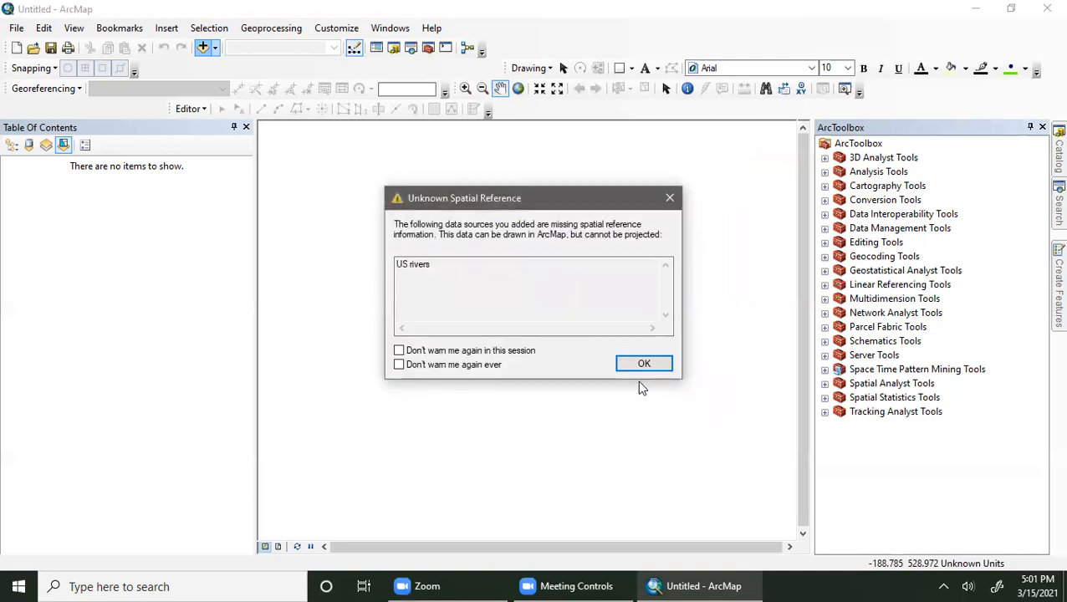
left_click(634, 368)
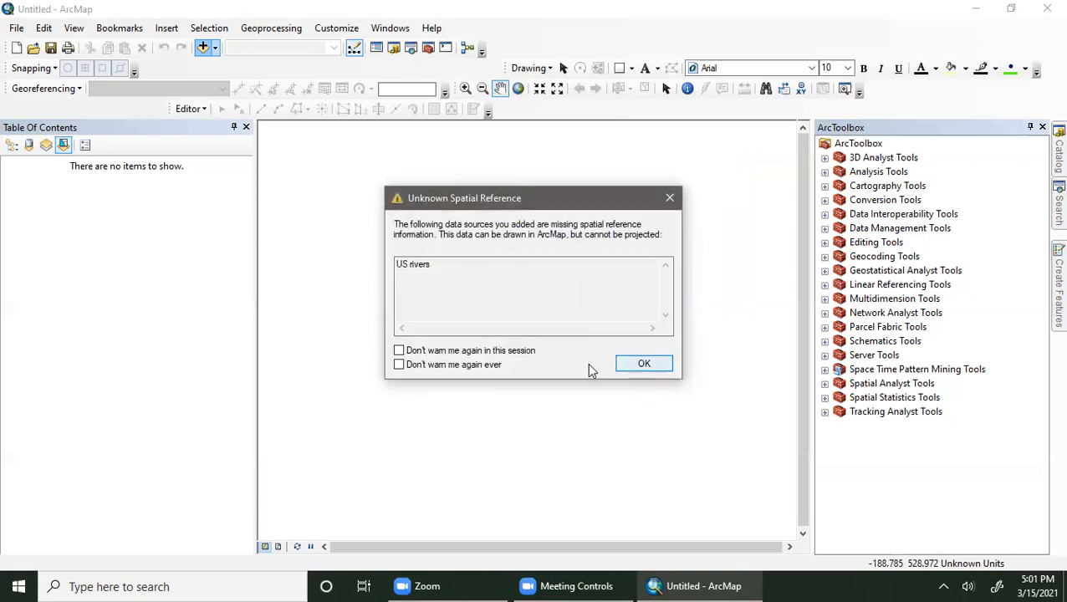
left_click(12, 145)
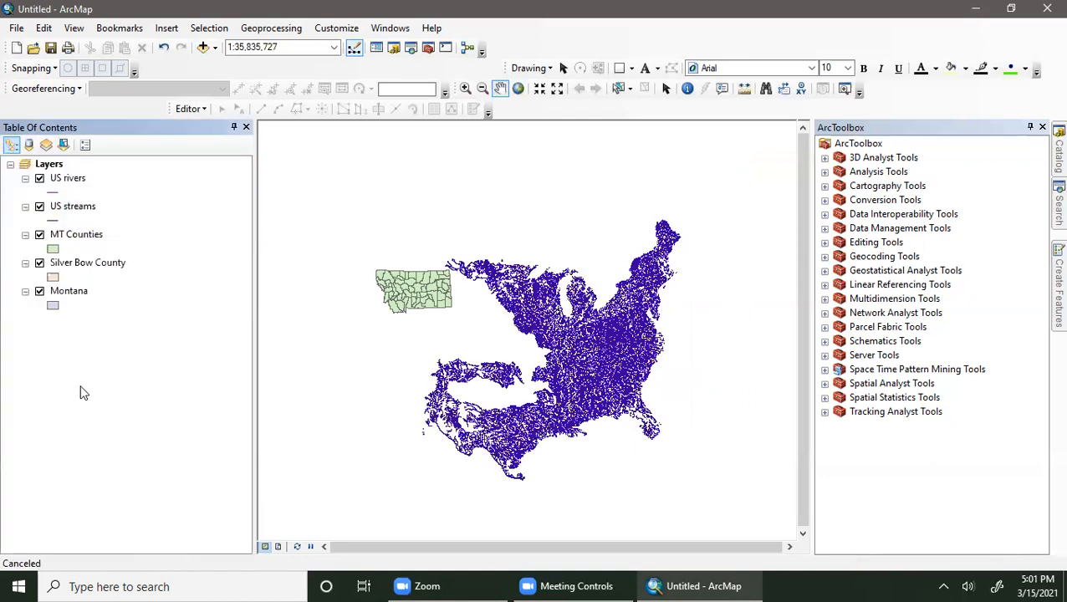
left_click(297, 547)
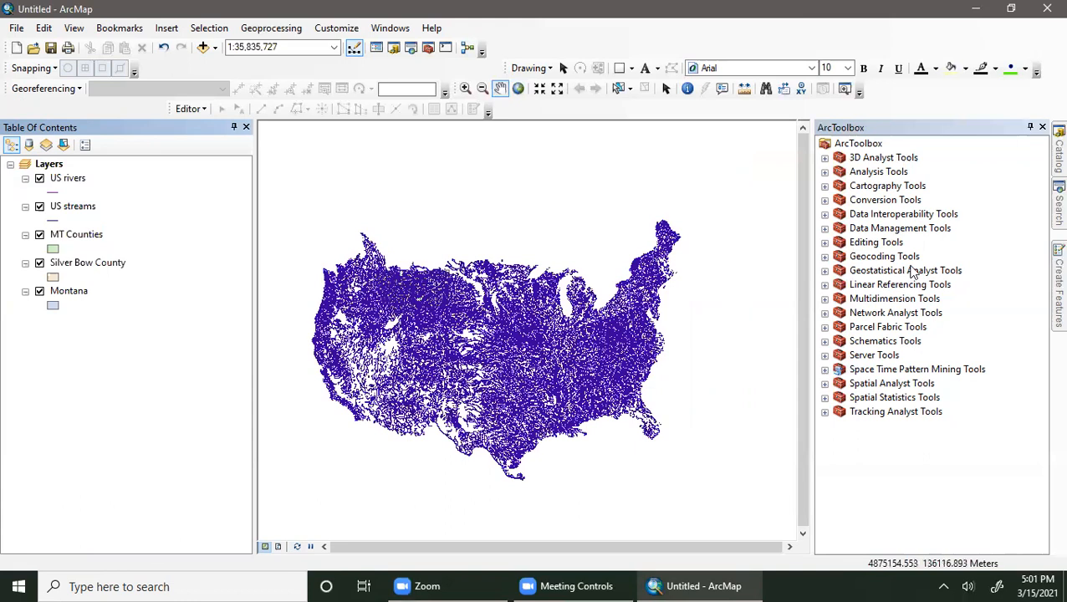
- Add another copy of US rivers.shp to the map from the GIS data folder in the Catalog
left_click(1056, 161)
left_click_drag(938, 301, 197, 217)
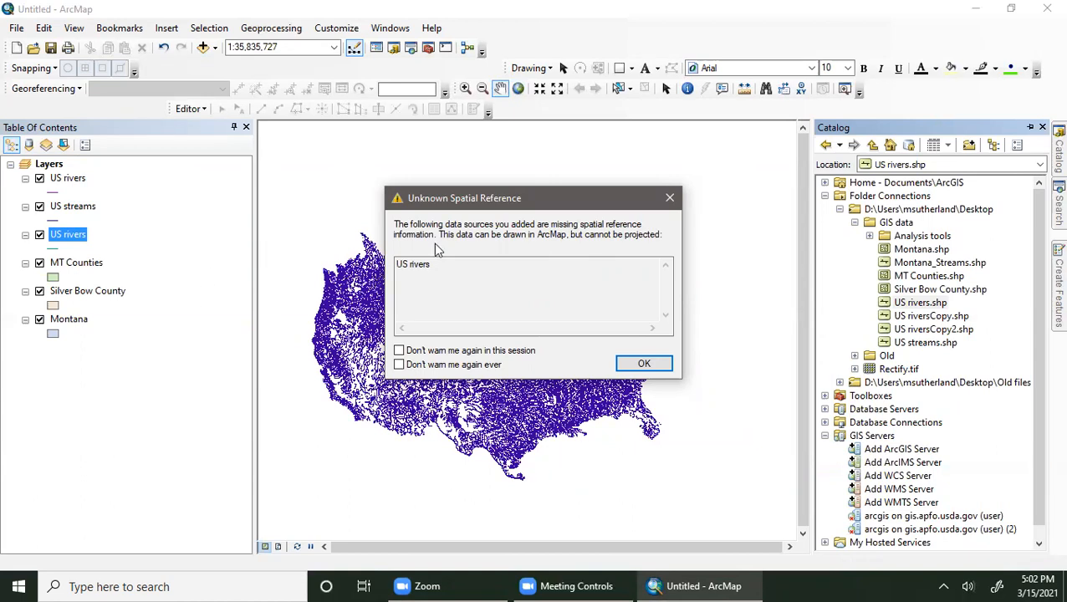
left_click(669, 199)
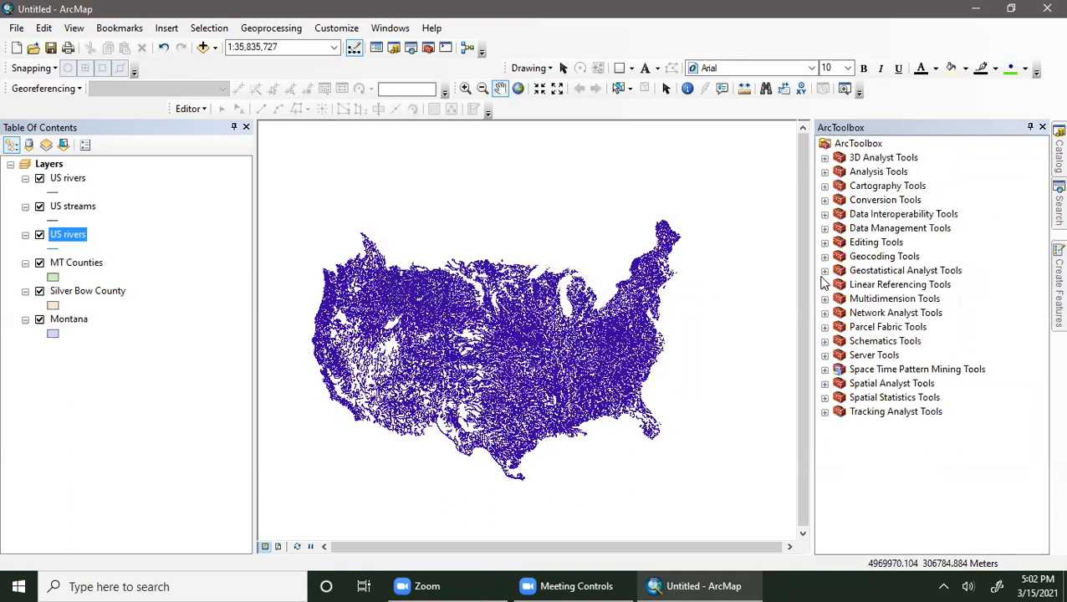
- Check the XY coordinate system in the properties of the US rivers.shp source file
left_click(1058, 149)
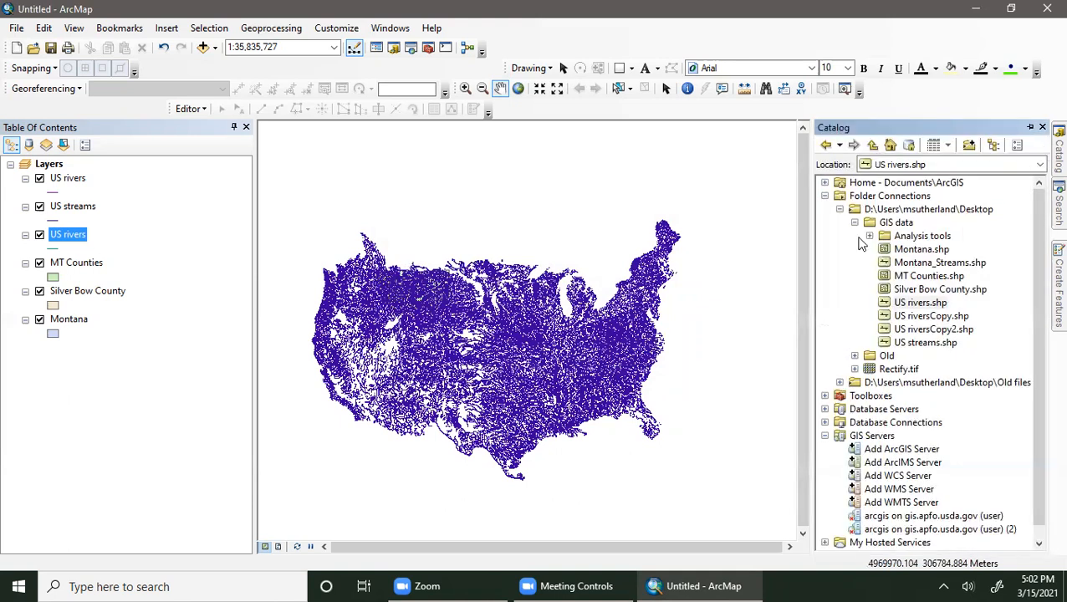
right_click(927, 306)
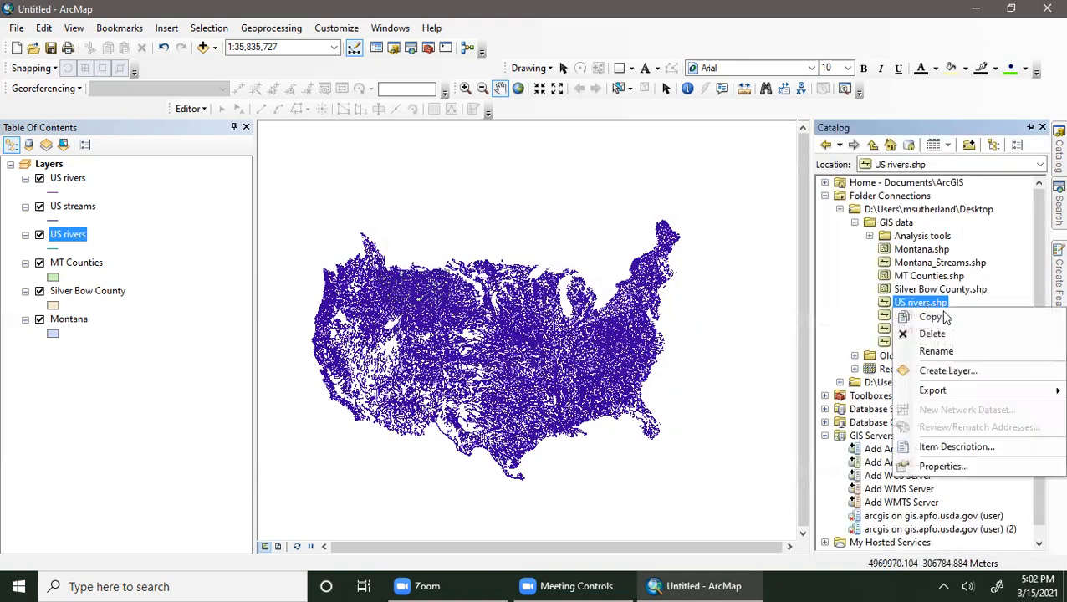
left_click(958, 465)
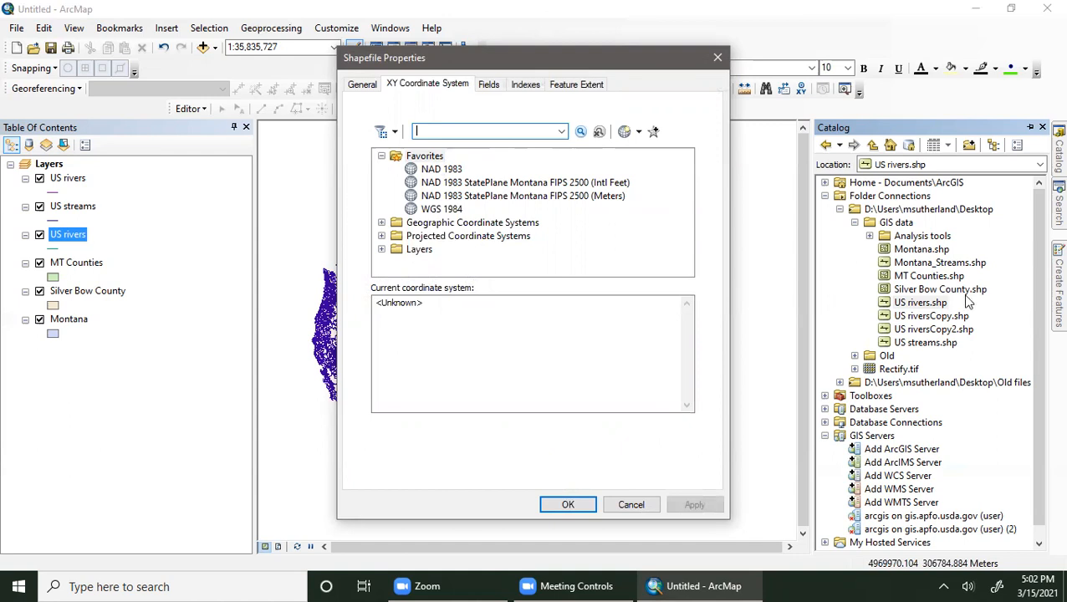
left_click(717, 57)
- Assign US rivers.shp the NAD 1983 geographic coordinate system from the North America, USA and territories group
right_click(935, 304)
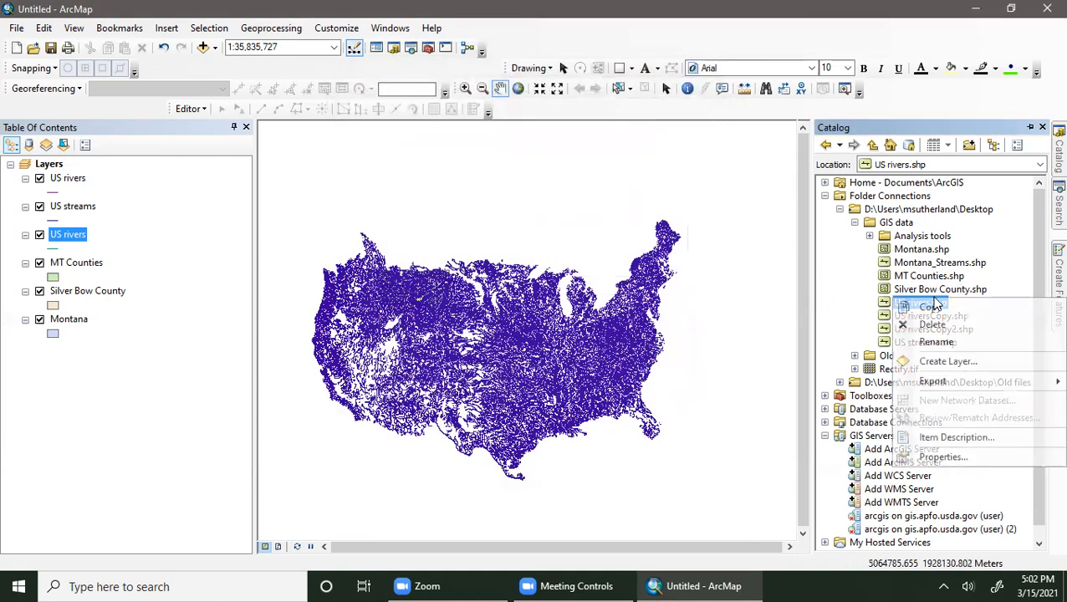
left_click(945, 457)
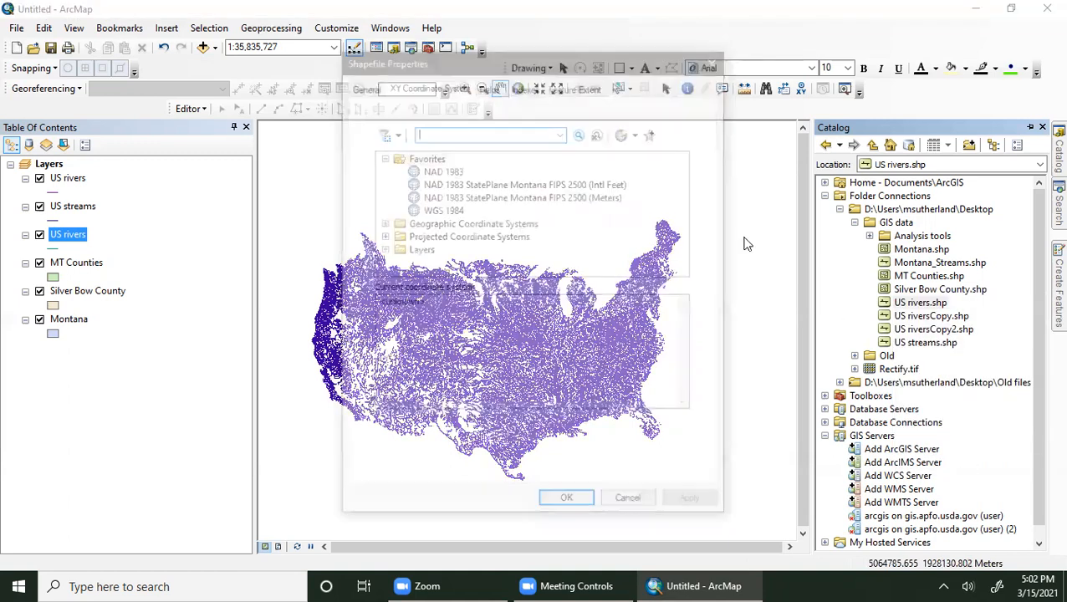
left_click(432, 170)
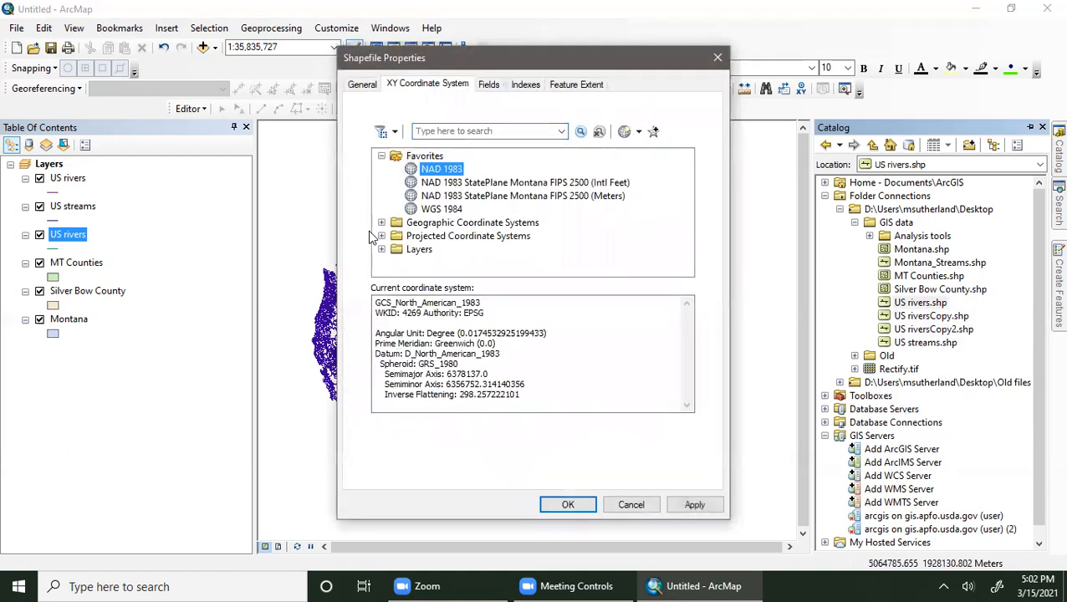
left_click(381, 222)
scroll(398, 241, "down", 1)
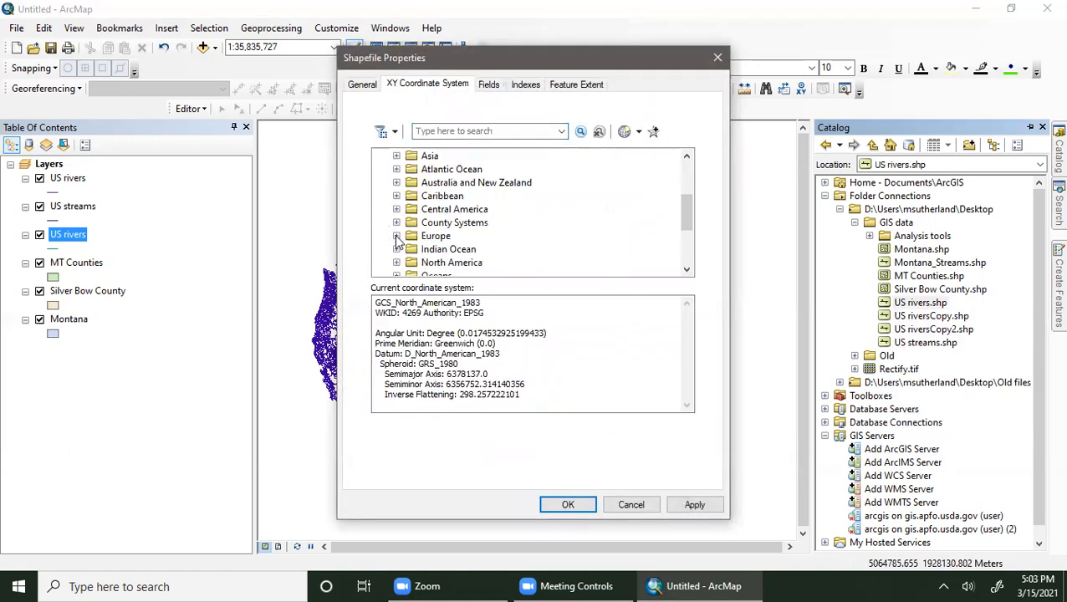
left_click(397, 261)
scroll(398, 257, "down", 2)
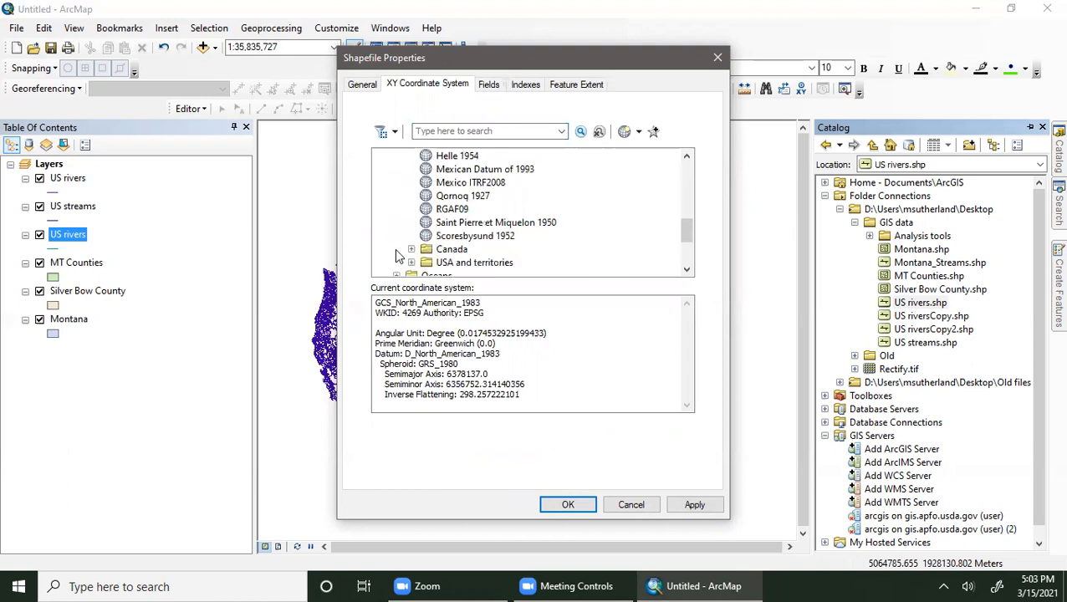
left_click(413, 262)
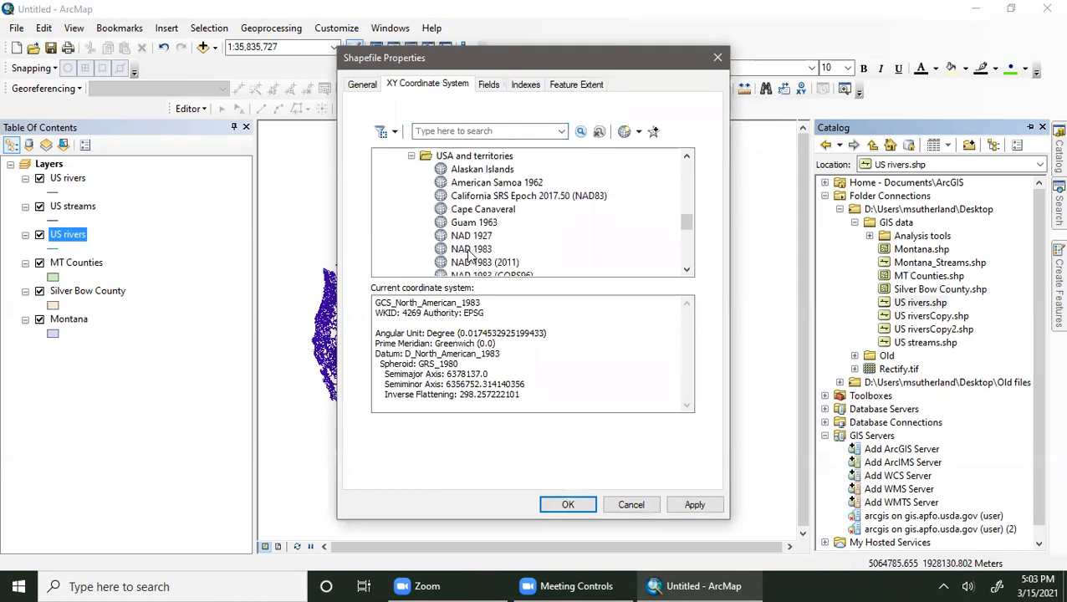
left_click(467, 250)
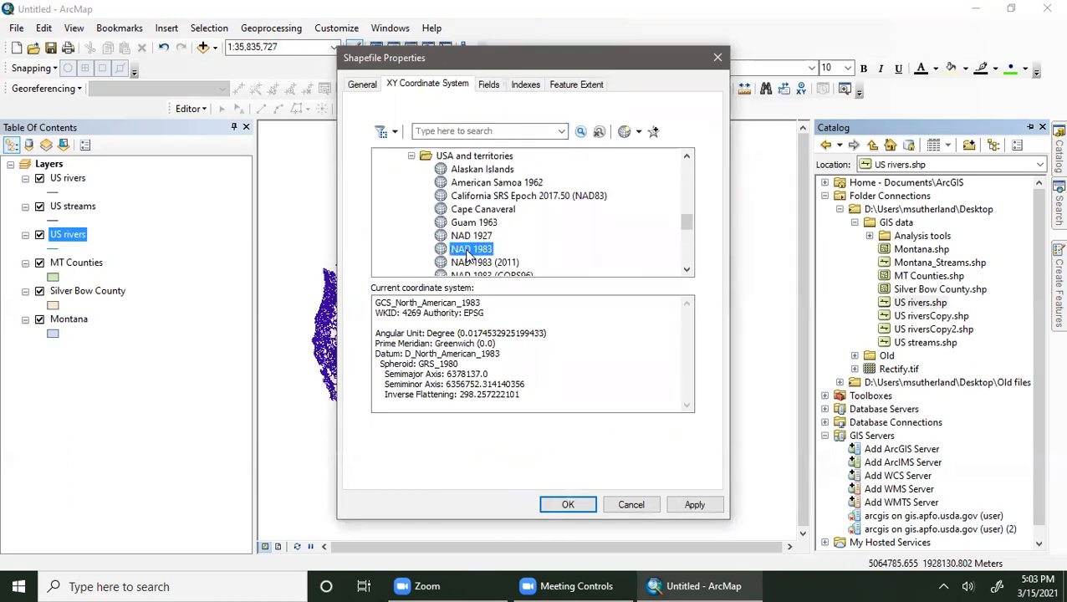
left_click(565, 504)
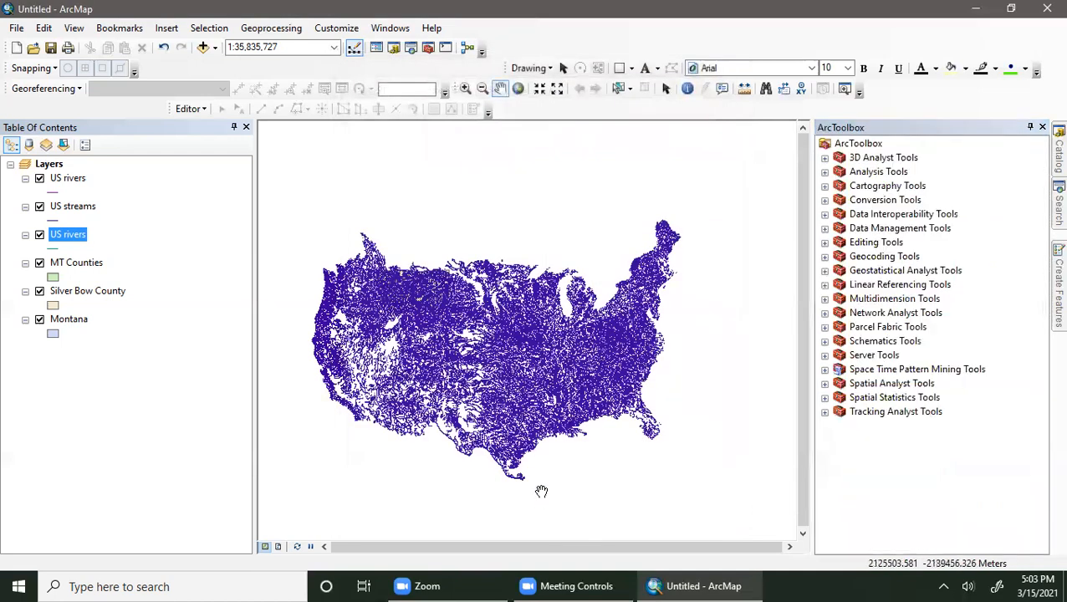
- Remove the duplicate US rivers layer located between US streams and MT Counties
left_click(65, 237)
right_click(109, 236)
left_click(112, 255)
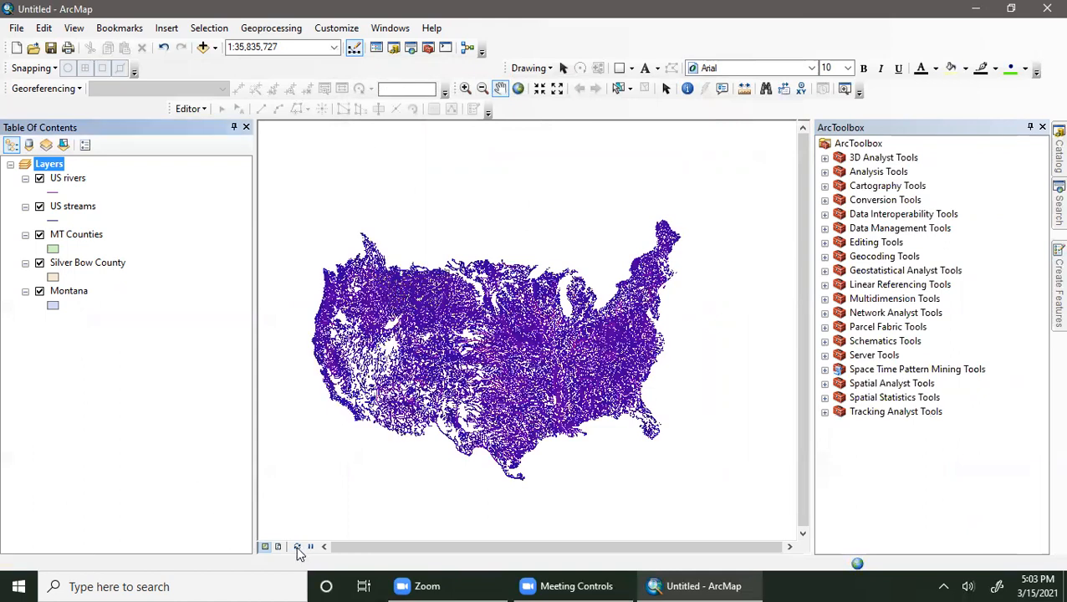
- Symbolize the US rivers layer with the Highway Ramp line symbol recoloured to light blue
left_click(52, 193)
left_click(434, 188)
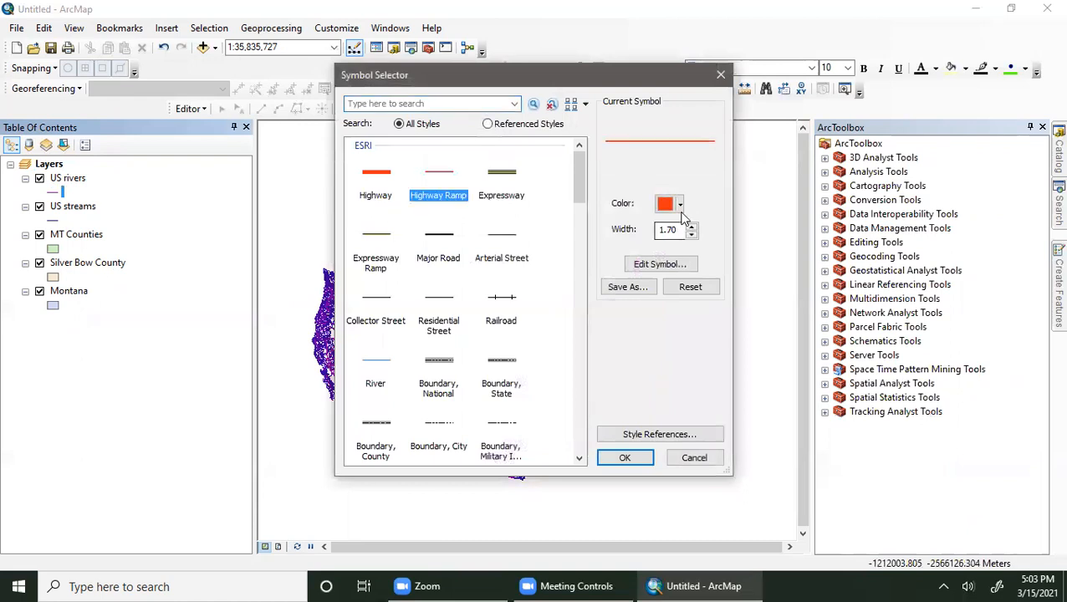
left_click(678, 203)
left_click(619, 269)
left_click(679, 203)
left_click(635, 277)
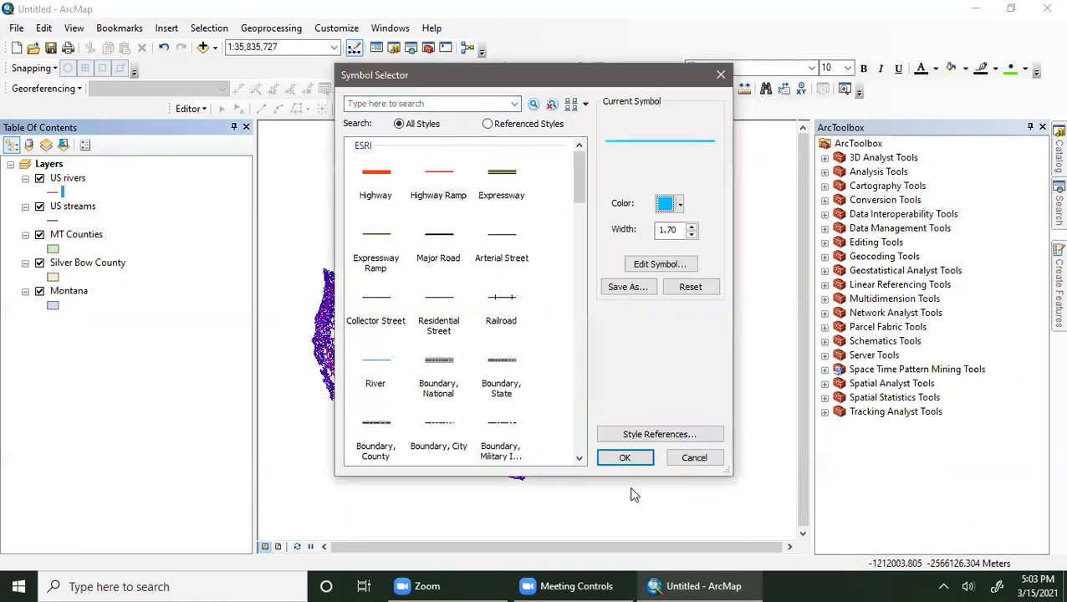
left_click(624, 457)
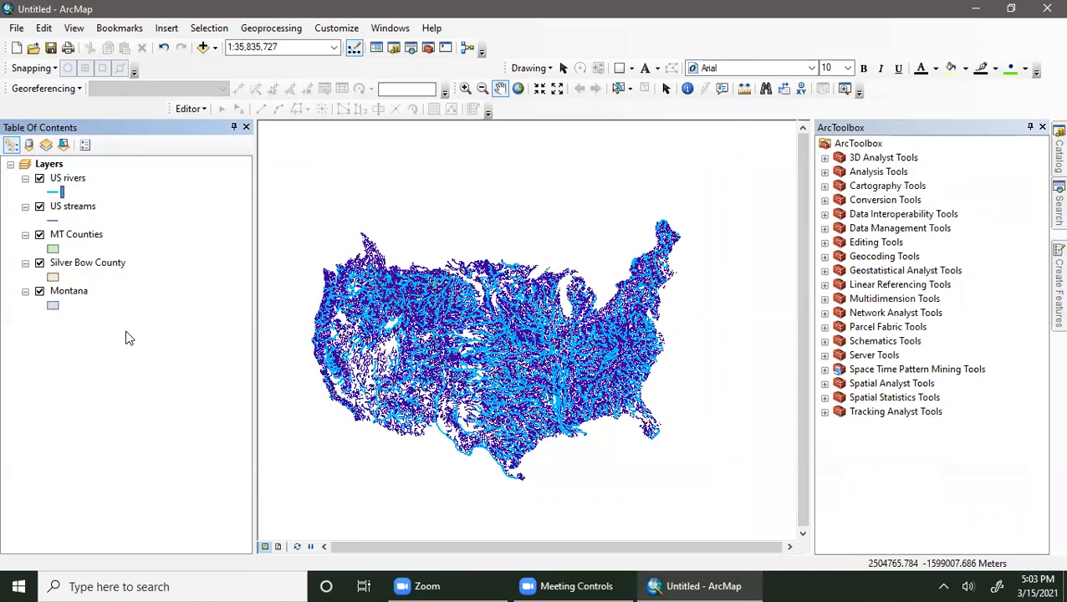
- Examine the target layer, source layer and spatial method options of Select By Location, leaving them unapplied
left_click(193, 180)
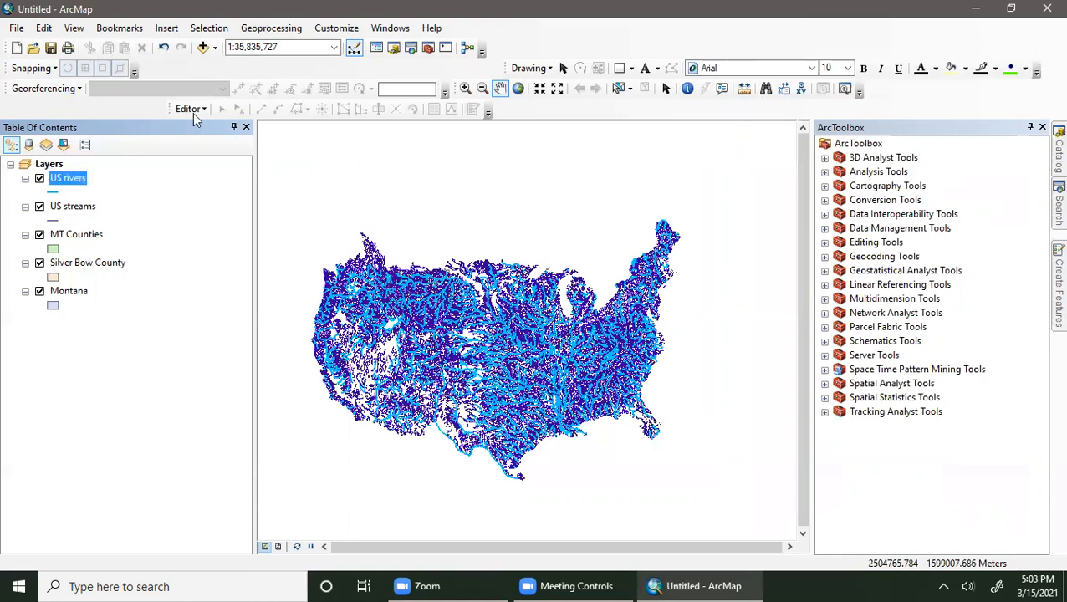
left_click(209, 28)
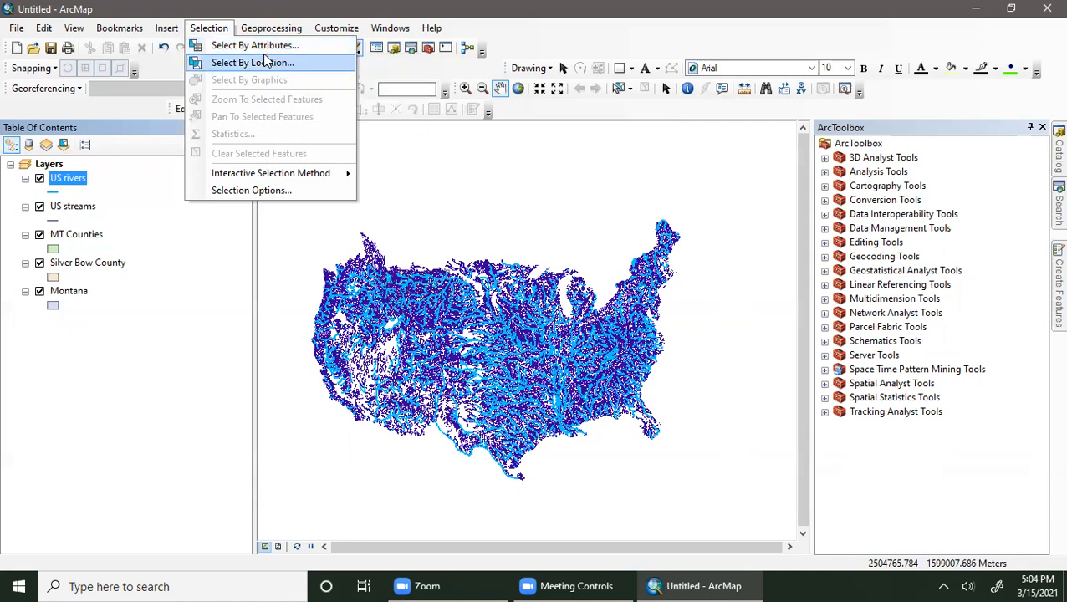
left_click(247, 62)
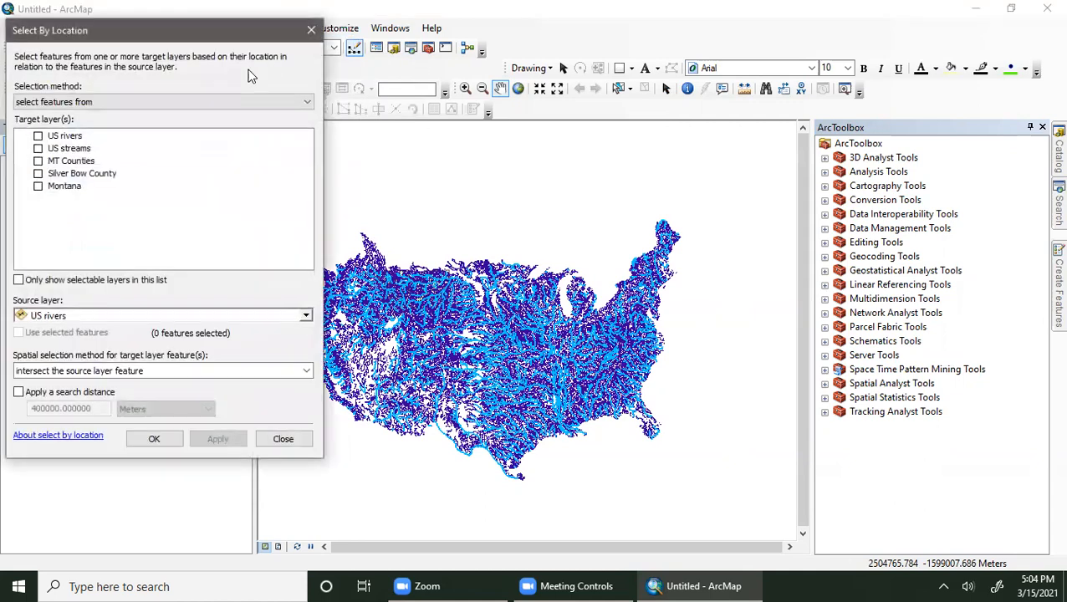
left_click(312, 28)
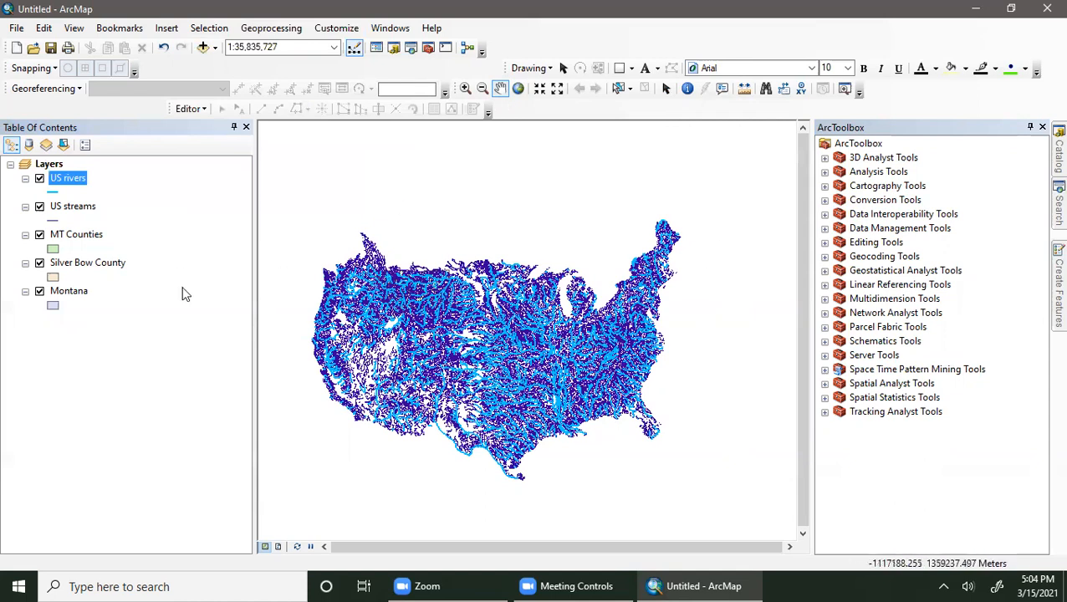
- Review the interactive selection methods and the Selection Options settings, including the colour for selected features
left_click(209, 28)
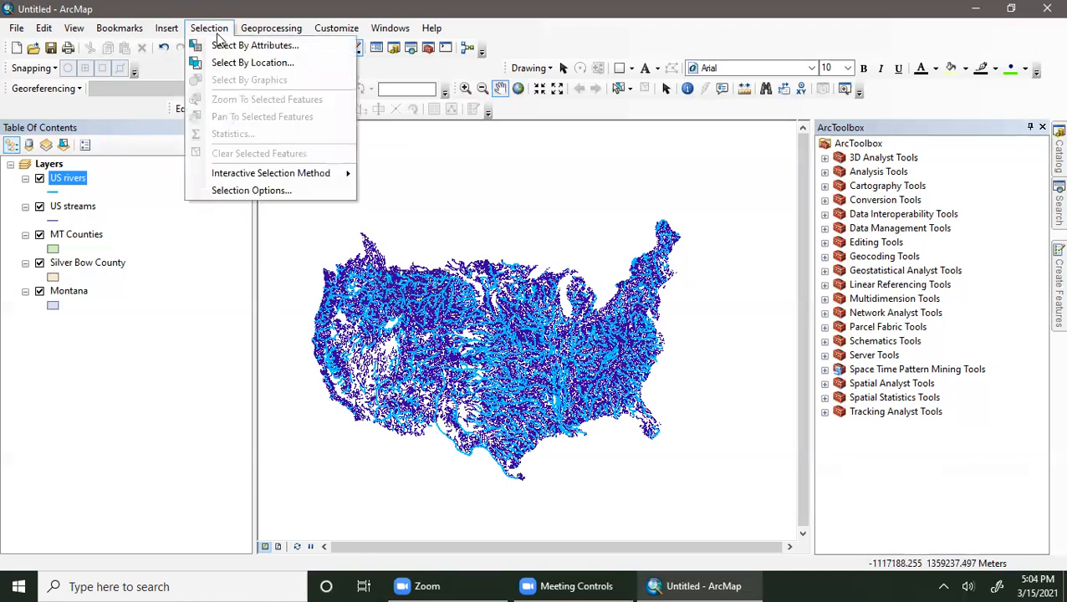
mouse_move(258, 170)
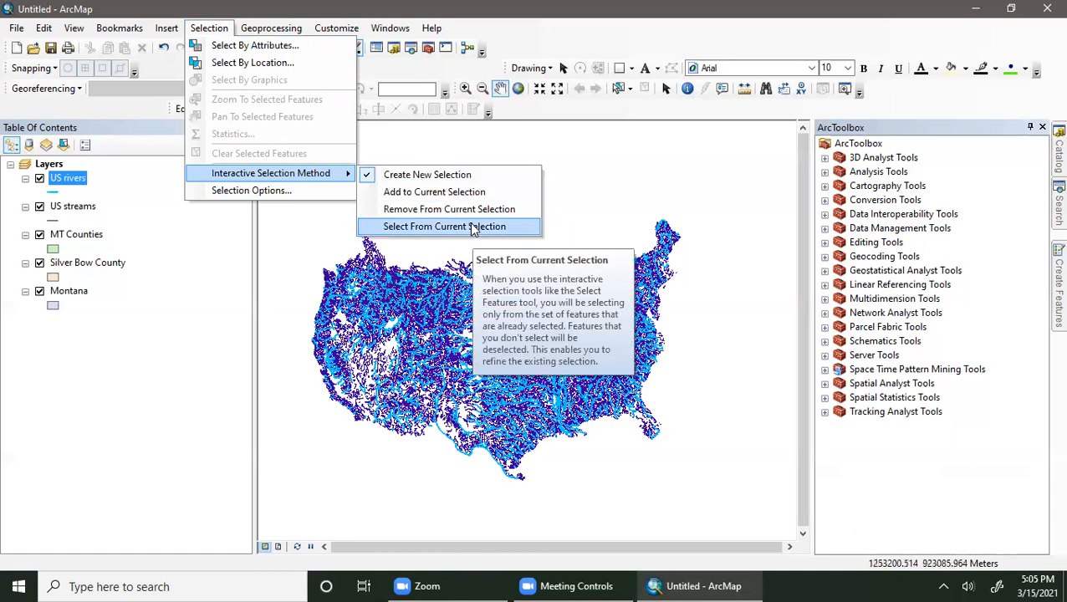
left_click(281, 193)
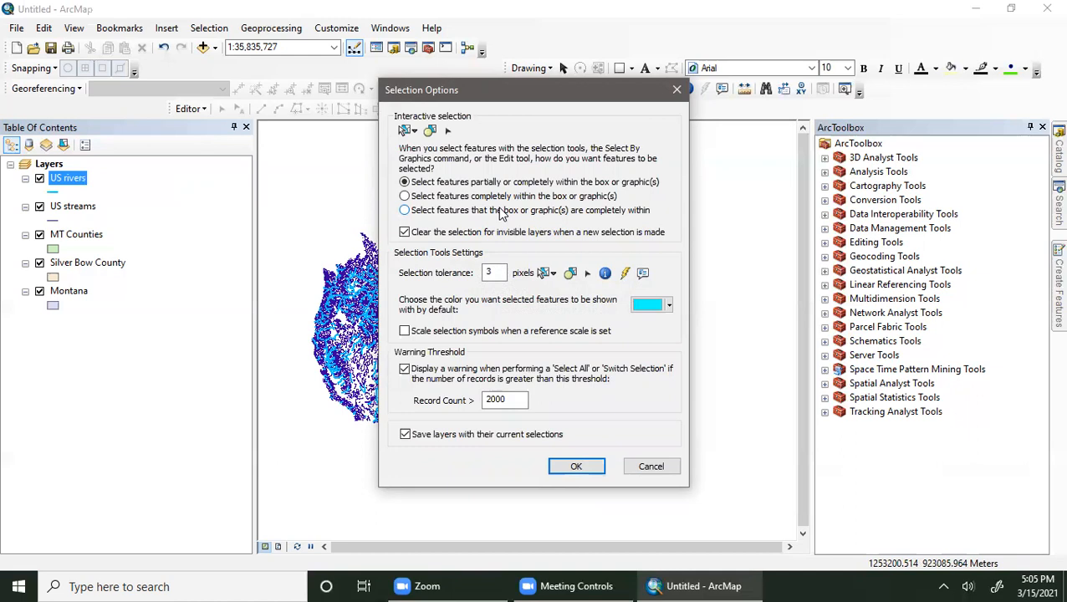
left_click(649, 306)
left_click(649, 306)
left_click_drag(488, 99, 611, 93)
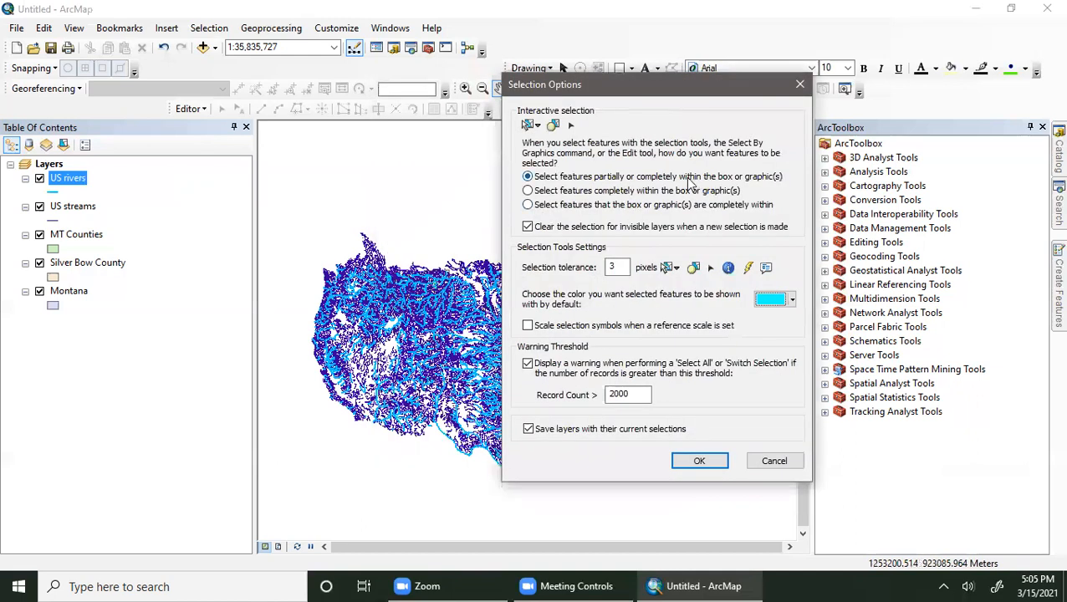
left_click(694, 460)
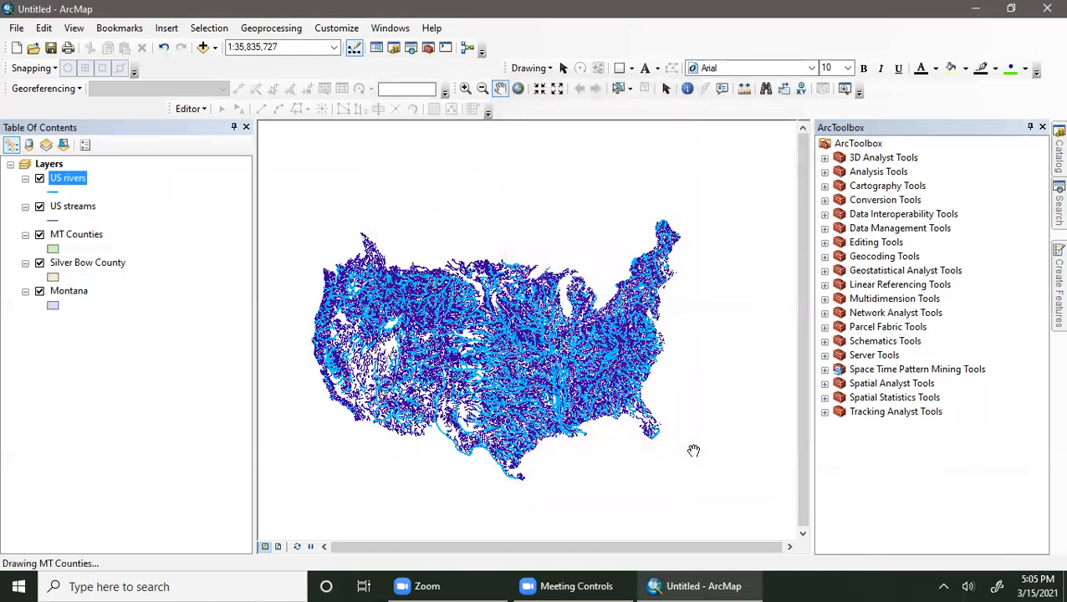
- Select the features across the central United States with the Select by Rectangle tool
left_click(627, 90)
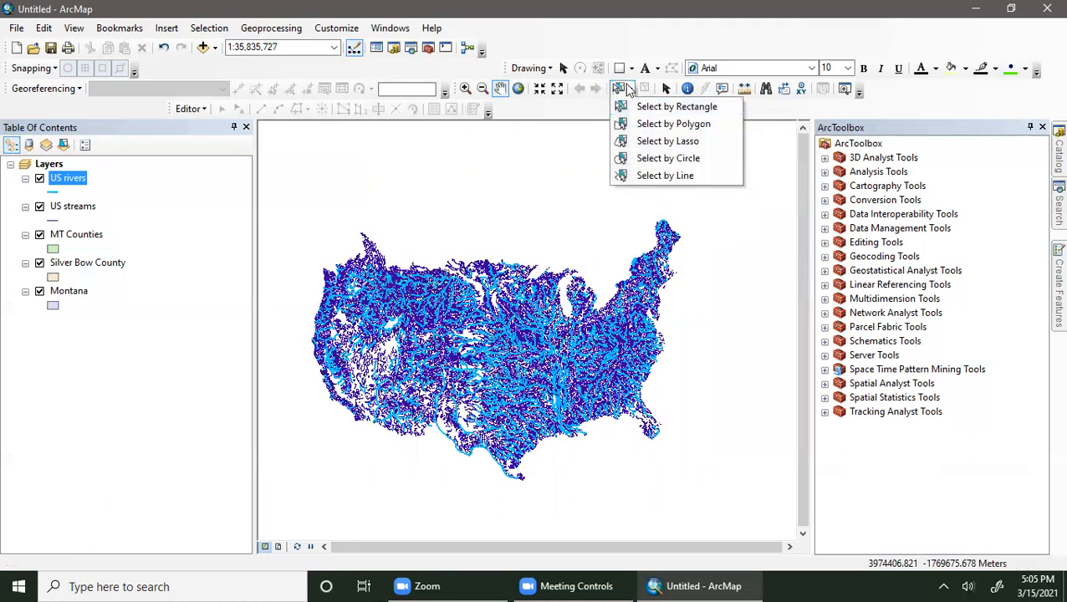
left_click(631, 90)
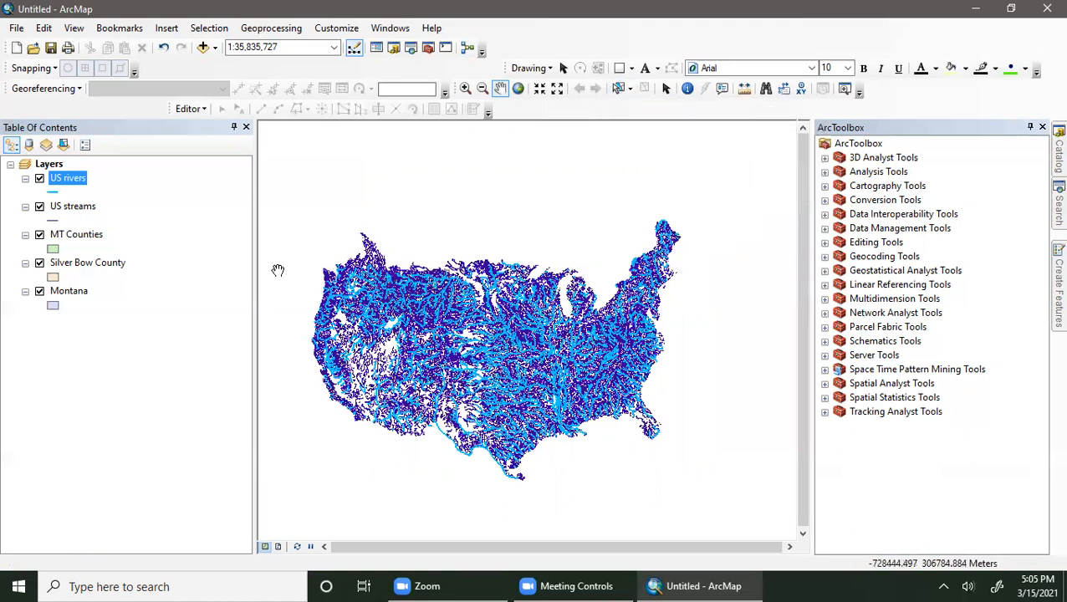
left_click(619, 87)
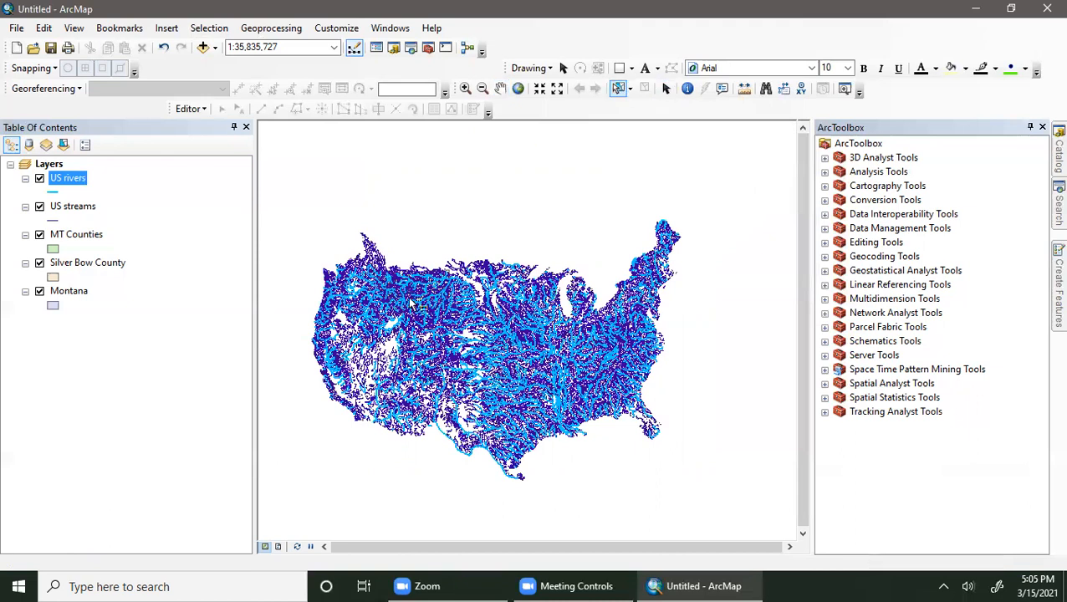
left_click_drag(410, 316, 598, 397)
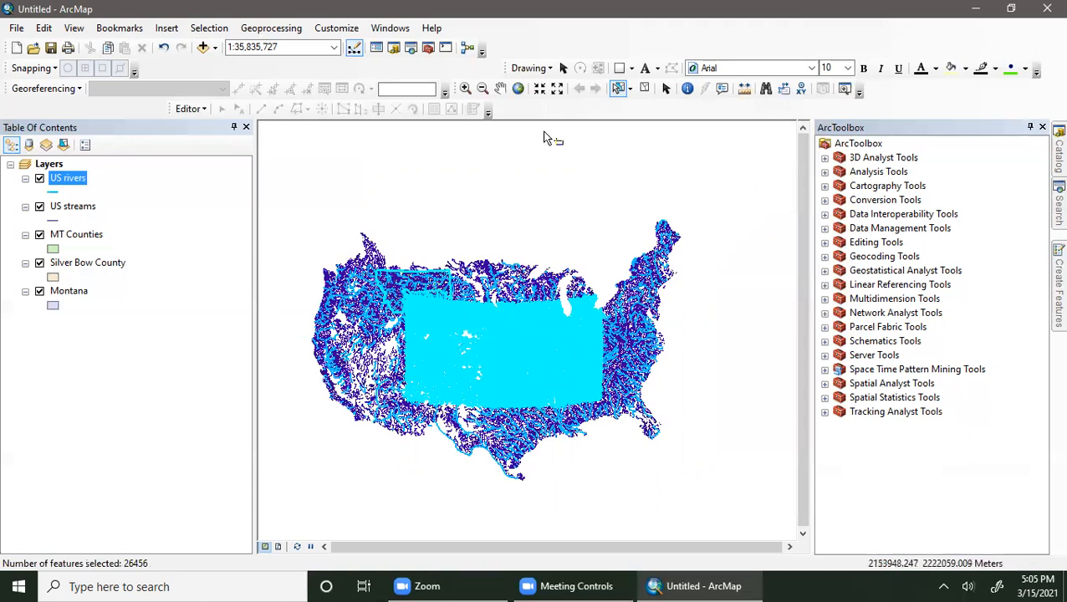
- Select the central US features with a six-sided polygon and check which layers contain selected features
left_click(627, 90)
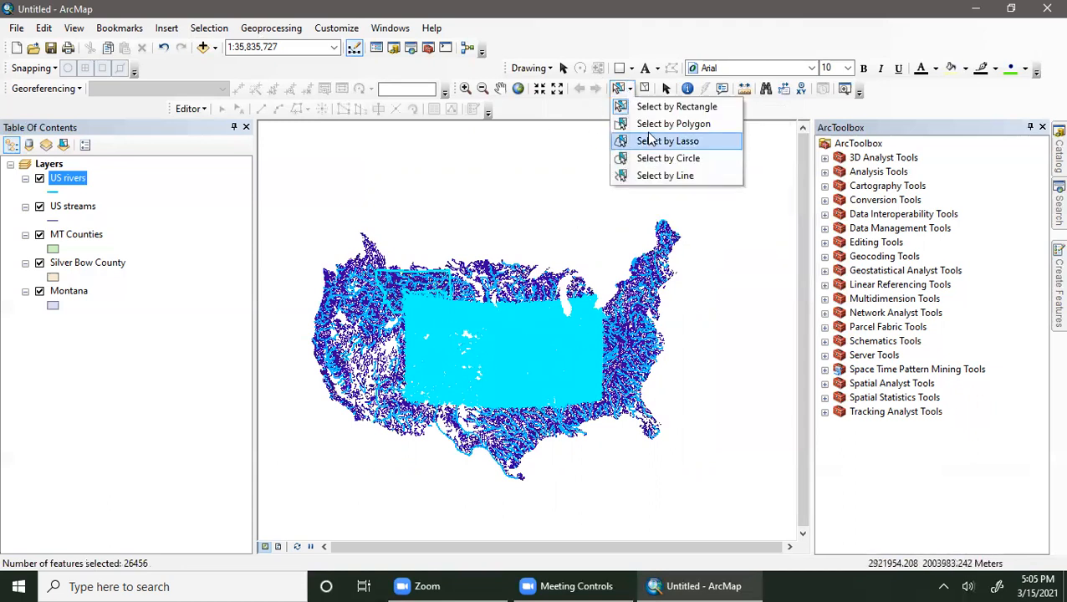
left_click(673, 123)
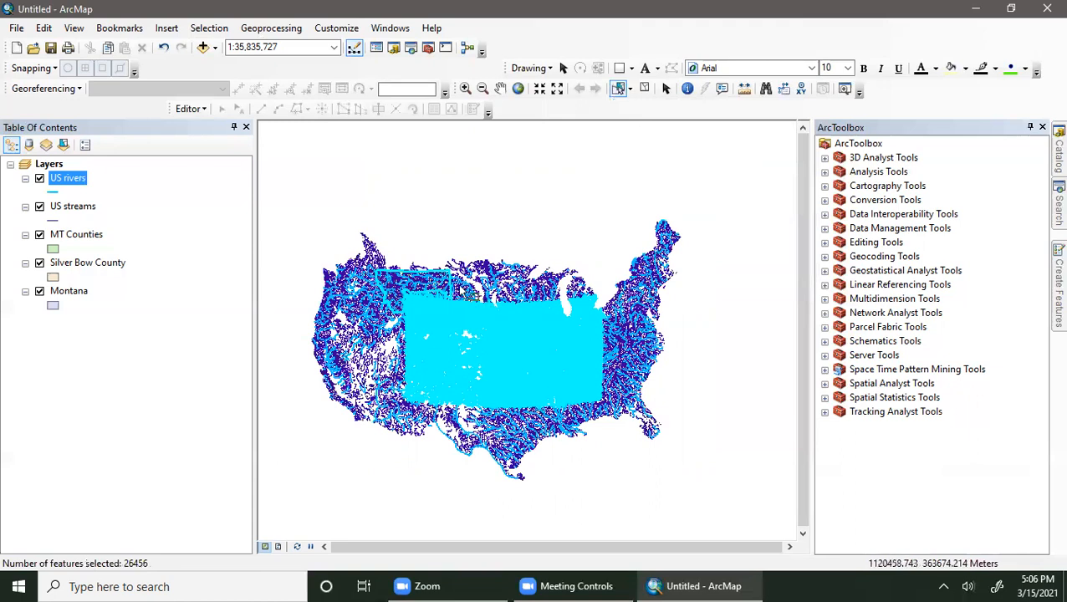
left_click(471, 288)
left_click(445, 321)
left_click(457, 385)
left_click(514, 393)
left_click(579, 349)
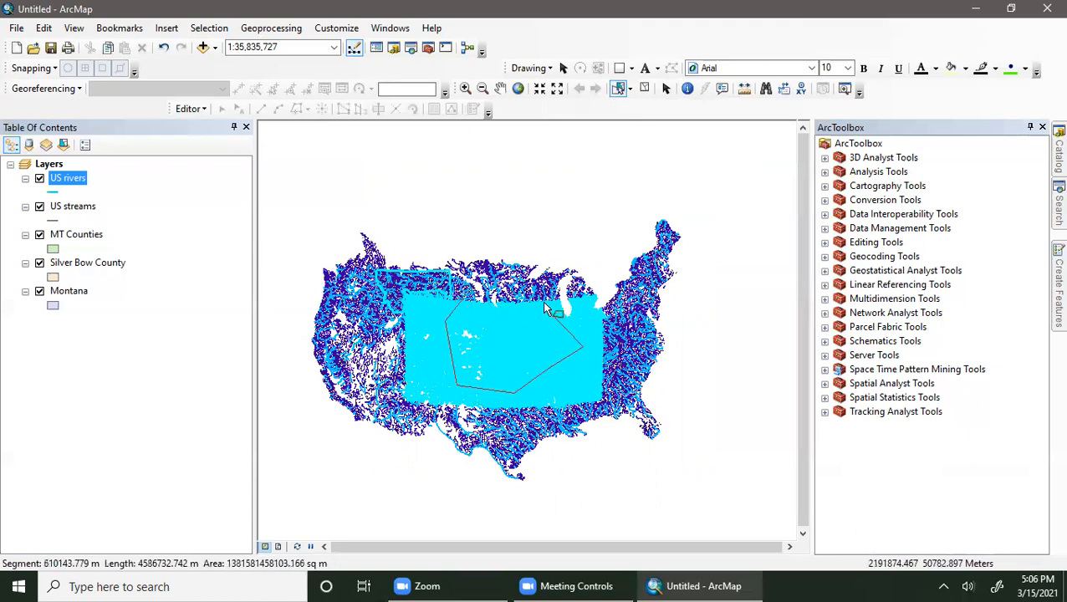
double_click(542, 295)
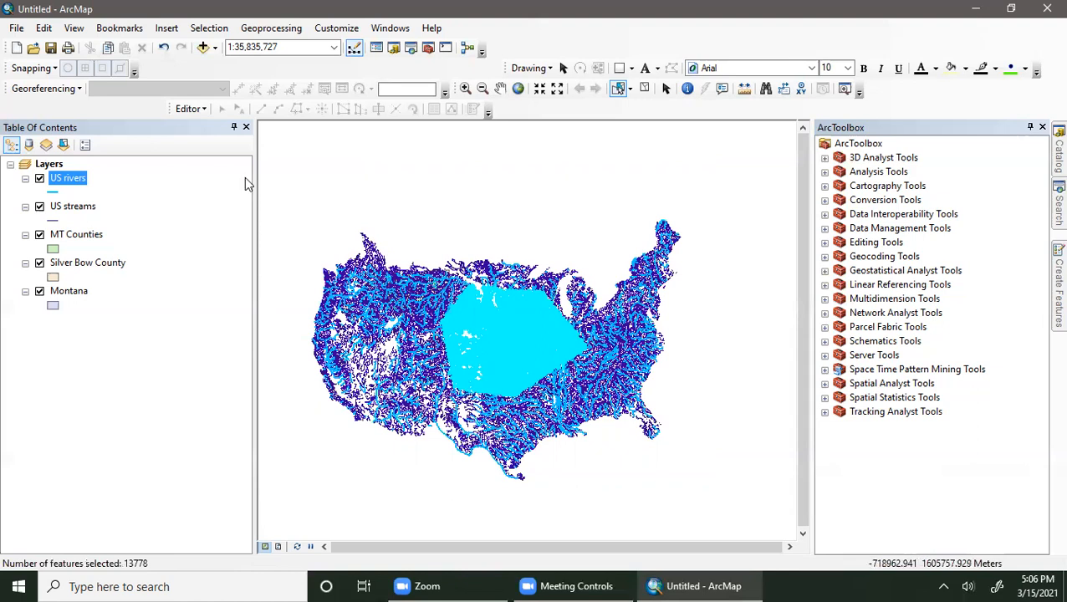
left_click(66, 145)
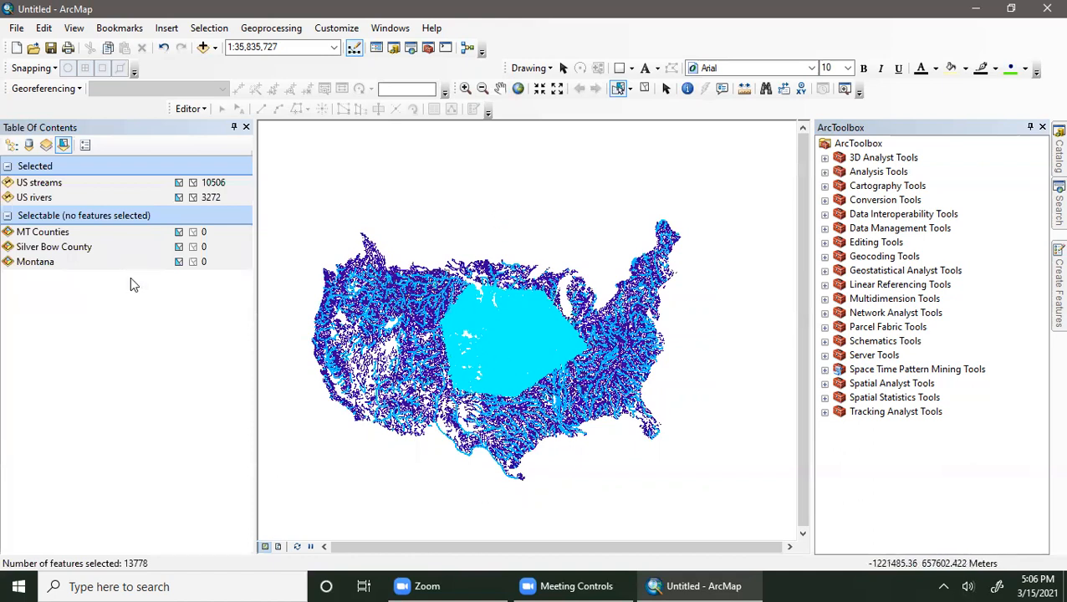
left_click(14, 145)
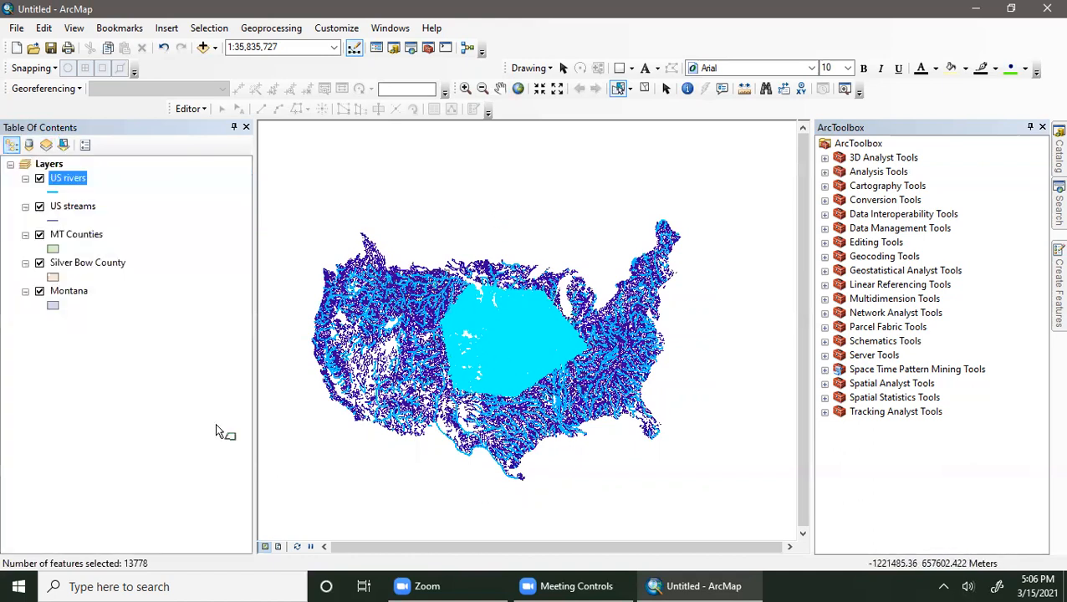
- Select the features across the northwestern United States with the Select by Circle tool
left_click(629, 89)
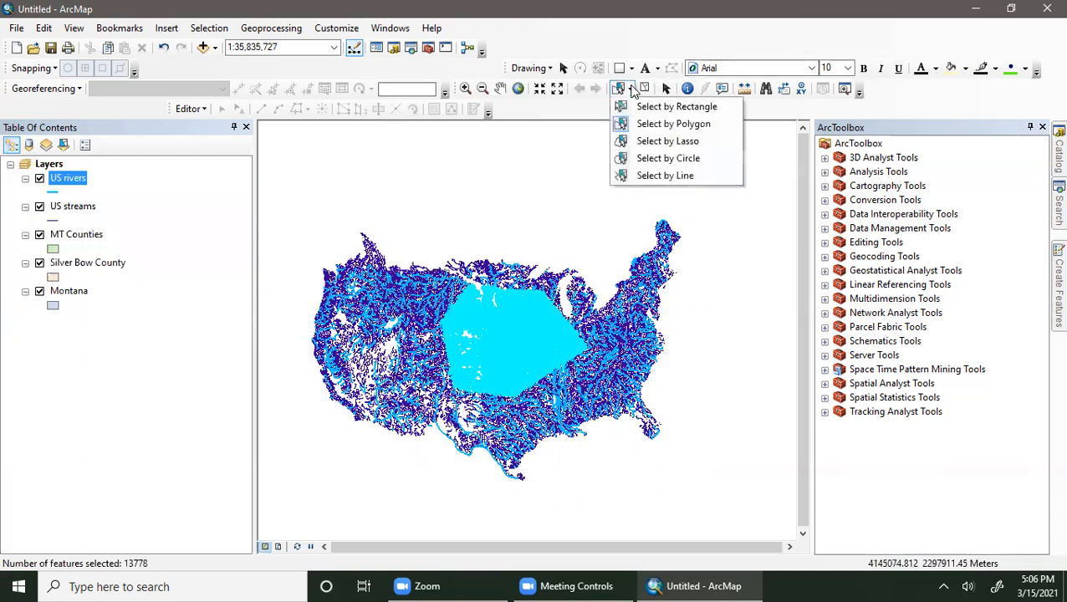
left_click(634, 130)
left_click(629, 89)
left_click(677, 159)
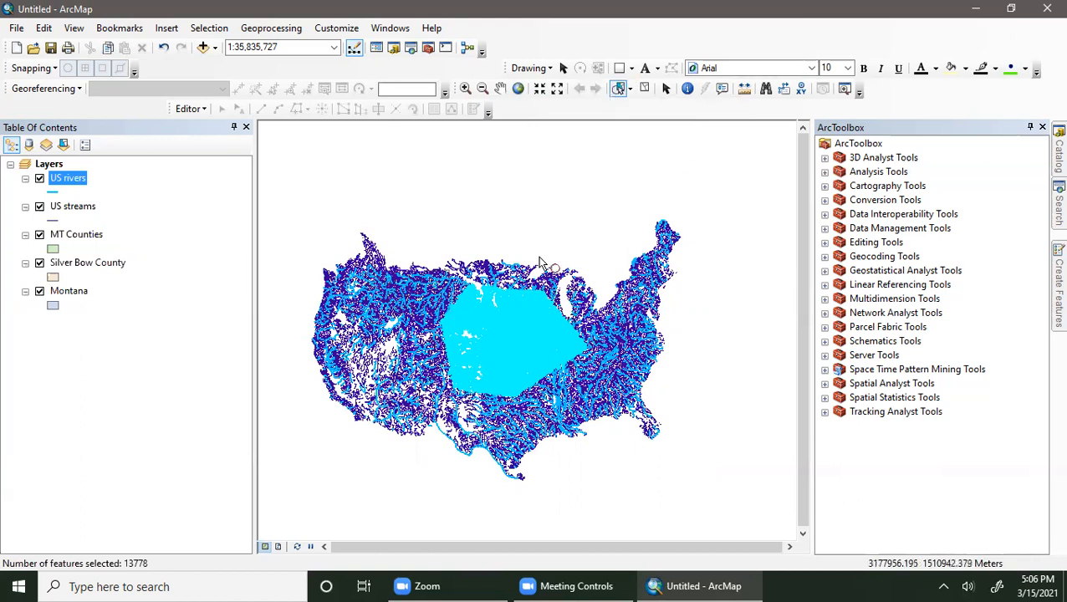
left_click_drag(371, 303, 434, 345)
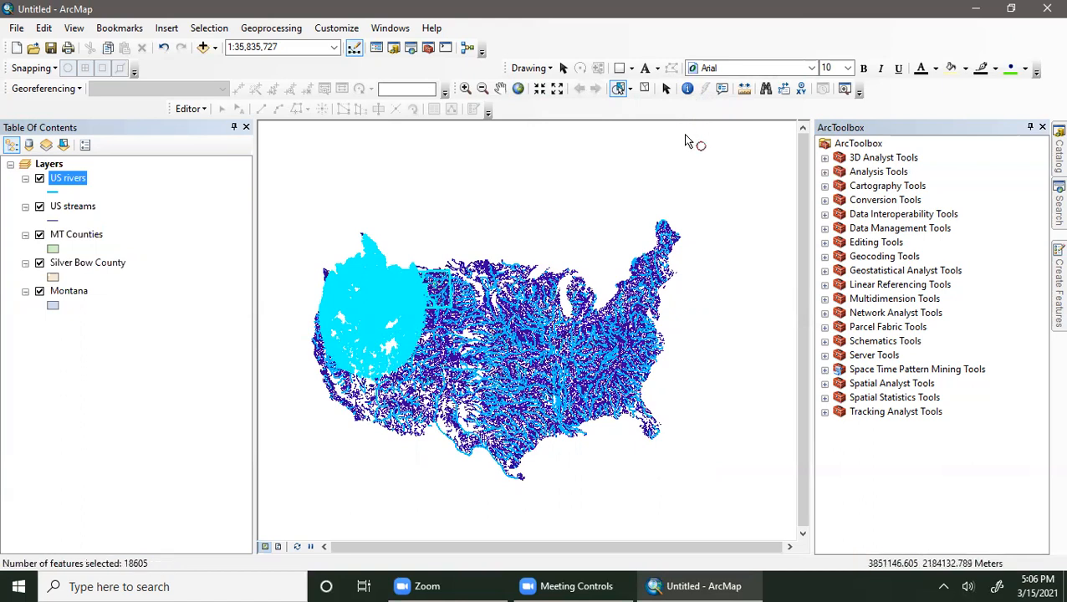
- Select the features crossed by a line running from northern Montana south toward Arizona with Select by Line
left_click(630, 93)
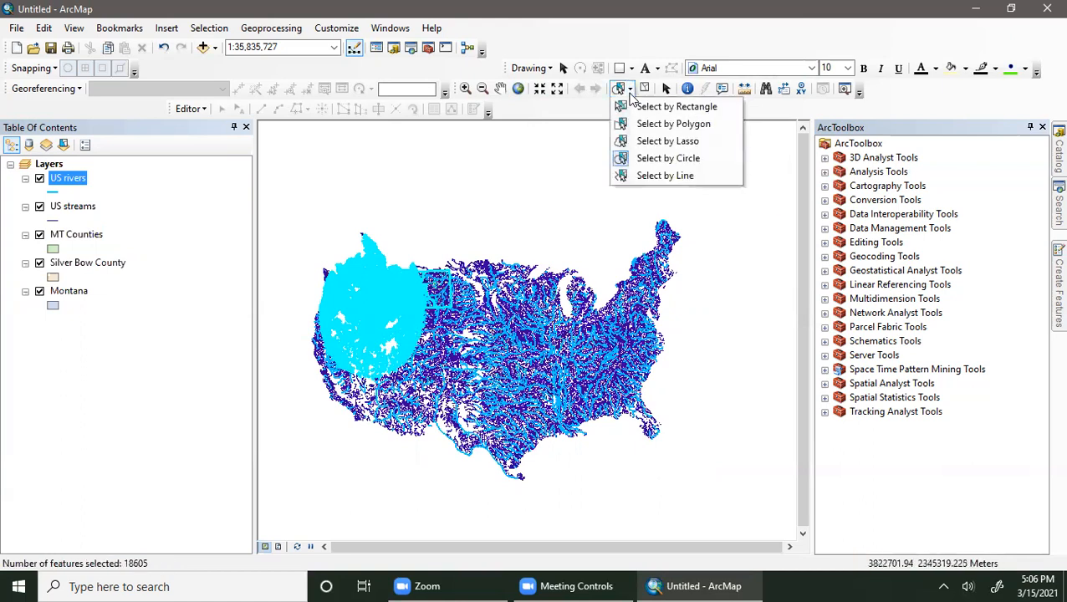
left_click(655, 174)
left_click(532, 360)
left_click(465, 378)
left_click(437, 393)
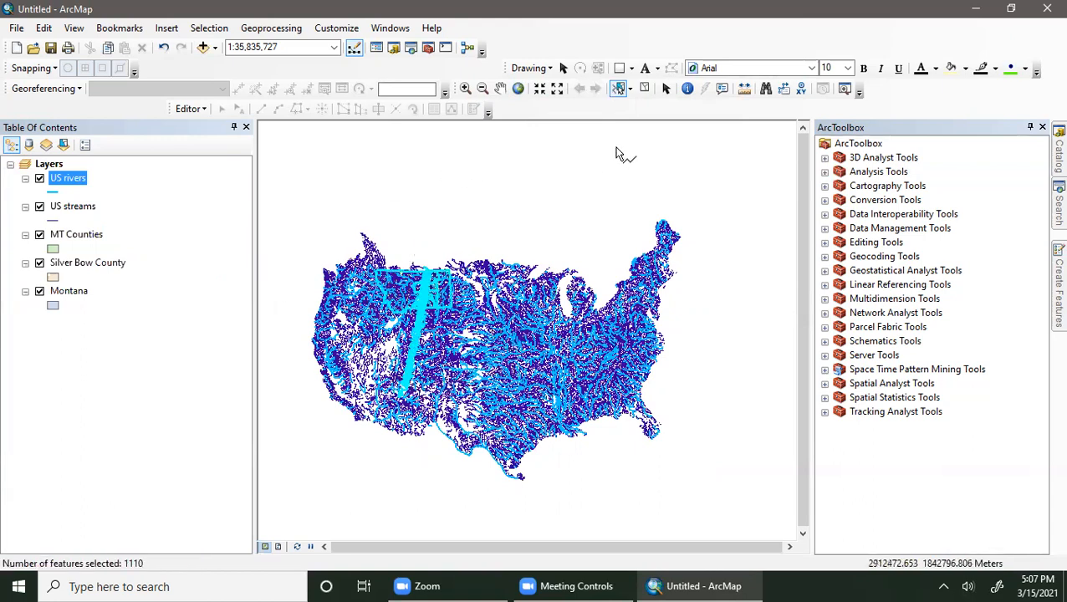
left_click(631, 90)
left_click(664, 176)
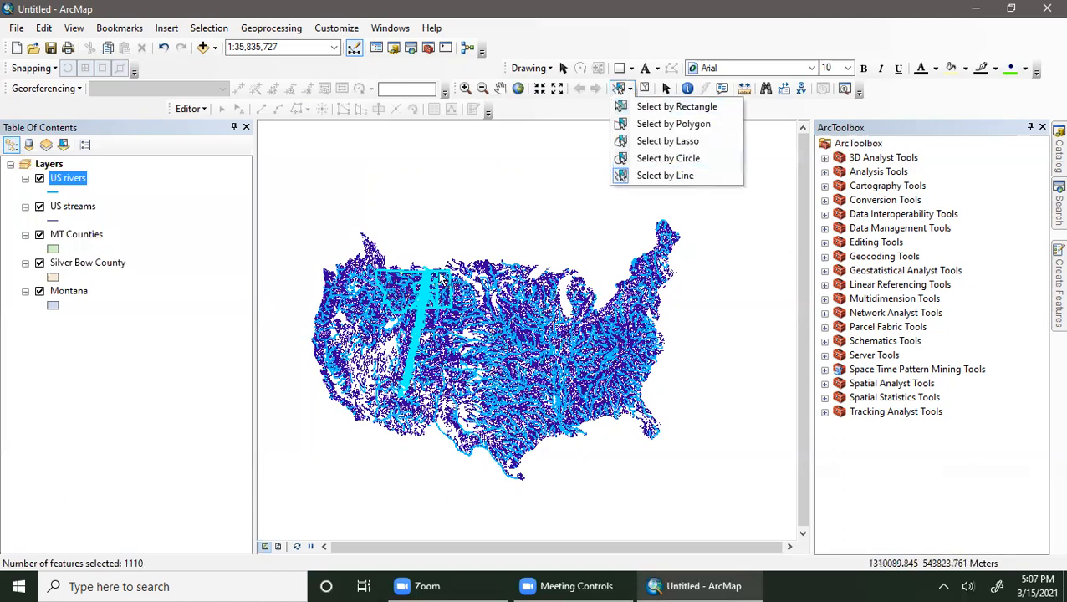
left_click(304, 180)
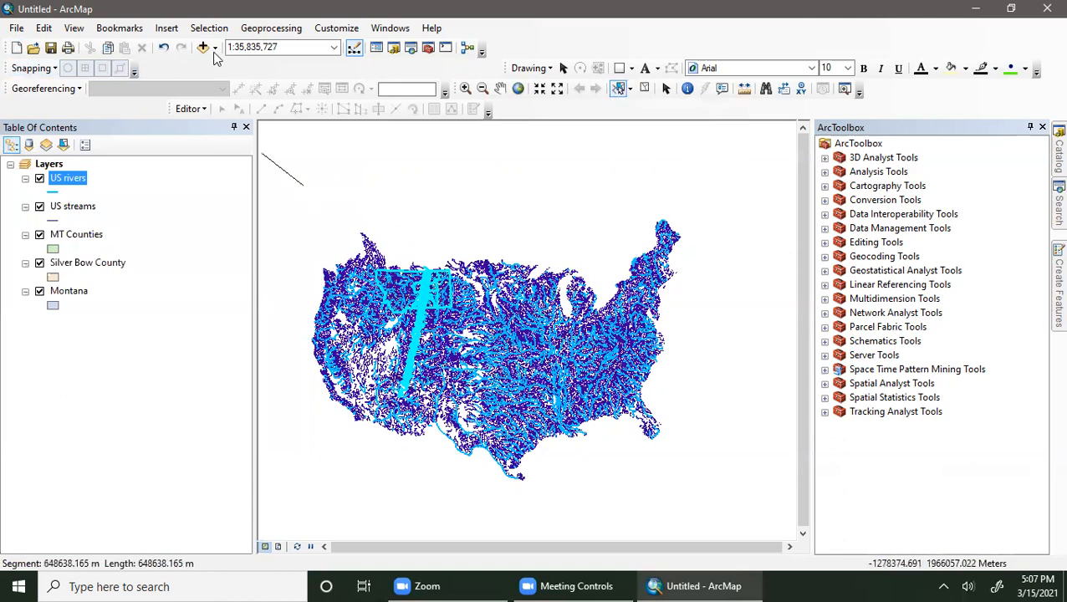
- Clear all selected features, keeping the southwestern United States in close view
left_click(465, 88)
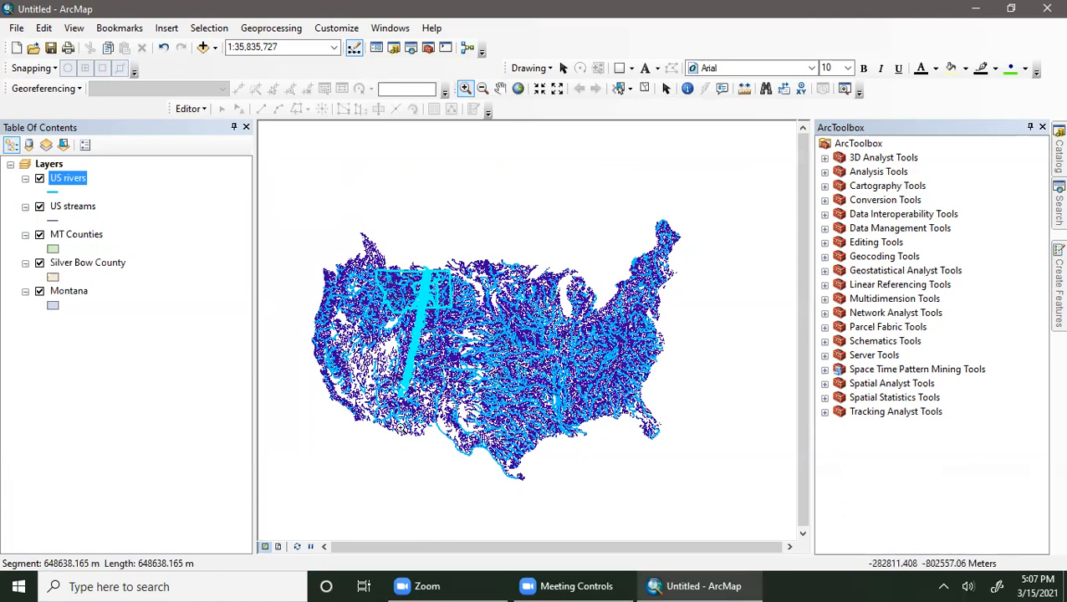
left_click_drag(303, 291, 483, 448)
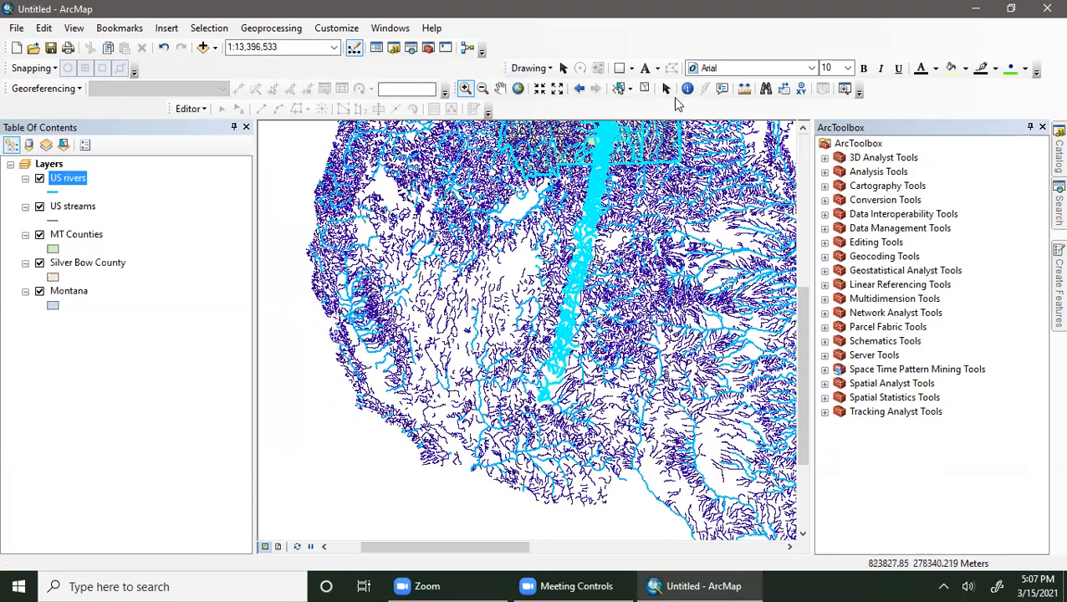
left_click(645, 90)
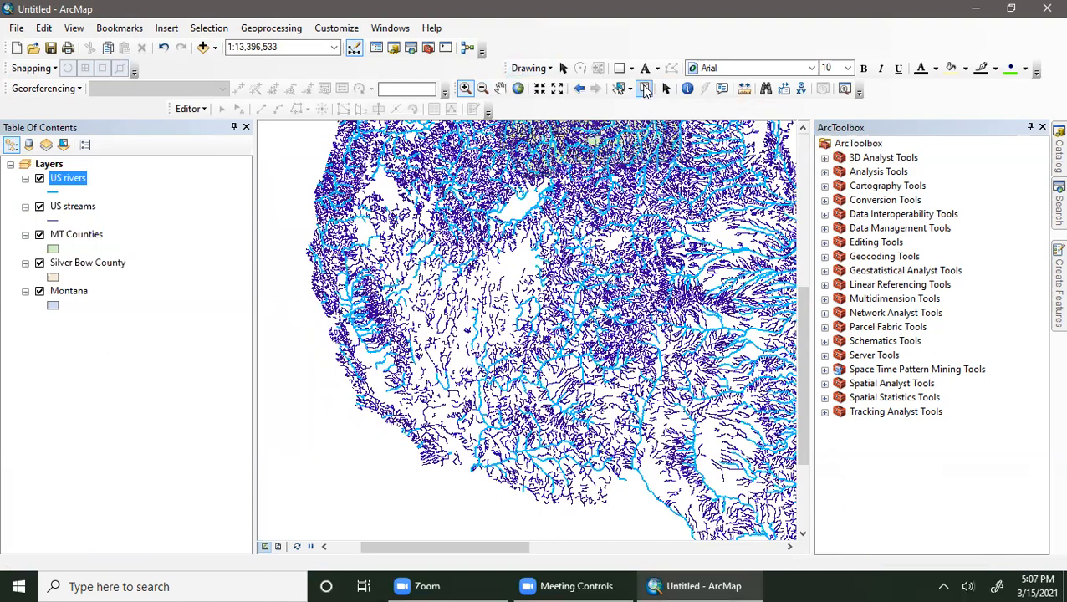
- Lasso a north-south strip of streams in the Southwest, and replace that selection with a lassoed patch farther northeast
left_click(630, 89)
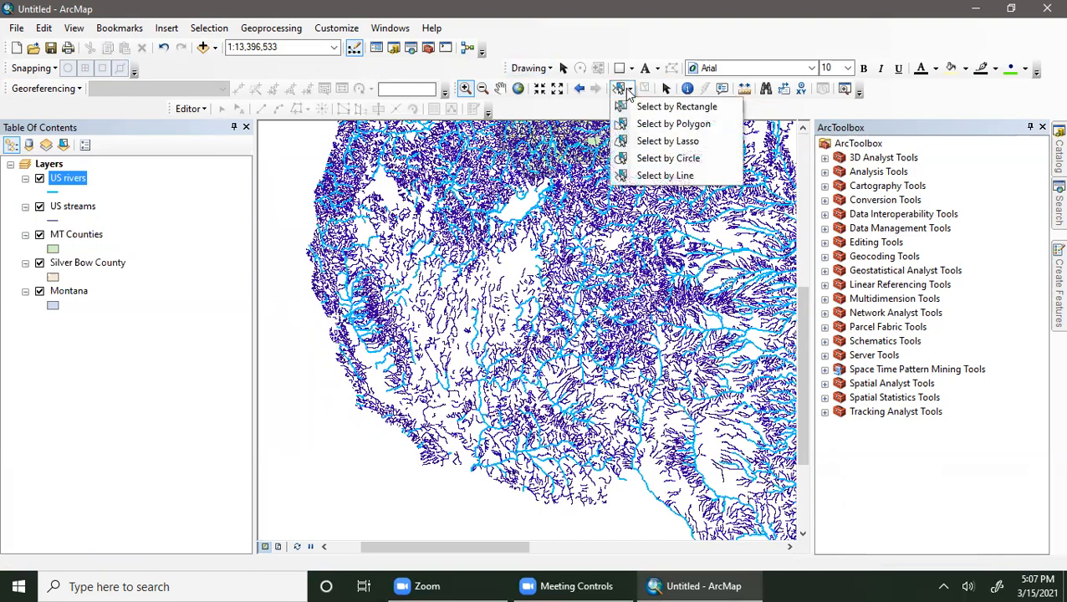
left_click(669, 141)
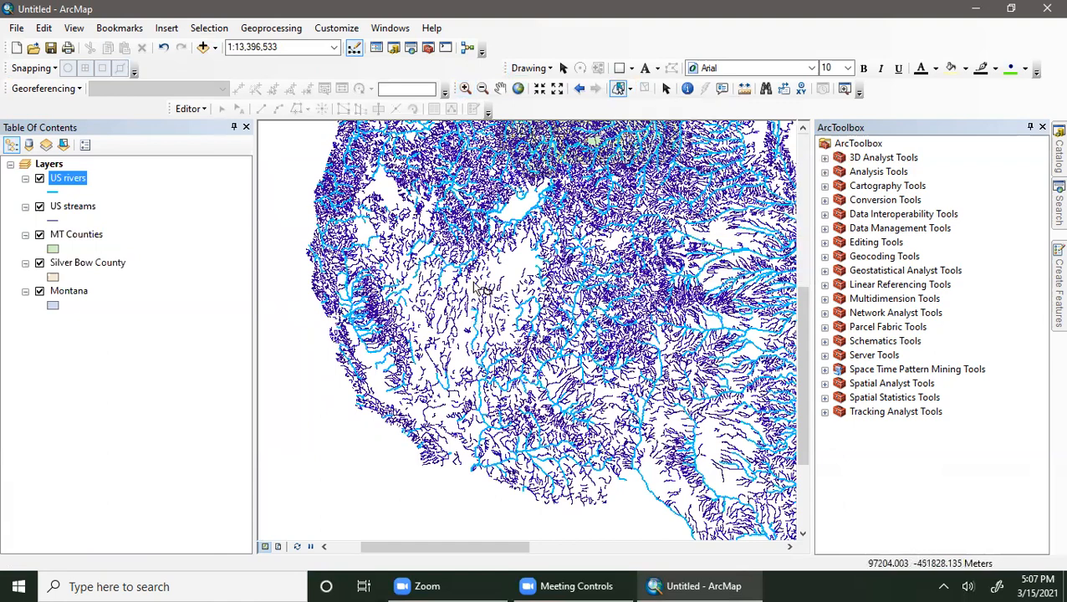
mouse_move(482, 291)
left_mouse_down()
mouse_move(466, 423)
mouse_move(470, 466)
mouse_move(483, 478)
mouse_move(529, 415)
mouse_move(529, 351)
mouse_move(488, 274)
left_mouse_up()
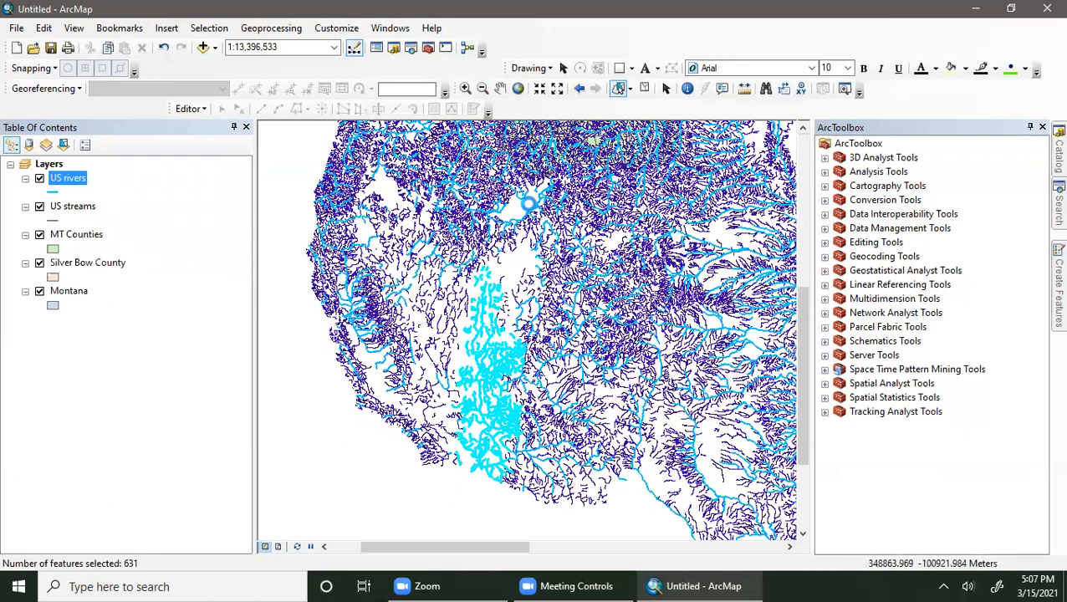
mouse_move(523, 206)
left_mouse_down()
mouse_move(554, 194)
mouse_move(592, 234)
mouse_move(610, 298)
mouse_move(706, 259)
mouse_move(700, 244)
left_mouse_up()
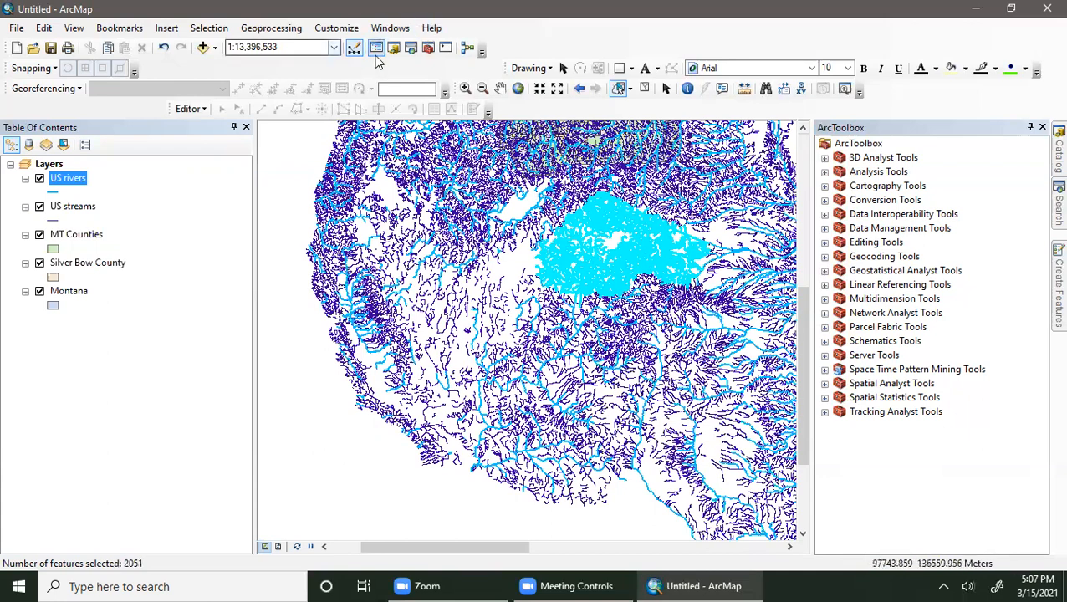
- Set the interactive selection method to Add to Current Selection and lasso two more patches, one northwest and one in the southwest
left_click(209, 28)
mouse_move(249, 173)
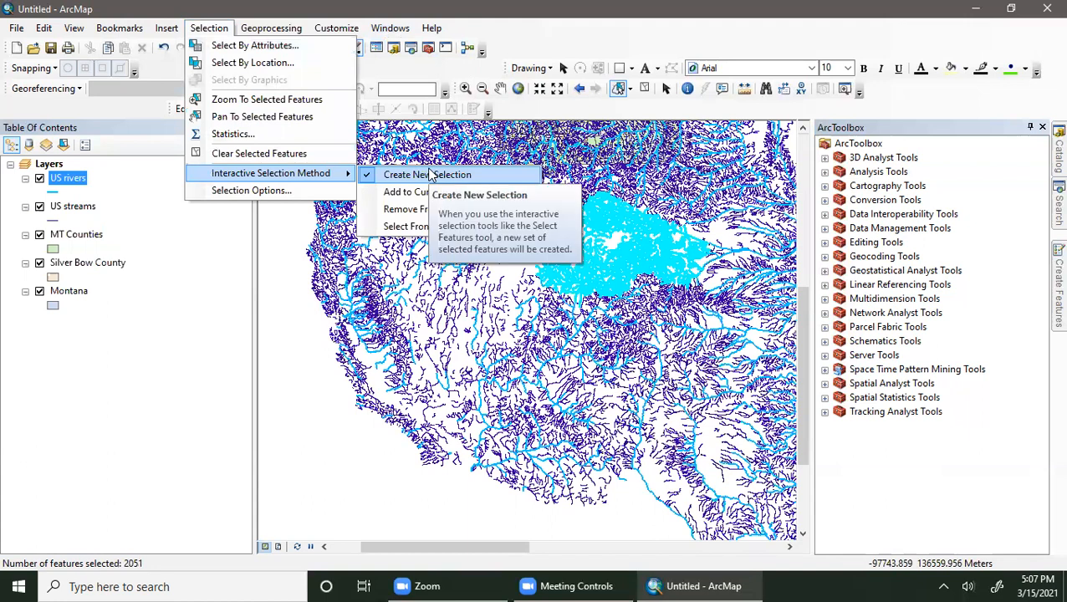
left_click(395, 194)
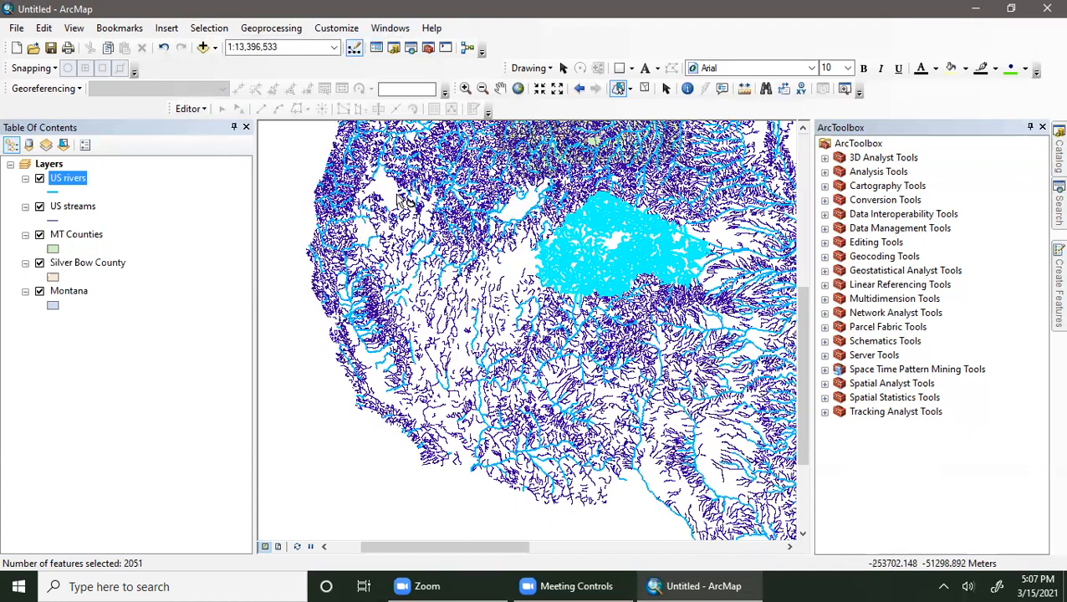
mouse_move(363, 184)
left_mouse_down()
mouse_move(329, 212)
mouse_move(436, 237)
mouse_move(449, 181)
left_mouse_up()
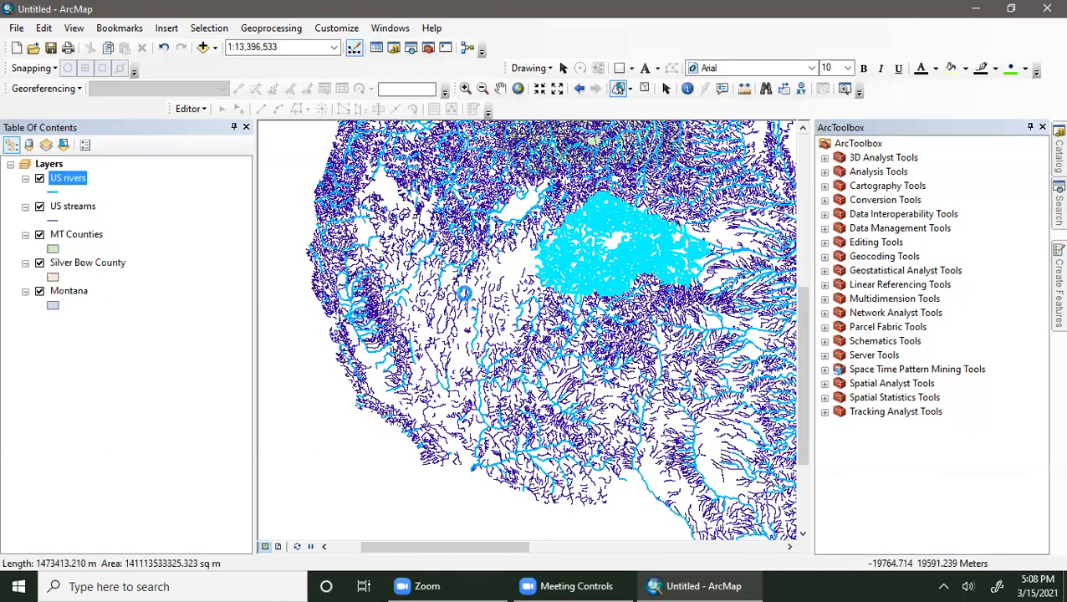
left_click_drag(535, 379, 516, 327)
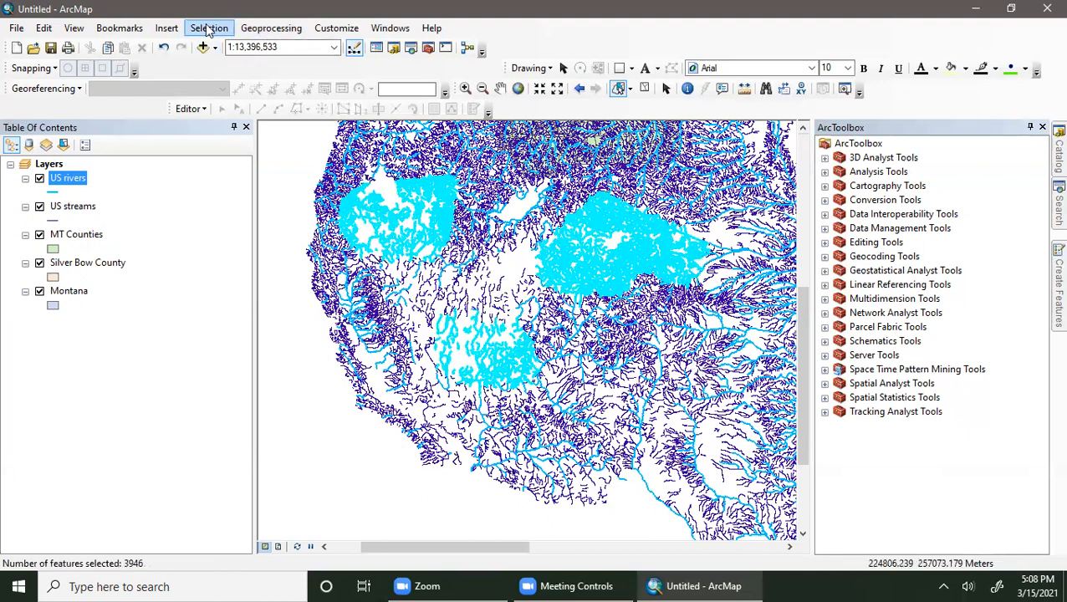
- Switch to Select From Current Selection and lasso a small area inside the eastern selected patch to keep only those features
left_click(208, 31)
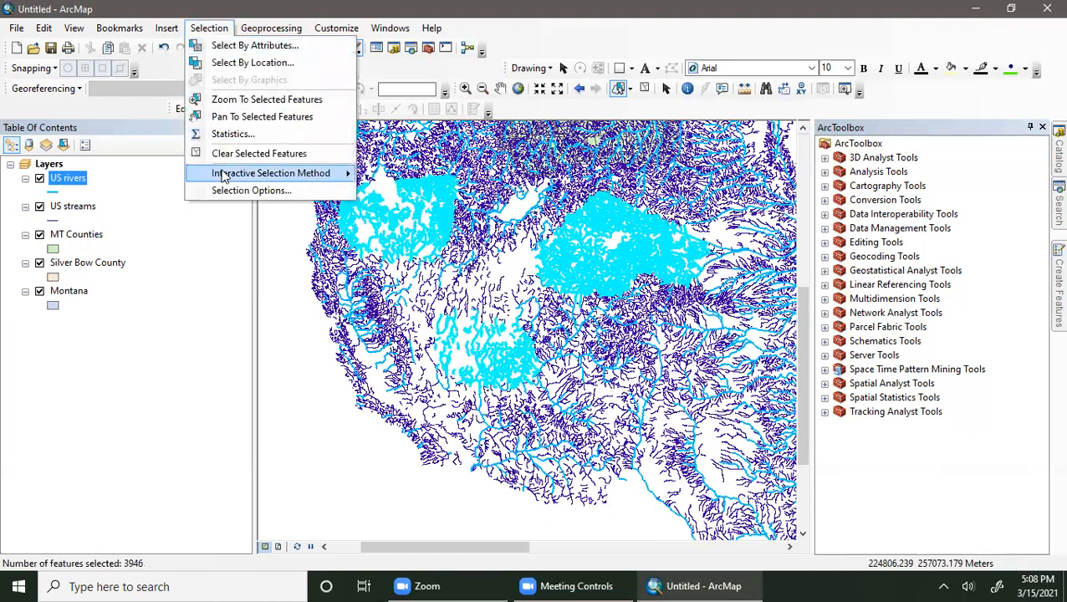
mouse_move(227, 175)
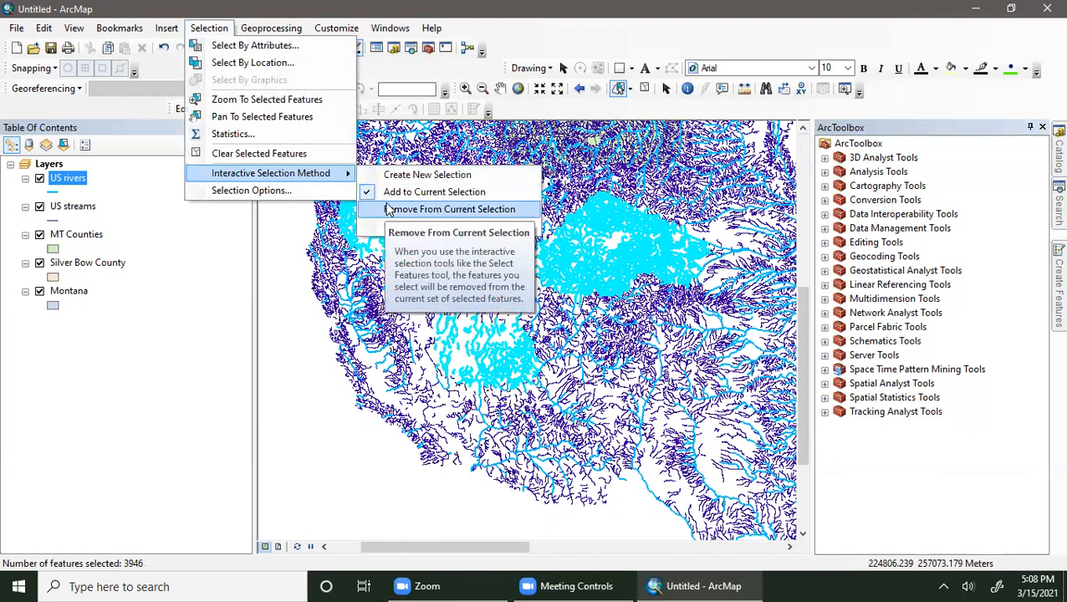
left_click(444, 227)
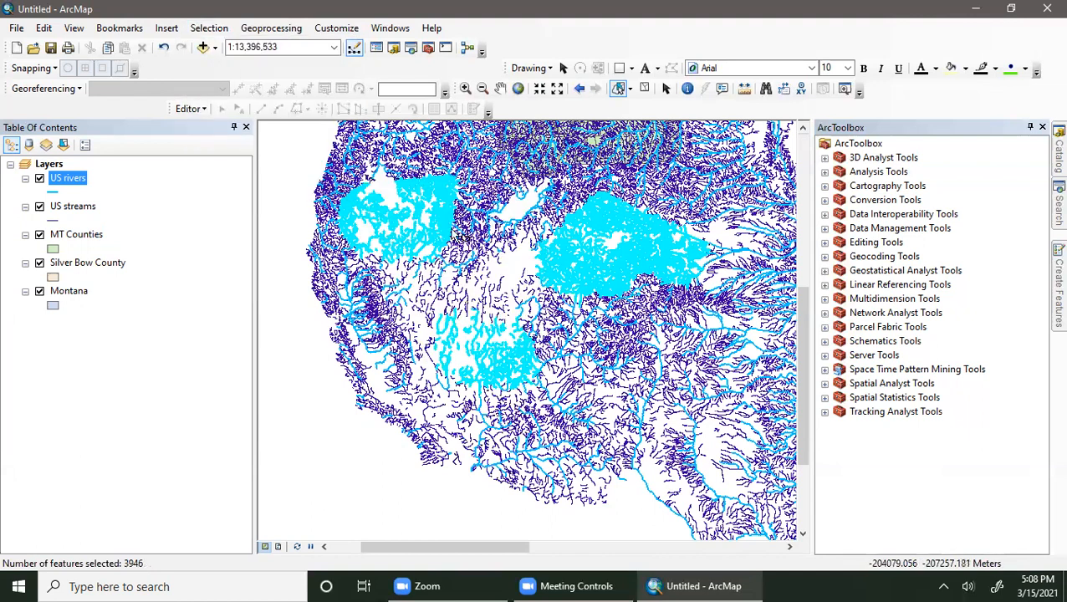
left_click(601, 261)
mouse_move(583, 281)
left_mouse_down()
mouse_move(630, 358)
mouse_move(617, 262)
mouse_move(604, 256)
left_mouse_up()
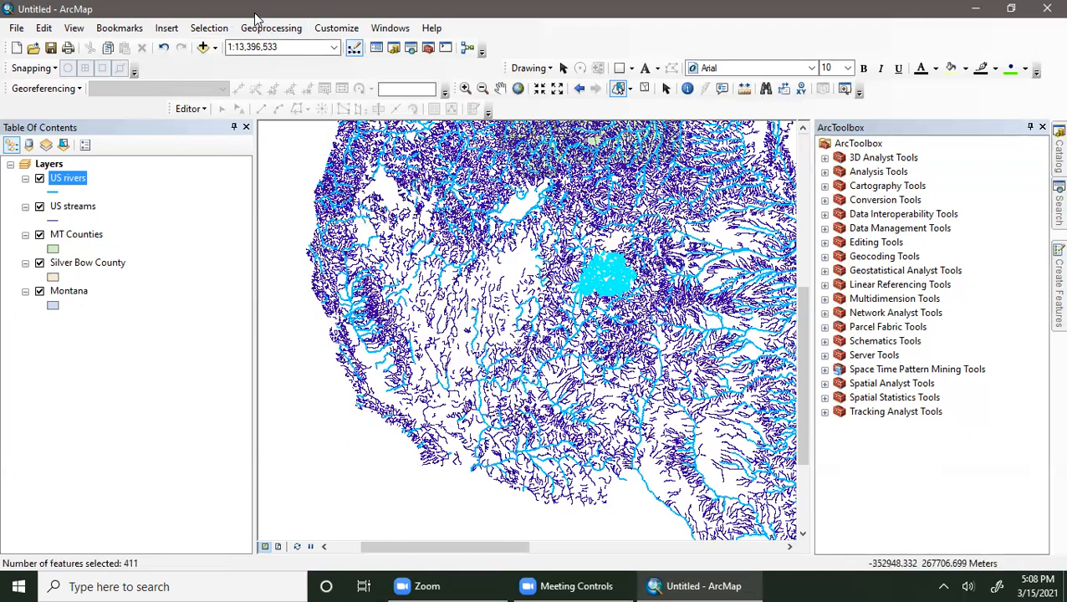
mouse_move(438, 158)
left_mouse_down()
mouse_move(531, 314)
mouse_move(621, 282)
mouse_move(632, 234)
left_mouse_up()
- Switch to Remove From Current Selection and lasso the upper middle of the remaining patch to deselect those features
left_click(211, 28)
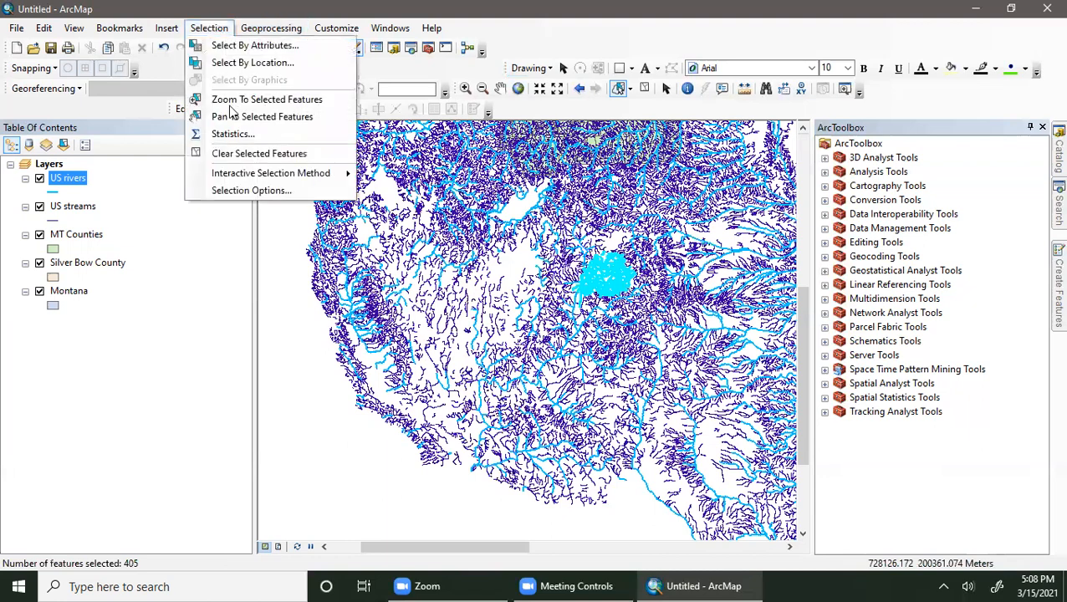
mouse_move(276, 173)
left_click(398, 174)
mouse_move(599, 267)
left_mouse_down()
mouse_move(615, 281)
mouse_move(613, 263)
left_mouse_up()
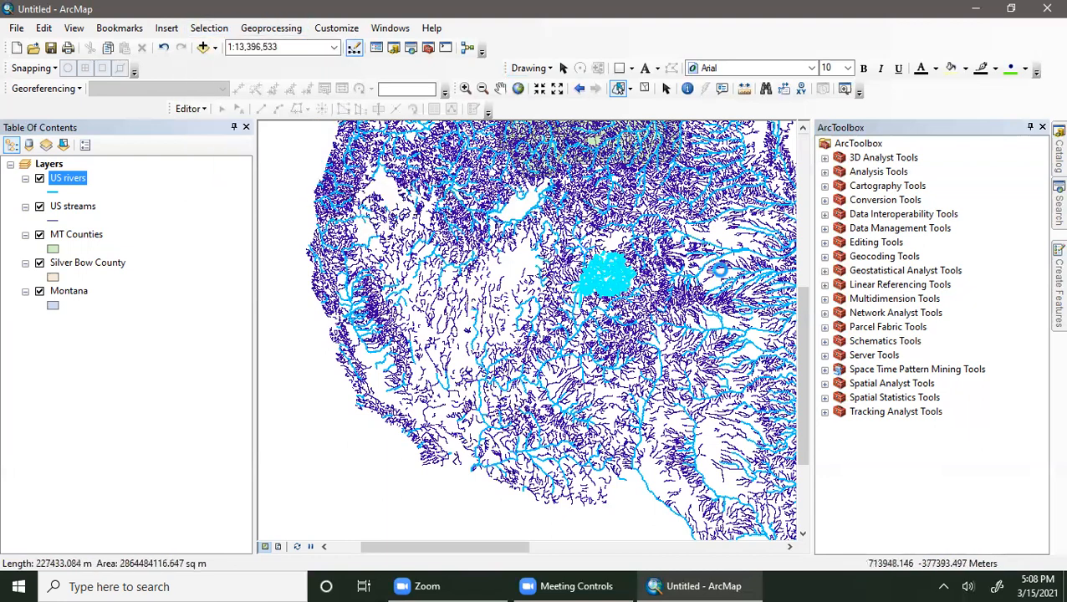
left_click_drag(709, 284, 715, 286)
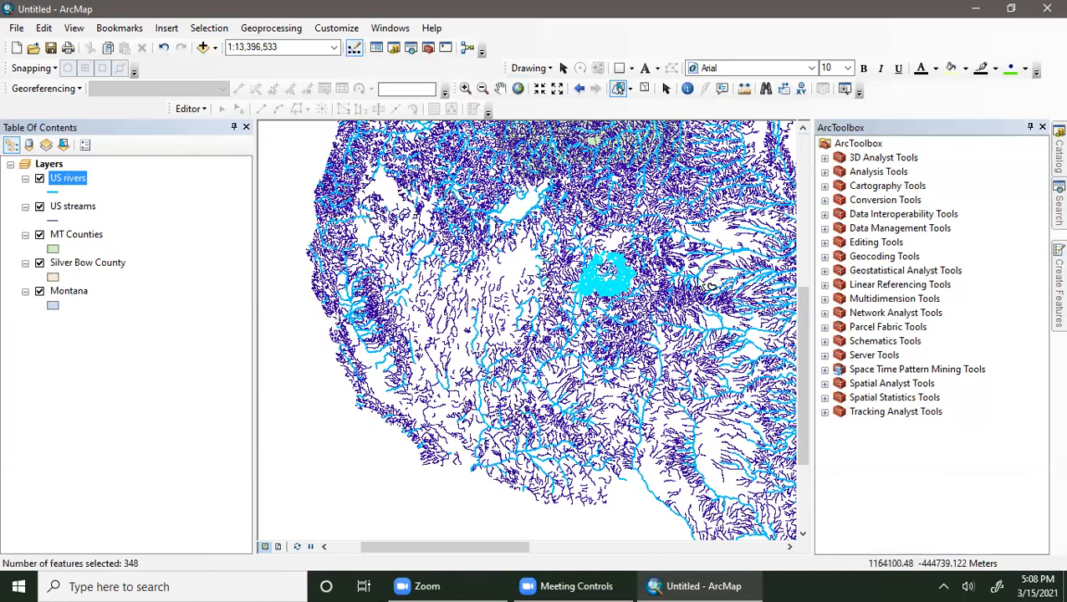
- Lasso the centre and east side of the remaining selected patch to remove those features from the selection
mouse_move(603, 274)
left_mouse_down()
mouse_move(617, 291)
mouse_move(636, 282)
mouse_move(620, 271)
left_mouse_up()
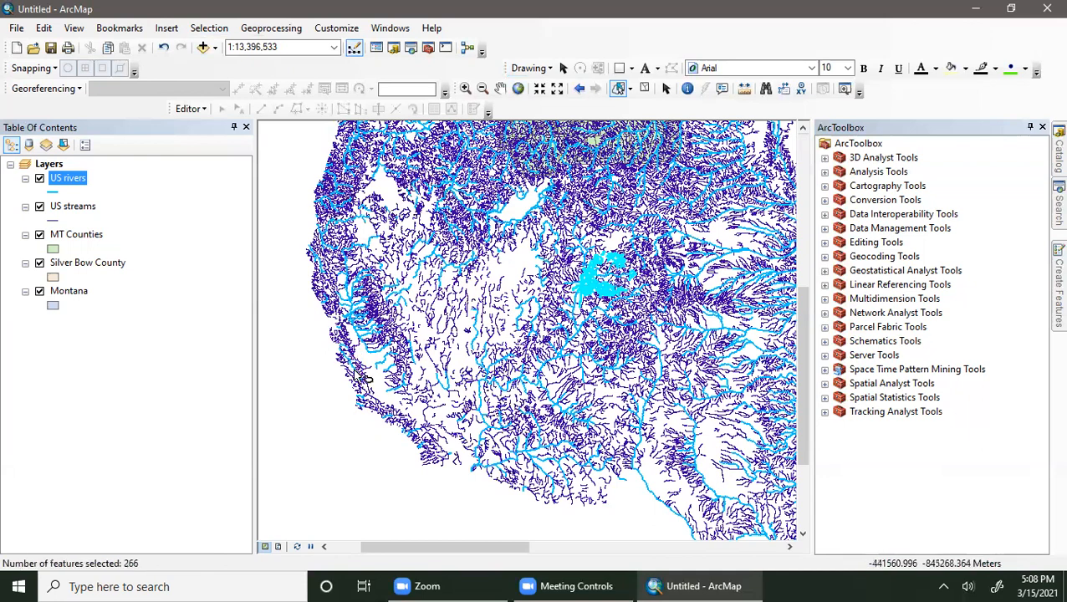
left_click(219, 28)
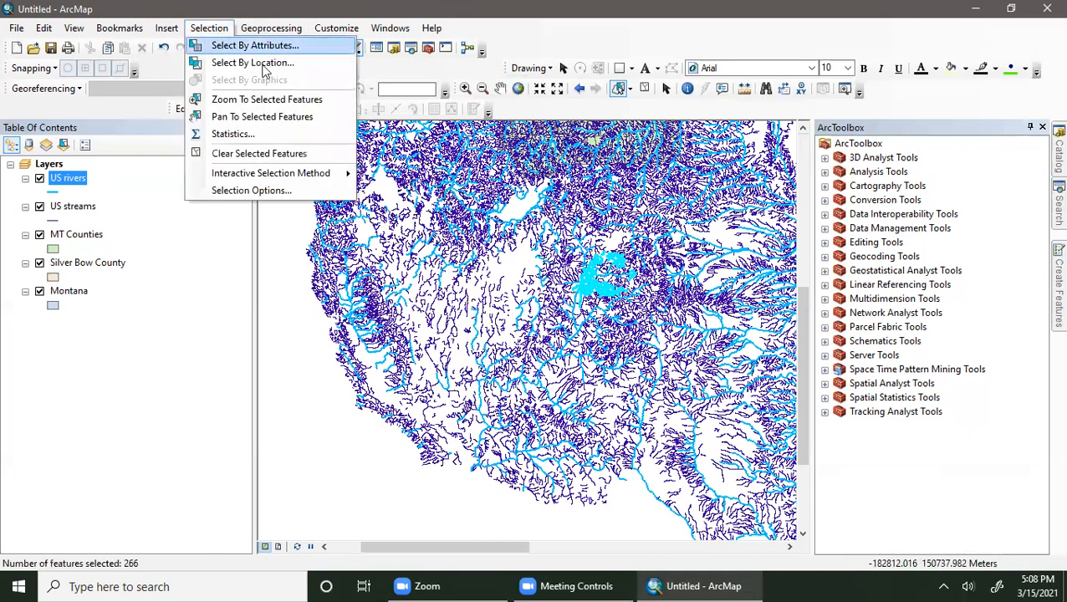
mouse_move(278, 177)
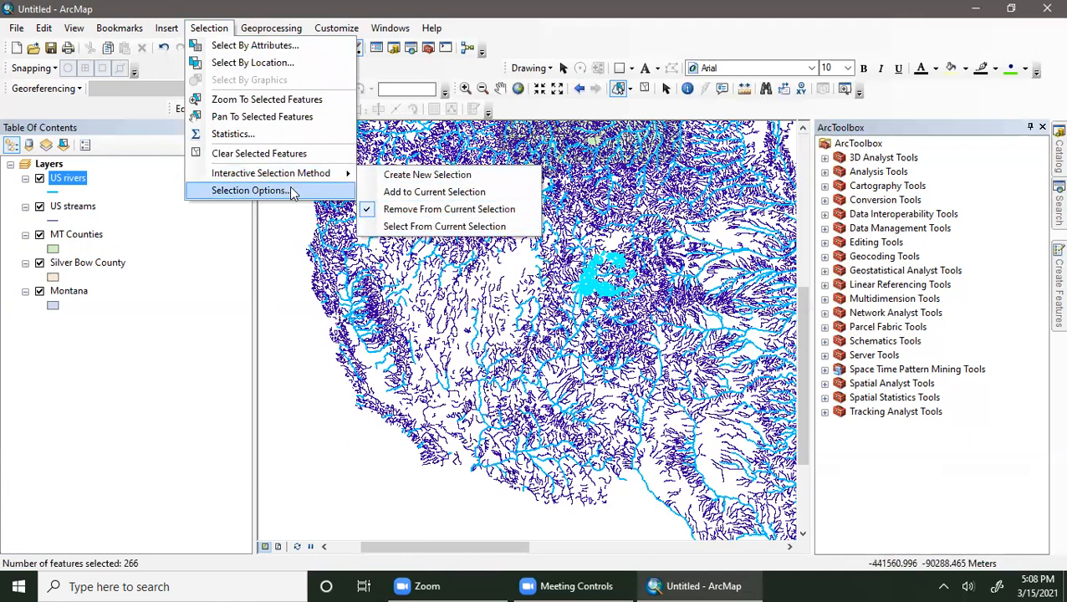
left_click(243, 63)
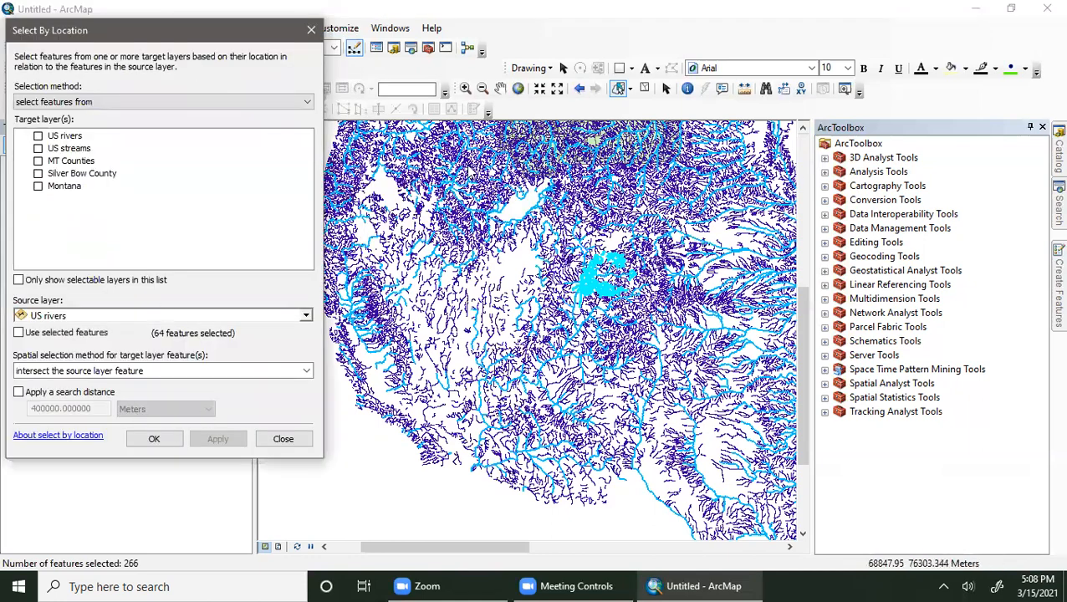
left_click(309, 31)
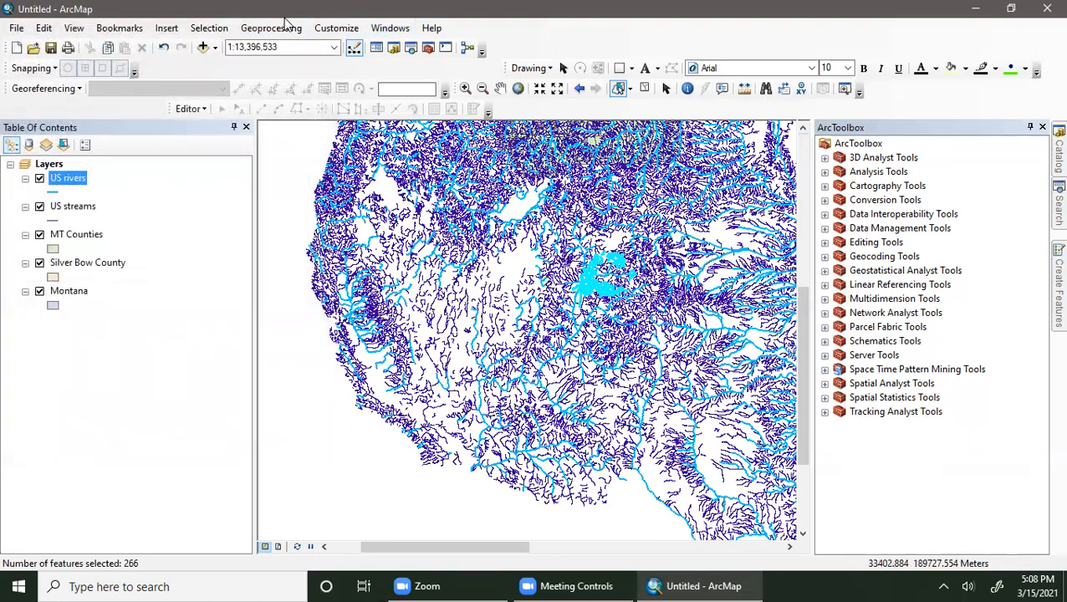
- Set the selection options to select only features completely within the box or graphics
left_click(210, 30)
left_click(276, 190)
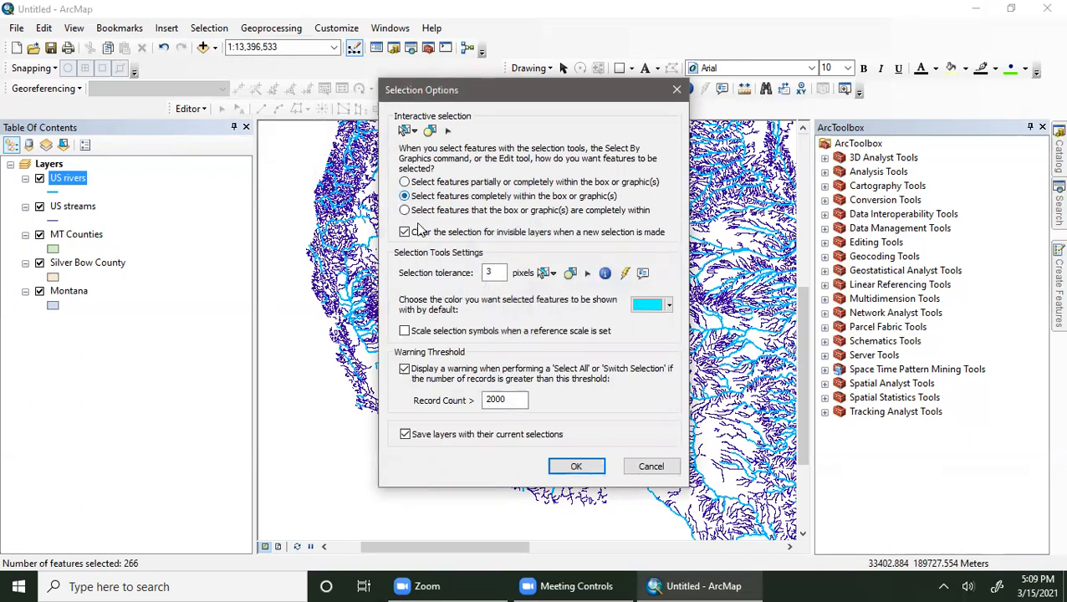
left_click(573, 466)
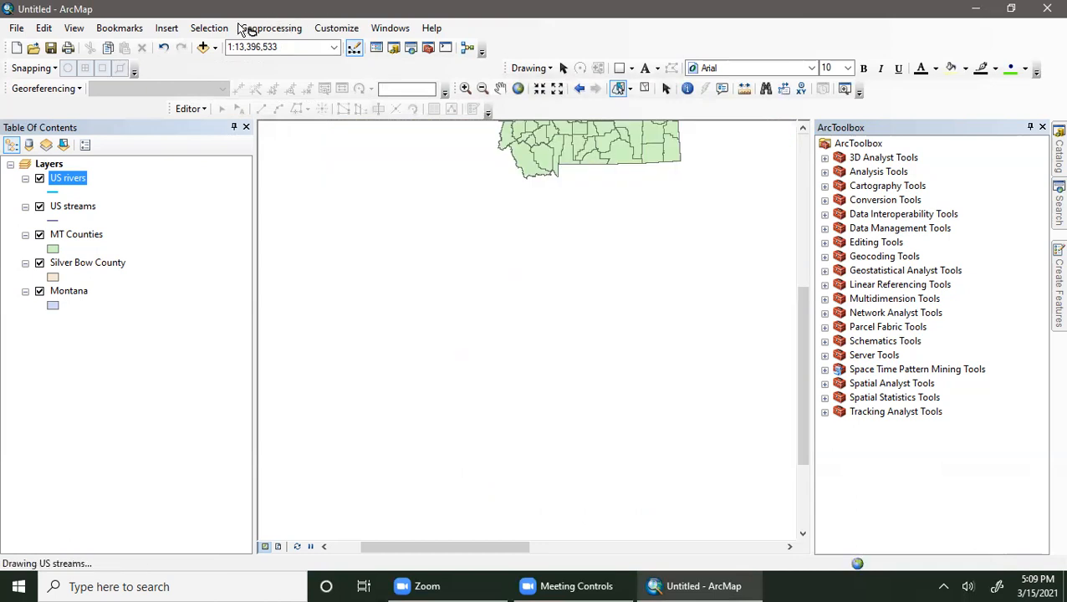
- Set the interactive selection method to Create New Selection, redraw the map, and lasso a large area of streams across the interior West
left_click(211, 30)
mouse_move(345, 172)
left_click(410, 175)
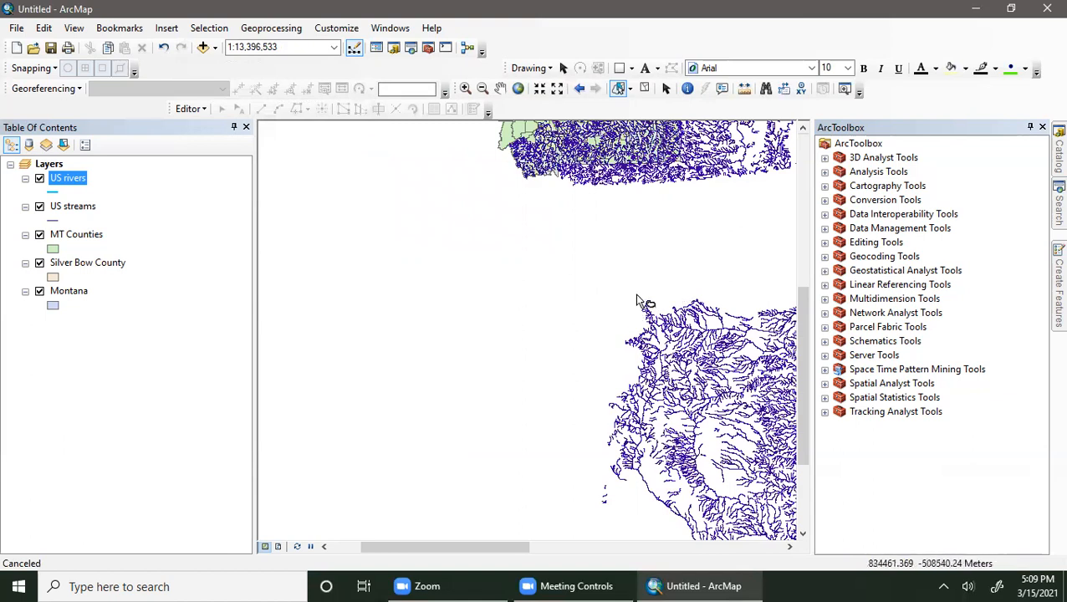
left_click(298, 548)
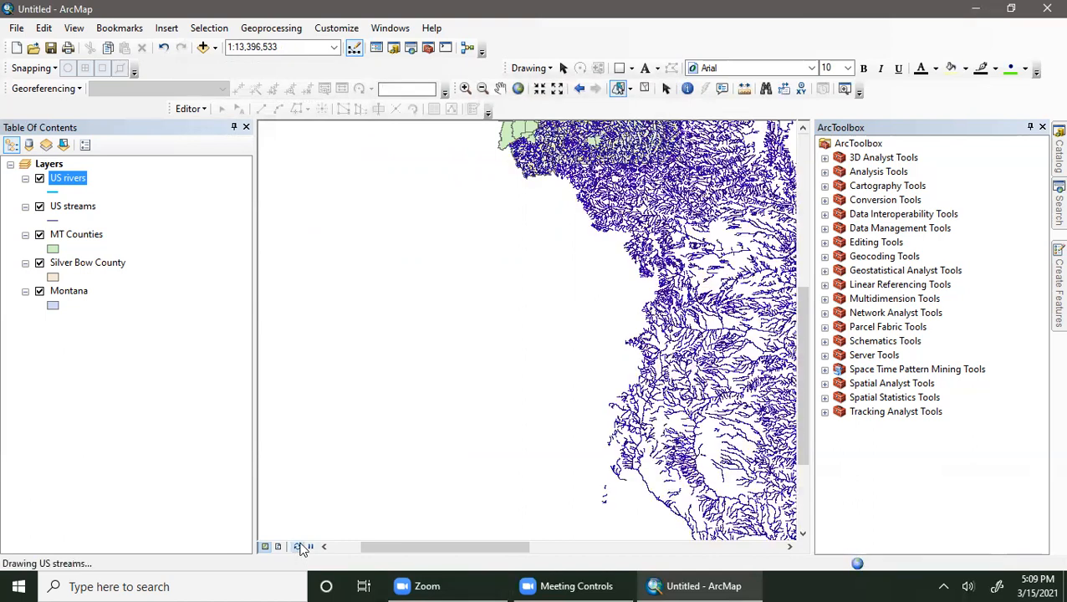
left_click(580, 241)
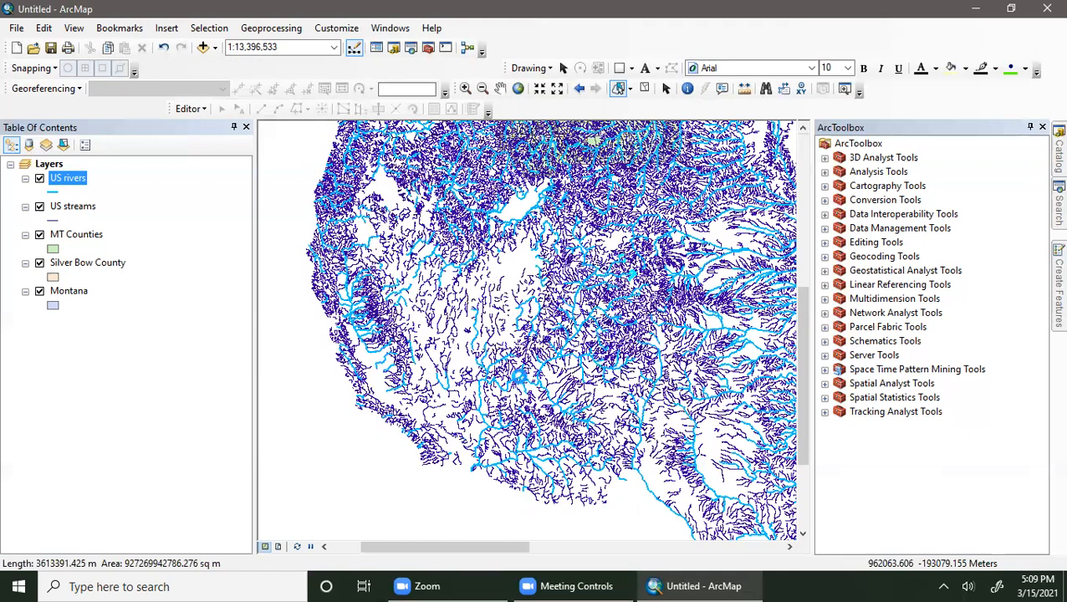
double_click(518, 373)
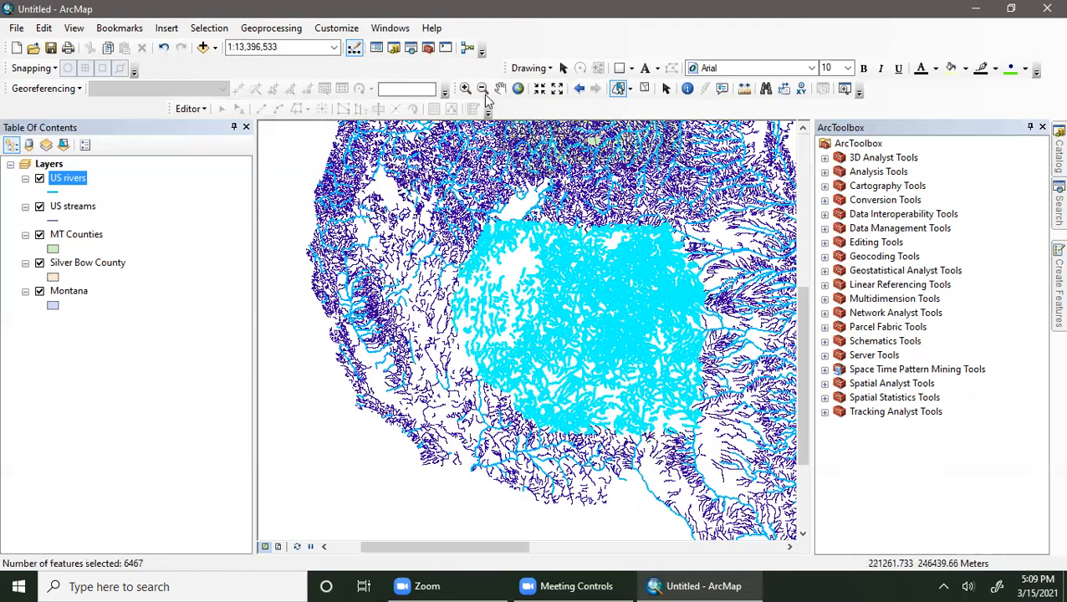
left_click(210, 29)
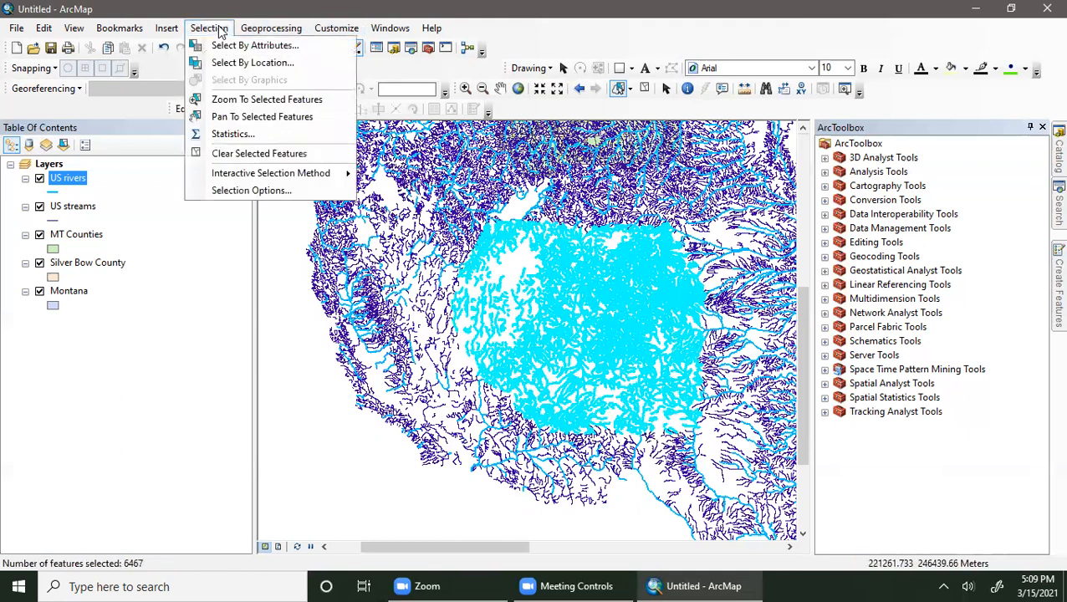
left_click(251, 190)
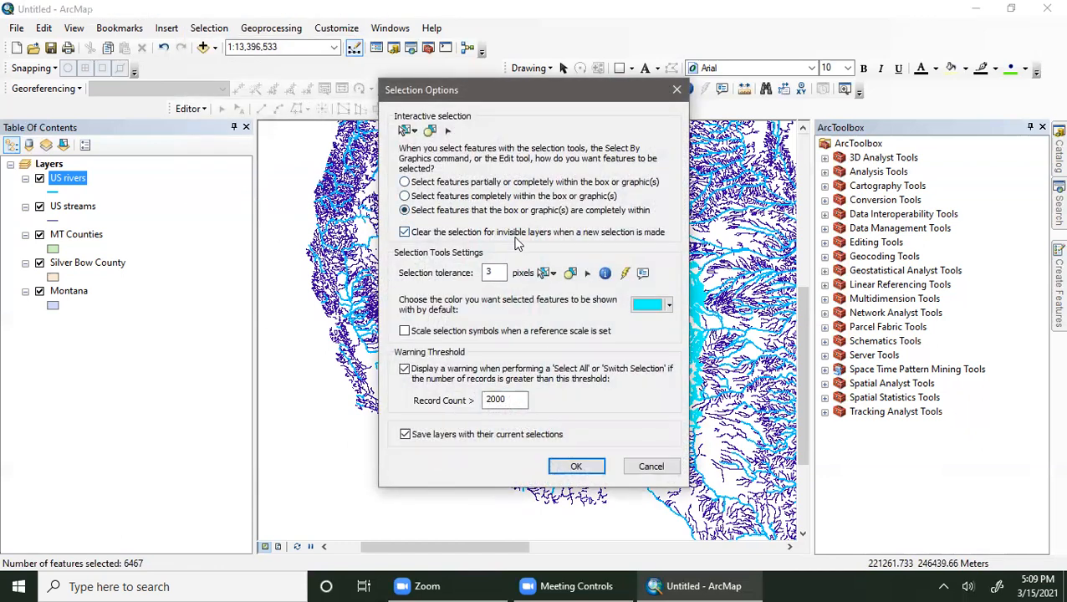
left_click(678, 89)
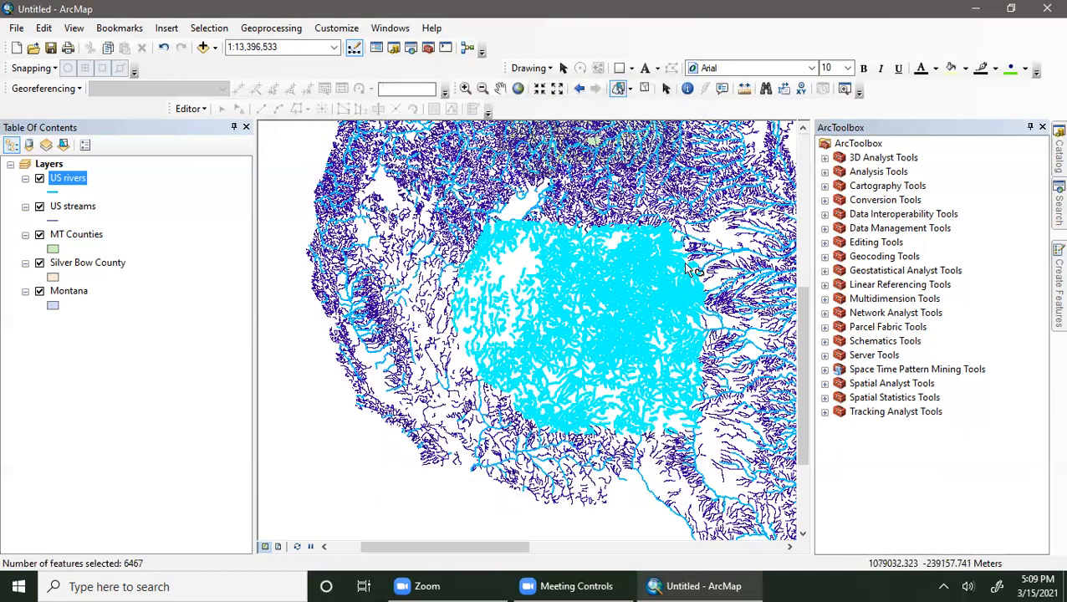
- Set the selection options to select features that the box or graphics are completely within, and lasso a small area inside Montana
scroll(738, 373, "down", 2)
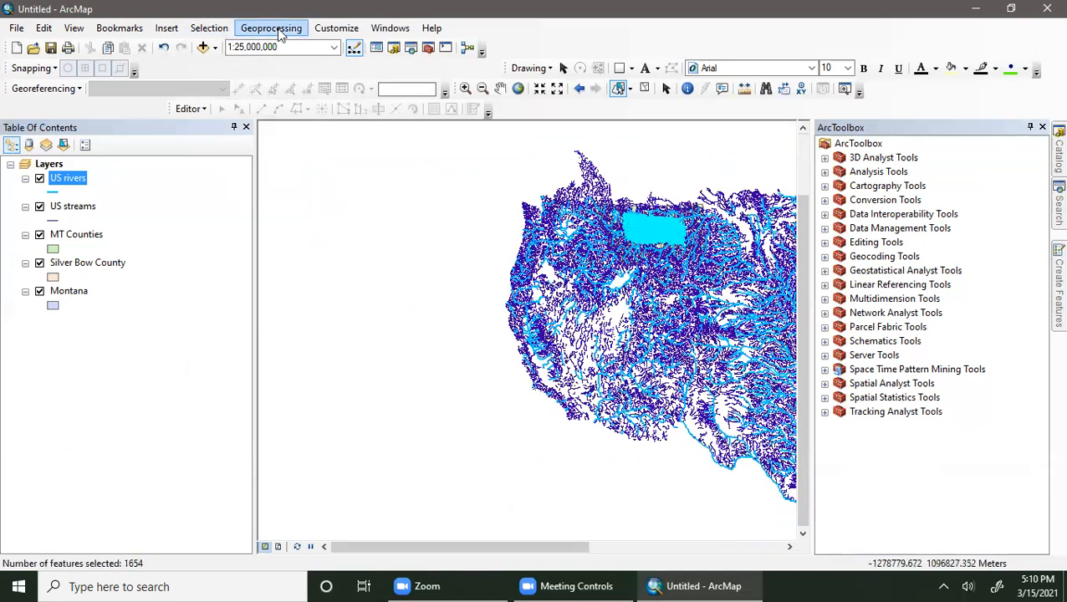
left_click(209, 28)
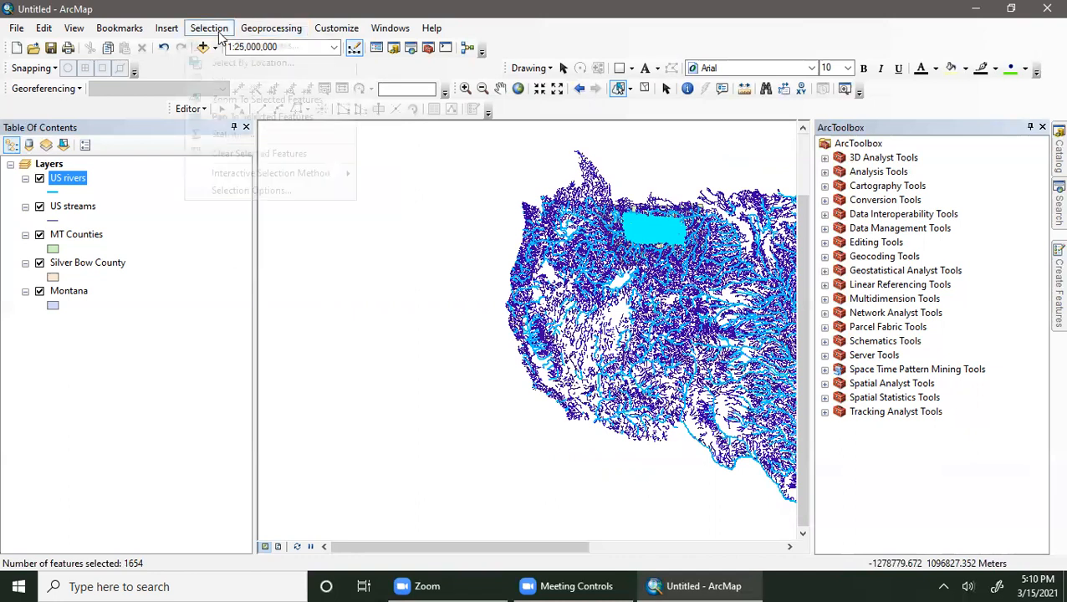
left_click(219, 189)
left_click(423, 210)
left_click(577, 465)
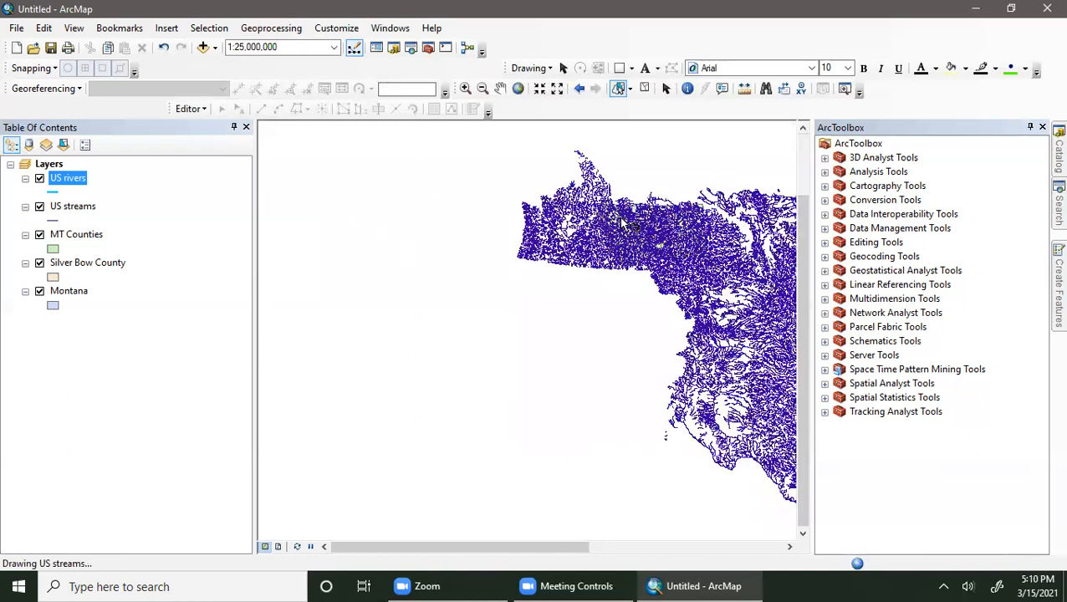
left_click_drag(623, 221, 690, 226)
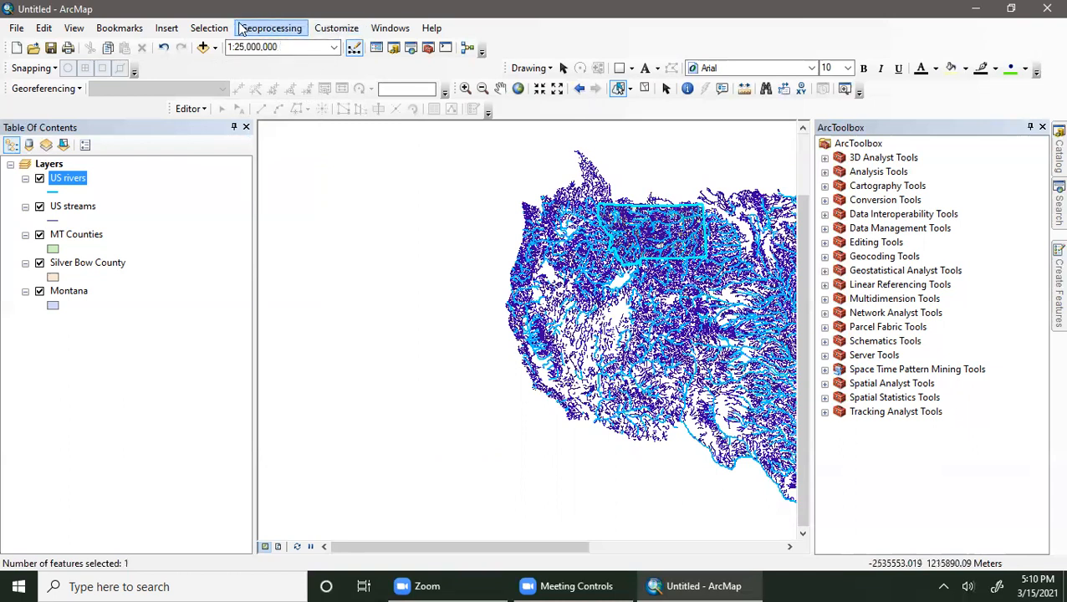
- Review the selection tolerance, invisible-layer clearing, warning threshold record count and saved-selection settings in the selection options
left_click(209, 27)
left_click(239, 191)
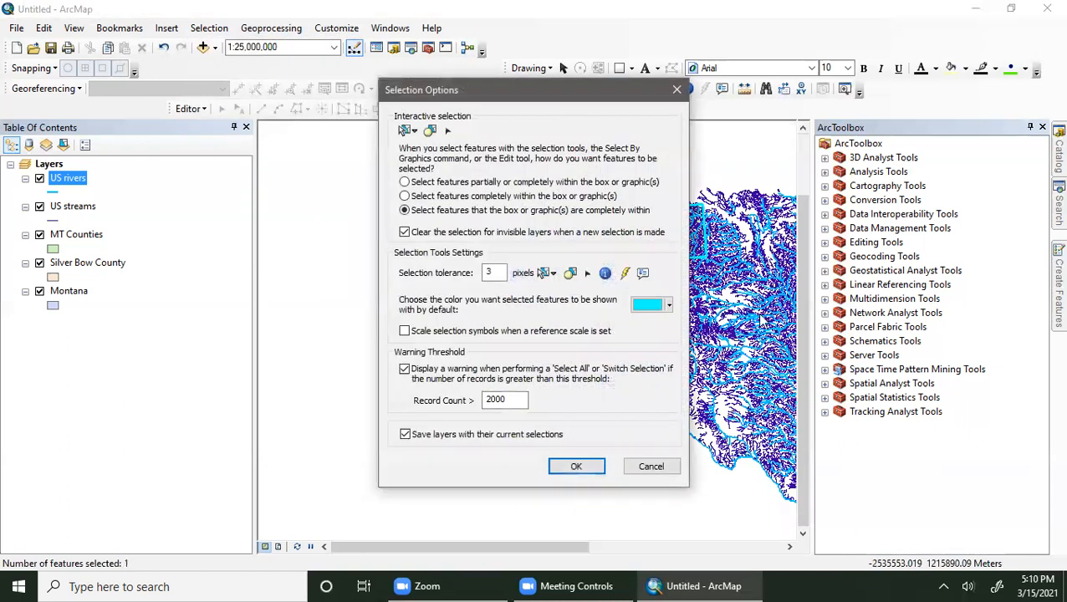
double_click(490, 272)
left_click(407, 233)
left_click(407, 233)
left_click(507, 400)
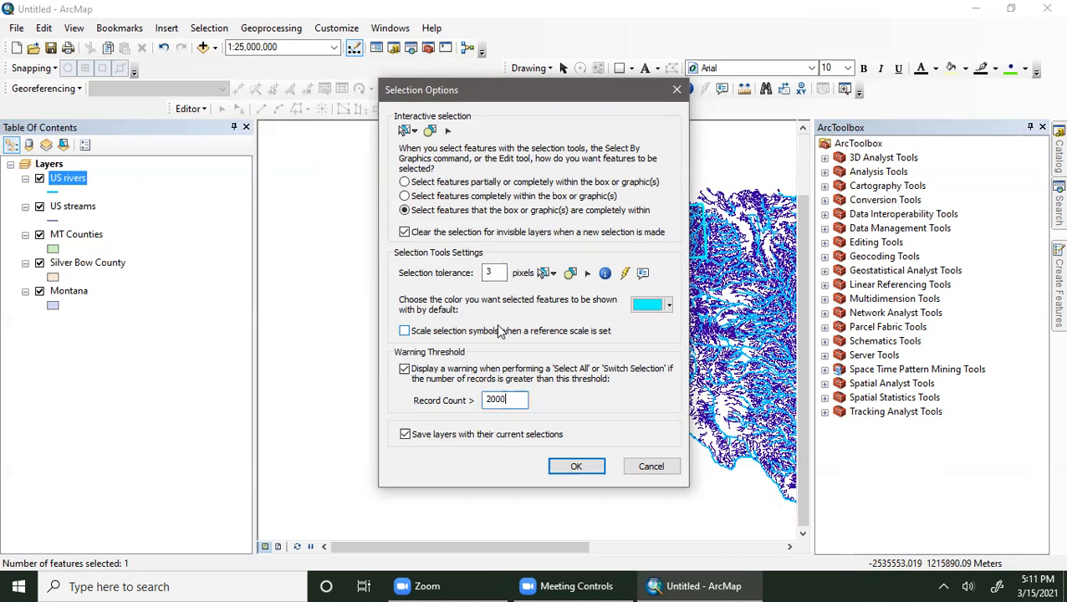
left_click(433, 439)
left_click(417, 441)
left_click(575, 466)
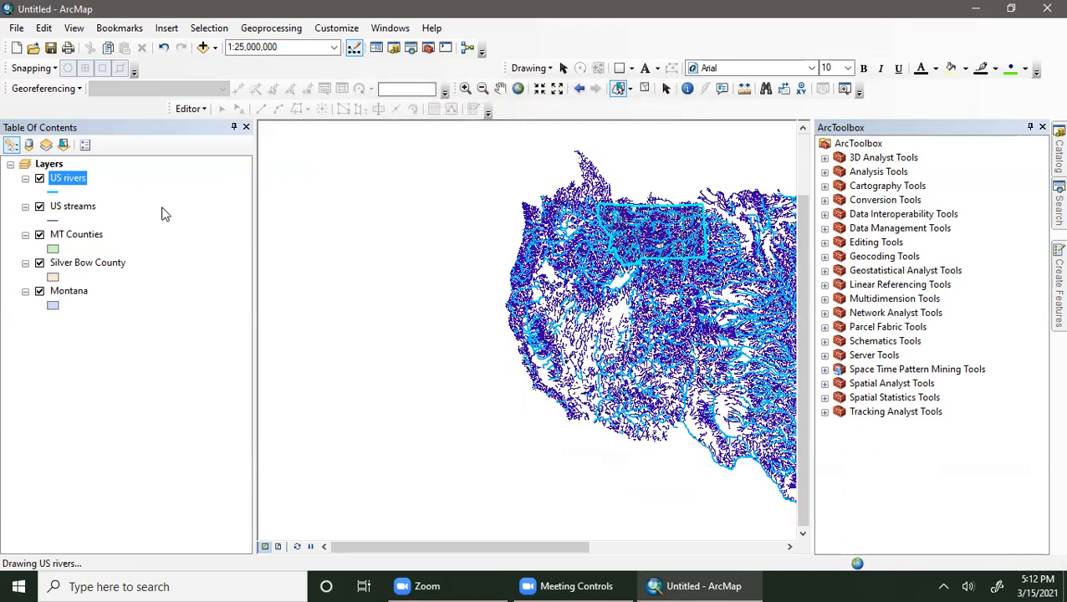
- List the layers by selection and try switching the selectability of all layers off and back on
left_click(63, 144)
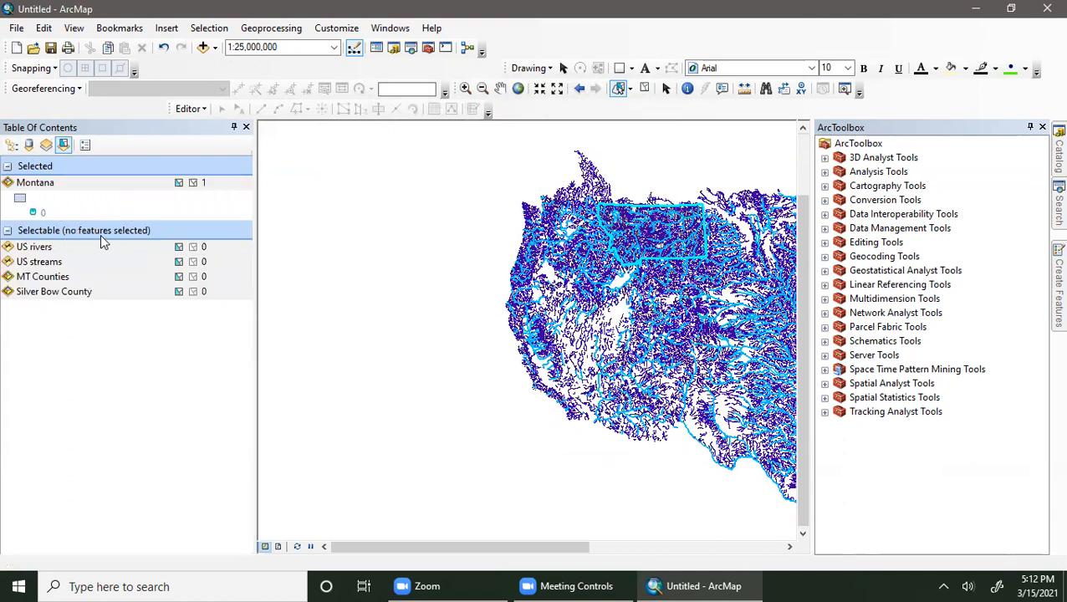
left_click(178, 247, "ctrl")
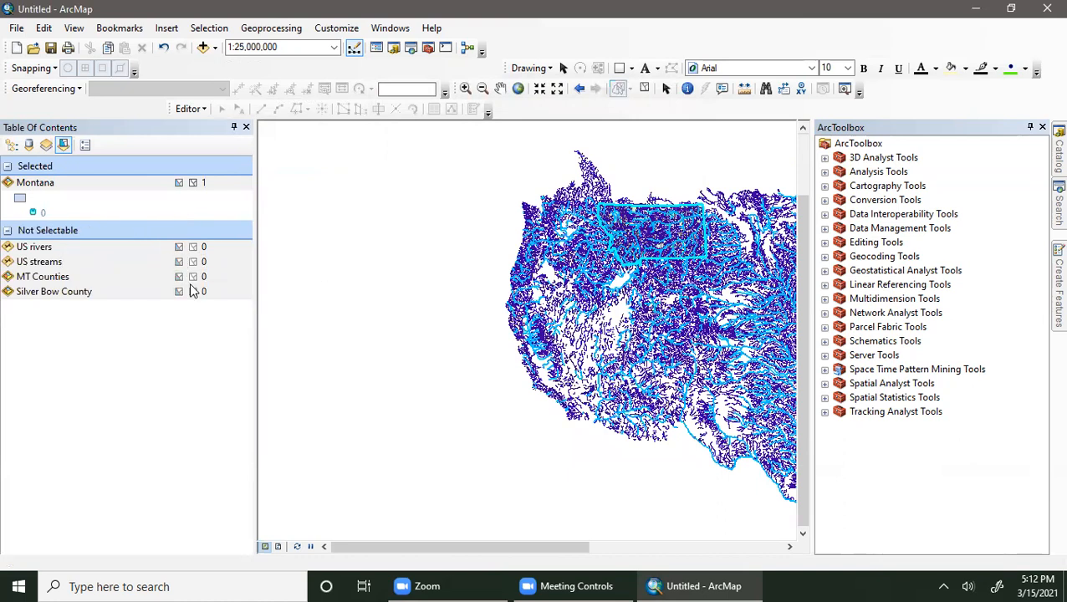
left_click(178, 262, "ctrl")
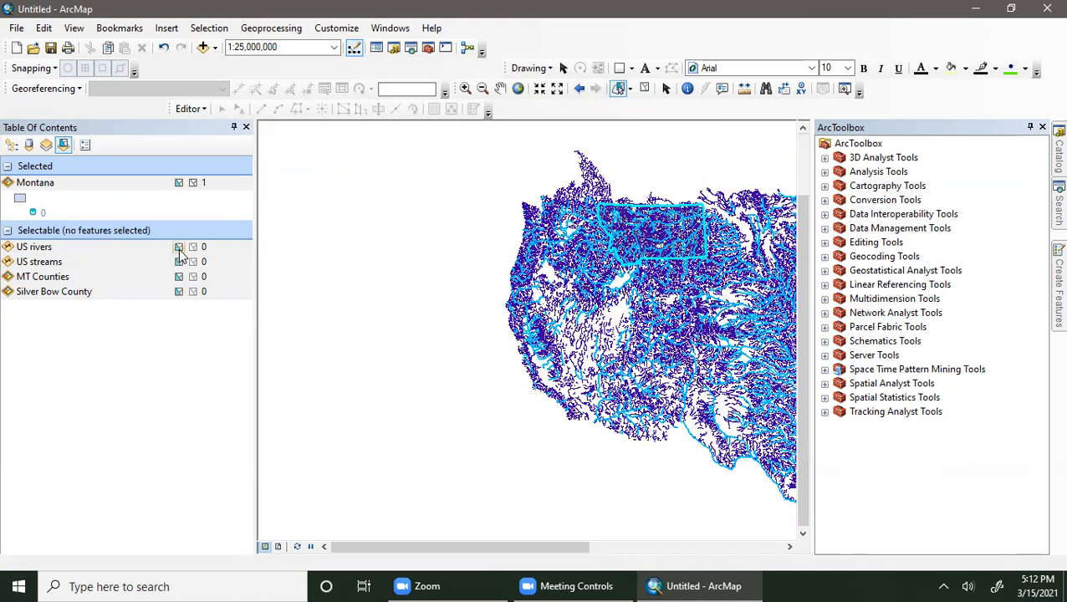
left_click(179, 264, "ctrl")
left_click(178, 266, "ctrl")
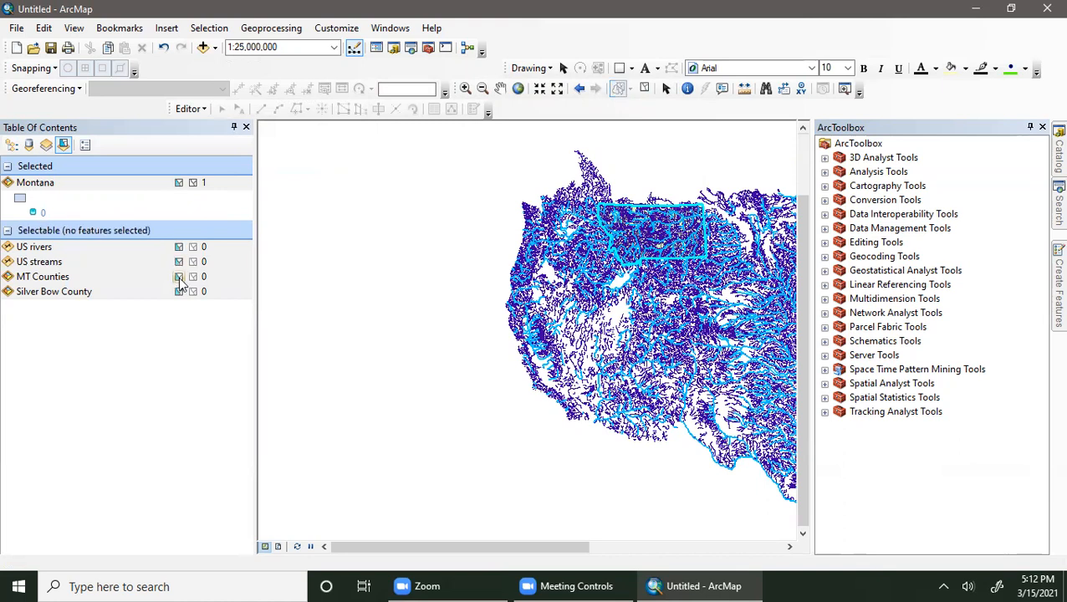
left_click(177, 269, "ctrl")
left_click(180, 184, "ctrl")
- Set the selection options to select features partially or completely within the box or graphics
left_click(209, 28)
left_click(249, 191)
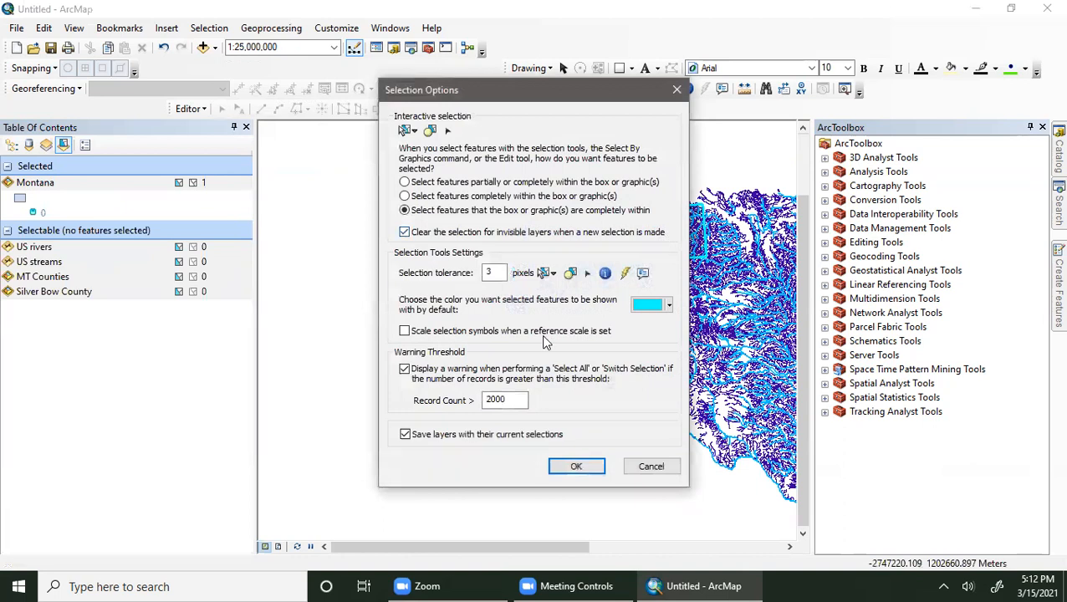
left_click(405, 183)
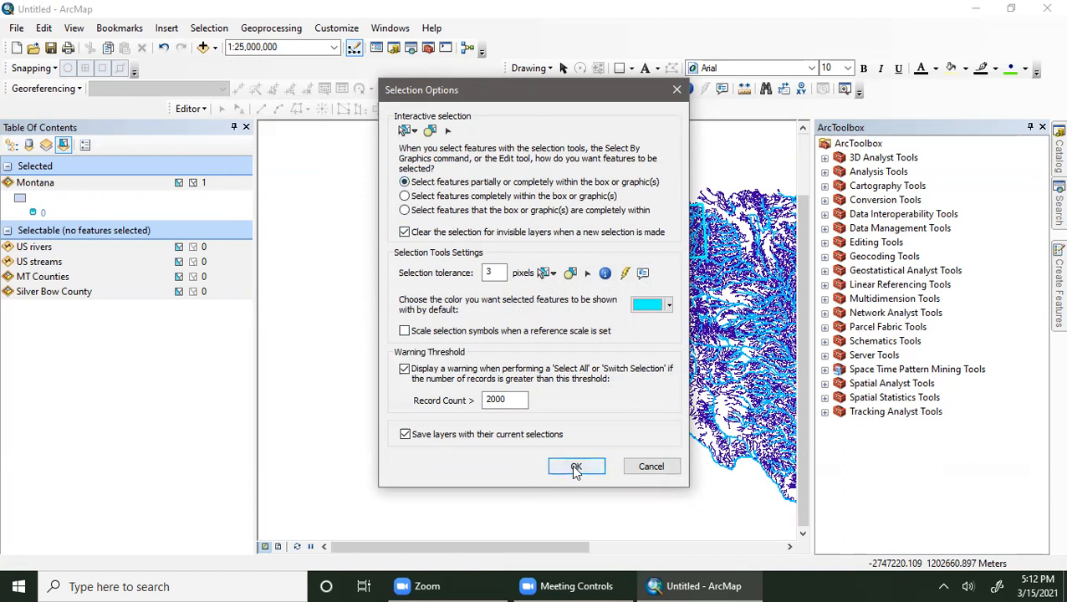
left_click_drag(524, 399, 470, 400)
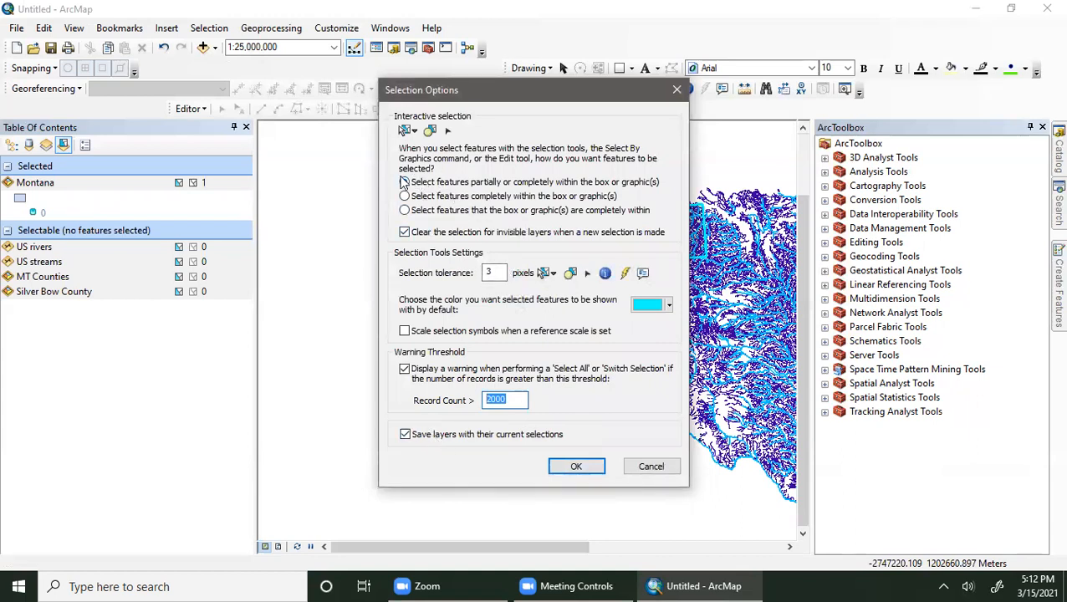
left_click(574, 471)
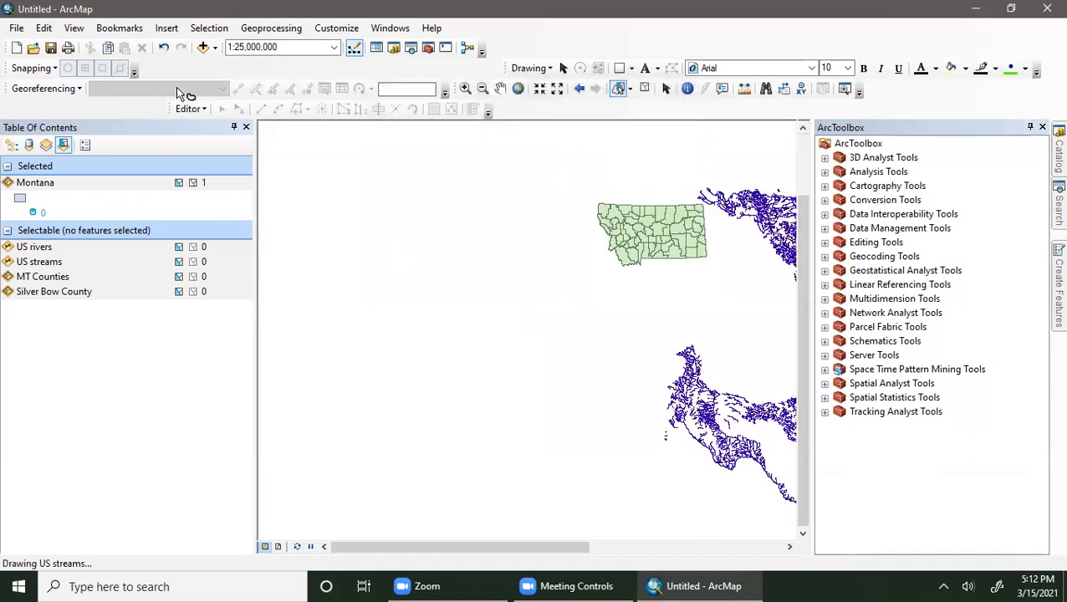
- Choose Create New Selection as the interactive selection method and return the layer list to drawing order
left_click(219, 30)
mouse_move(276, 173)
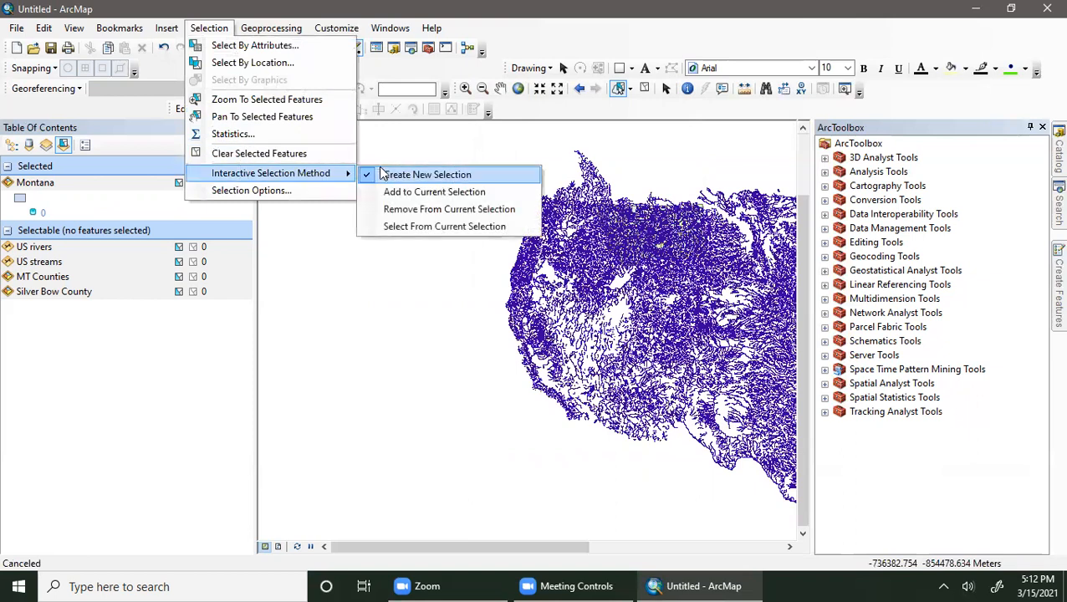
left_click(385, 174)
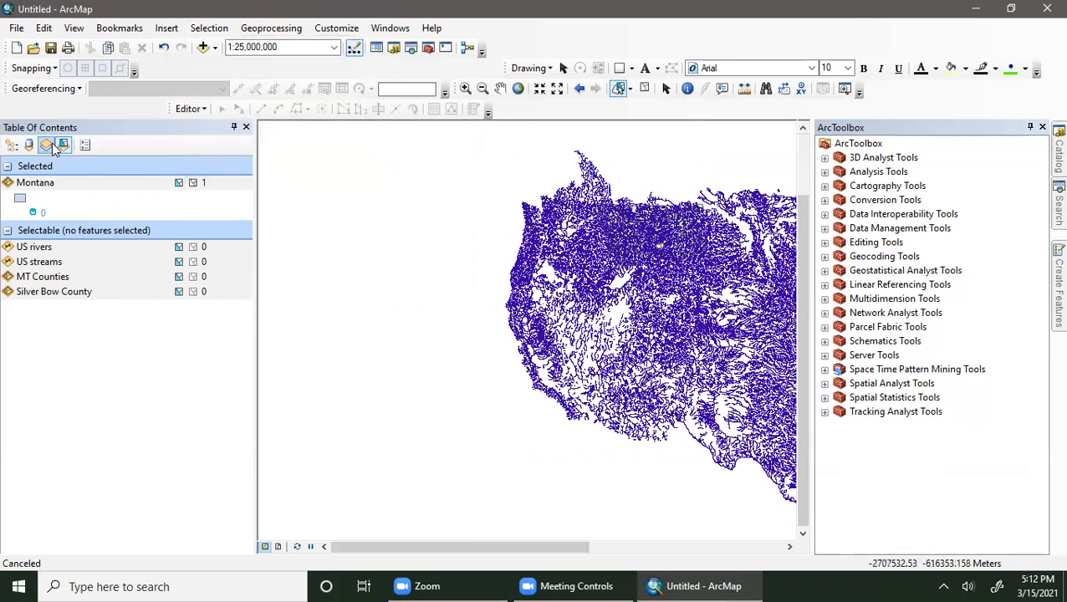
left_click(11, 146)
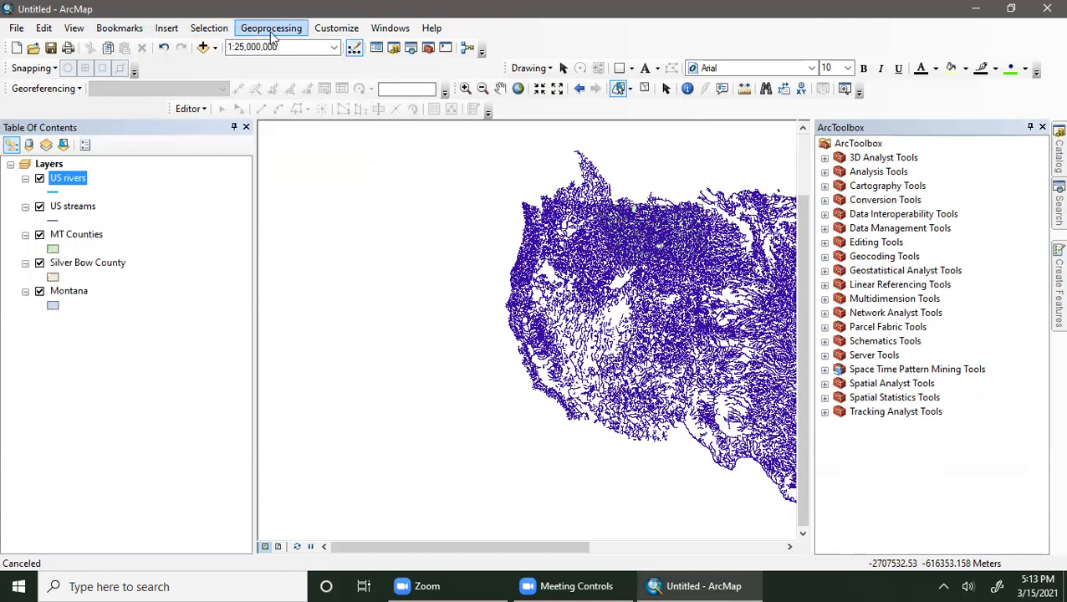
left_click(206, 32)
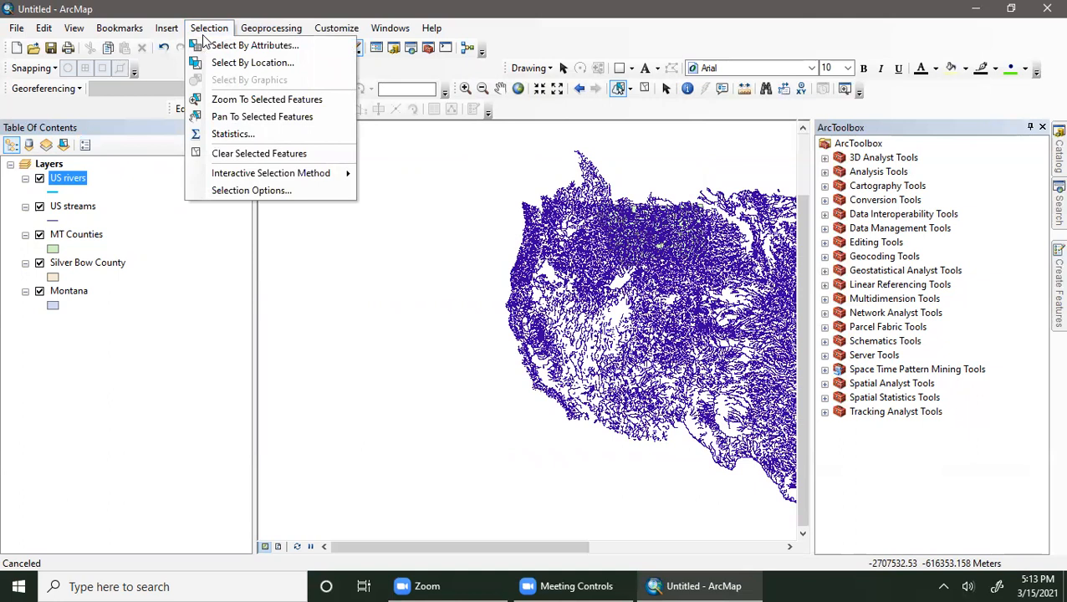
left_click(271, 28)
left_click(332, 29)
left_click(335, 30)
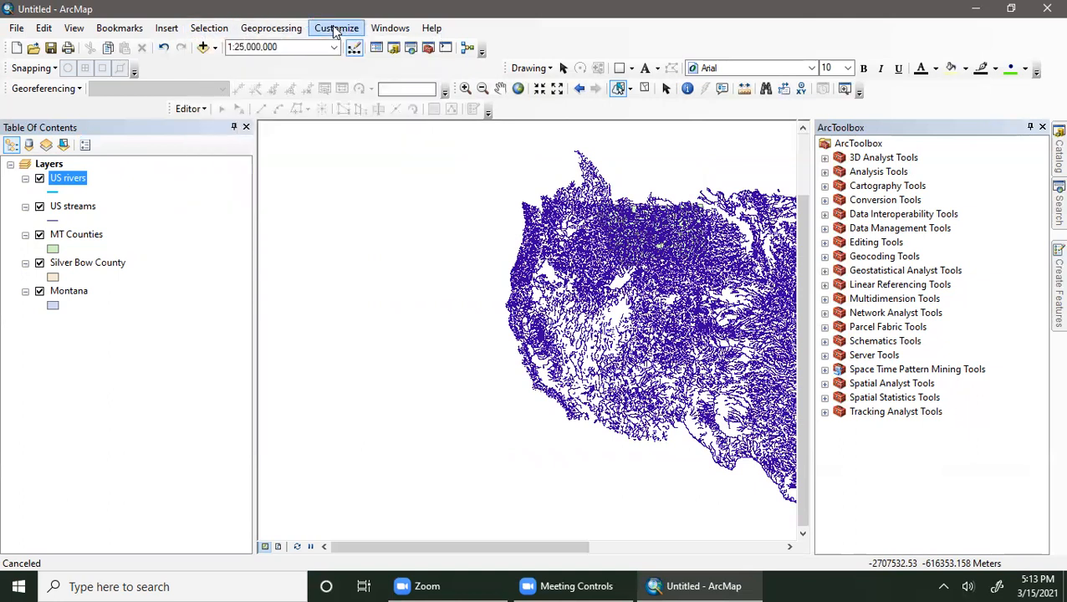
left_click(334, 29)
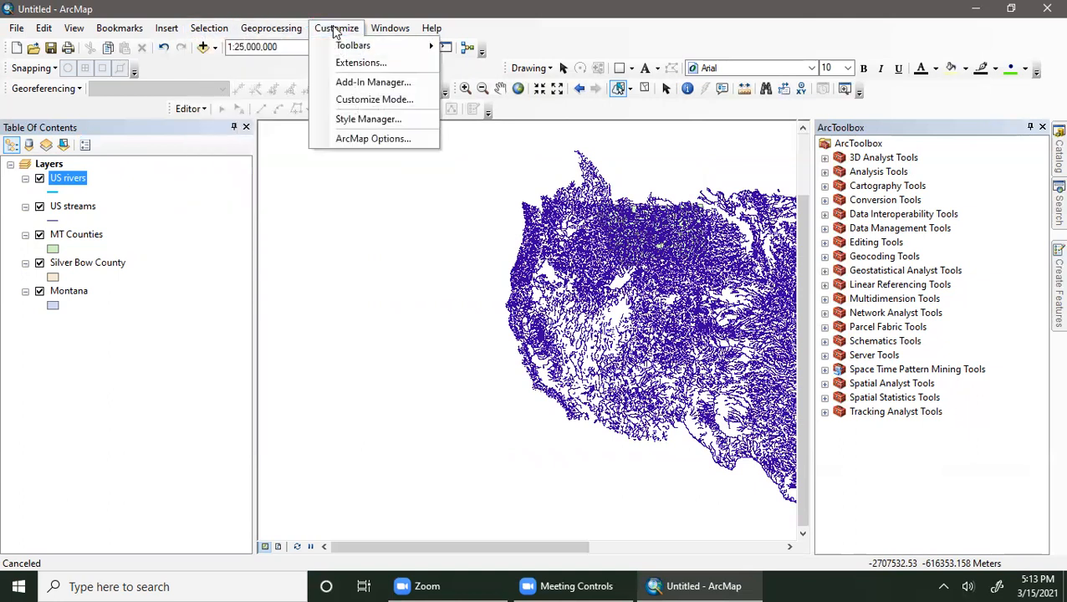
- Customize the Selection menu by adding the Set Selectable Layers command from the Selection command category
left_click(357, 102)
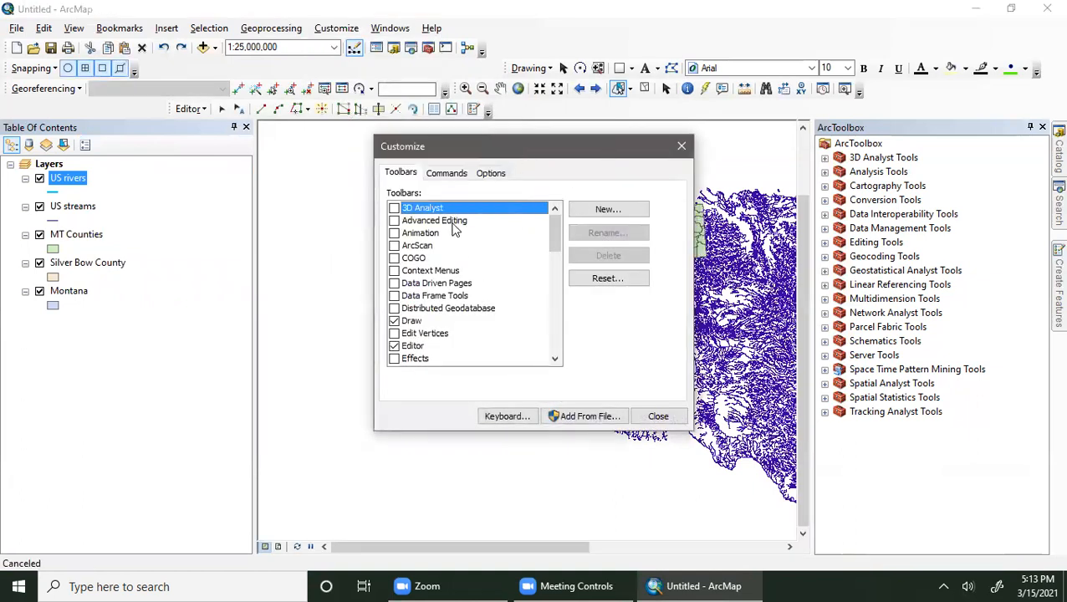
left_click(438, 173)
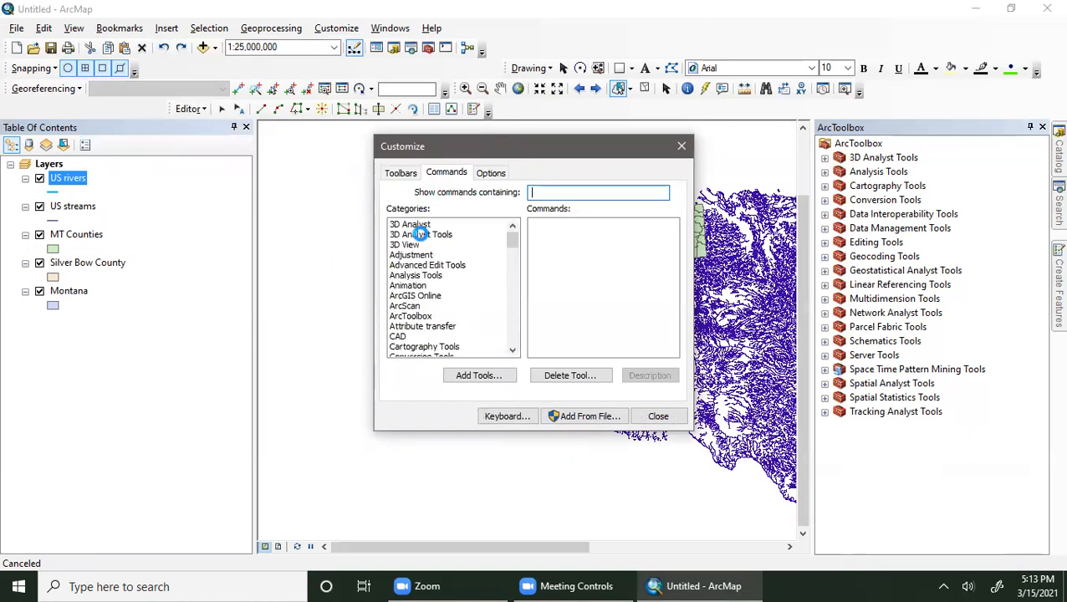
left_click_drag(513, 242, 499, 324)
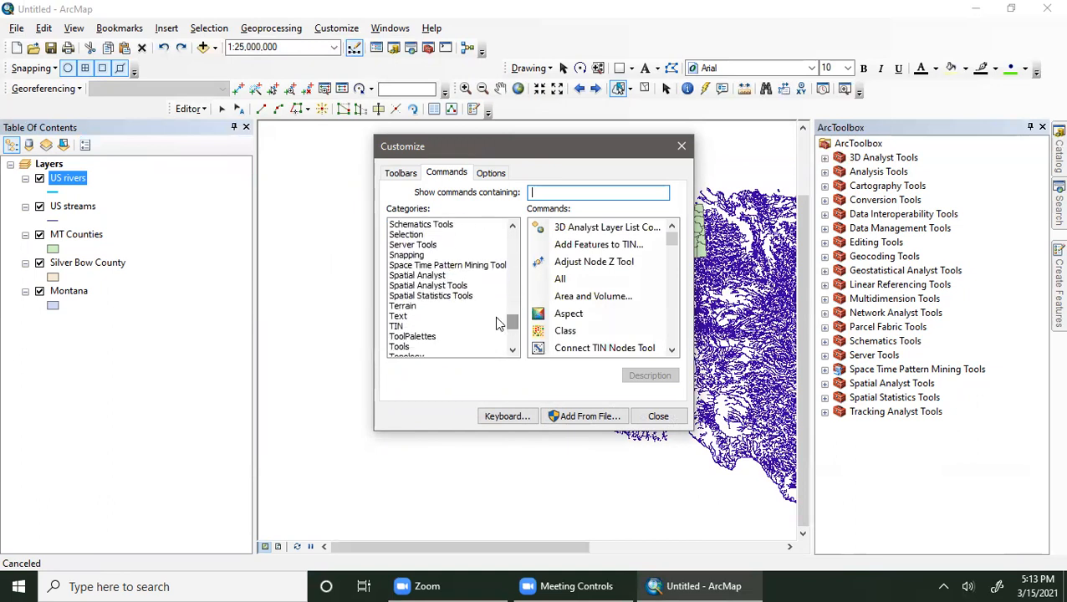
left_click(414, 235)
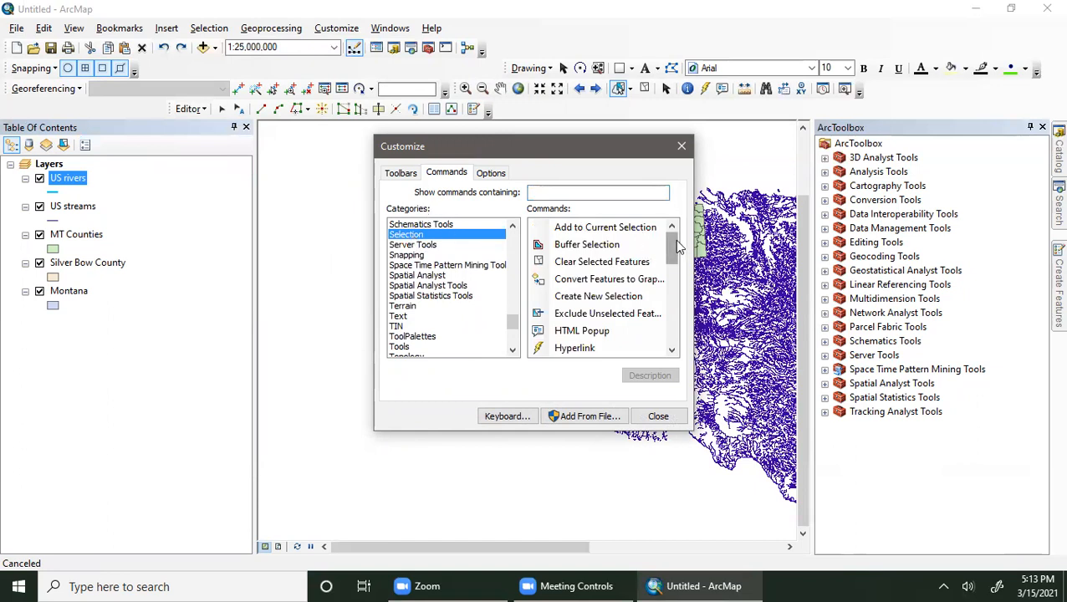
left_click_drag(674, 248, 674, 289)
left_click_drag(674, 298, 668, 314)
left_click(619, 318)
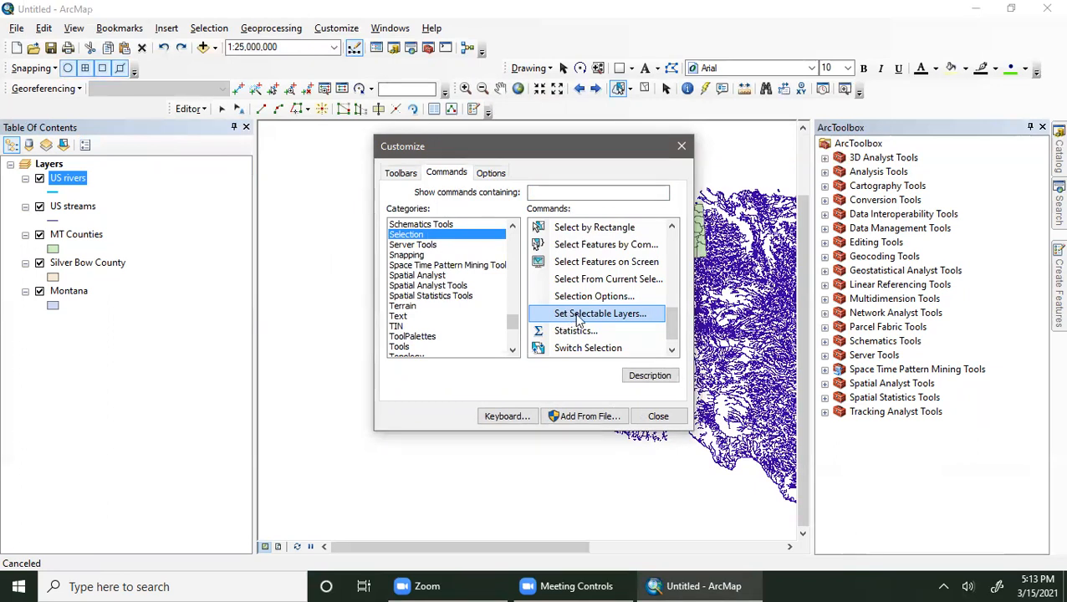
left_click_drag(569, 319, 202, 149)
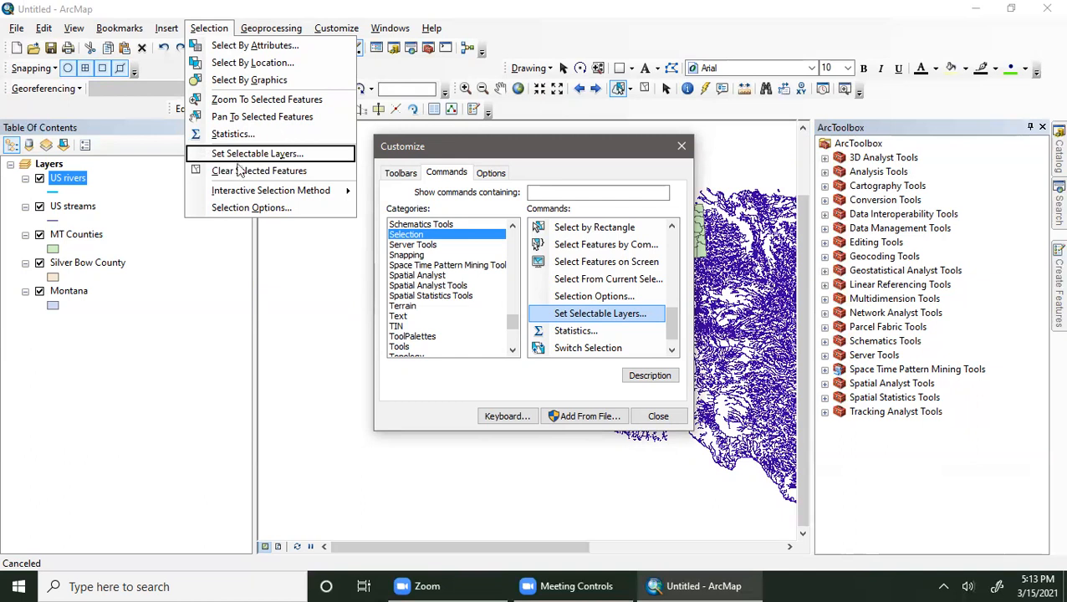
left_click(658, 416)
- Restrict the selectable layers to US rivers and US streams, leaving MT Counties, Silver Bow County and Montana unselectable
left_click(215, 29)
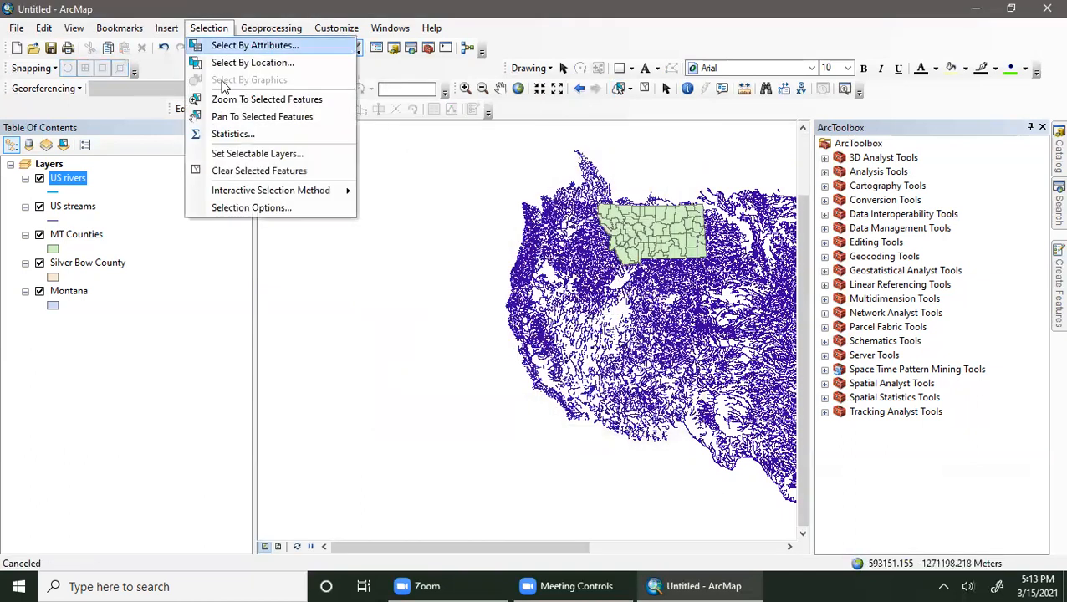
left_click(222, 155)
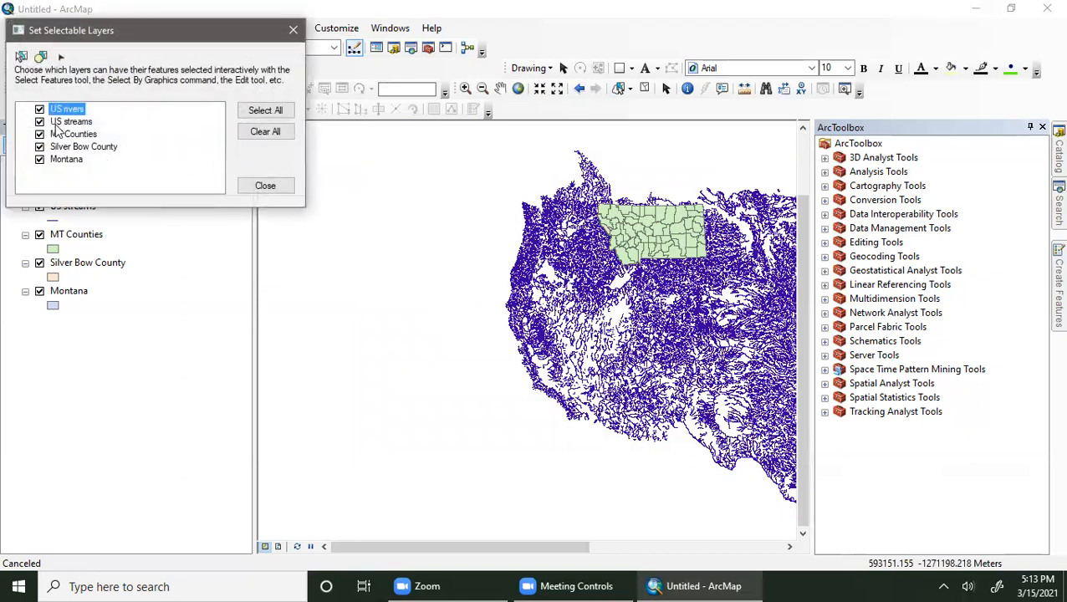
left_click(265, 131)
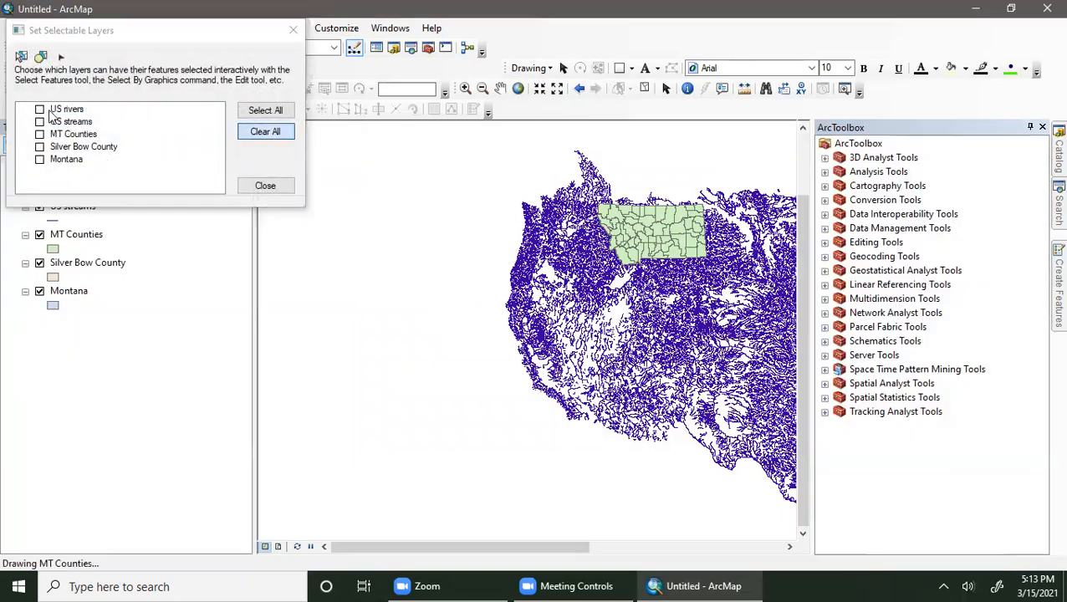
left_click(40, 109)
left_click(39, 121)
left_click(39, 134)
left_click(39, 146)
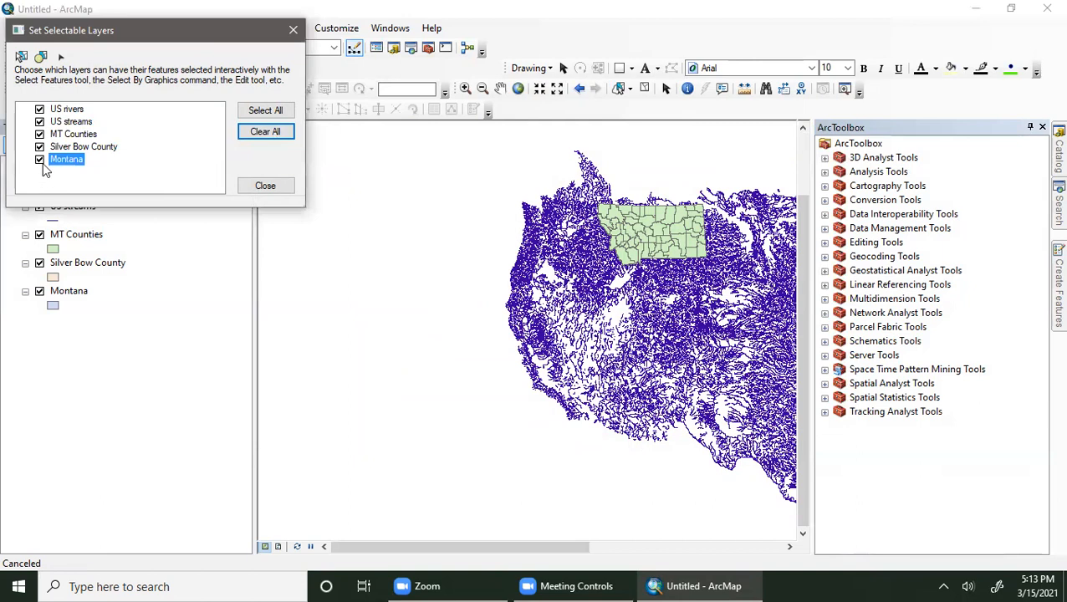
left_click(40, 135)
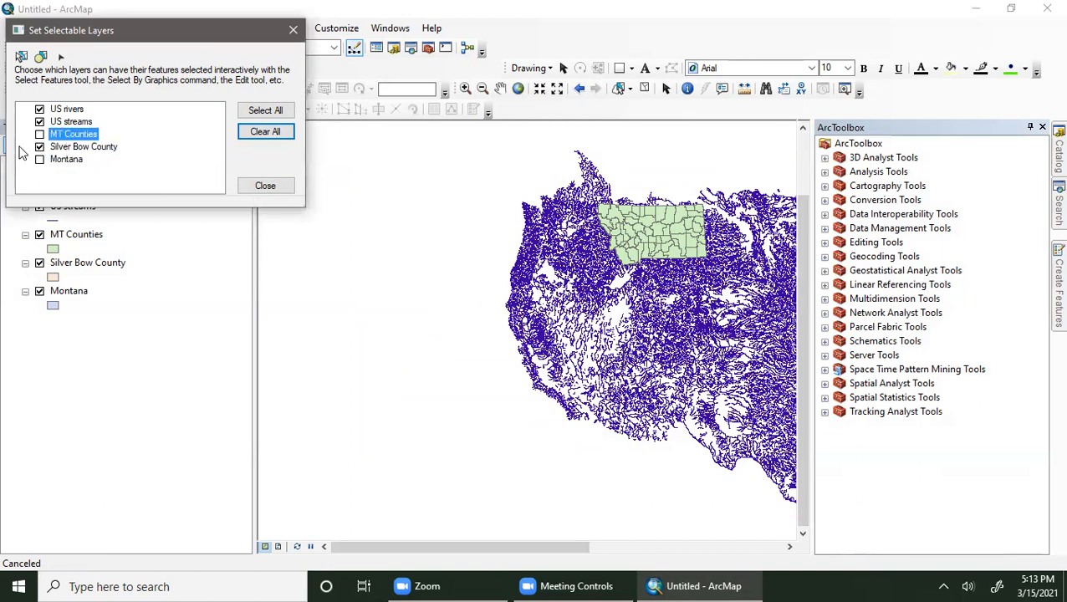
left_click(40, 133)
left_click(40, 121)
left_click(39, 122)
left_click(39, 146)
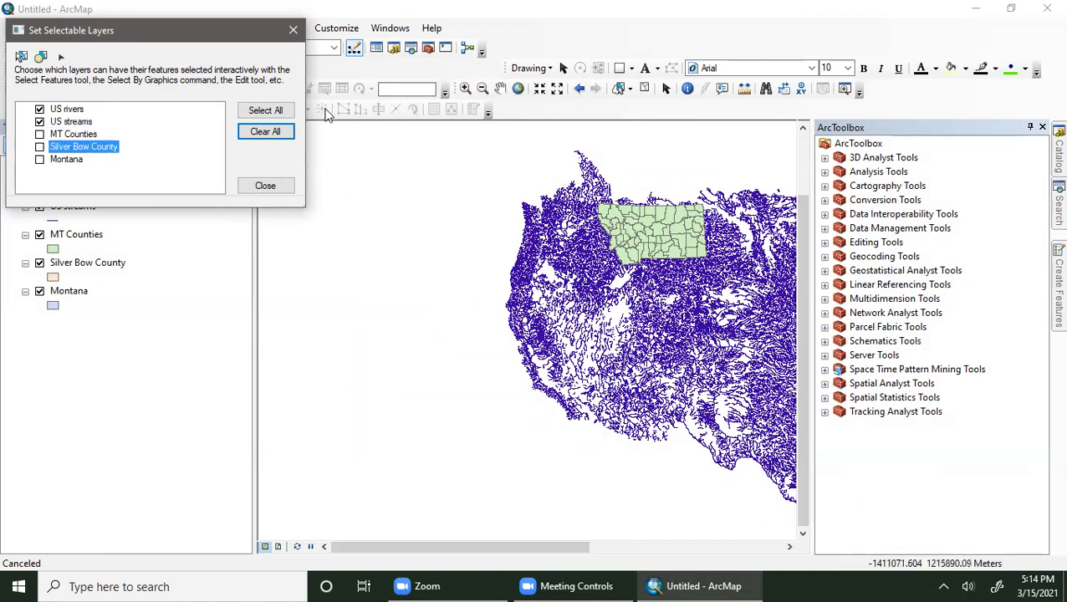
- Interactively select the river and stream features in and around Montana on the map
left_click_drag(205, 32, 185, 202)
left_click(619, 89)
mouse_move(627, 216)
left_mouse_down()
mouse_move(569, 277)
mouse_move(674, 243)
left_mouse_up()
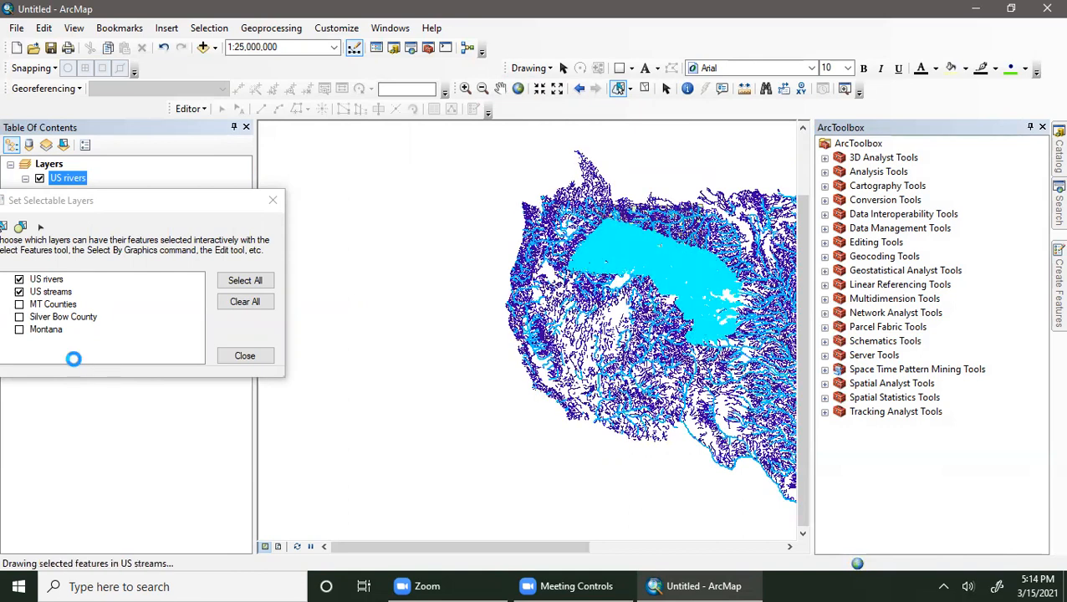
- Make MT Counties, Silver Bow County and Montana selectable again so that all layers are selectable
left_click(84, 316)
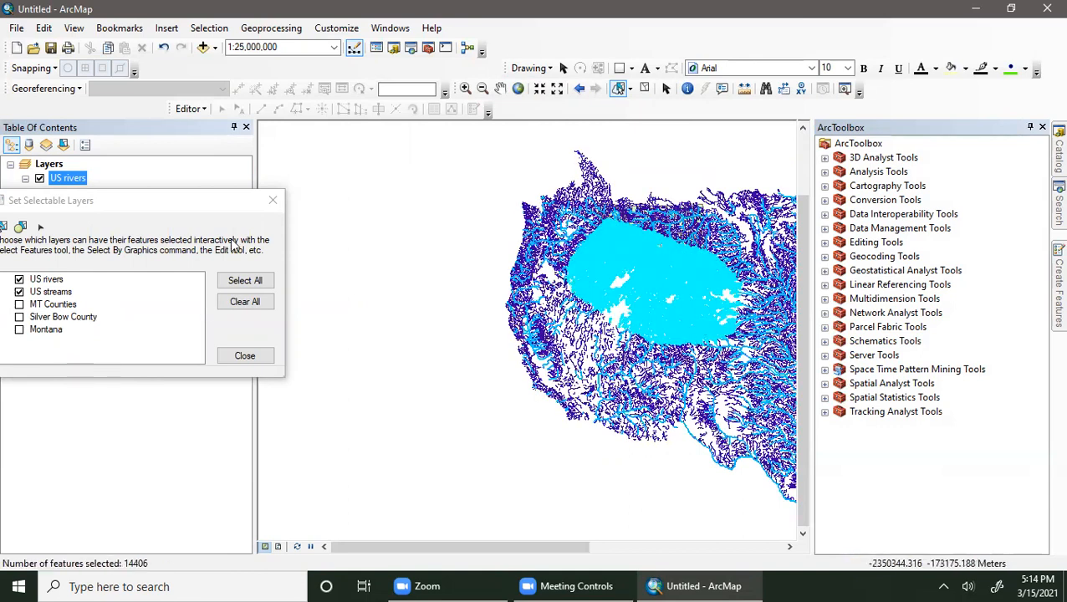
left_click_drag(168, 200, 483, 178)
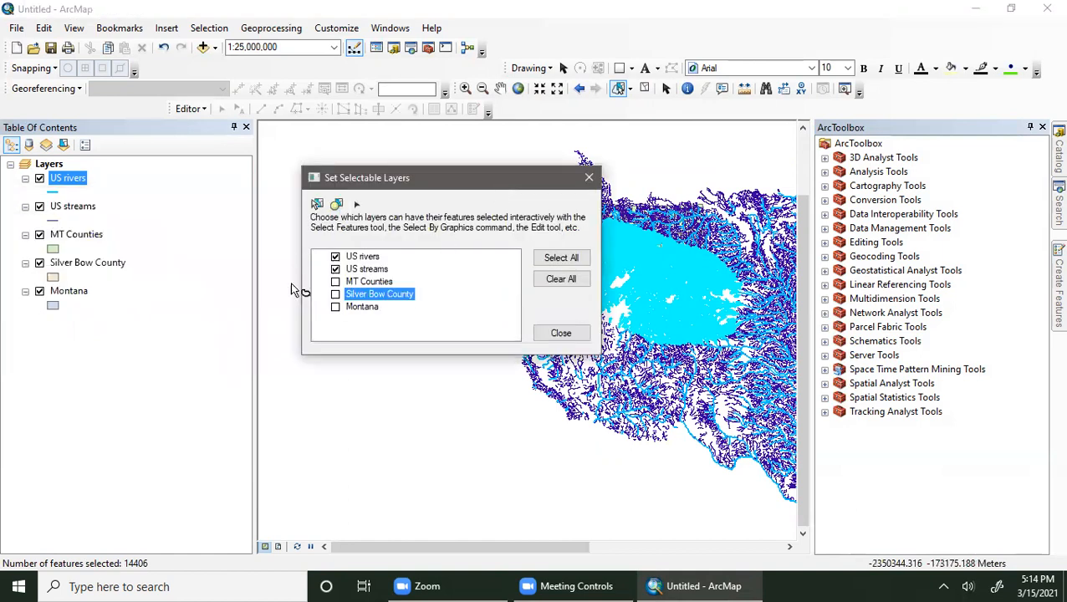
left_click(336, 282)
left_click(336, 294)
left_click(336, 307)
left_click(578, 258)
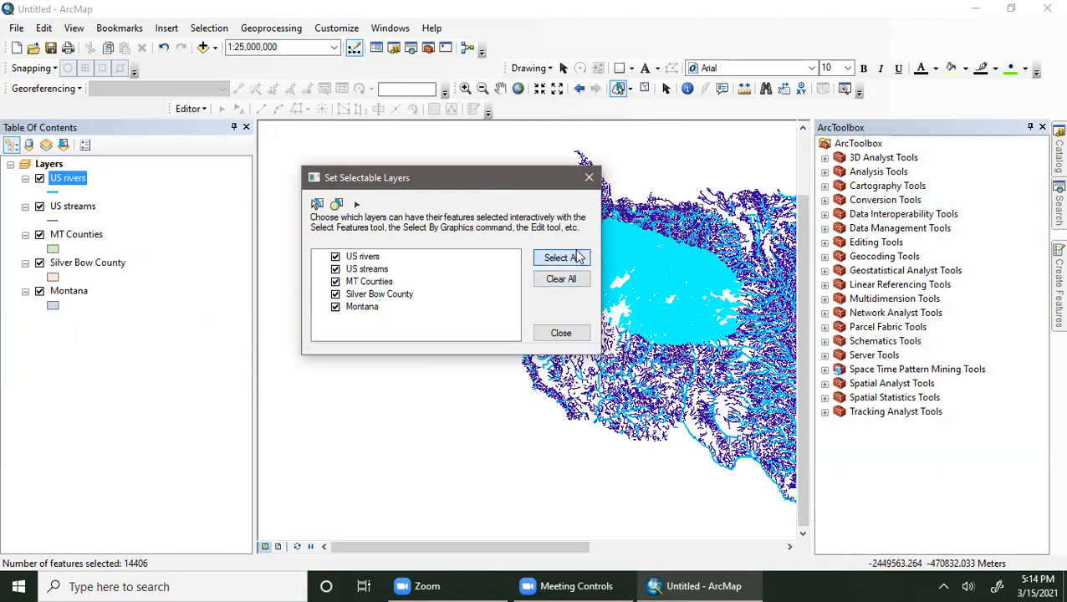
left_click(561, 333)
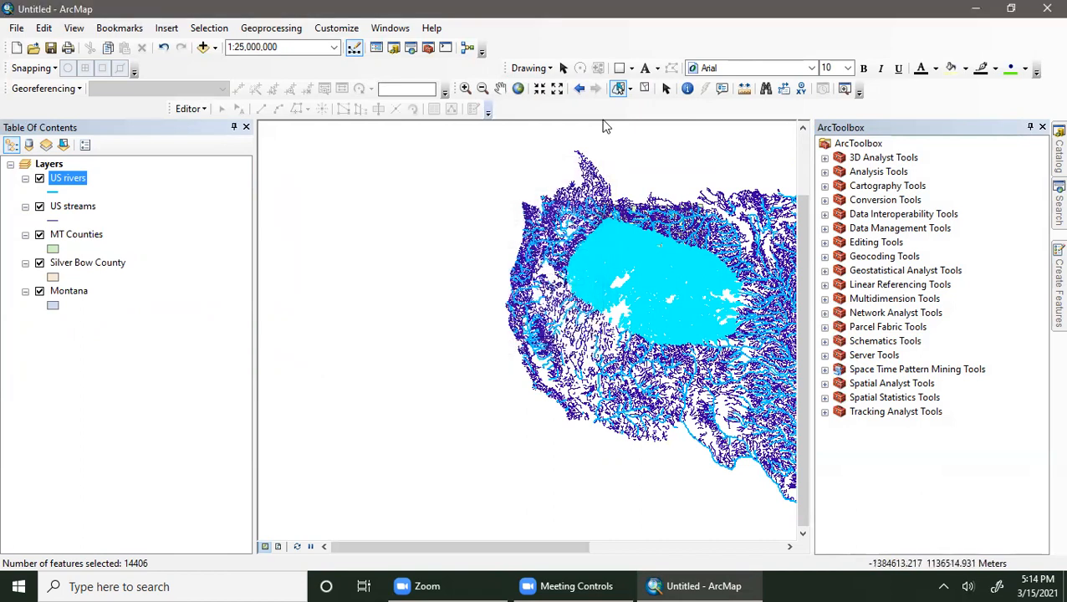
- Switch the feature selection tool to Select by Rectangle and clear the selected features
left_click(631, 92)
left_click(642, 106)
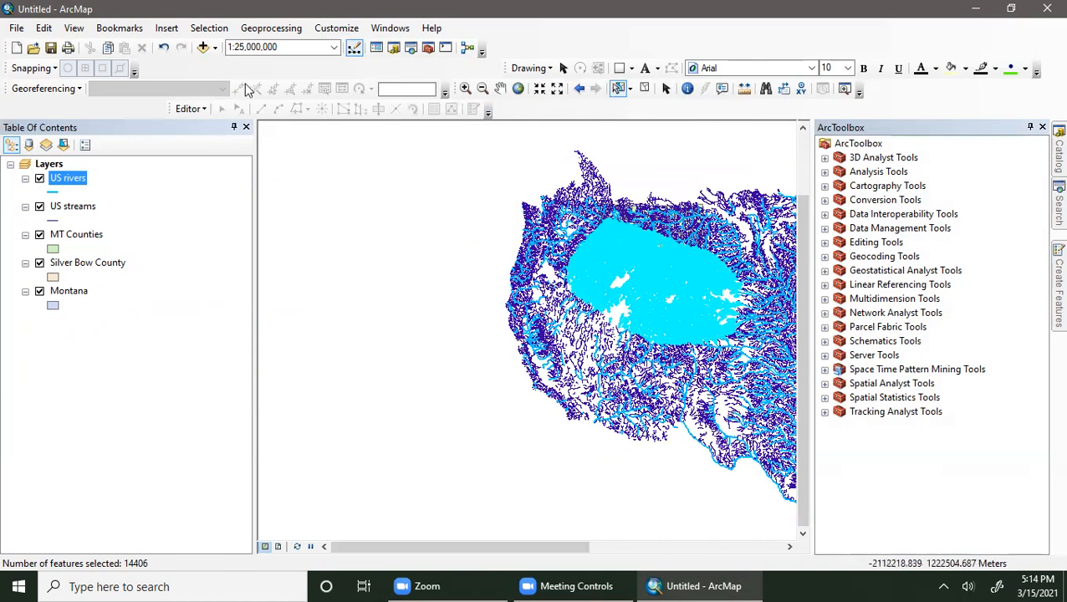
left_click(643, 89)
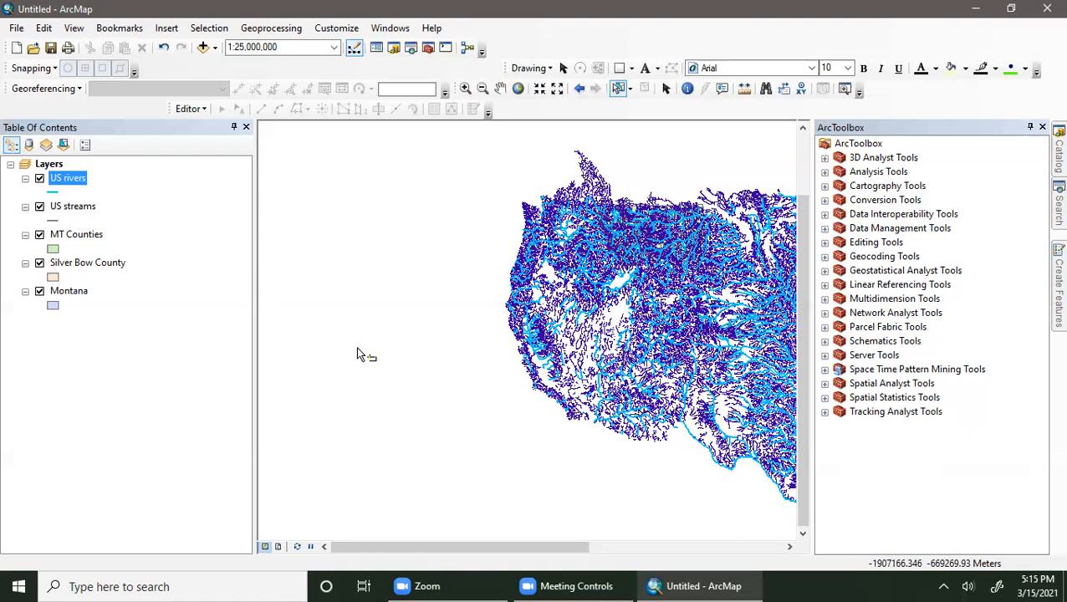
- Examine the fields in the attribute table of the US rivers layer, then close the table
left_click_drag(441, 548, 517, 550)
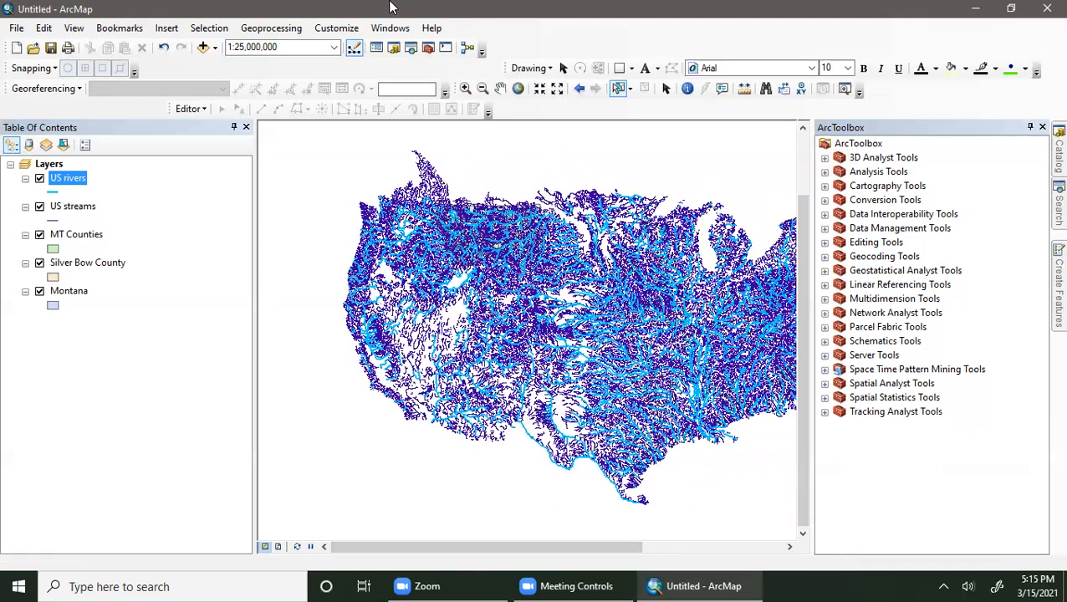
left_click_drag(567, 554, 600, 553)
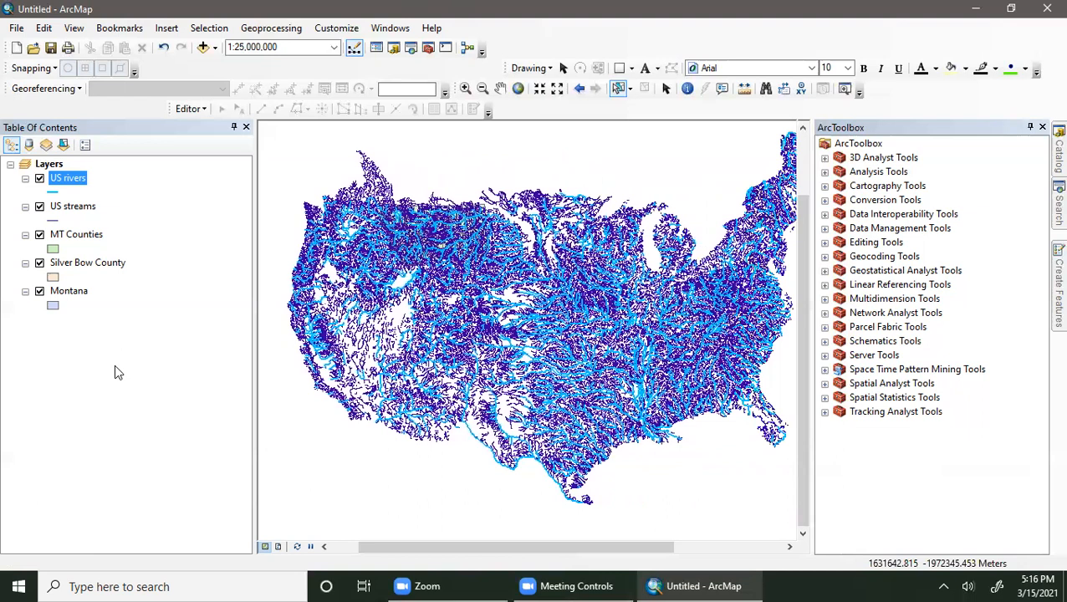
left_click(210, 30)
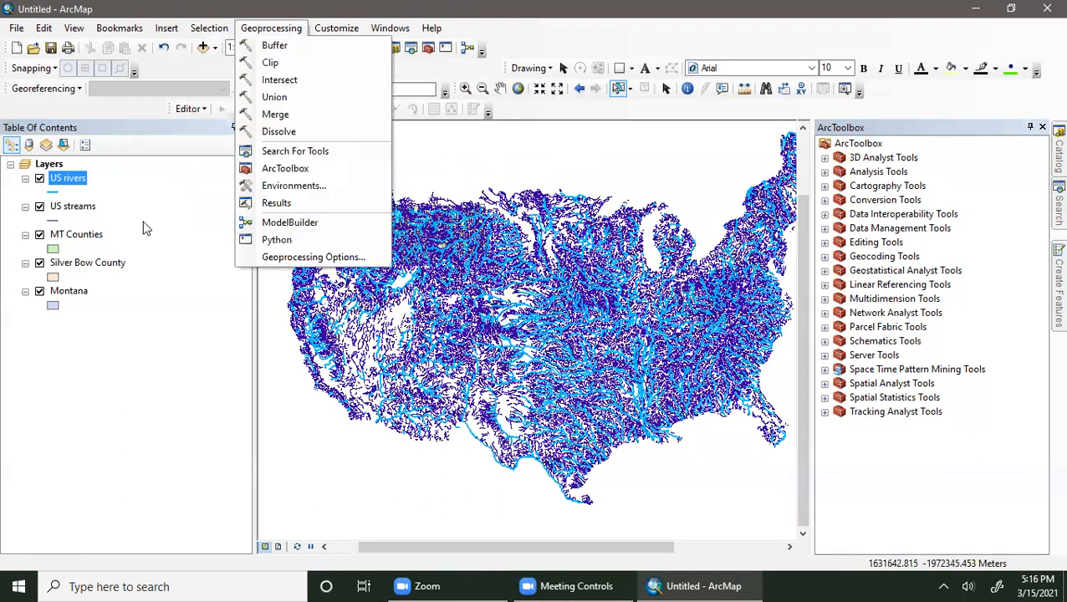
left_click(193, 256)
right_click(89, 181)
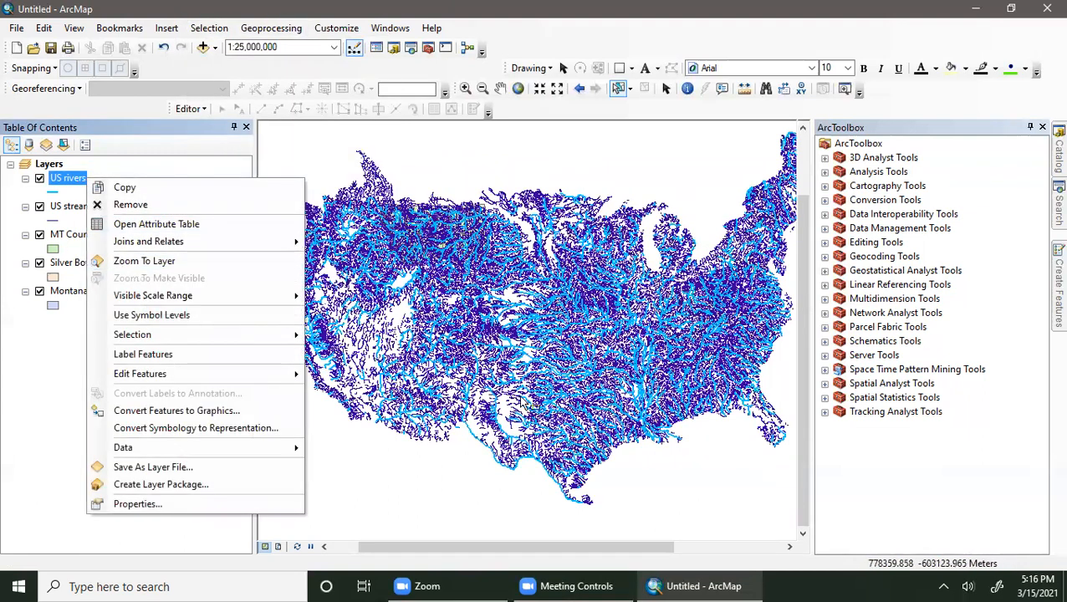
left_click(159, 224)
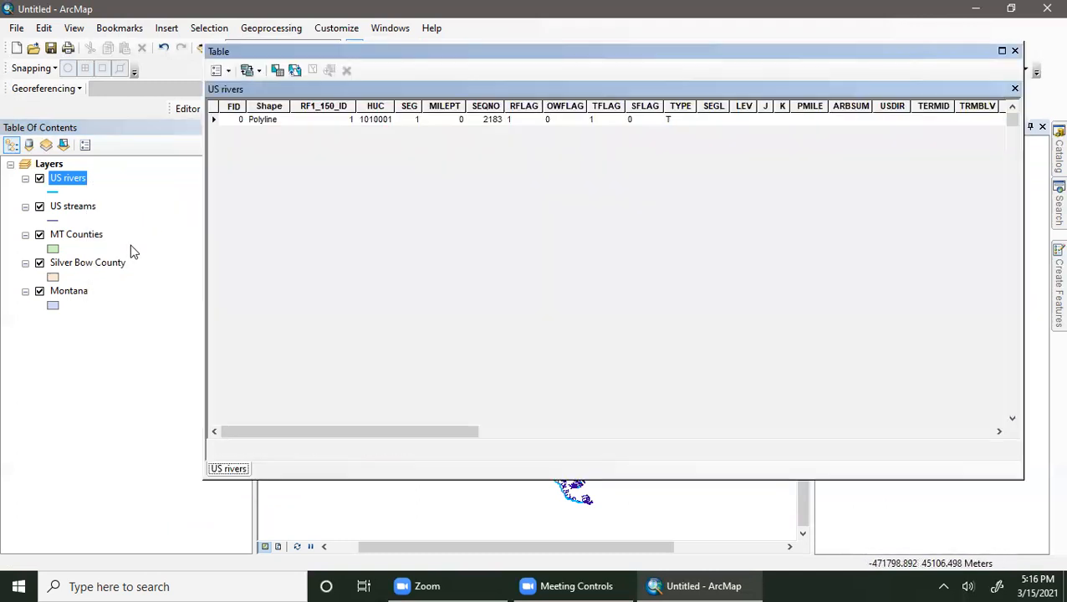
left_click(1016, 50)
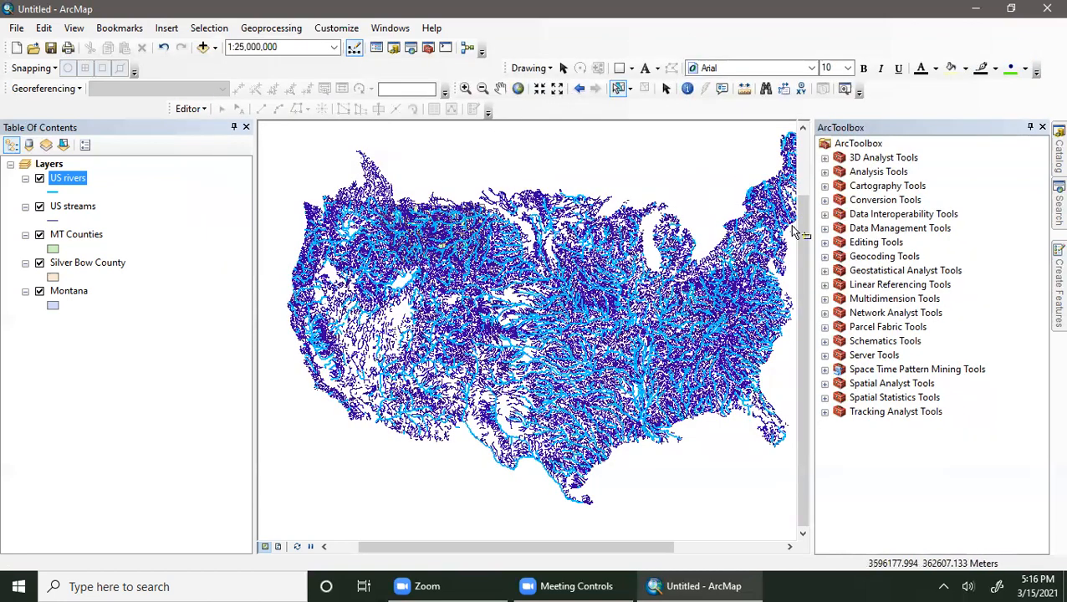
- Start Select By Location and review its selection methods, using "select features from"
left_click(230, 29)
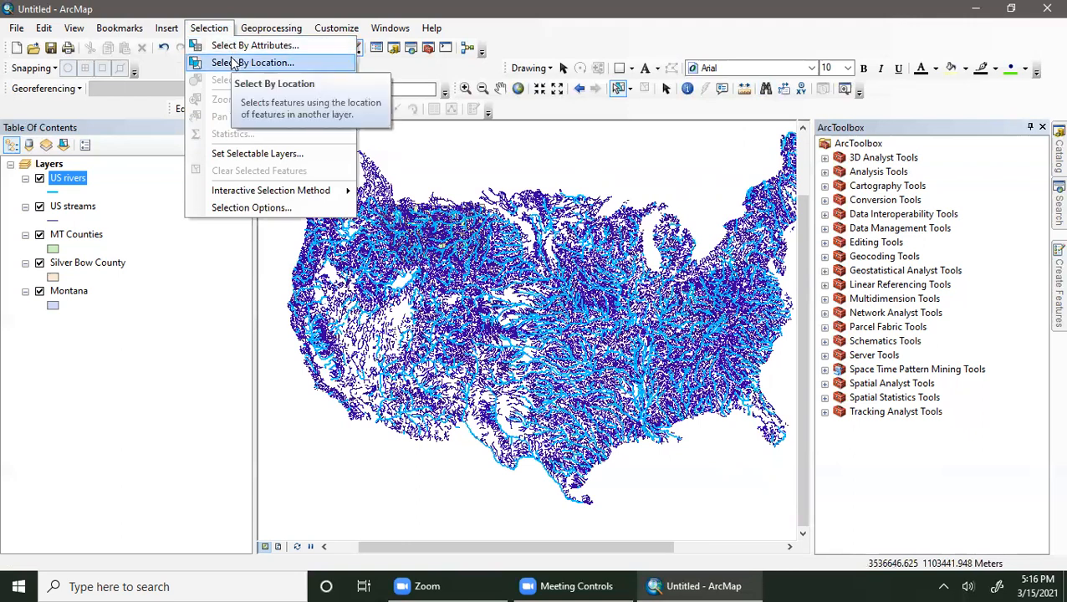
left_click(232, 63)
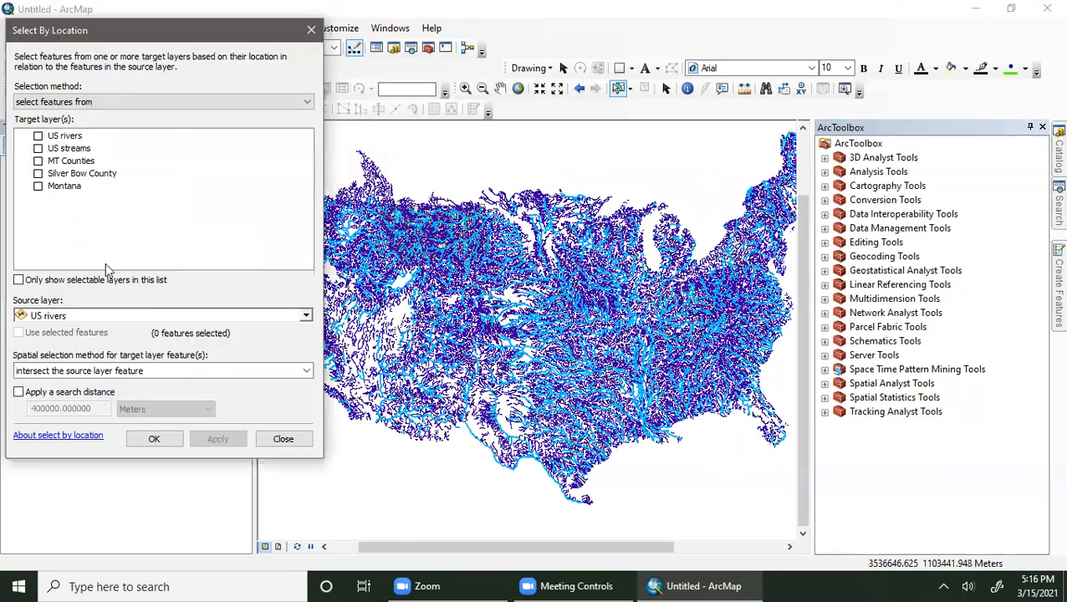
left_click_drag(92, 32, 517, 45)
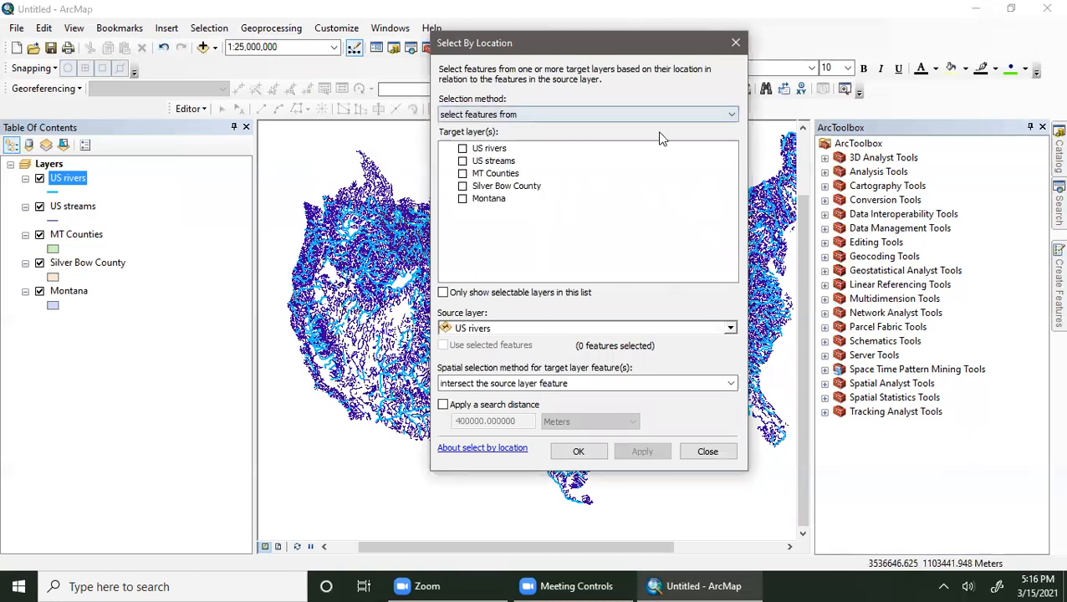
left_click(533, 116)
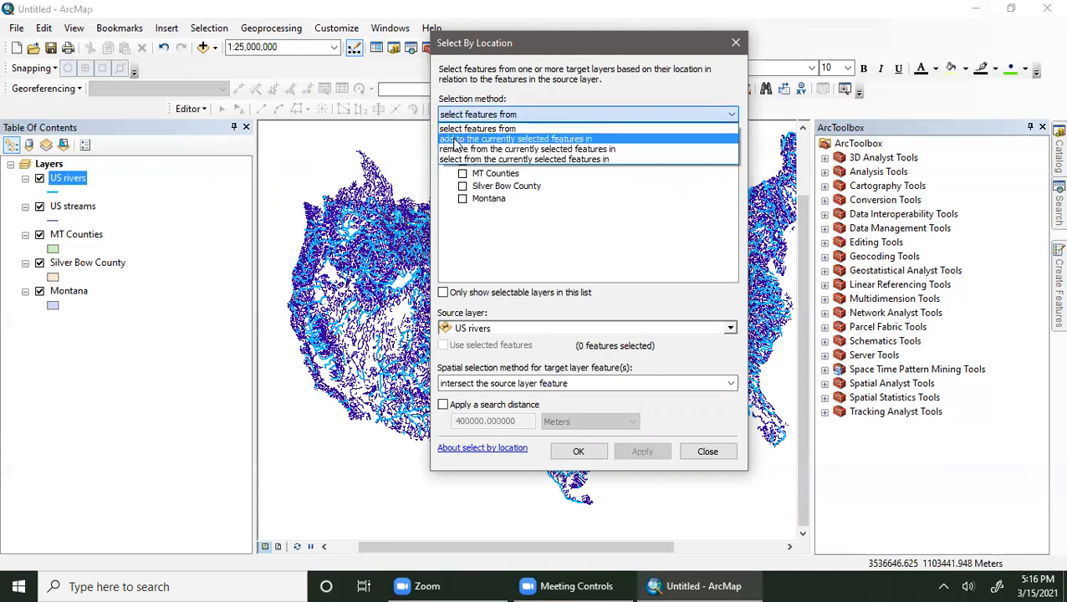
left_click(488, 119)
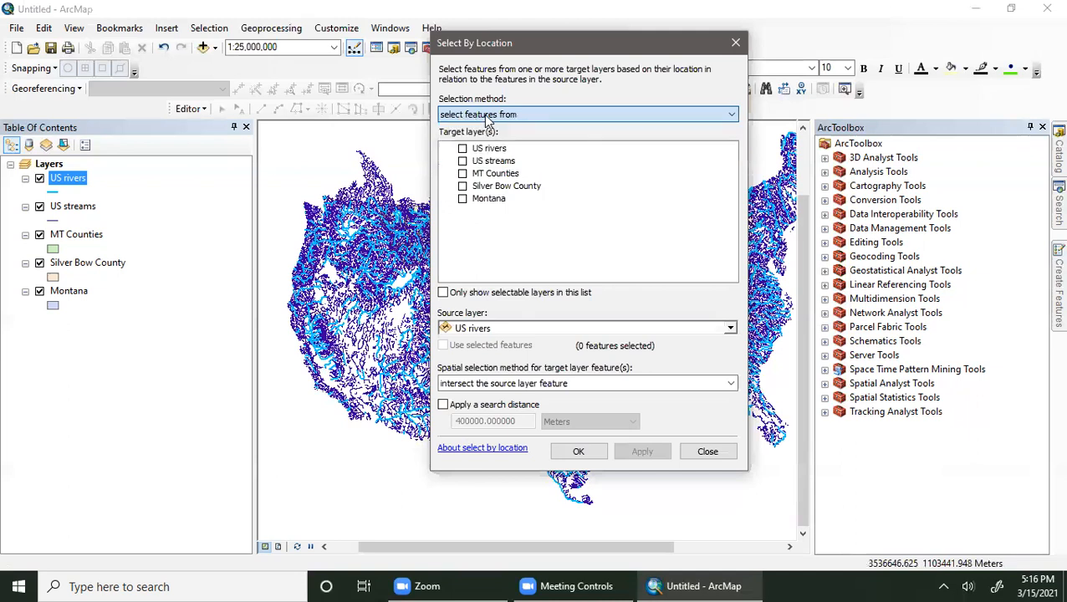
- Review the spatial selection methods available for the target layer features in Select By Location
left_click(539, 385)
scroll(548, 456, "down", 1)
scroll(547, 456, "up", 1)
scroll(548, 456, "down", 1)
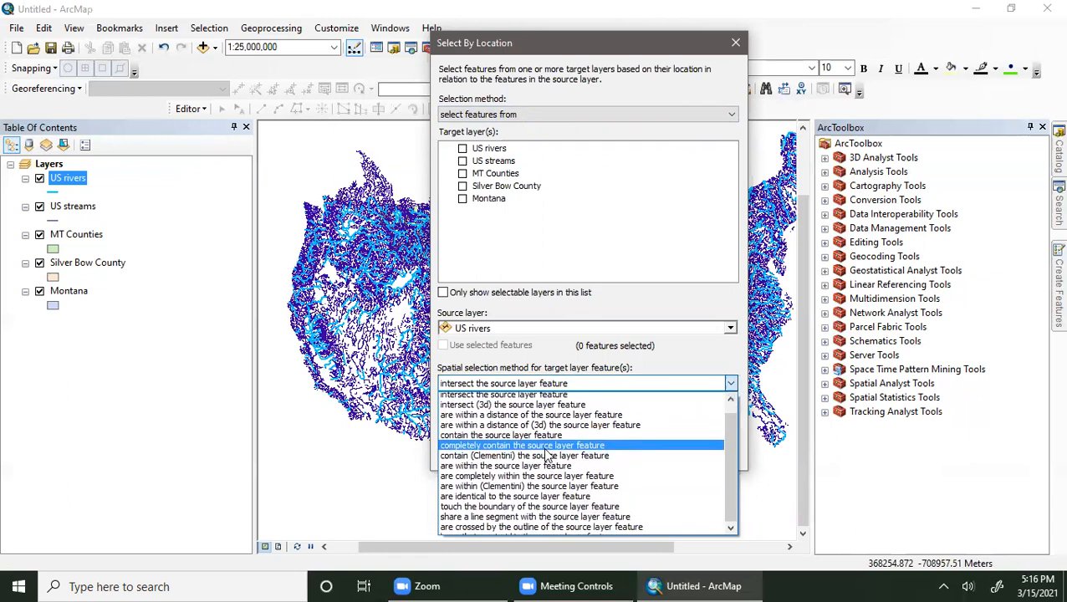
scroll(547, 455, "up", 1)
scroll(548, 456, "down", 1)
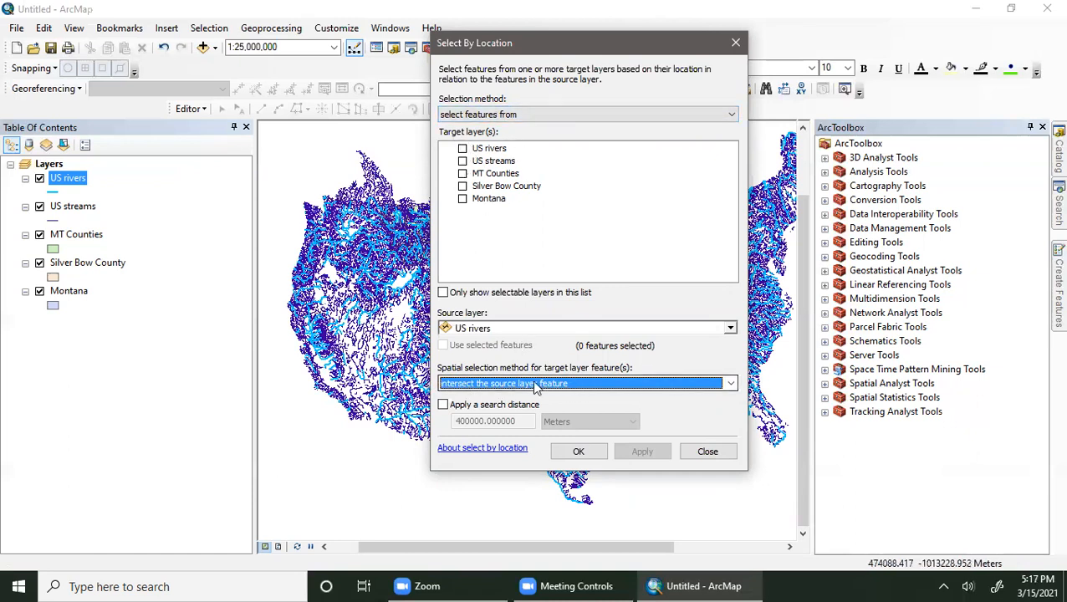
left_click(479, 385)
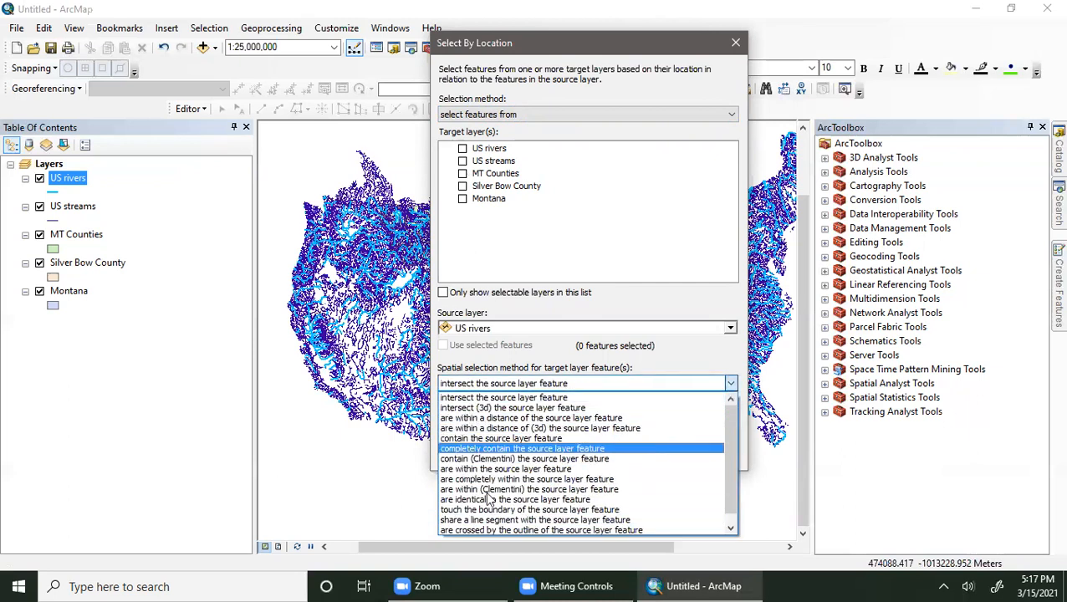
left_click(552, 322)
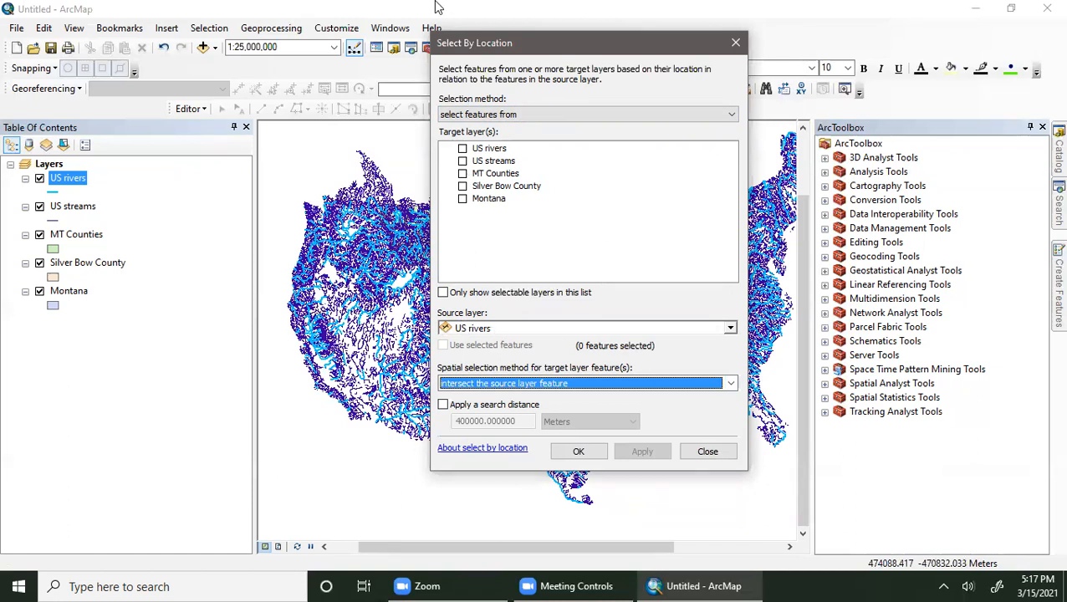
- Select the US rivers features that are within the Montana source layer, using "select features from" and "are within the source layer feature"
left_click(463, 148)
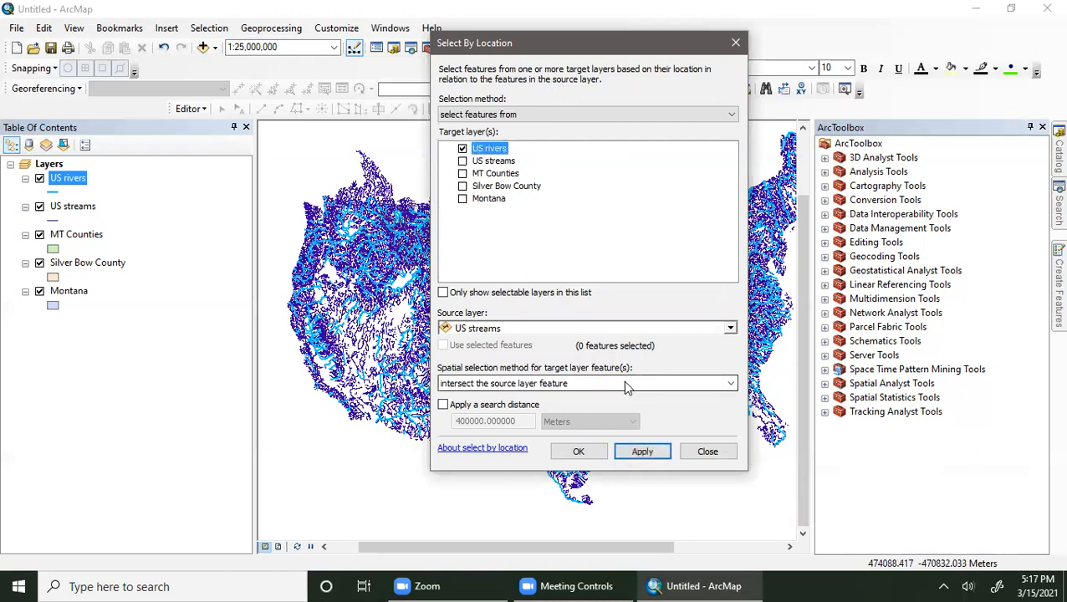
left_click(624, 383)
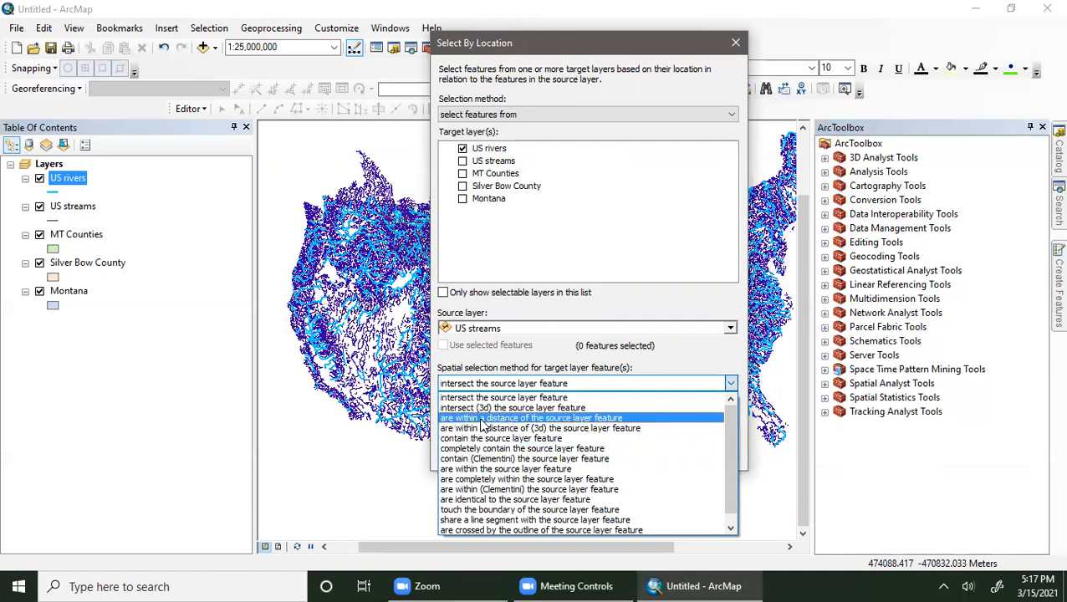
left_click(481, 469)
left_click(486, 329)
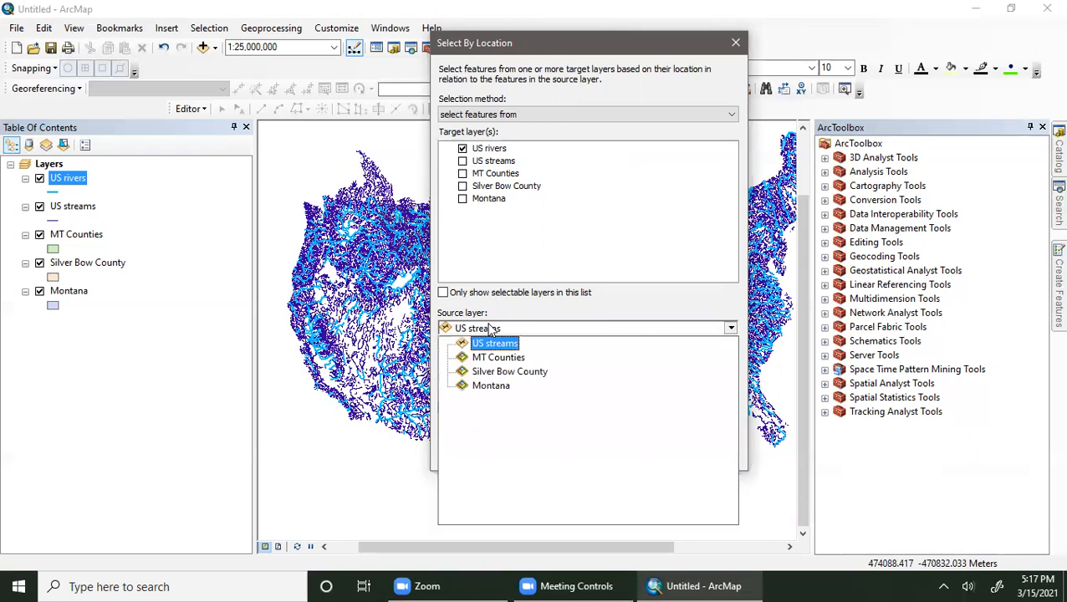
left_click(492, 387)
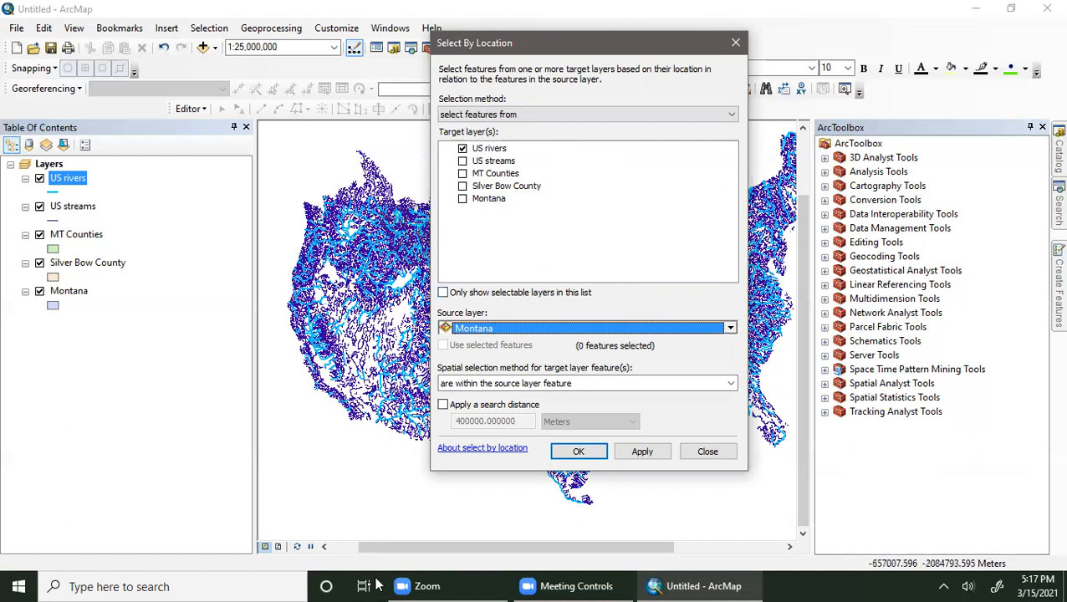
left_click(566, 112)
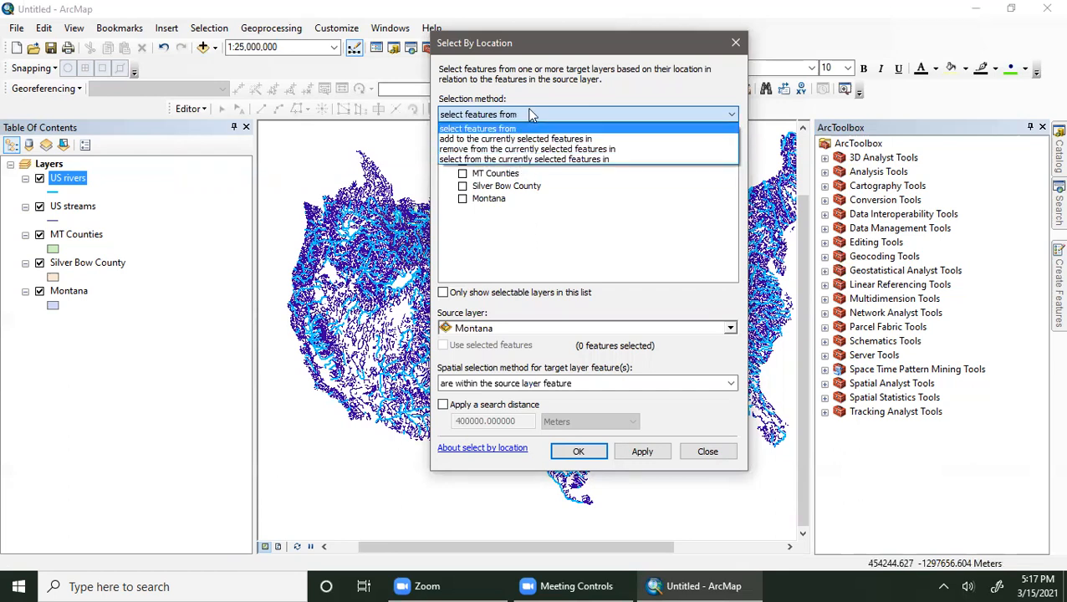
left_click(541, 116)
left_click(591, 113)
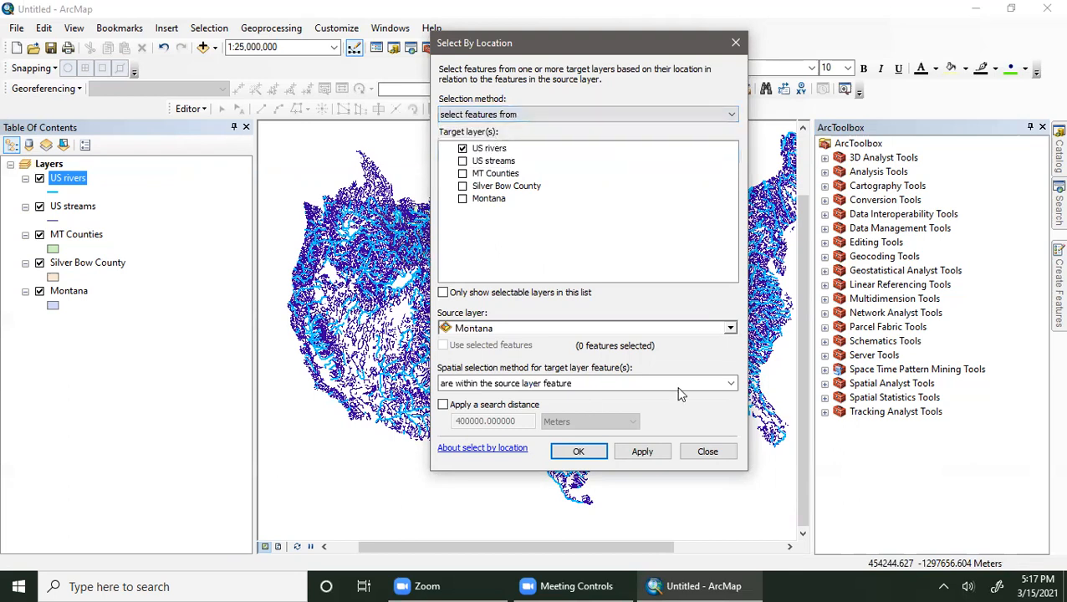
left_click(638, 455)
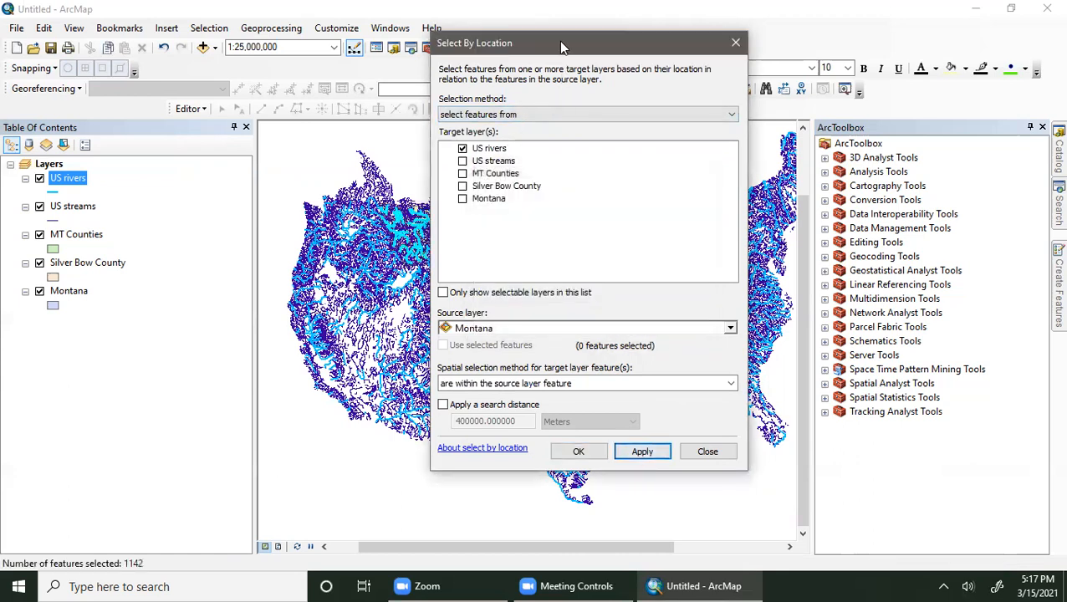
left_click_drag(571, 43, 958, 50)
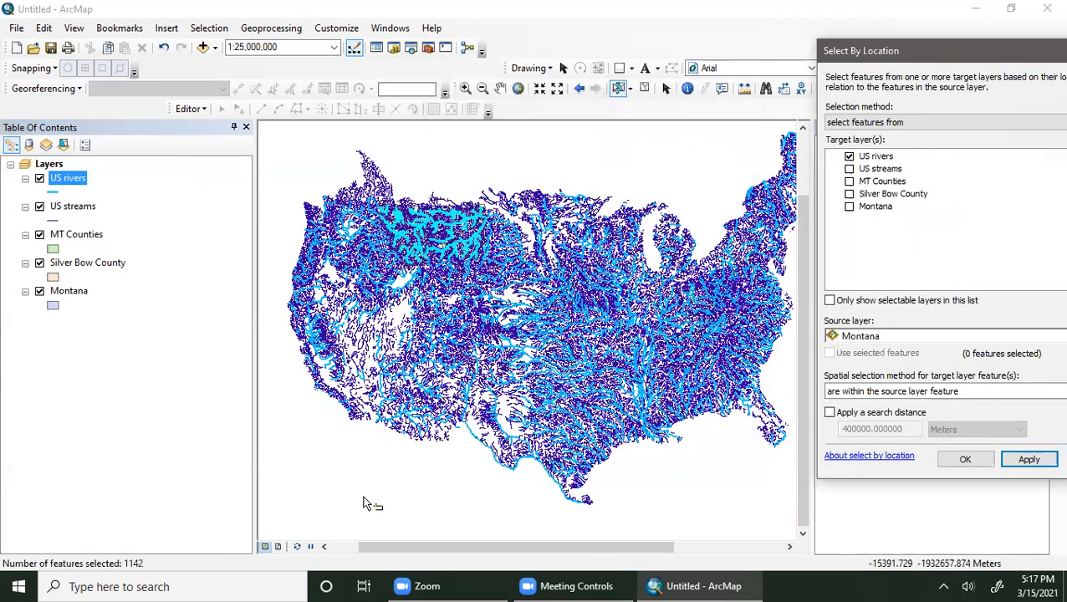
- Inspect the selected records in the US rivers attribute table, switch back to all records, and close the table
right_click(76, 176)
left_click(99, 218)
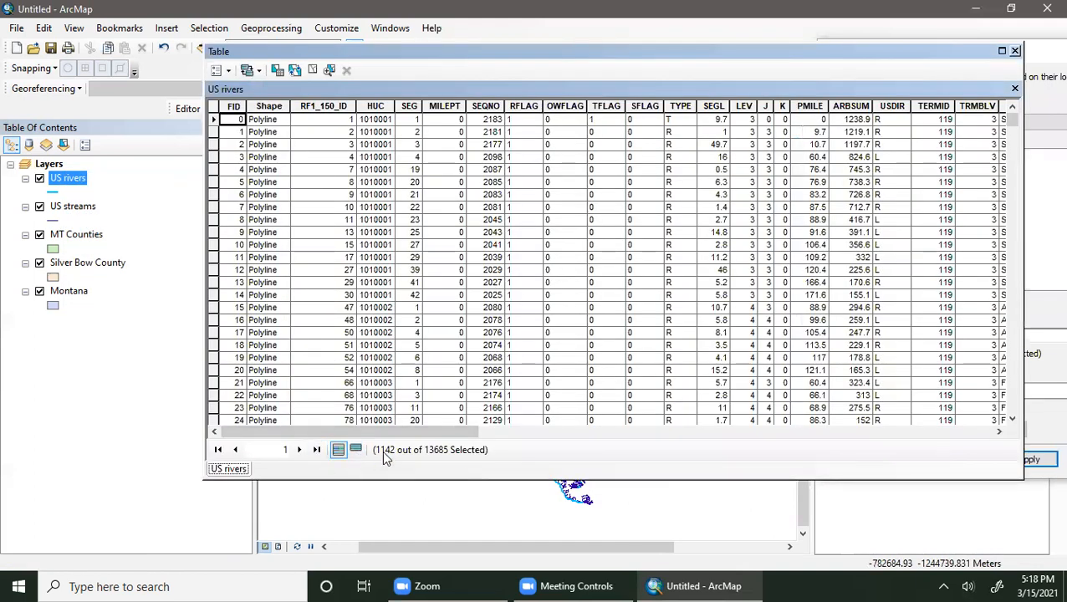
left_click(355, 450)
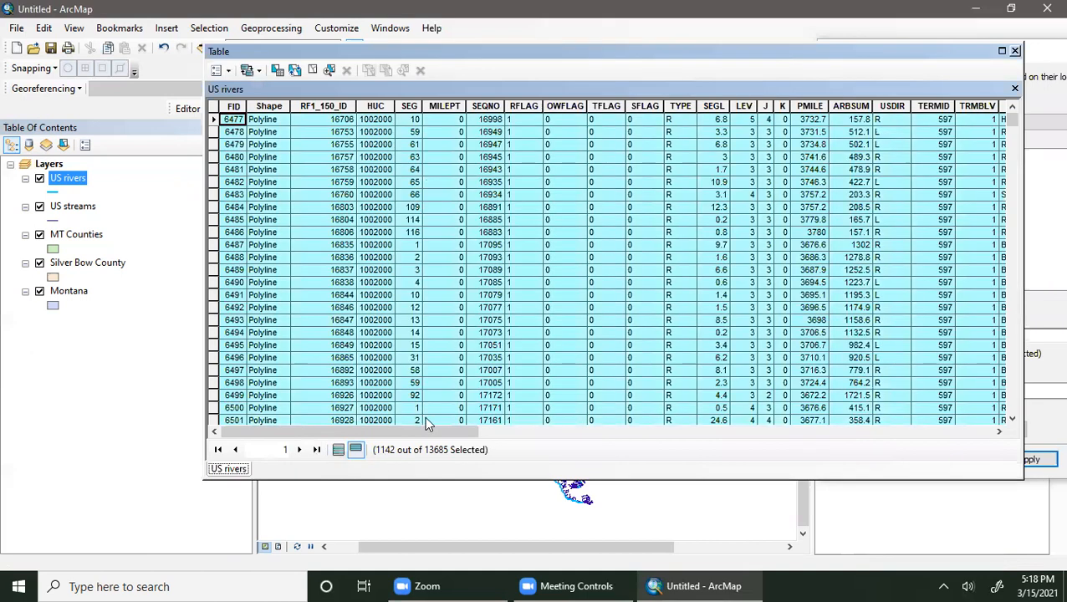
left_click(338, 450)
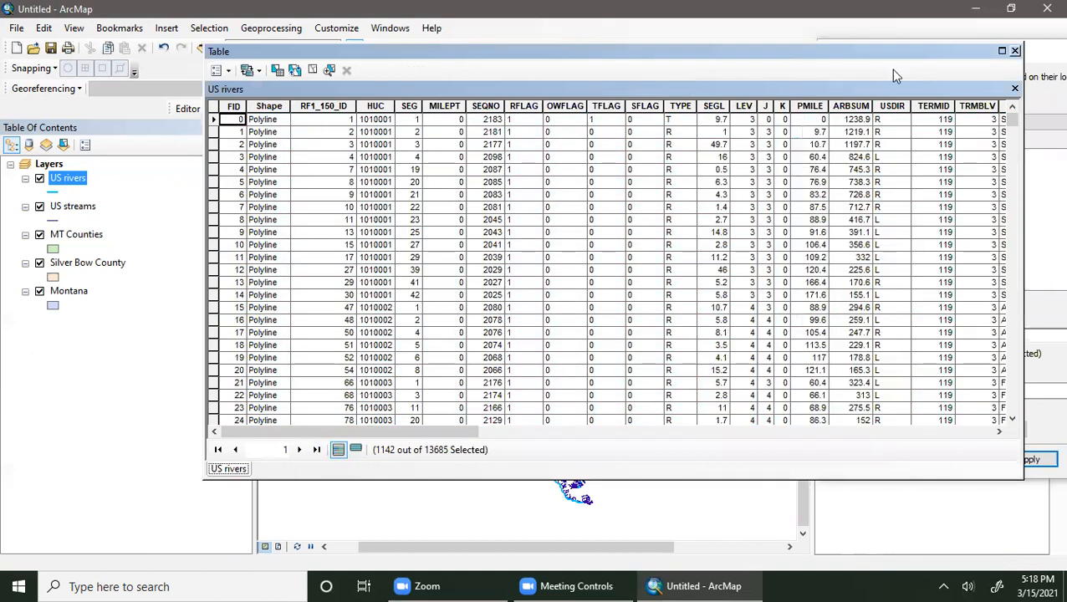
left_click_drag(924, 51, 592, 333)
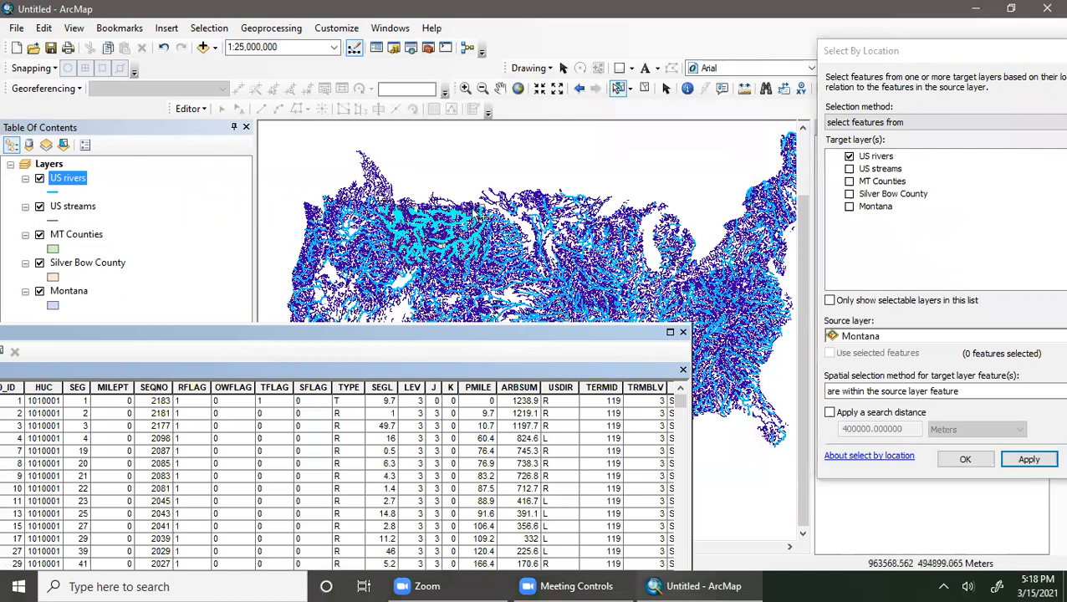
left_click(682, 332)
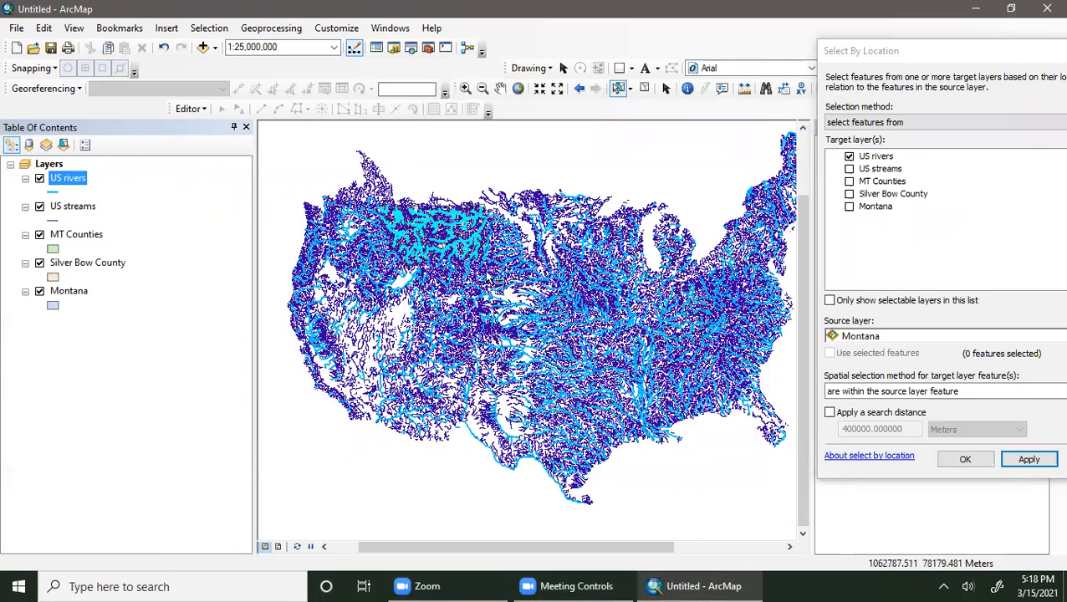
- Try the search distance option in Select By Location
left_click_drag(968, 51, 573, 7)
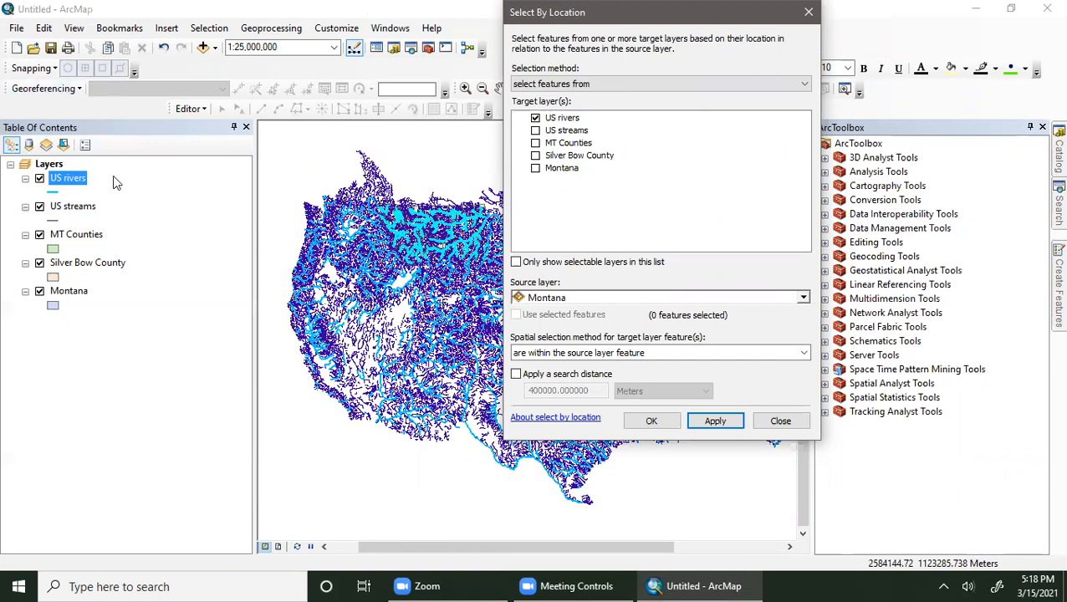
right_click(66, 179)
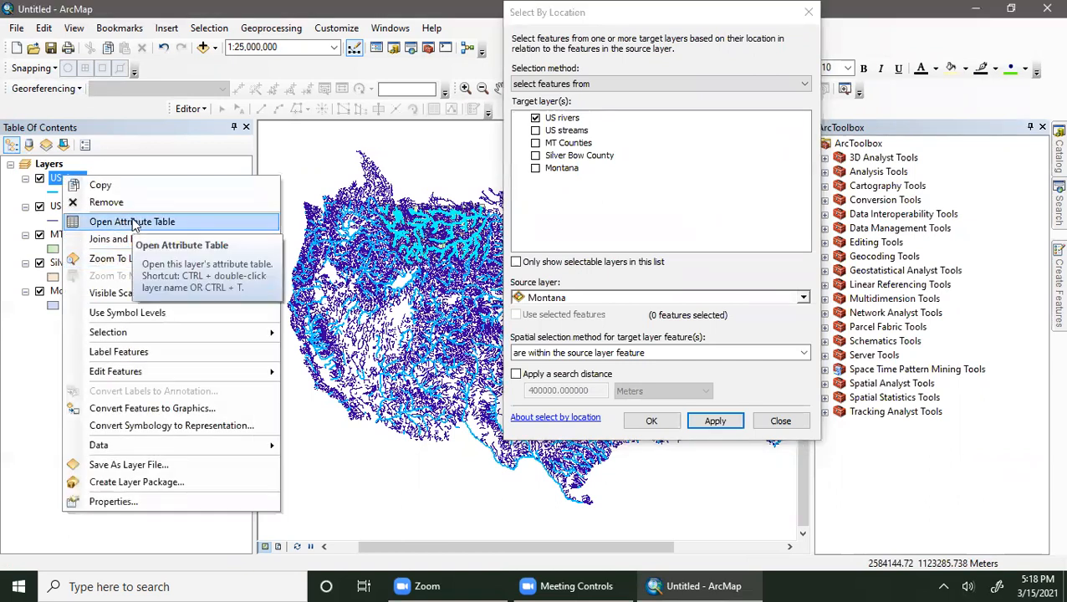
left_click(4, 453)
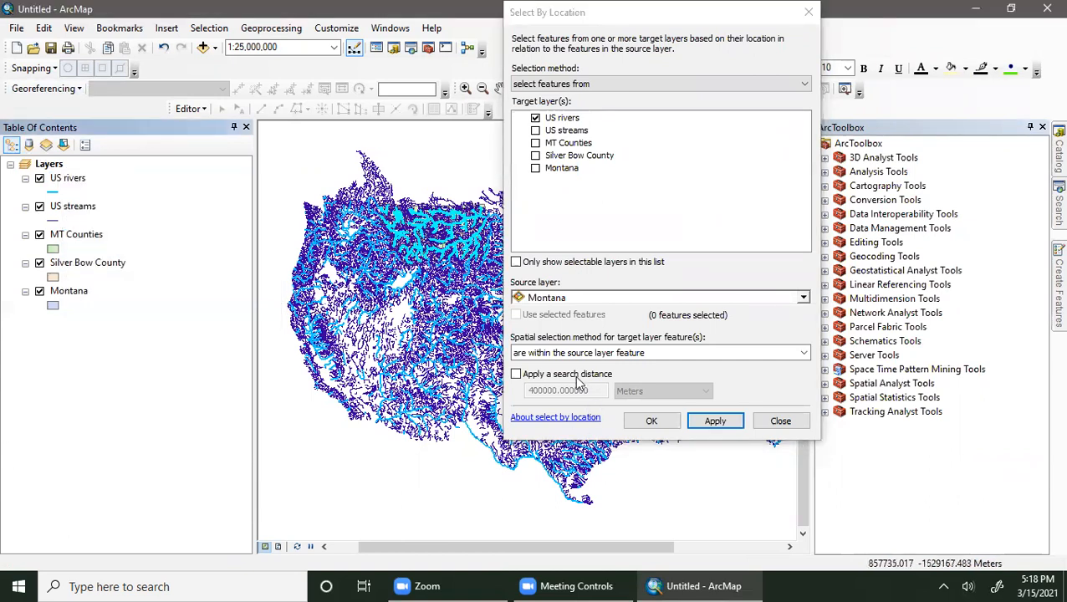
left_click(516, 375)
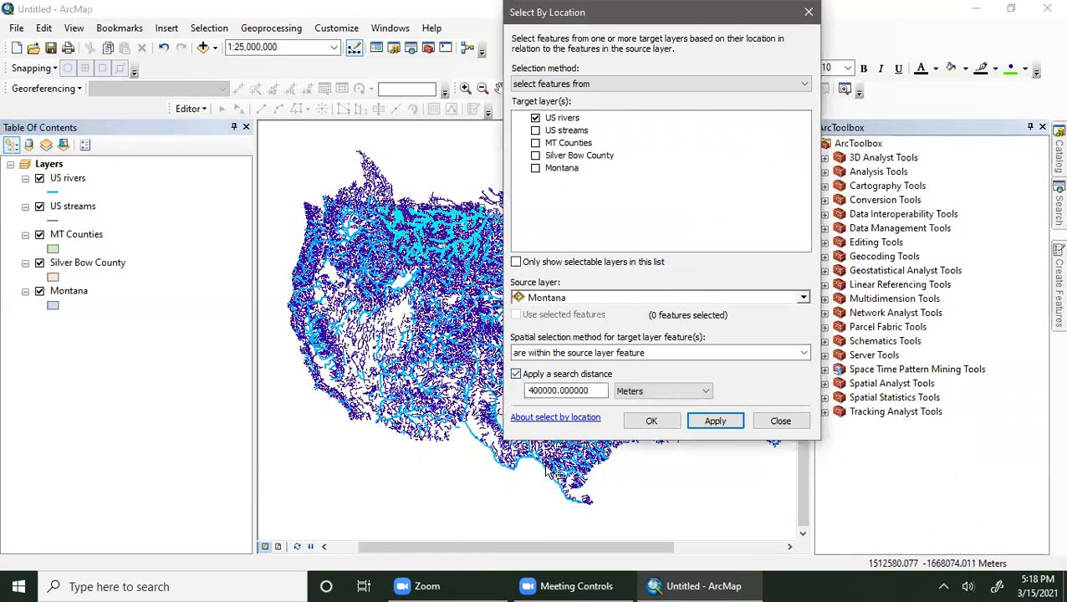
left_click(516, 375)
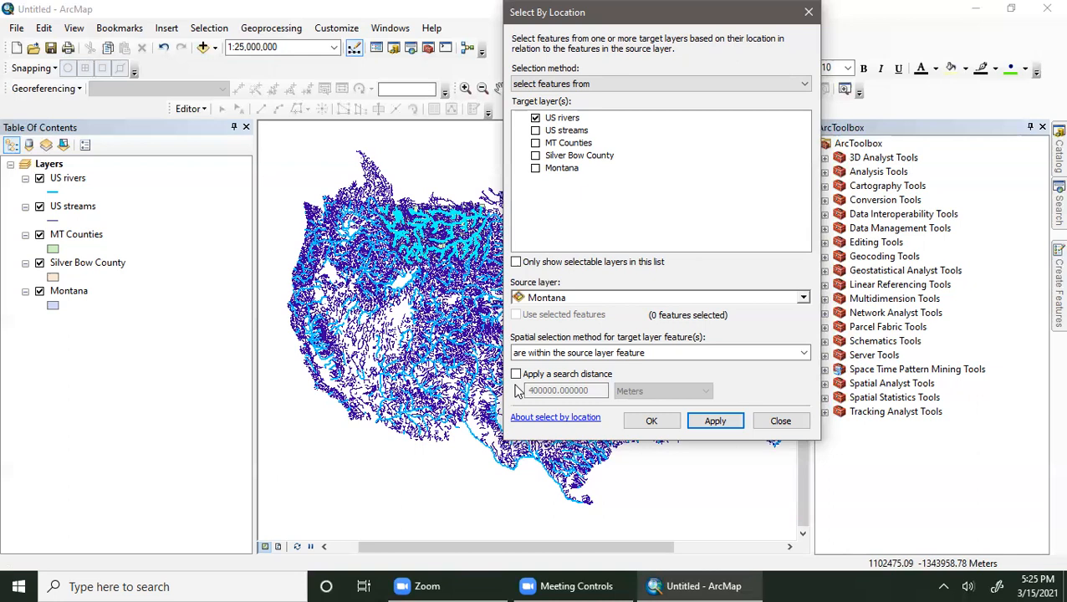
- Set the spatial selection method to "intersect the source layer feature", keeping Montana as the source layer
left_click(803, 353)
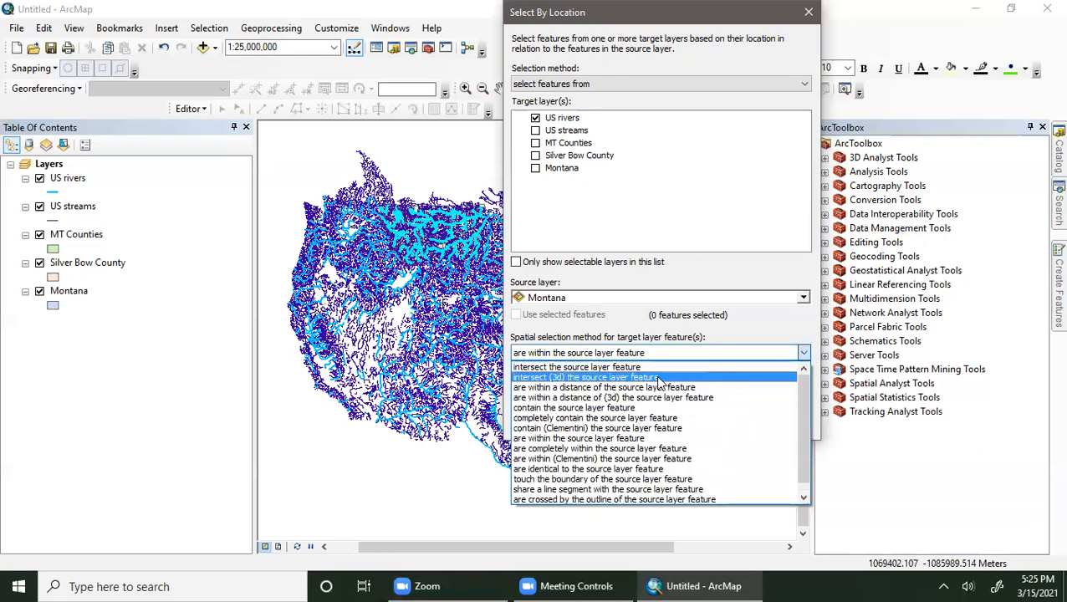
left_click(644, 367)
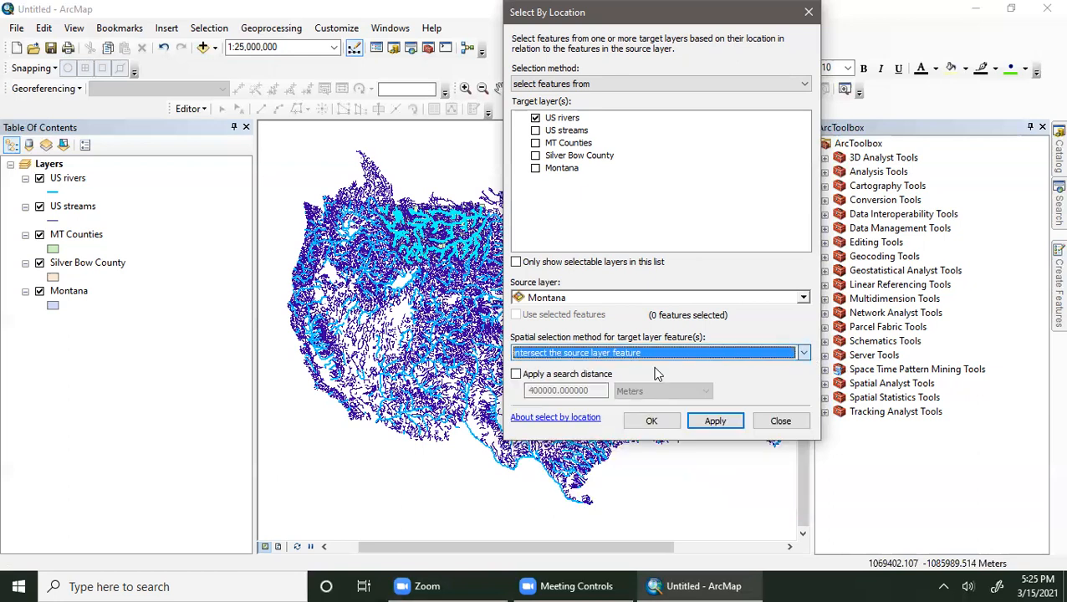
left_click(730, 354)
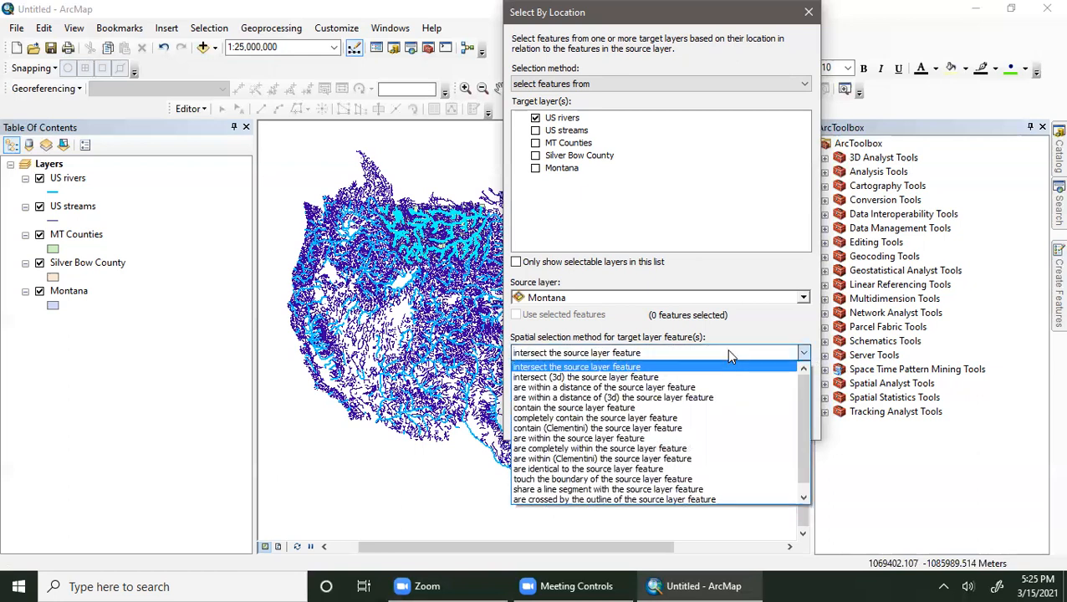
left_click(636, 261)
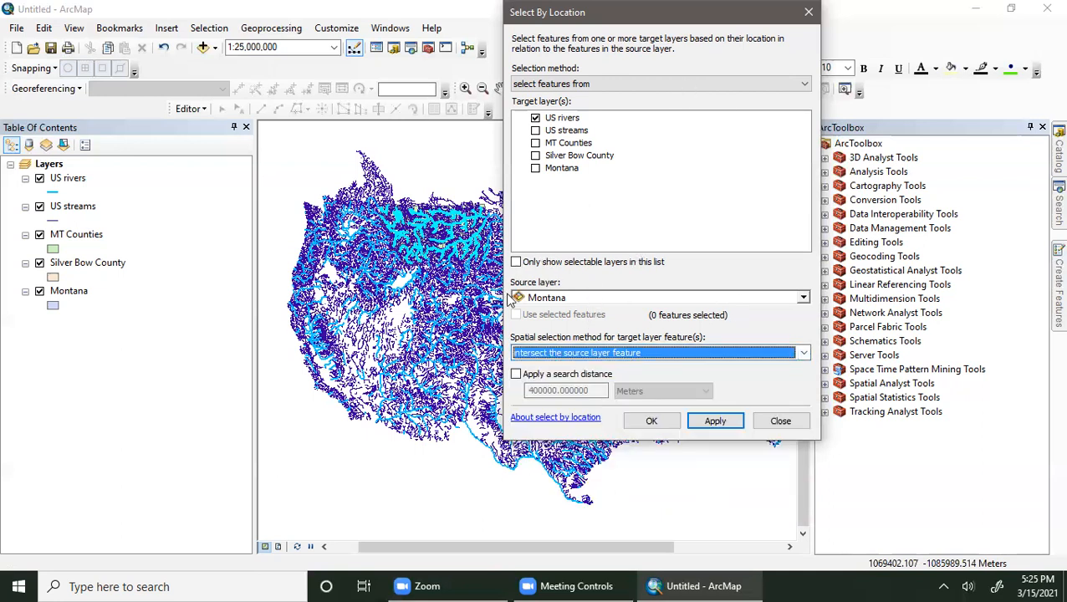
left_click(573, 293)
left_click(573, 293)
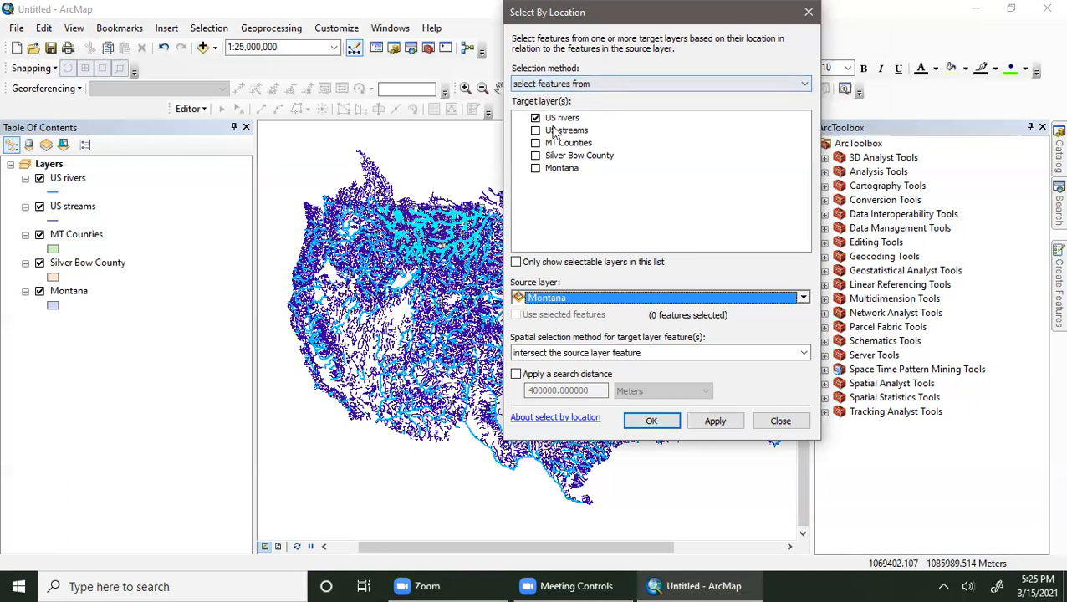
- Set the spatial selection method to "are within a distance of the source layer feature" and review the available distance units
left_click(617, 355)
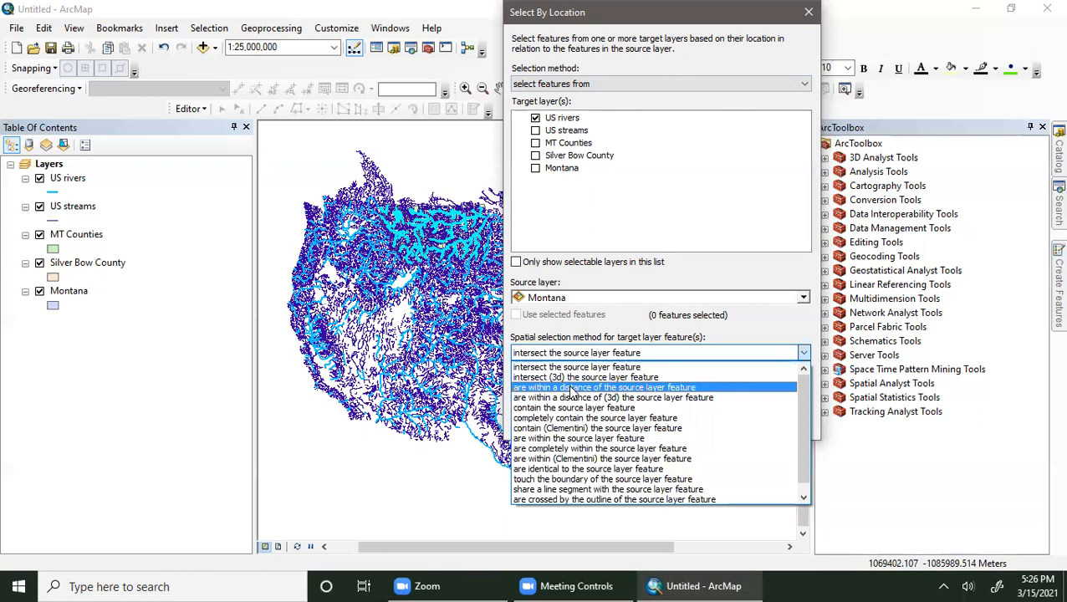
left_click(572, 388)
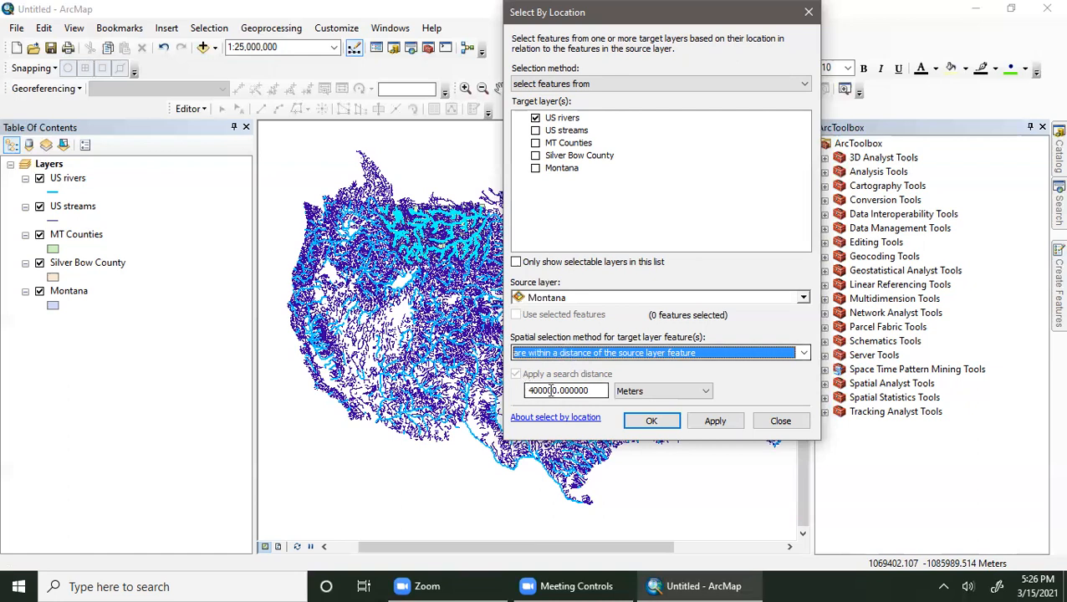
left_click(560, 391)
left_click(649, 391)
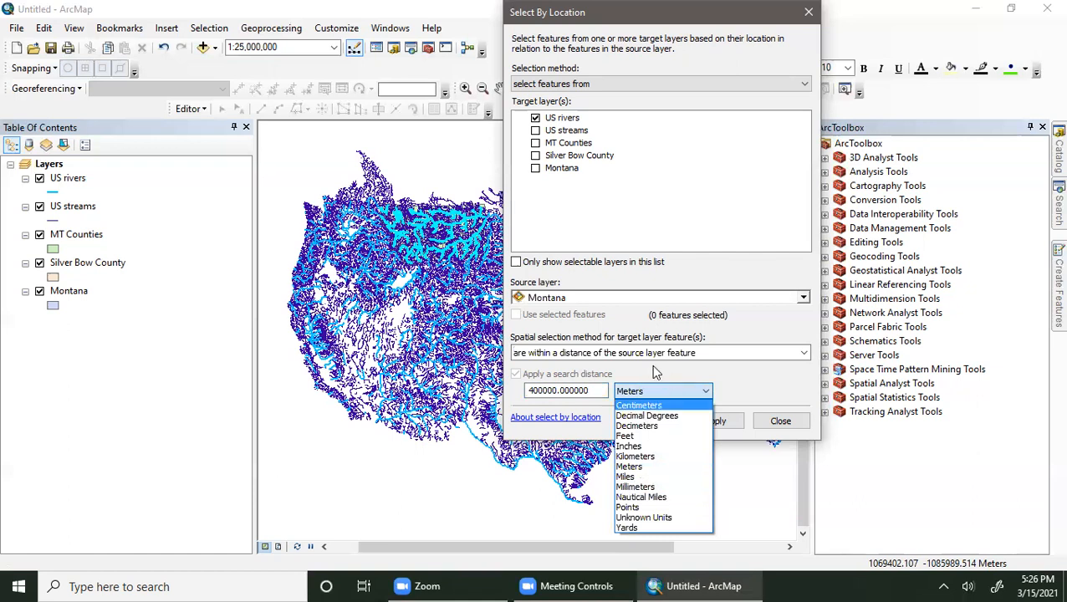
left_click(582, 390)
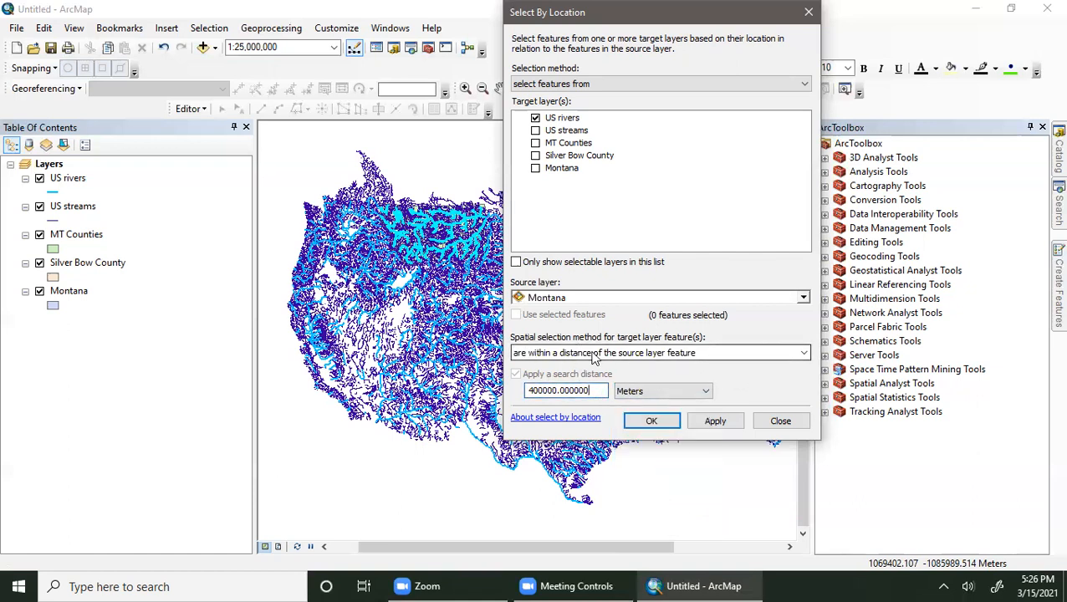
- Try to select US rivers that "contain the source layer feature" Montana, first with the 400000-meter search distance and again without it
left_click(660, 355)
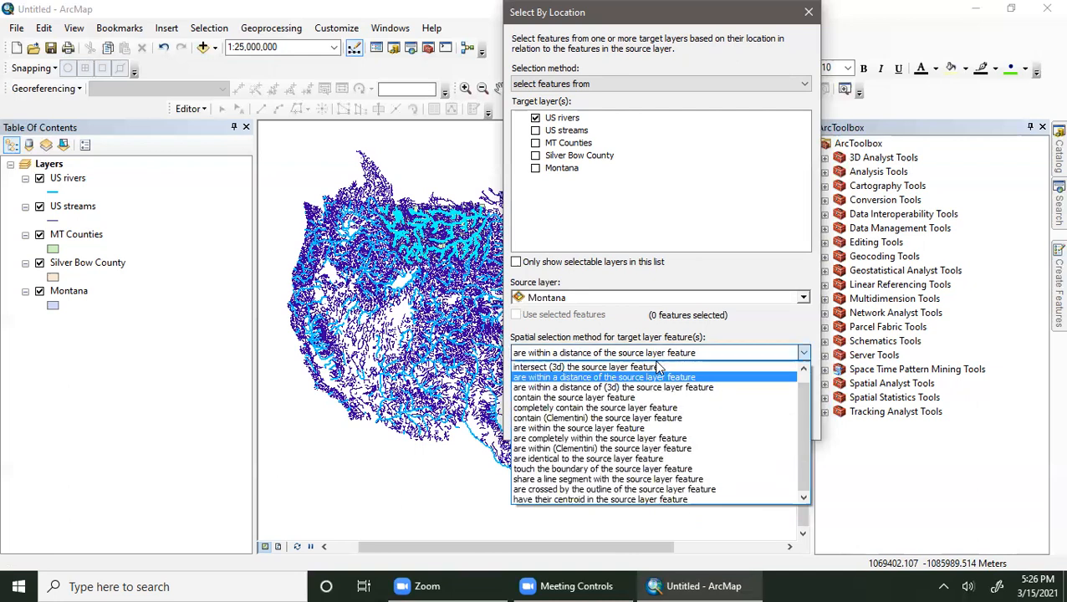
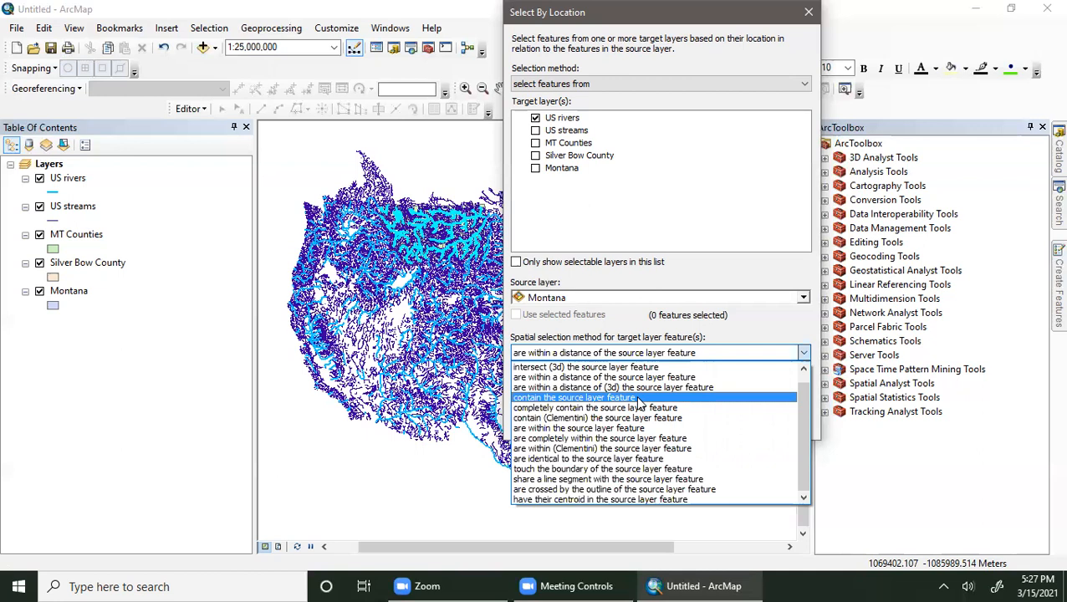
left_click(575, 398)
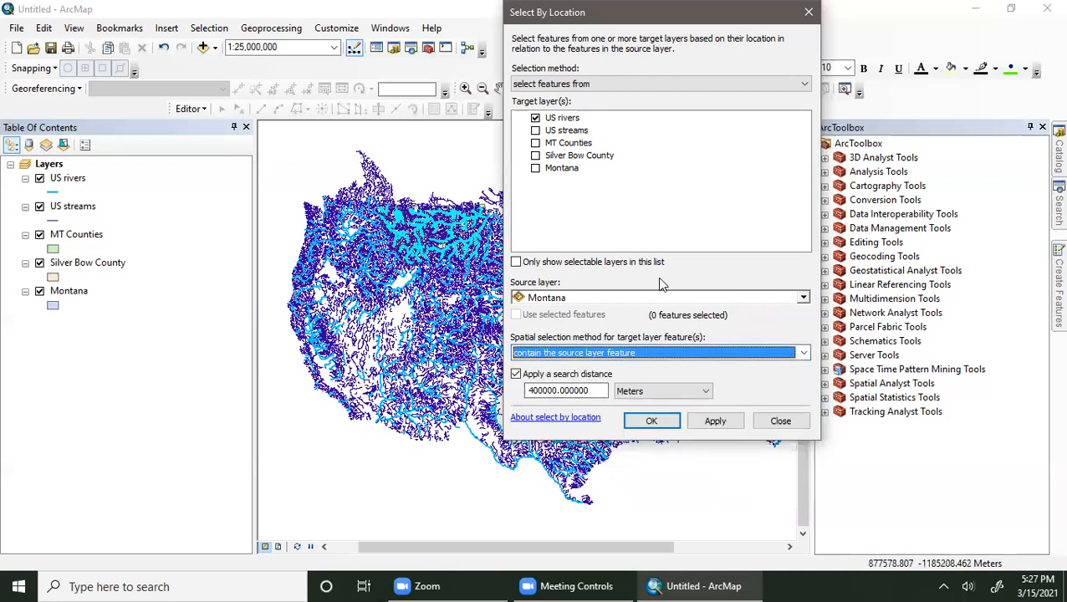
left_click(715, 421)
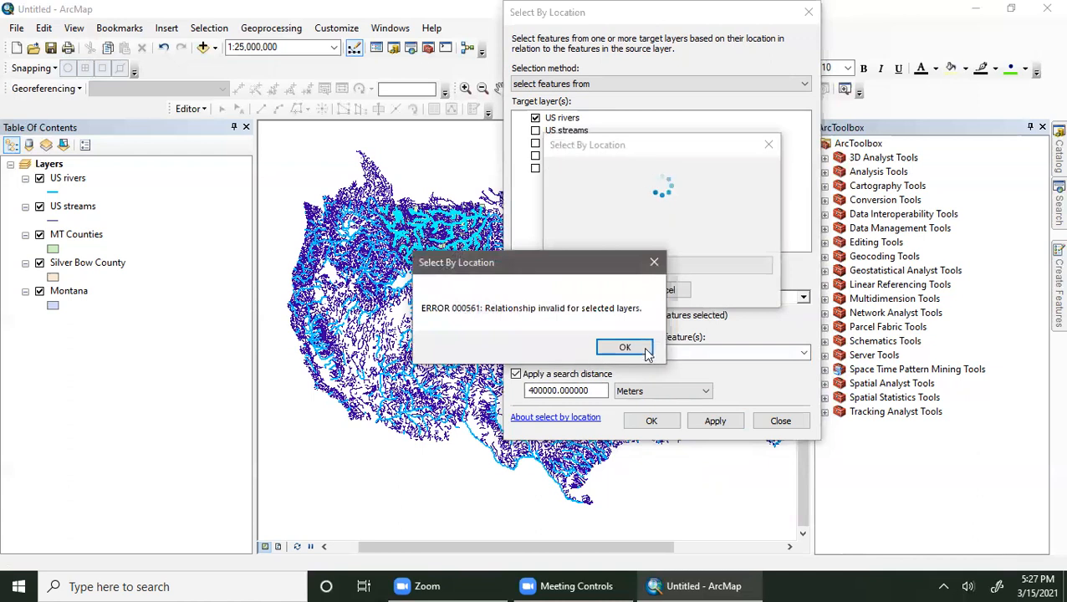
left_click(643, 351)
left_click(517, 375)
left_click(709, 422)
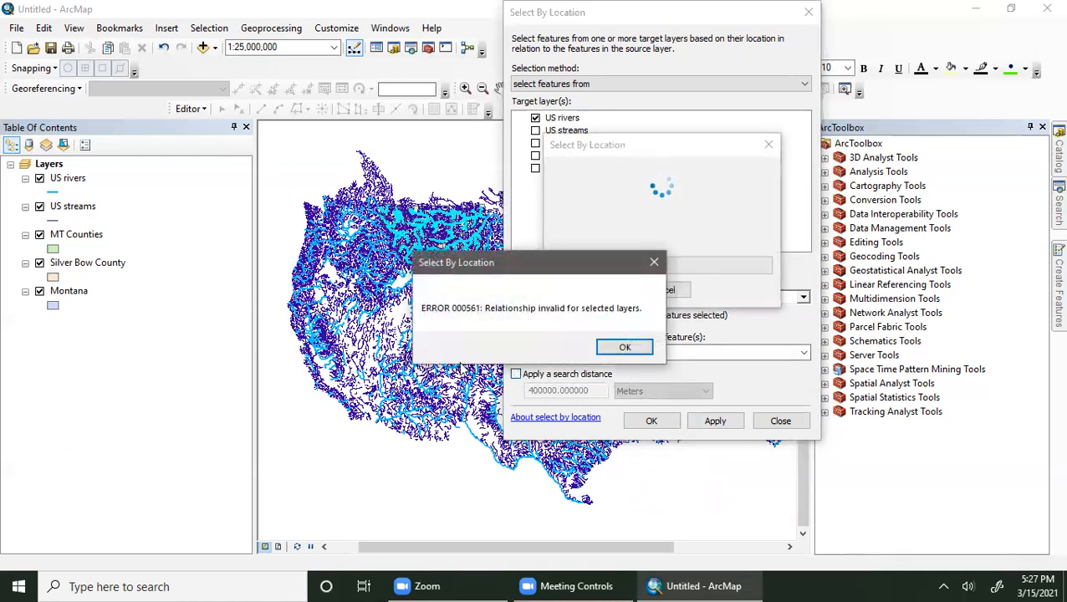
left_click(619, 343)
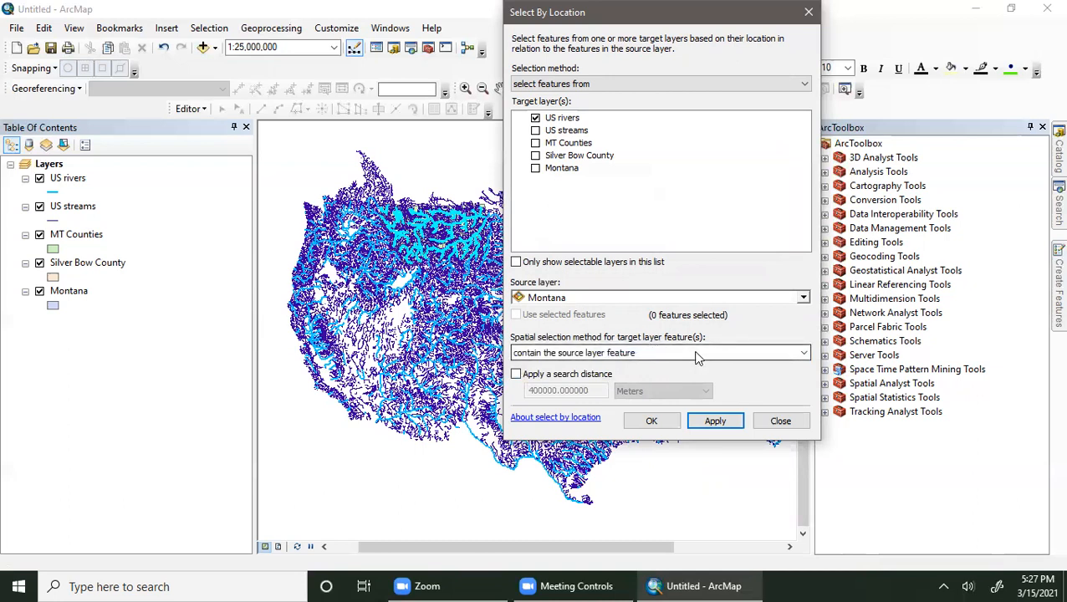
left_click(628, 296)
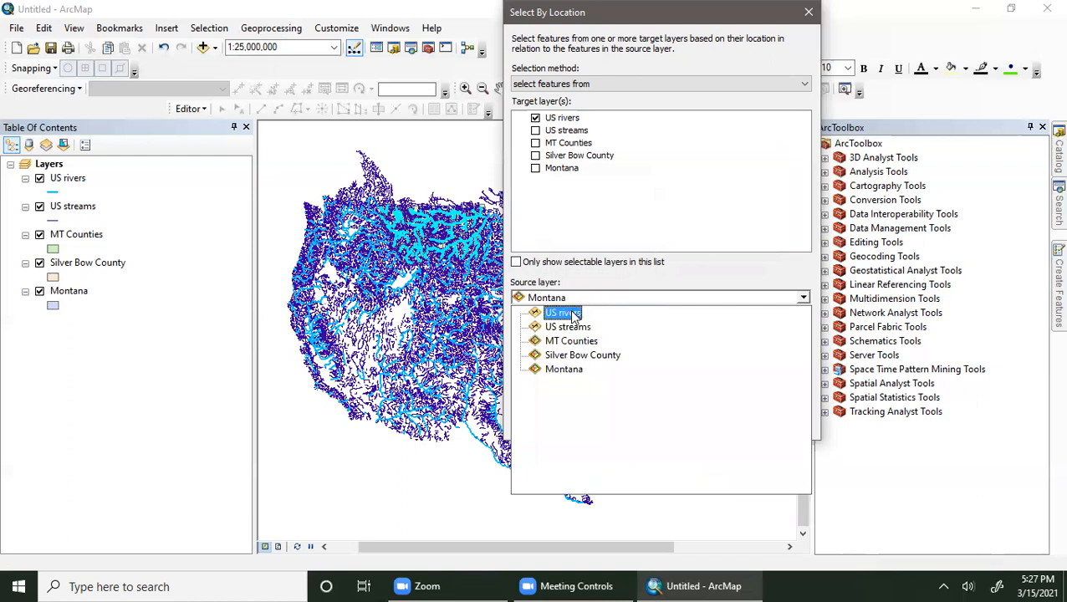
left_click(620, 297)
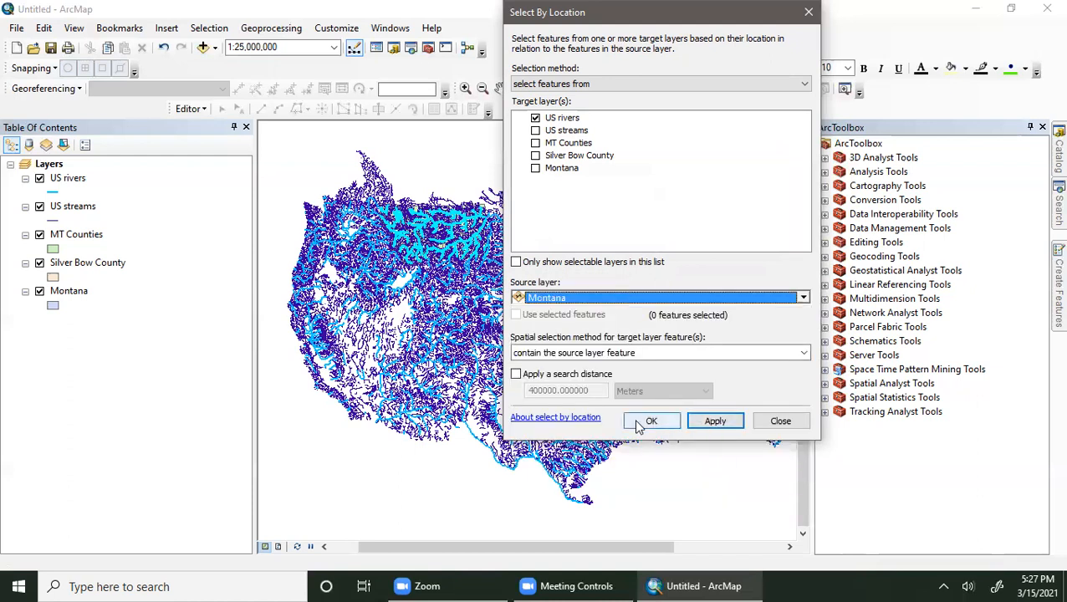
- Select Montana features that "contain the source layer feature", using the selected US rivers as the source layer
left_click(651, 298)
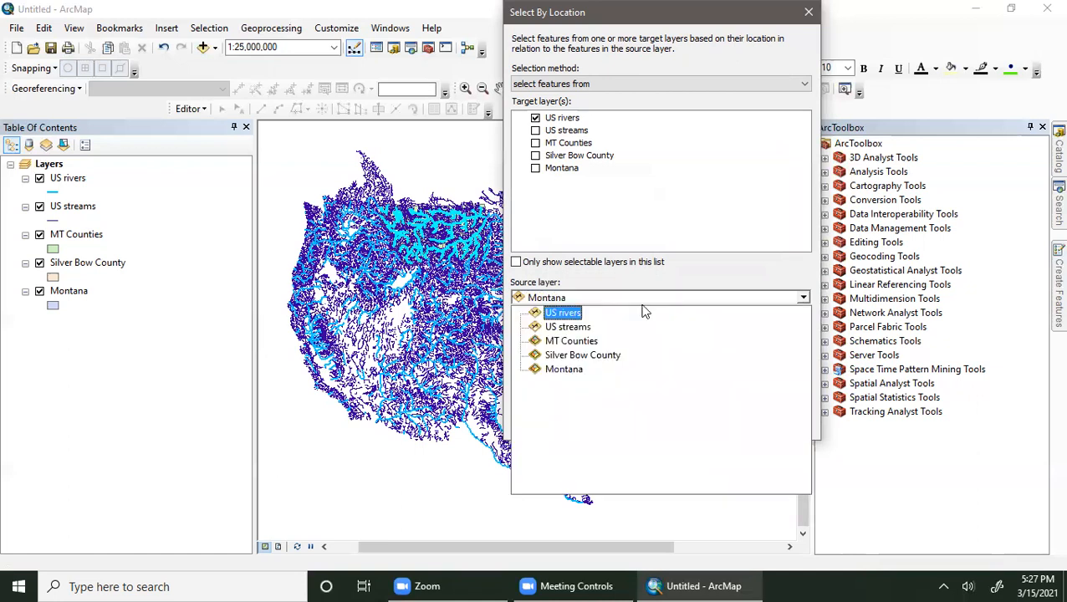
left_click(563, 312)
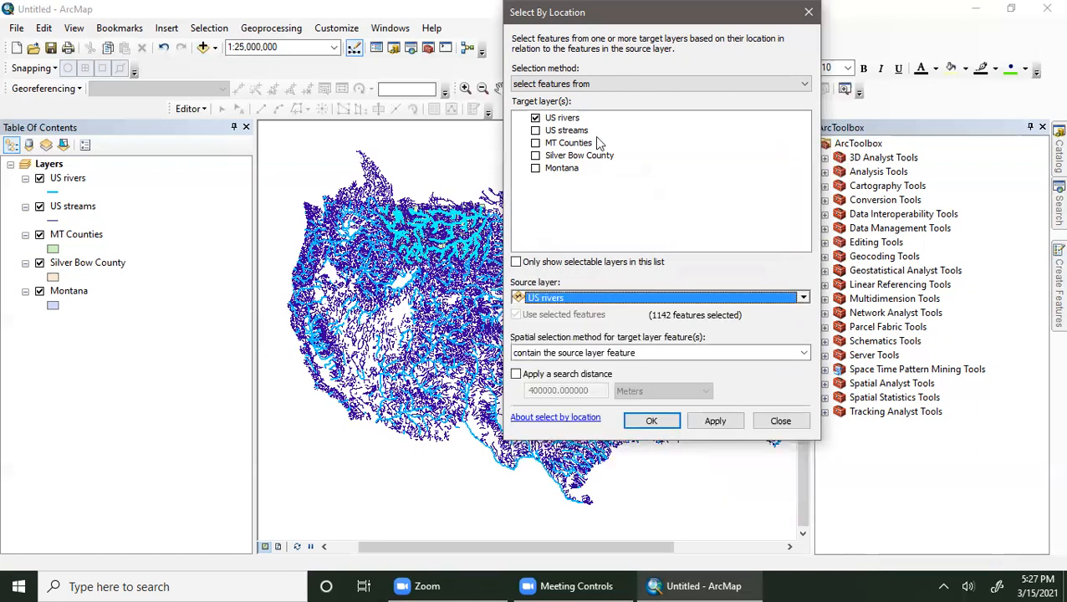
left_click(535, 118)
left_click(535, 168)
left_click(712, 421)
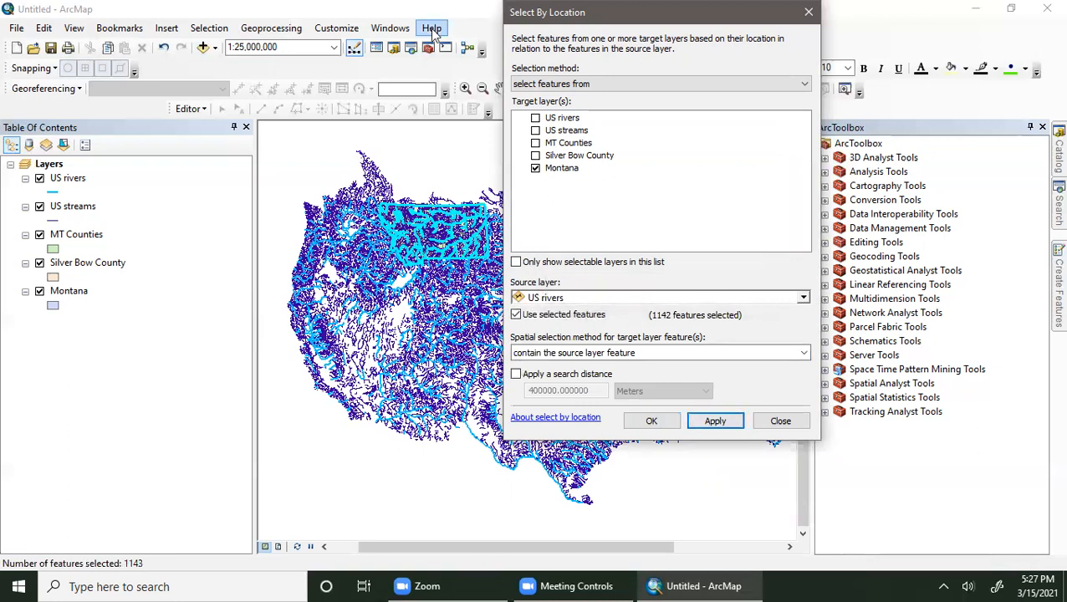
- Repeat the Montana selection with the spatial method "completely contain the source layer feature" and the selected US rivers as source
left_click(614, 352)
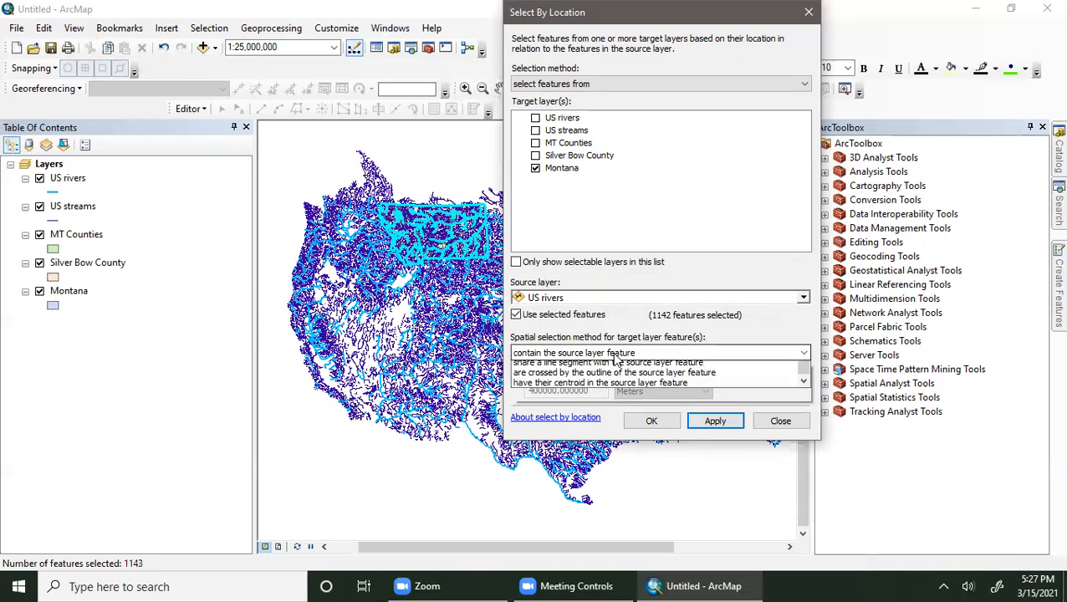
left_click(573, 408)
left_click(715, 420)
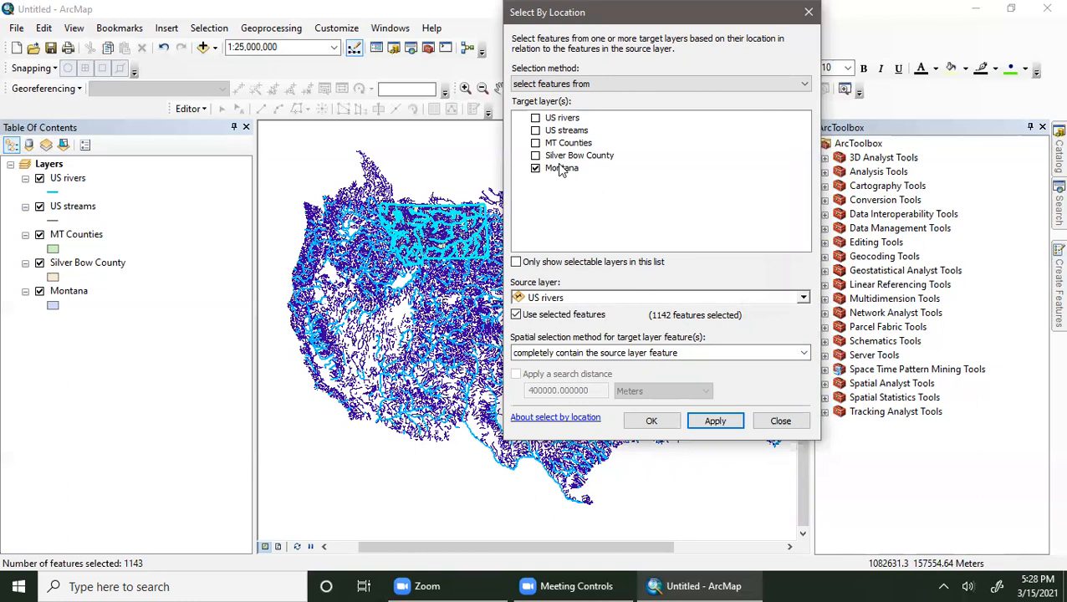
left_click(664, 353)
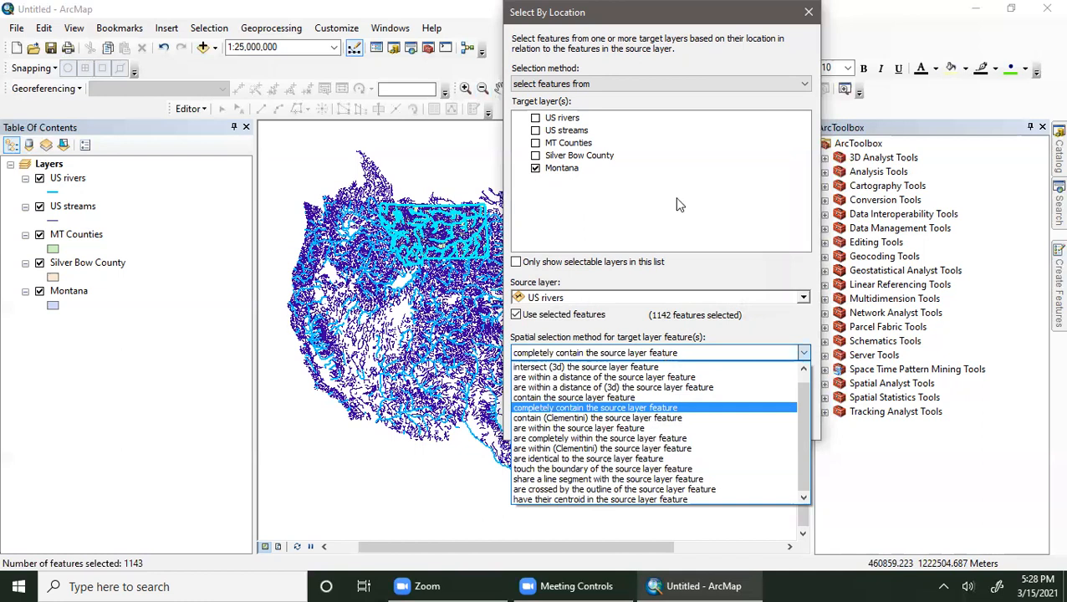
left_click(602, 51)
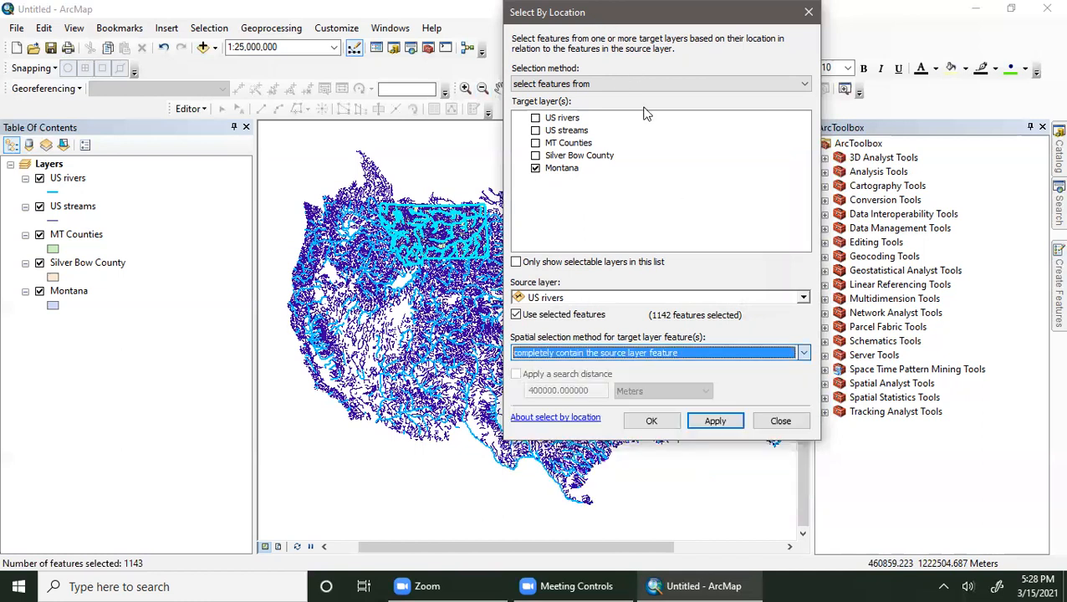
- Try to select MT Counties that "contain the source layer feature", with Montana as the source layer
left_click(535, 143)
left_click(535, 168)
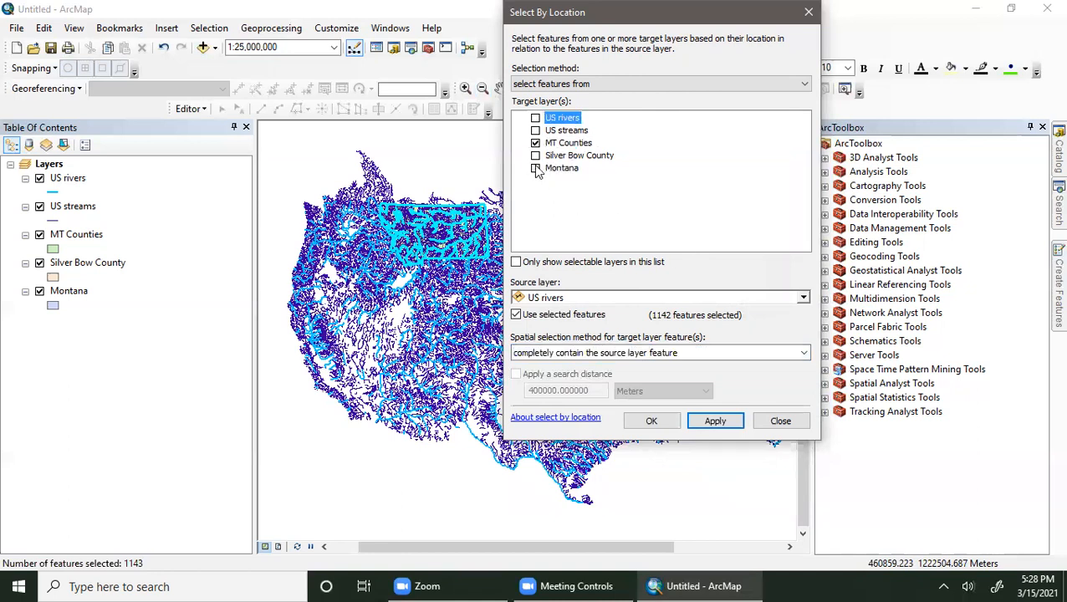
left_click(595, 299)
left_click(559, 356)
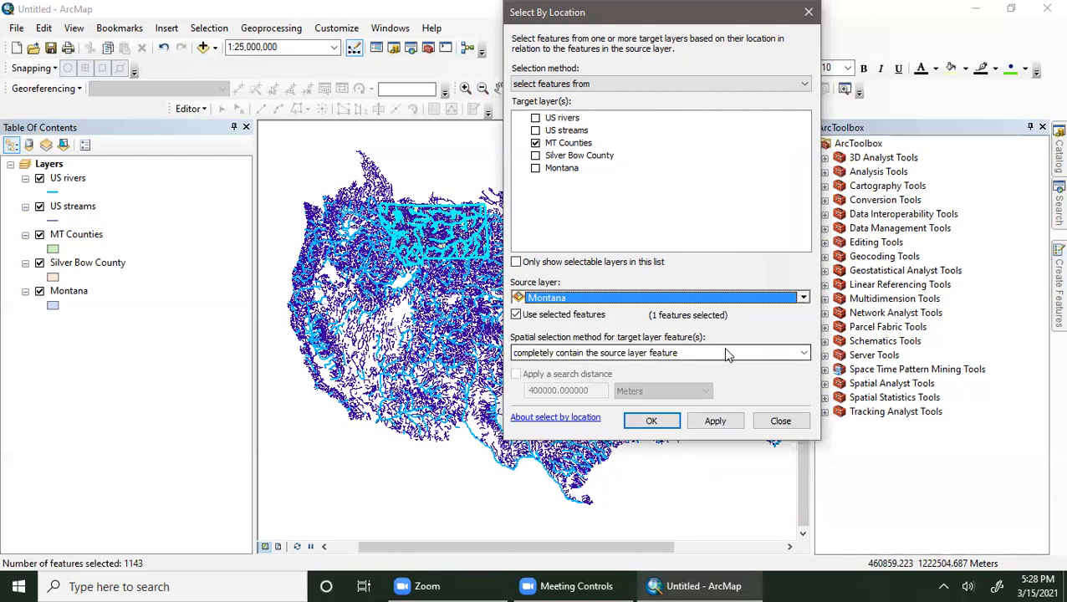
left_click(722, 352)
left_click(623, 398)
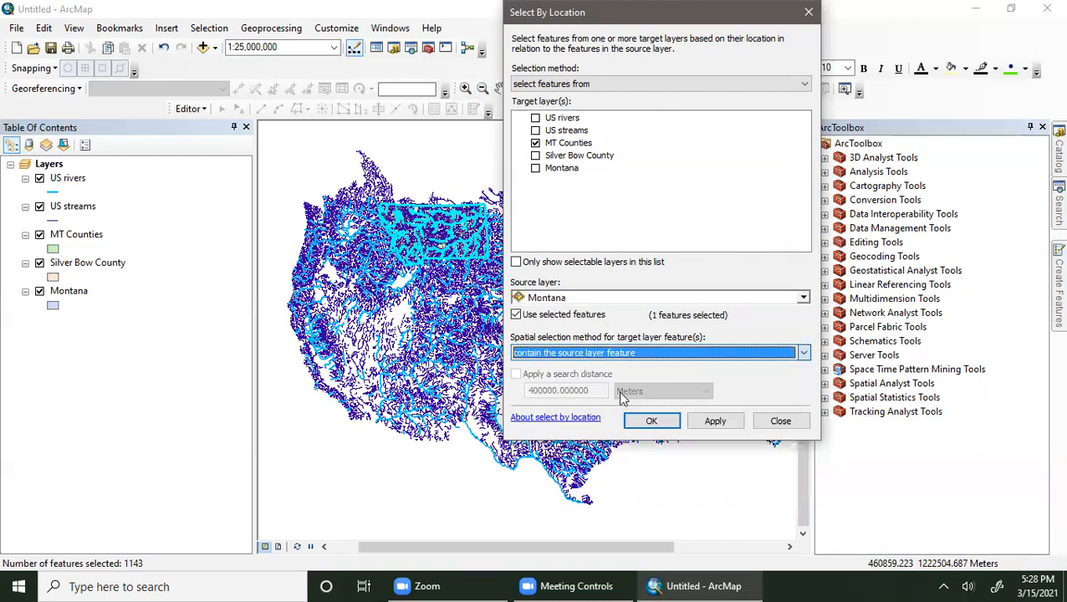
left_click(733, 421)
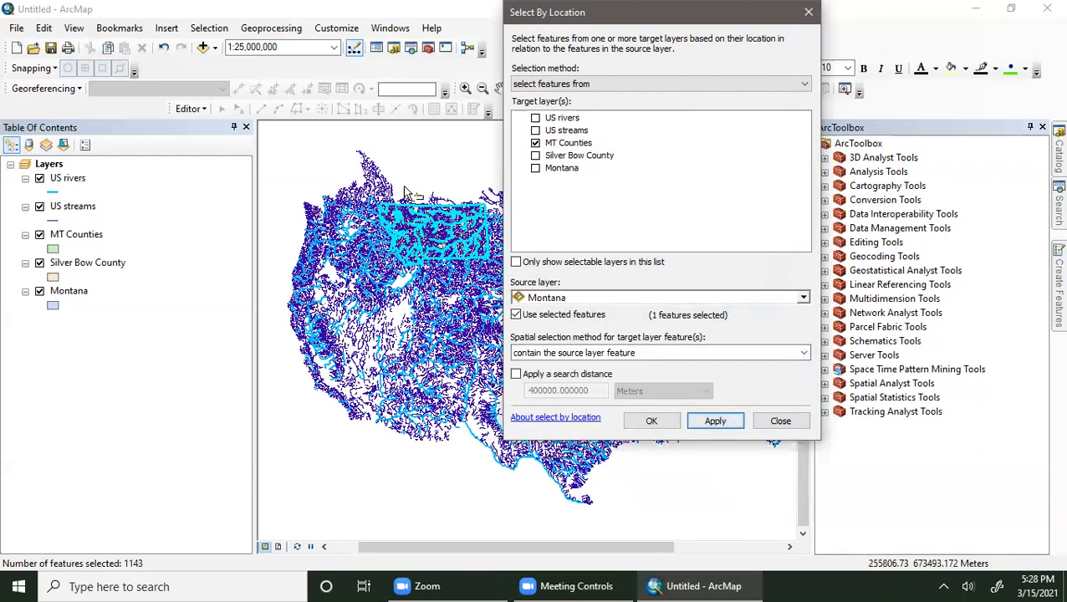
- Clear the current map selection, keeping the selection method on "select features from"
left_click(677, 83)
left_click(648, 98)
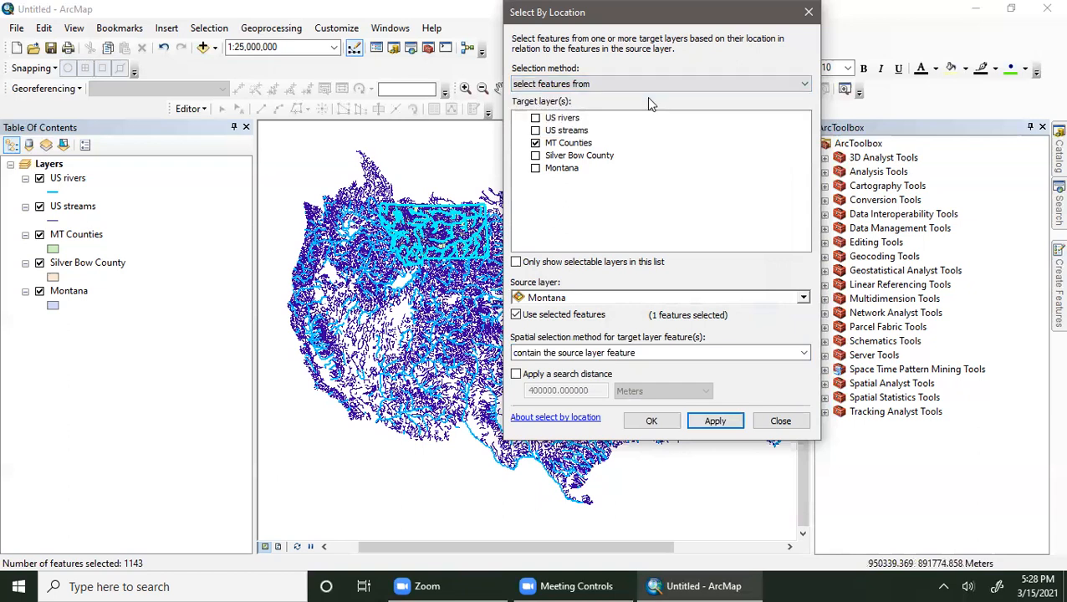
left_click_drag(611, 23, 575, 24)
left_click(663, 136)
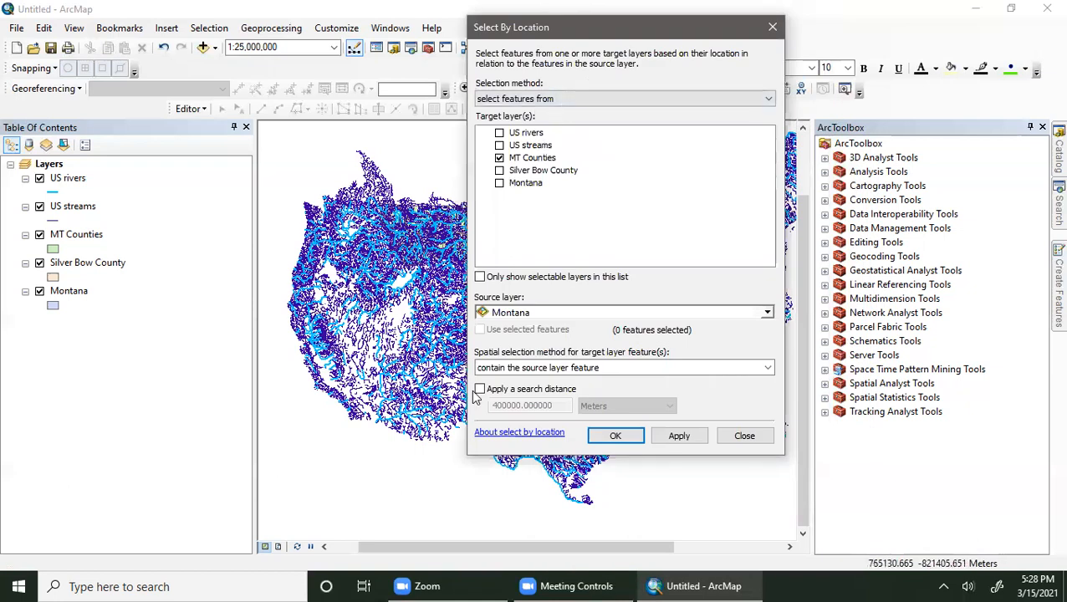
- Select the MT Counties that "are within the source layer feature", with Montana as the source layer
left_click(555, 312)
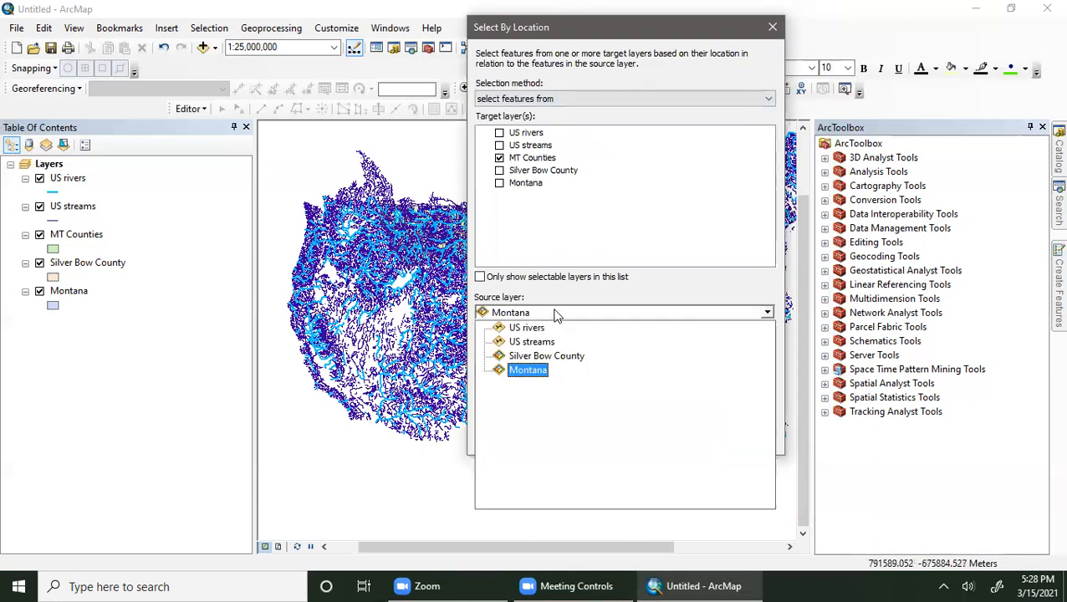
left_click(577, 369)
left_click(580, 369)
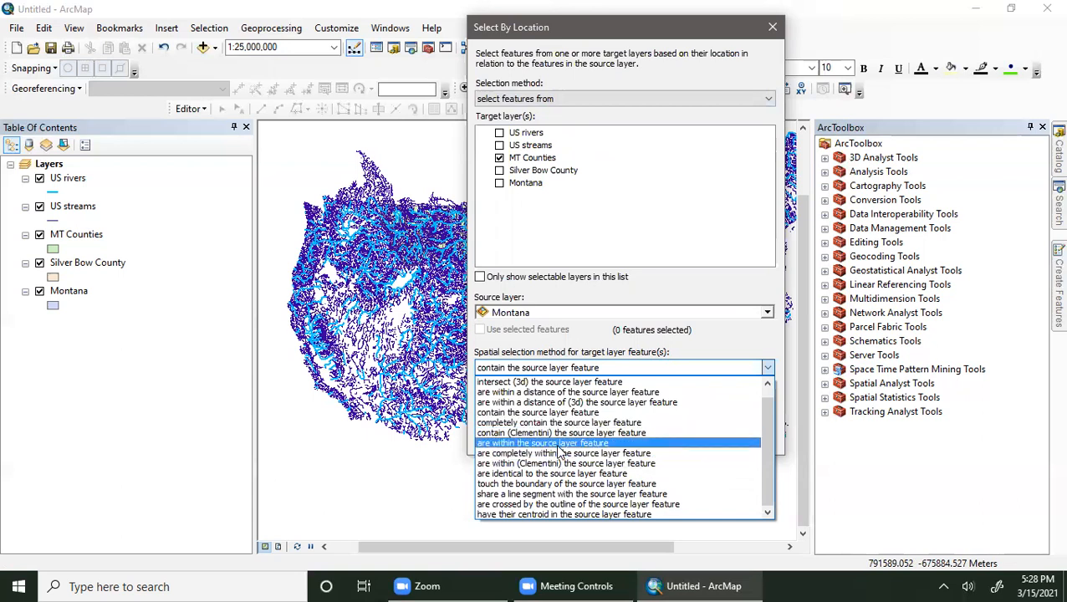
left_click(559, 444)
left_click(679, 436)
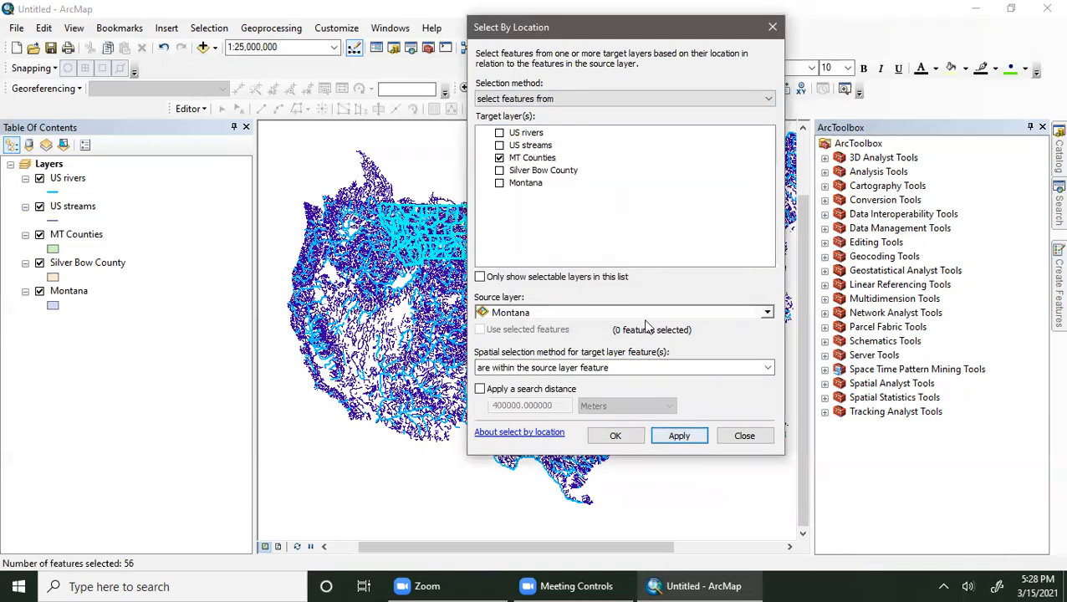
- Uncover the selected area on the map and select the MT Counties that "are completely within the source layer feature" Montana
left_click_drag(567, 25, 678, 10)
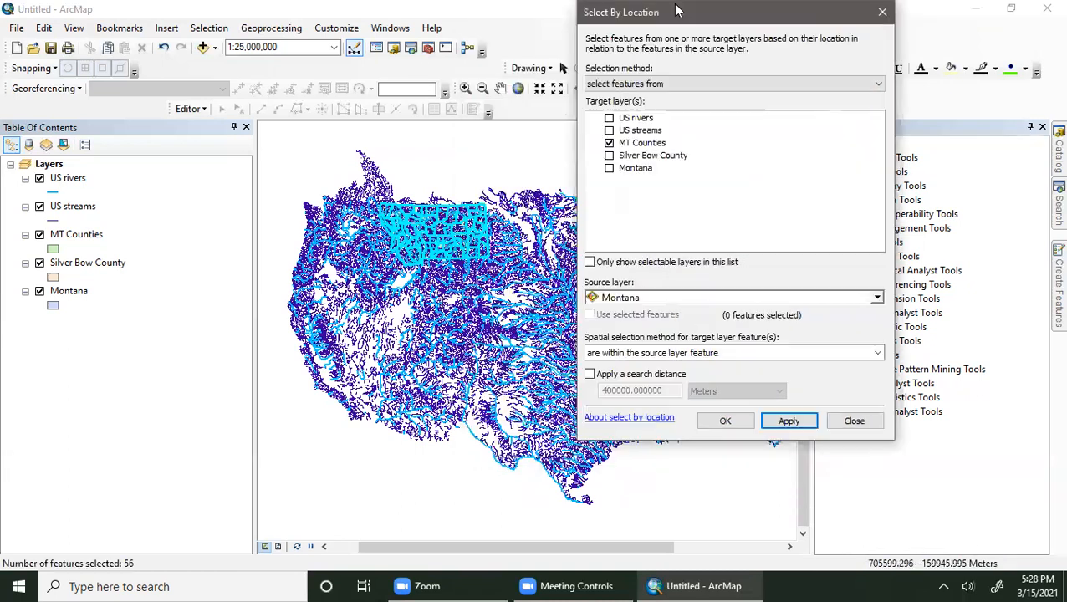
left_click(673, 353)
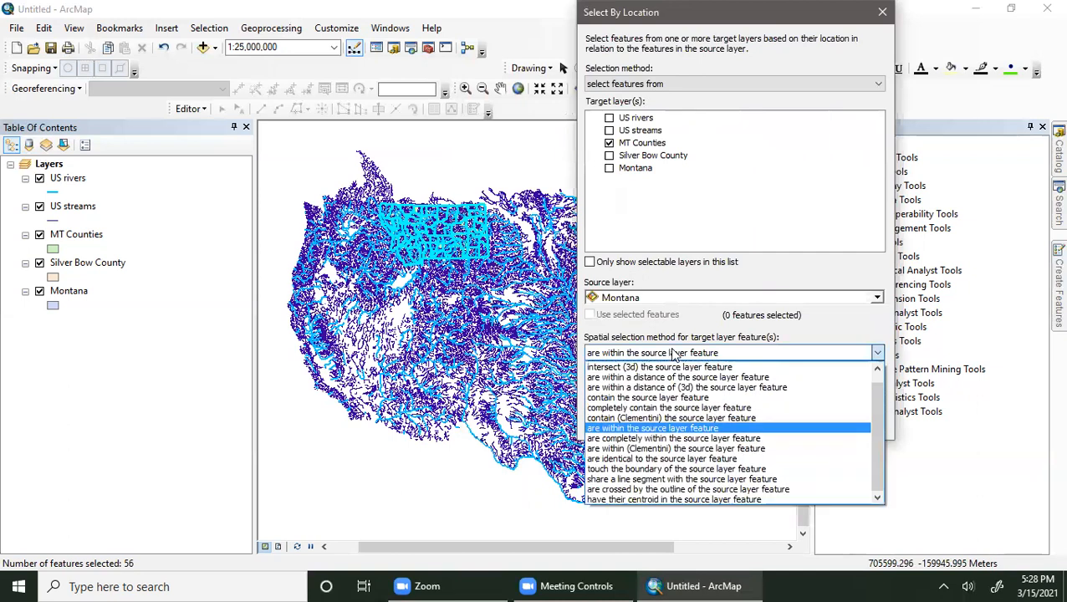
left_click(640, 440)
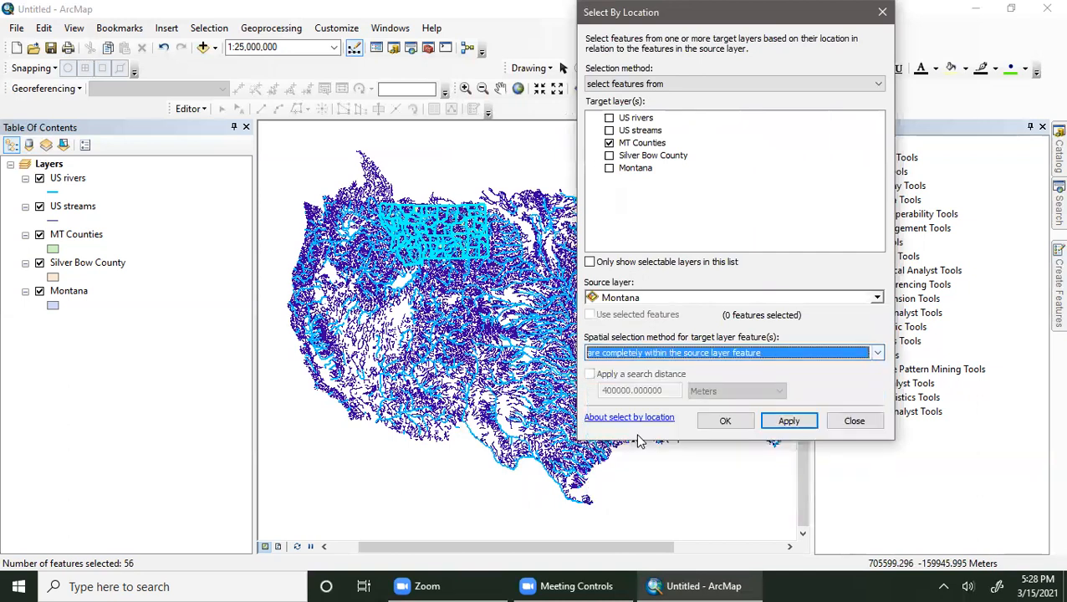
left_click(790, 423)
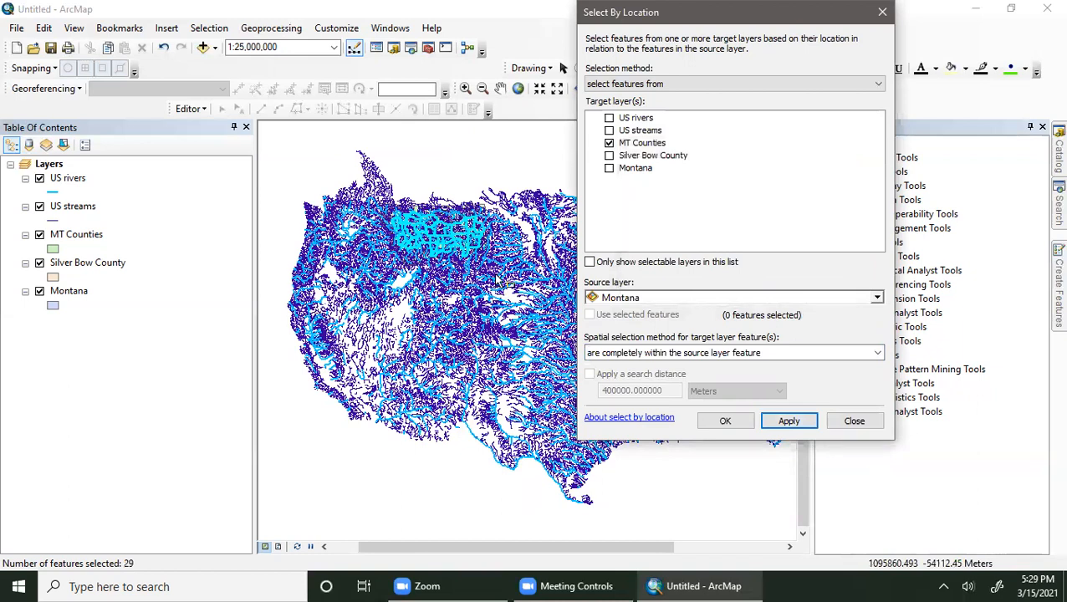
- Select Montana features that "contain the source layer feature", with MT Counties as the source layer
left_click(609, 168)
left_click(608, 143)
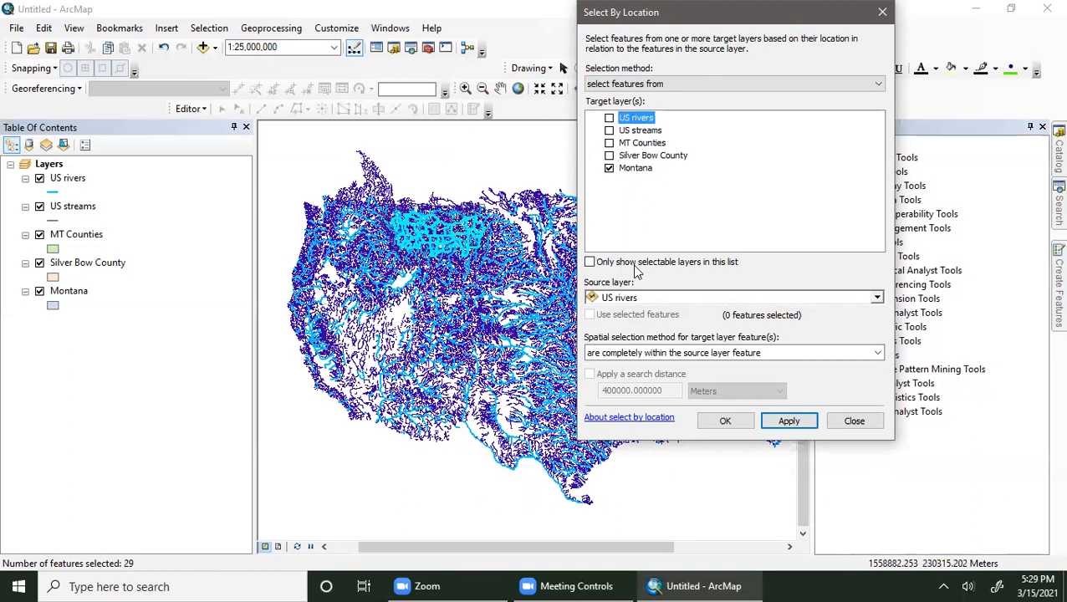
left_click(644, 296)
left_click(645, 340)
left_click(657, 352)
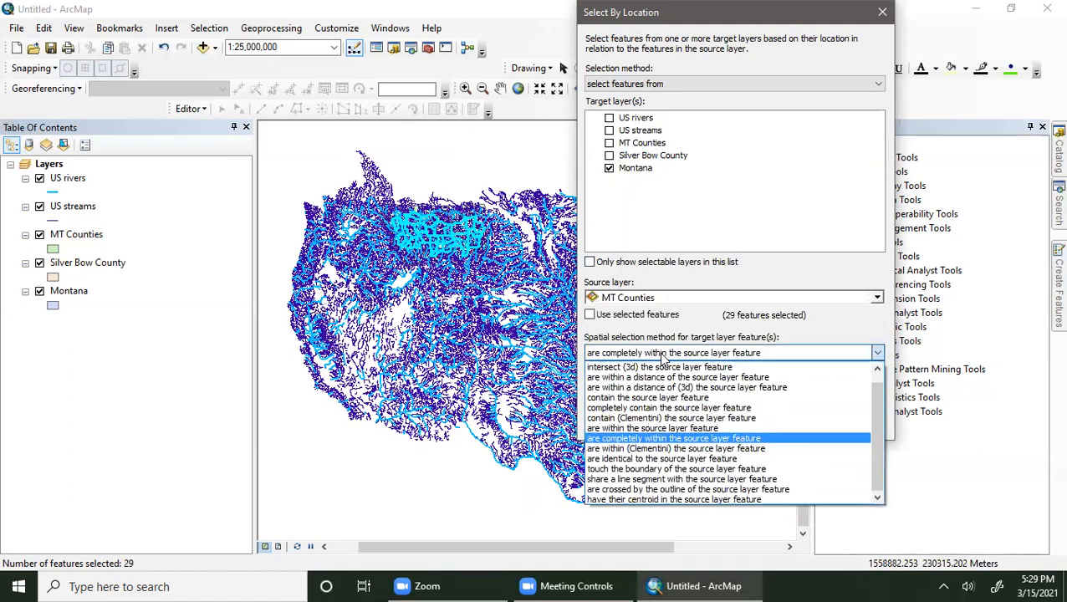
left_click(660, 400)
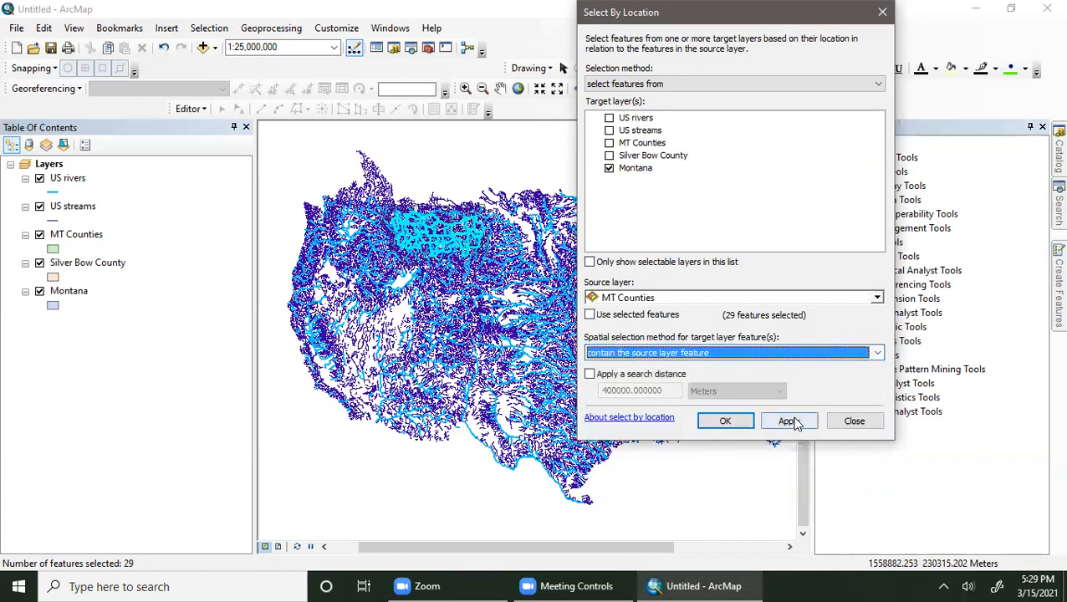
left_click(789, 421)
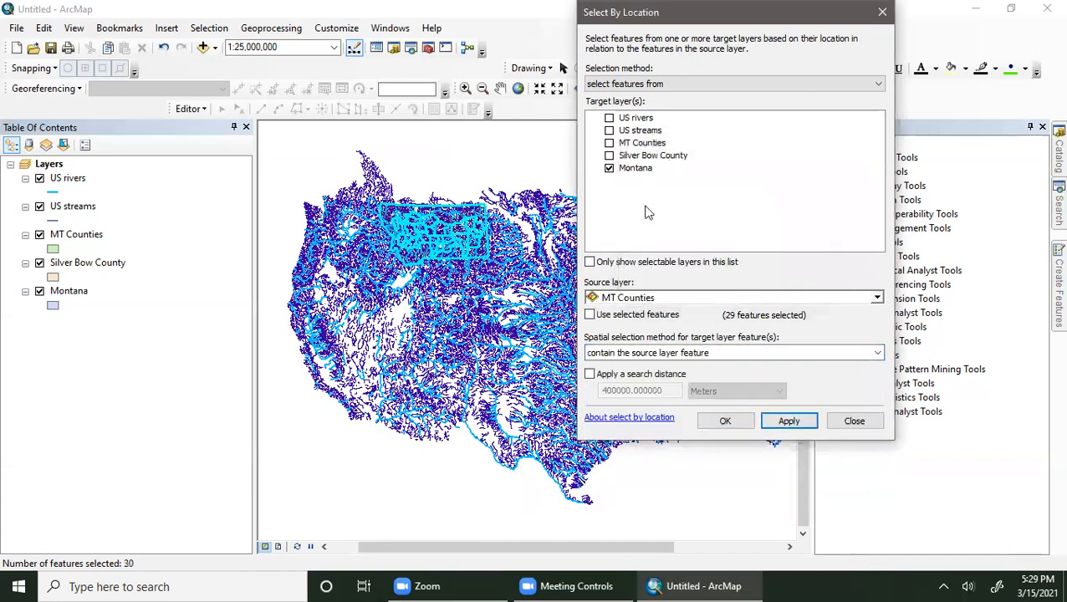
- Apply the Montana selection with "completely contain the source layer feature", keeping MT Counties as the source layer
left_click(660, 354)
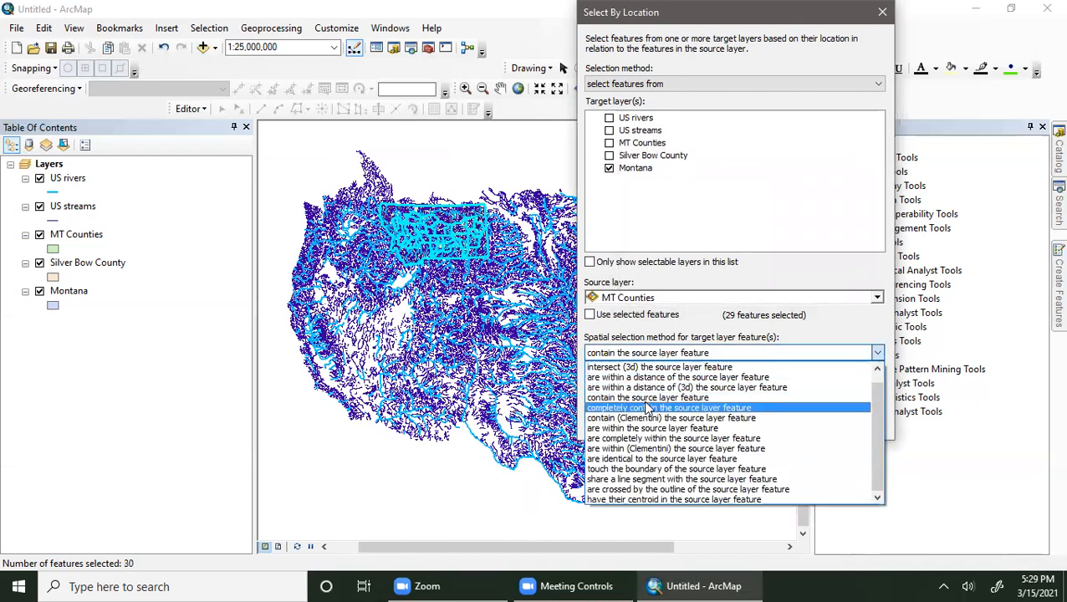
left_click(660, 407)
left_click(789, 421)
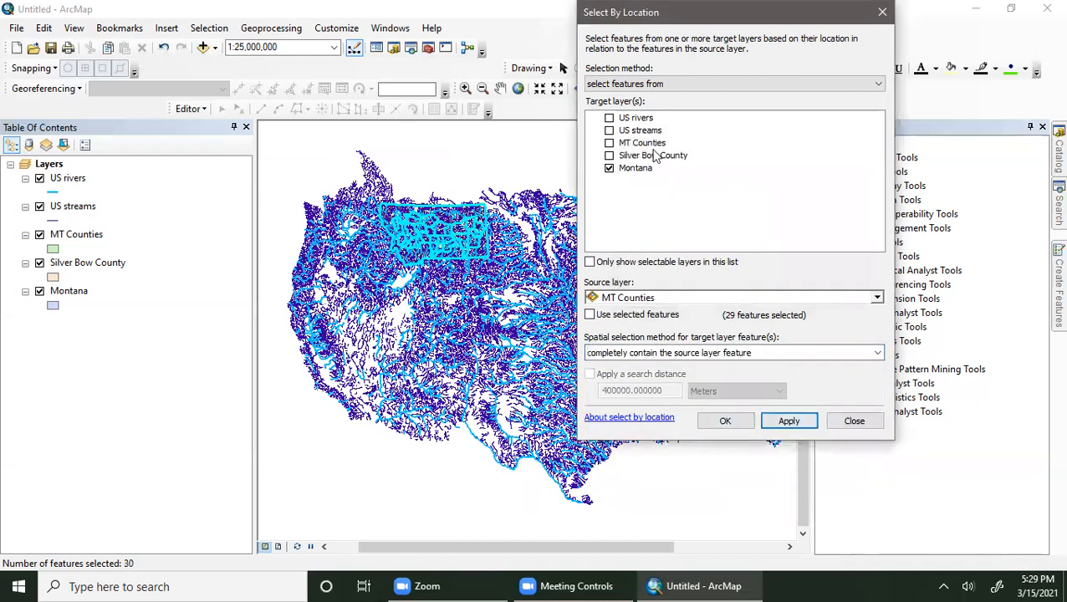
left_click(715, 176)
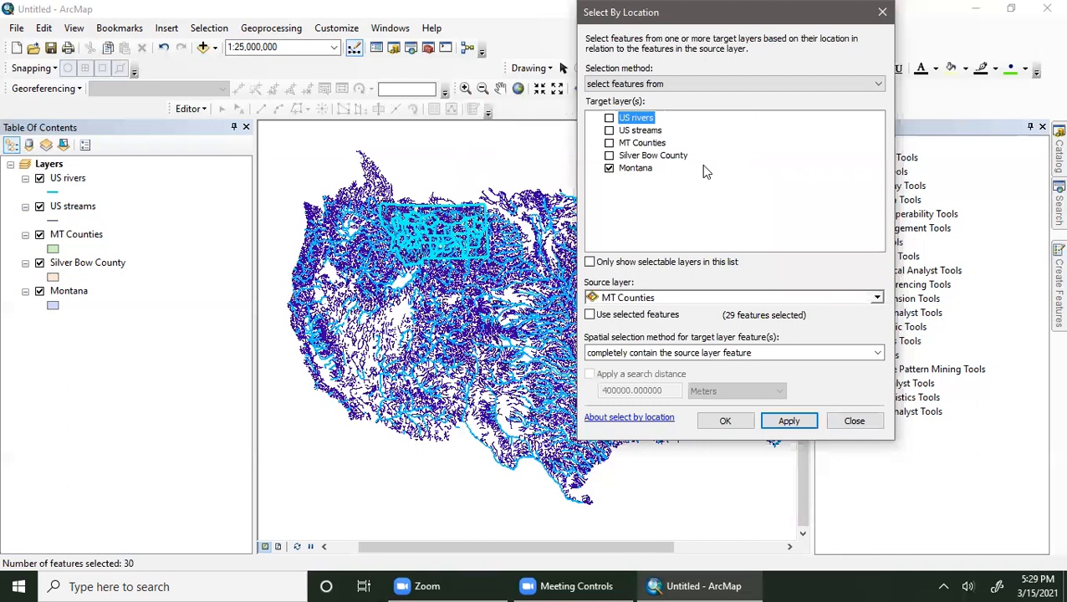
- Set the spatial selection method to "contain (Clementini) the source layer feature" and review the remaining methods
left_click(785, 352)
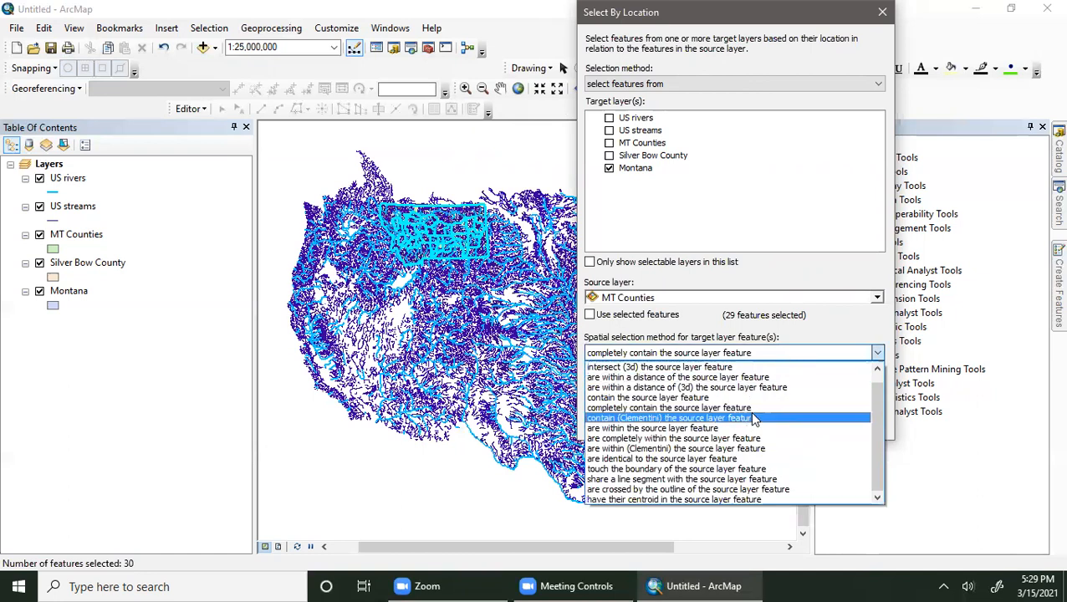
left_click(749, 418)
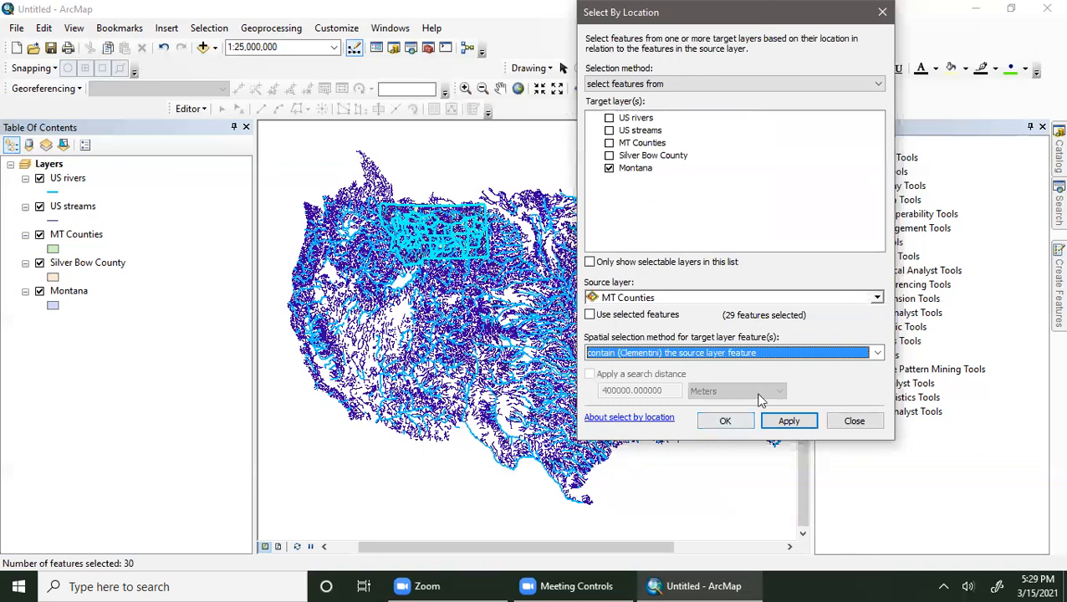
left_click(876, 353)
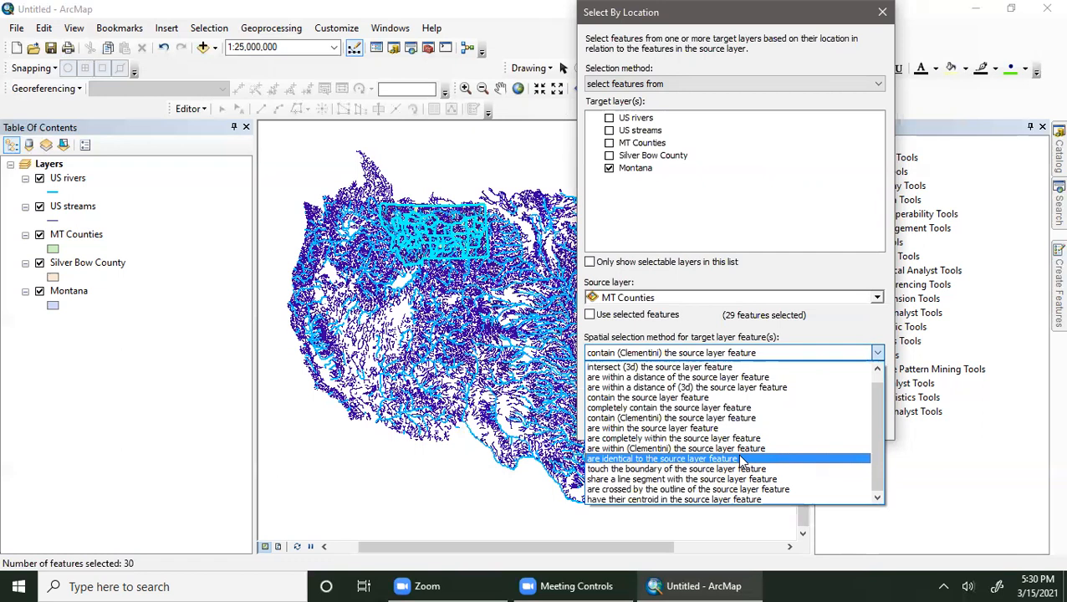
left_click(615, 133)
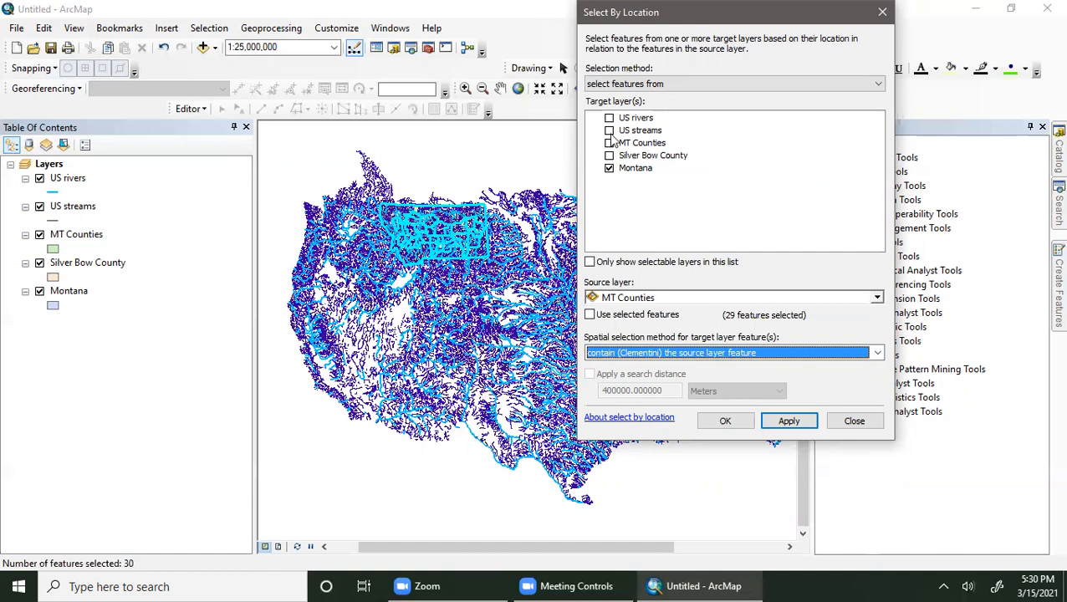
- Select the US streams that "are identical to the source layer feature", with US rivers as the source layer
left_click(609, 131)
left_click(610, 168)
left_click(698, 353)
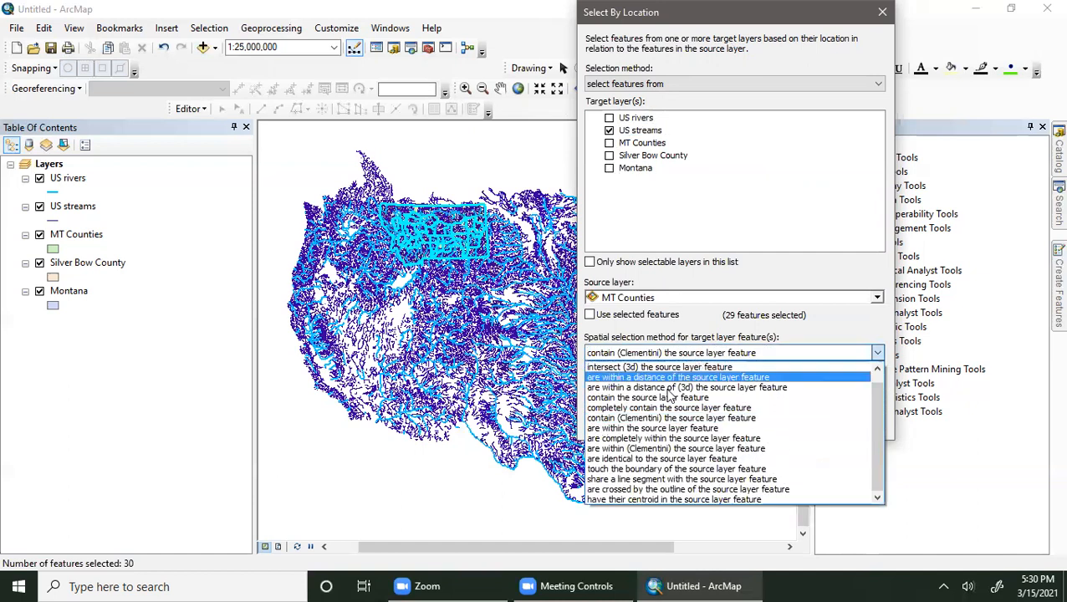
left_click(669, 460)
left_click(641, 301)
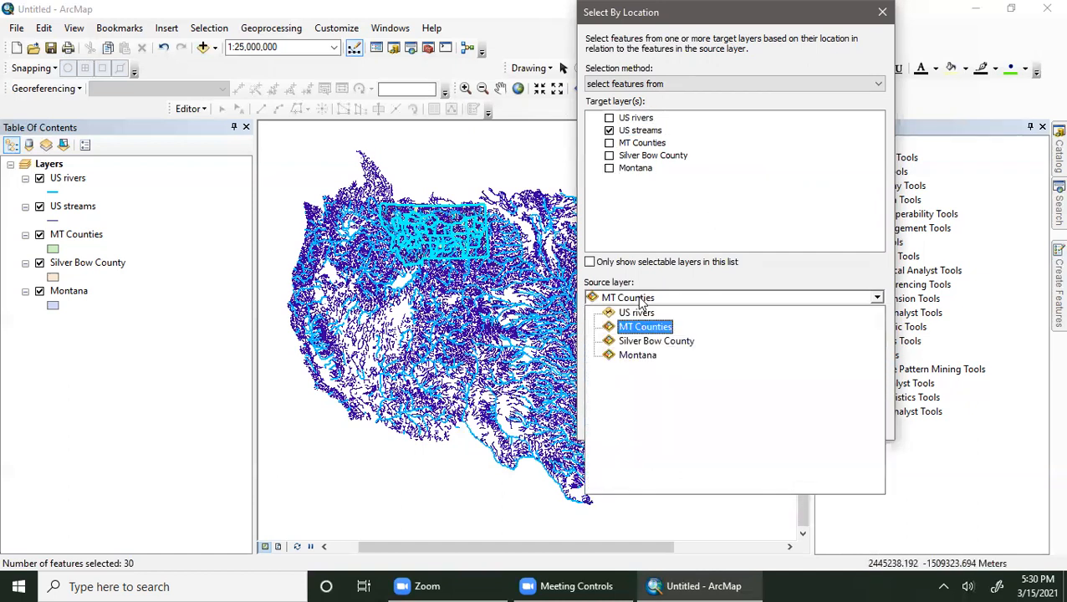
left_click(636, 311)
left_click(793, 420)
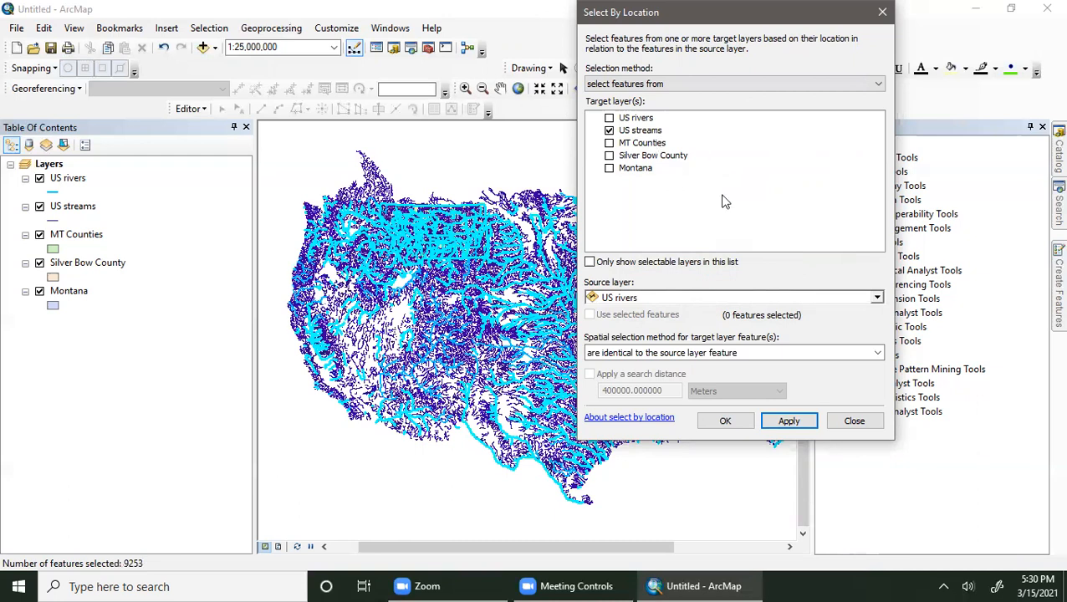
left_click(672, 352)
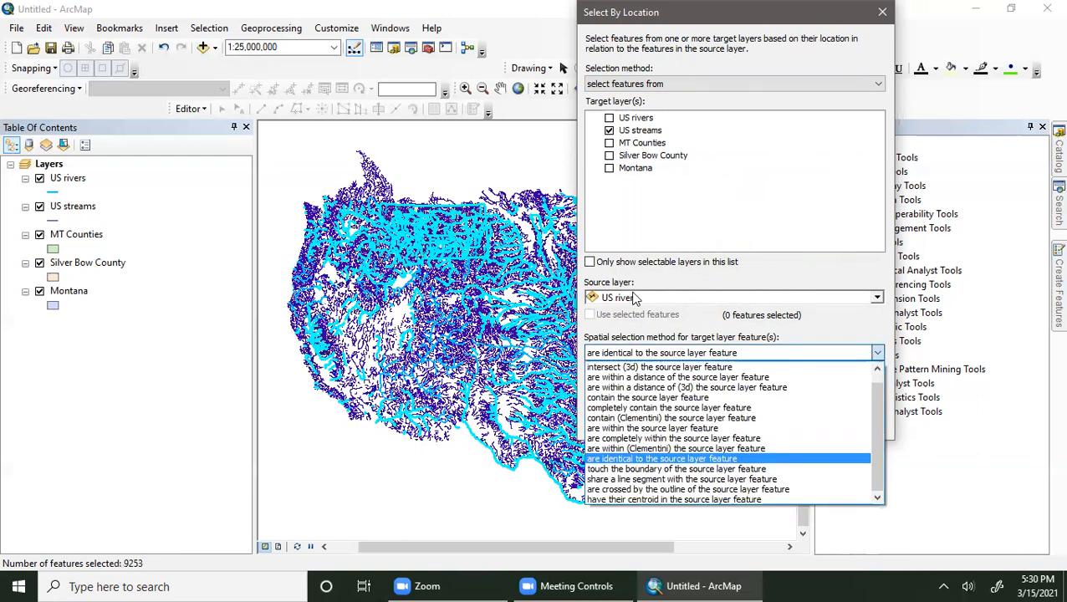
left_click(222, 30)
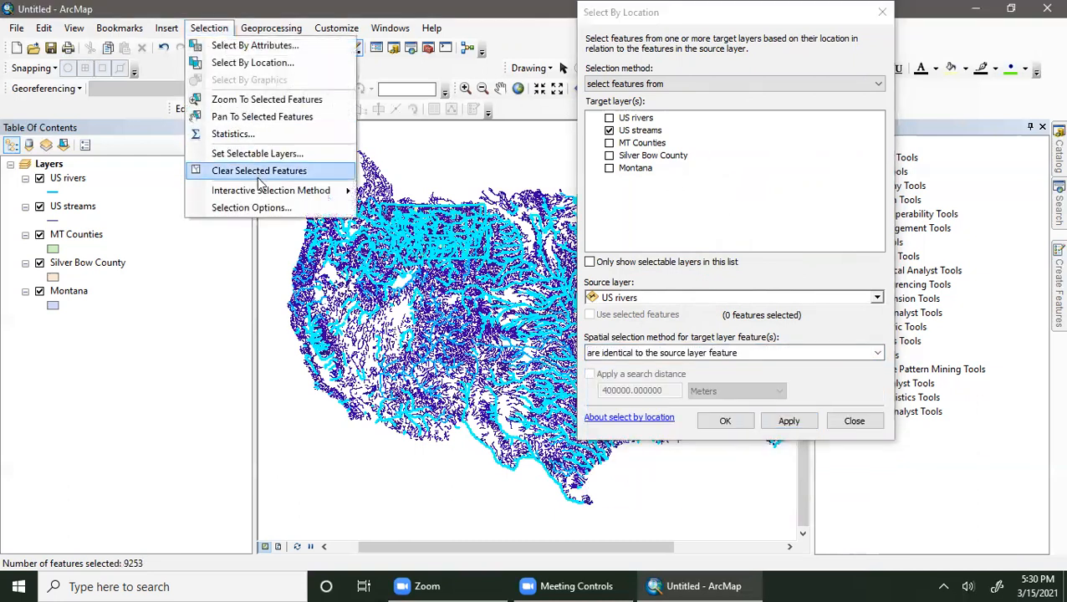
left_click(730, 216)
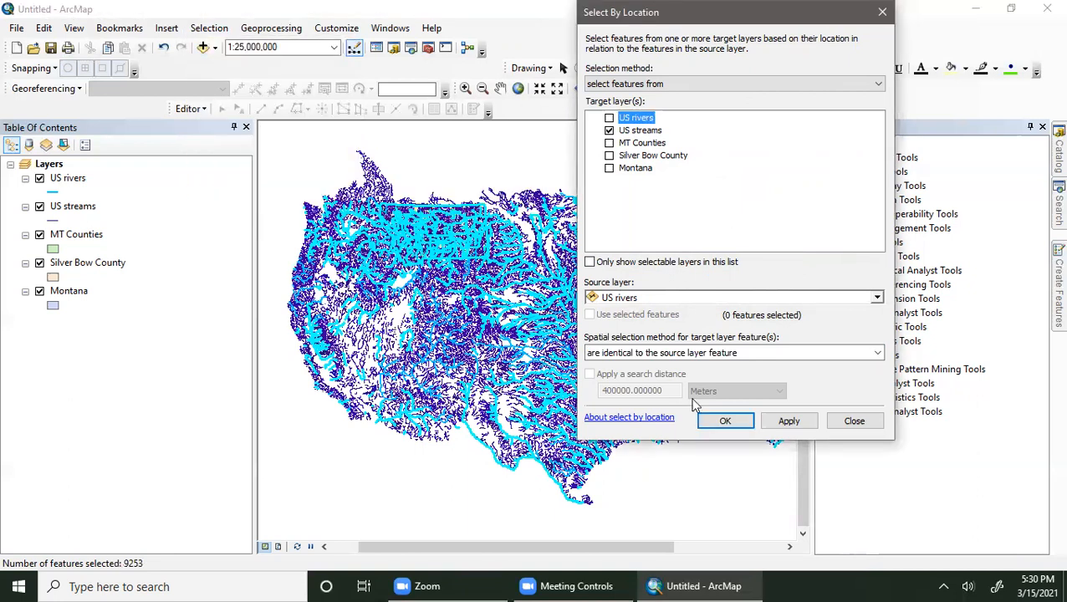
left_click(741, 352)
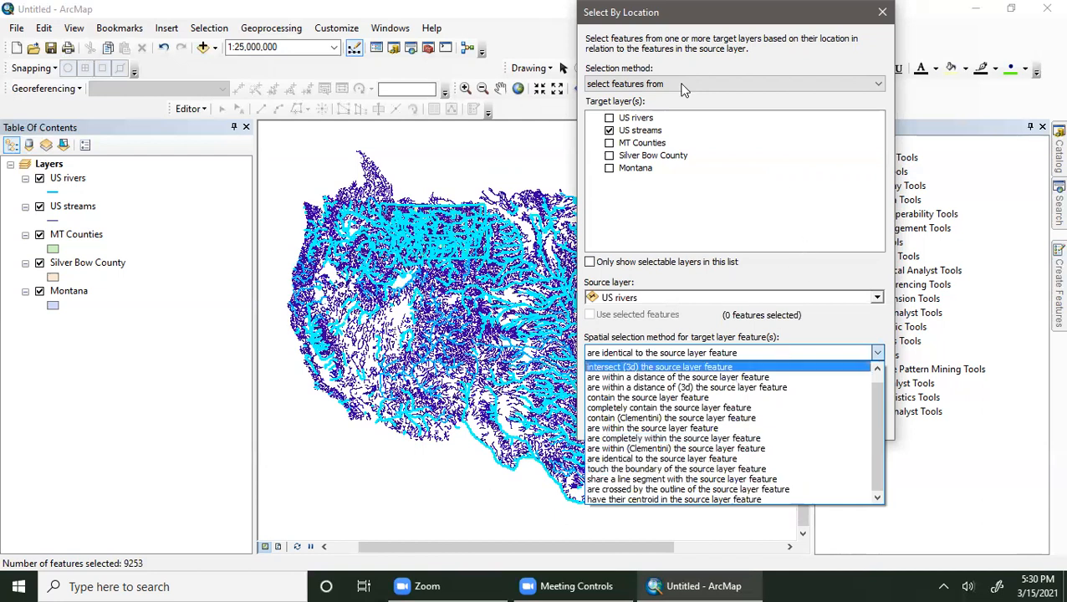
- Select the MT Counties features that "touch the boundary of the source layer feature", with Montana as the source layer
left_click(611, 138)
left_click(611, 139)
left_click(608, 132)
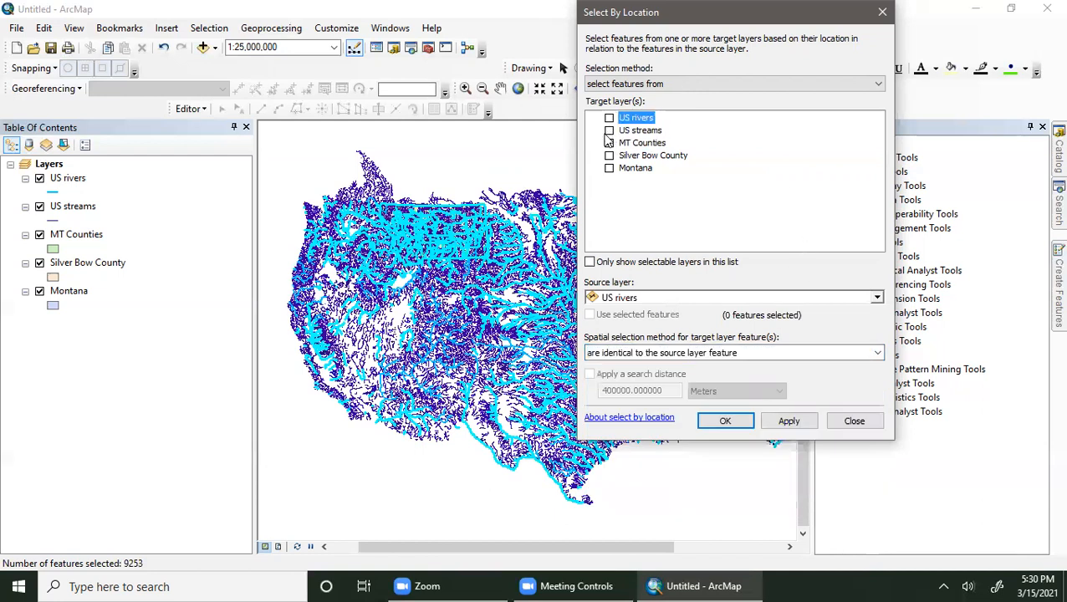
left_click(693, 353)
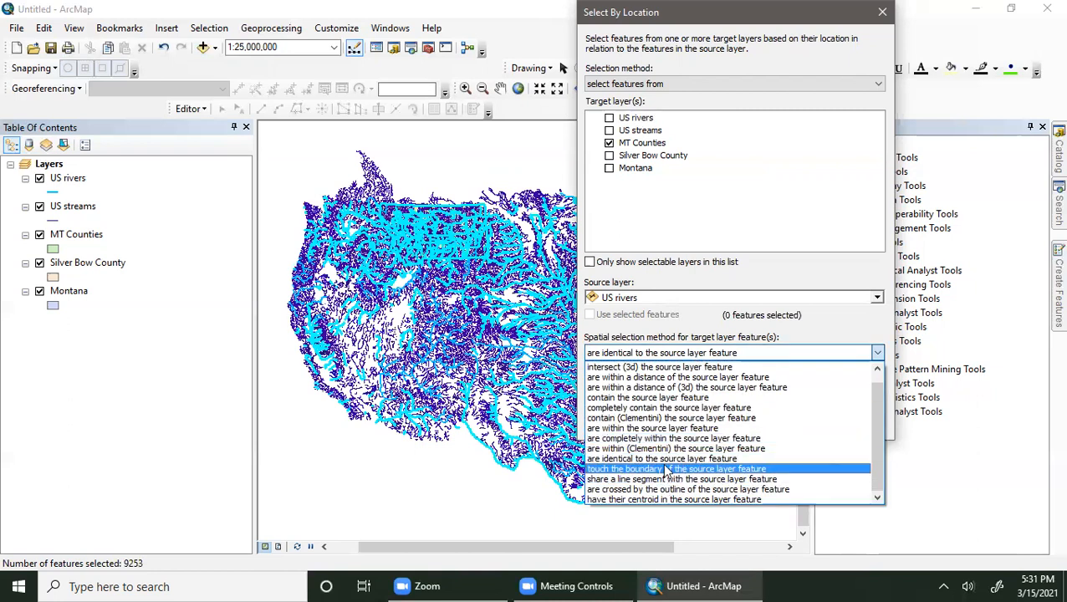
left_click(667, 471)
left_click(637, 299)
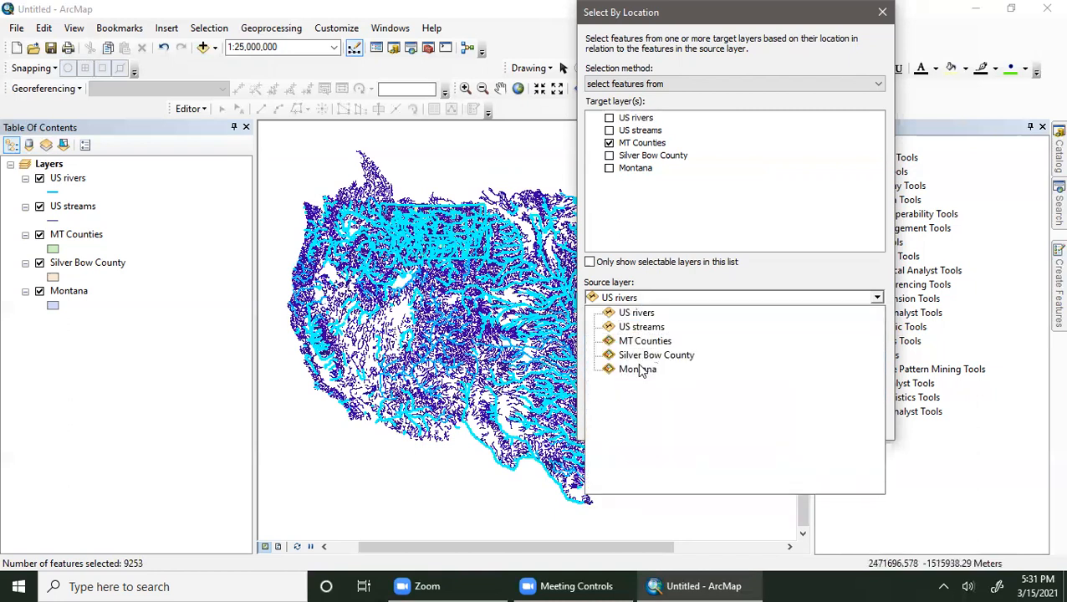
left_click(637, 369)
left_click(788, 420)
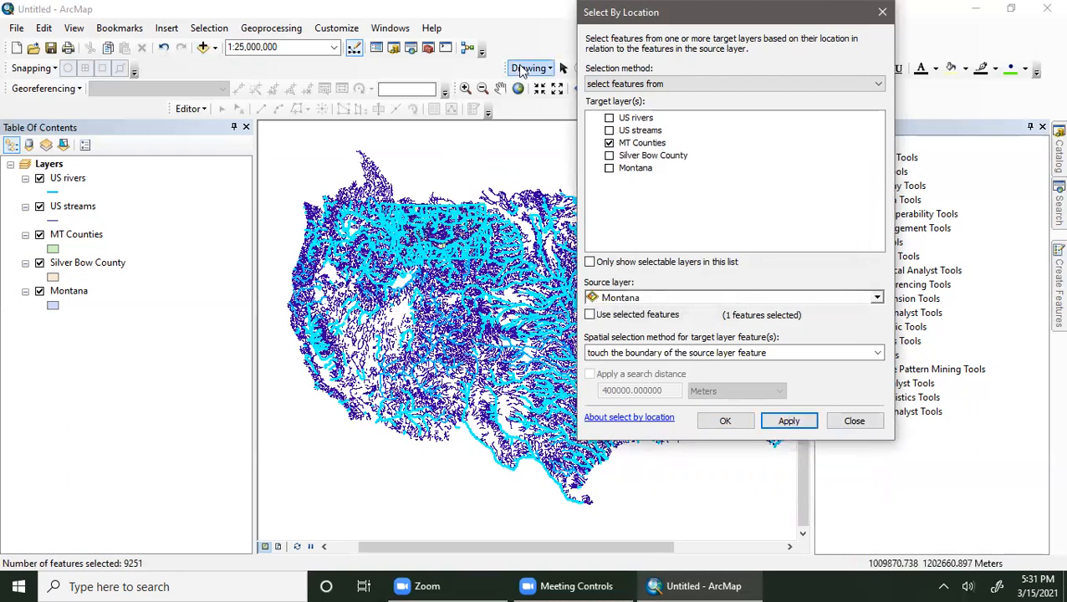
- Uncover the map, clear all selected features and reapply the boundary-touching selection of MT Counties
left_click_drag(656, 13, 790, 115)
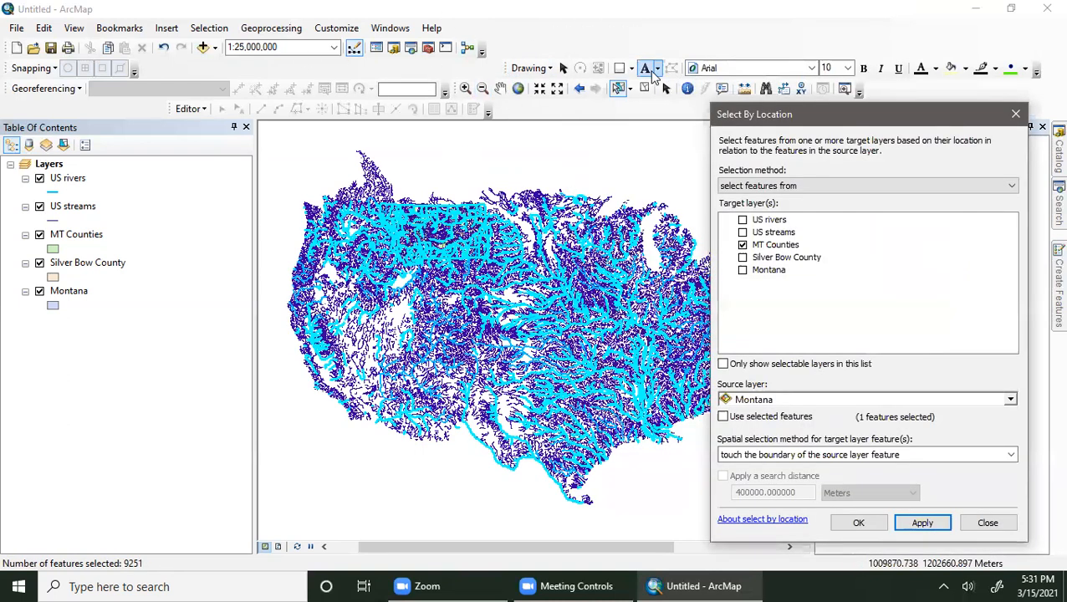
left_click(643, 88)
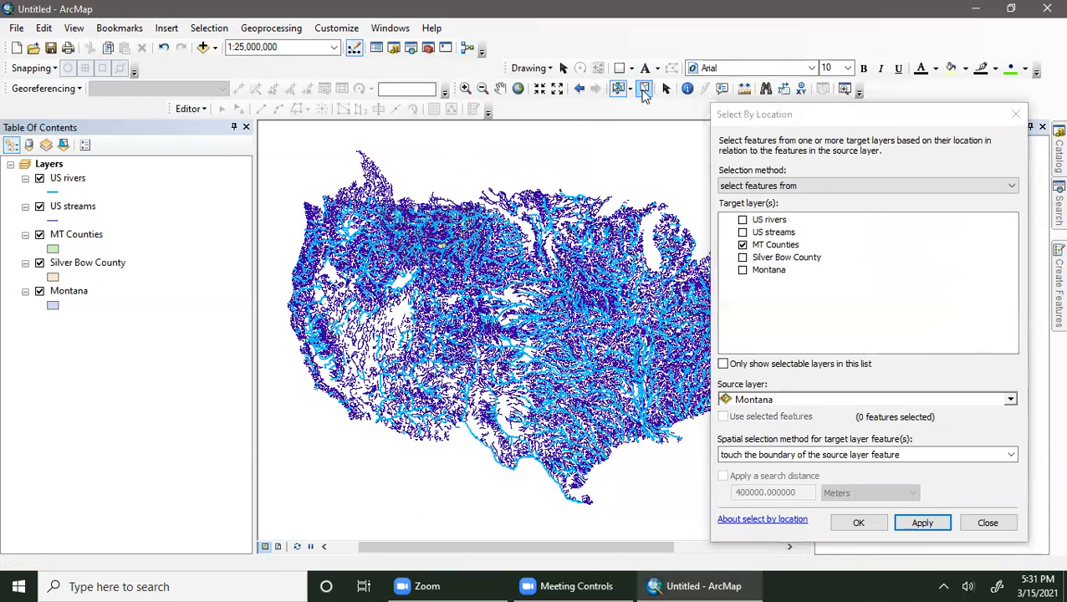
left_click(935, 525)
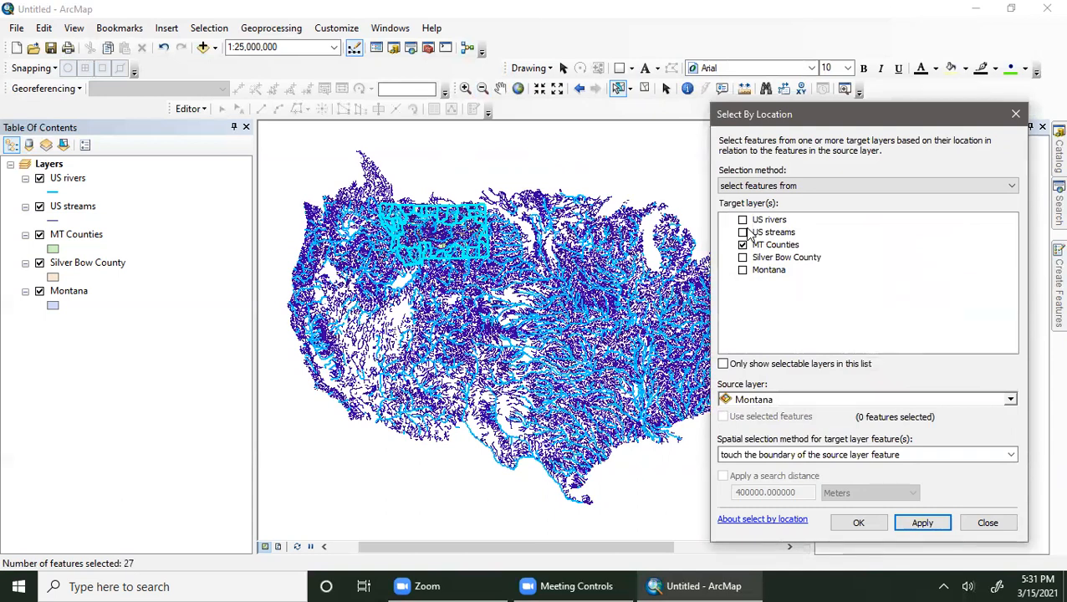
left_click(897, 454)
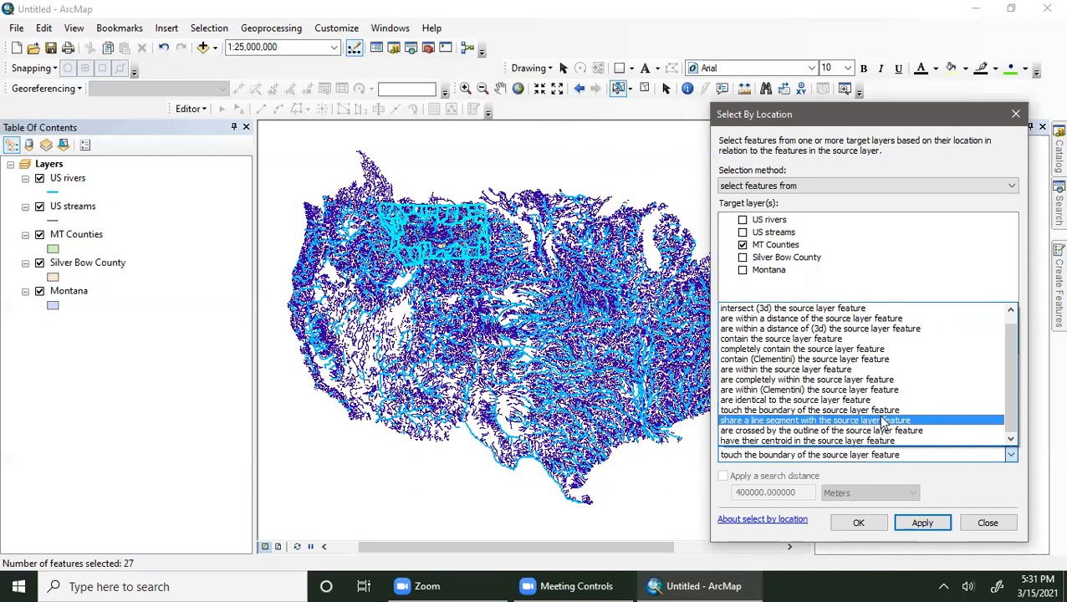
left_click(579, 135)
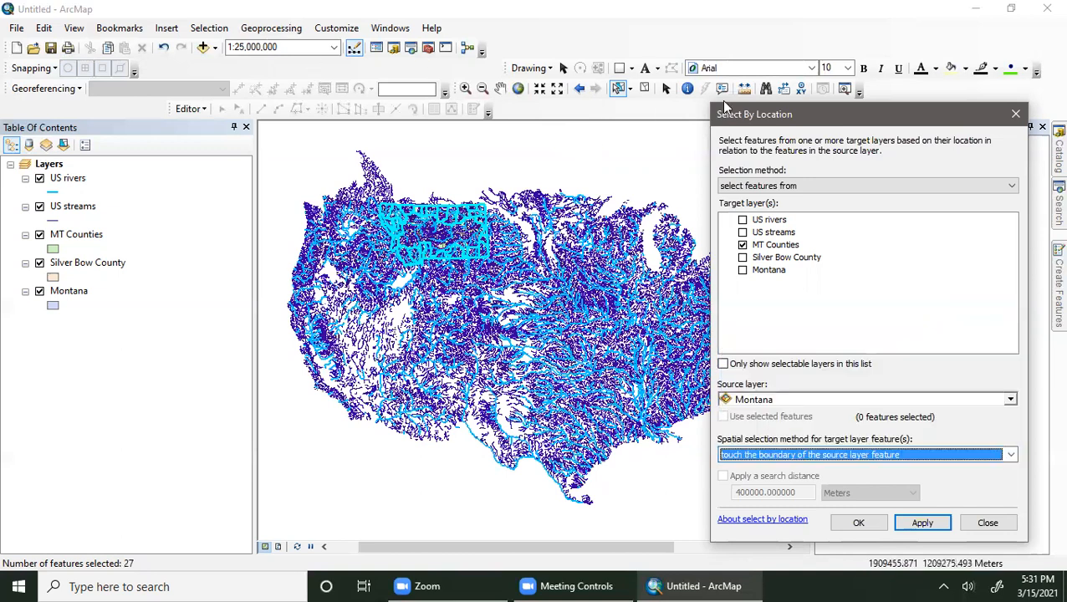
- Draw a zigzag line graphic that doubles back on itself in the blank area above the northern US border
left_click_drag(902, 115, 137, 94)
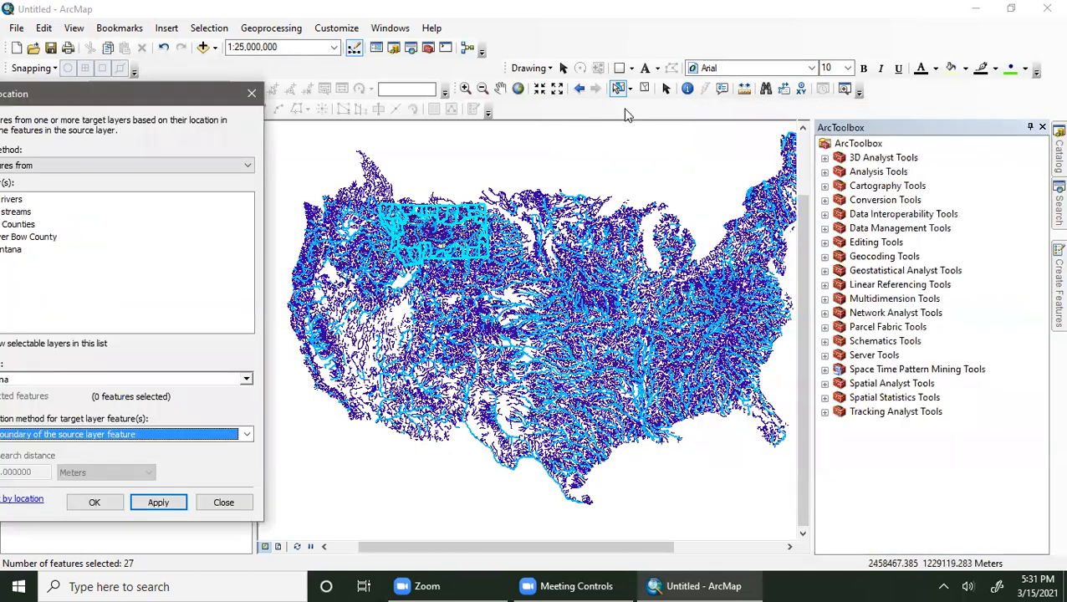
left_click(632, 68)
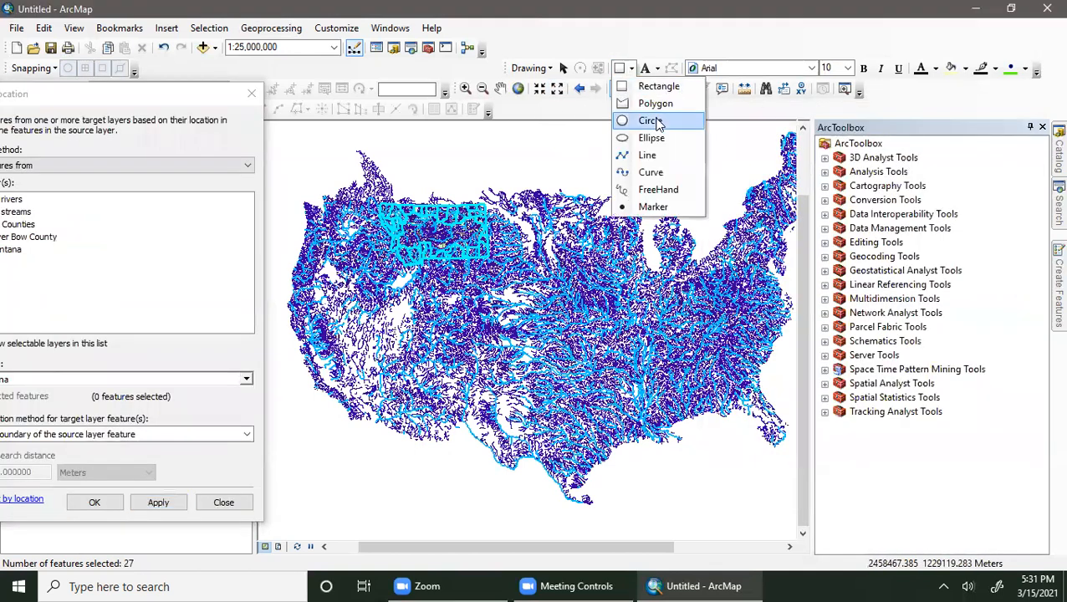
left_click(645, 155)
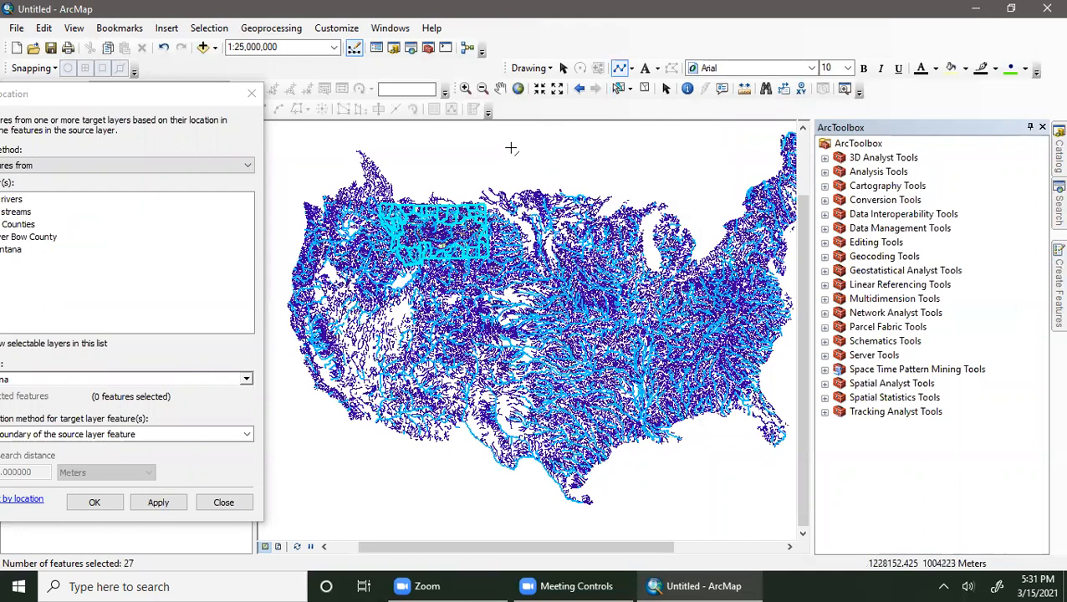
left_click(573, 157)
left_click(615, 147)
left_click(663, 175)
left_click(527, 174)
left_click(488, 140)
left_click(434, 148)
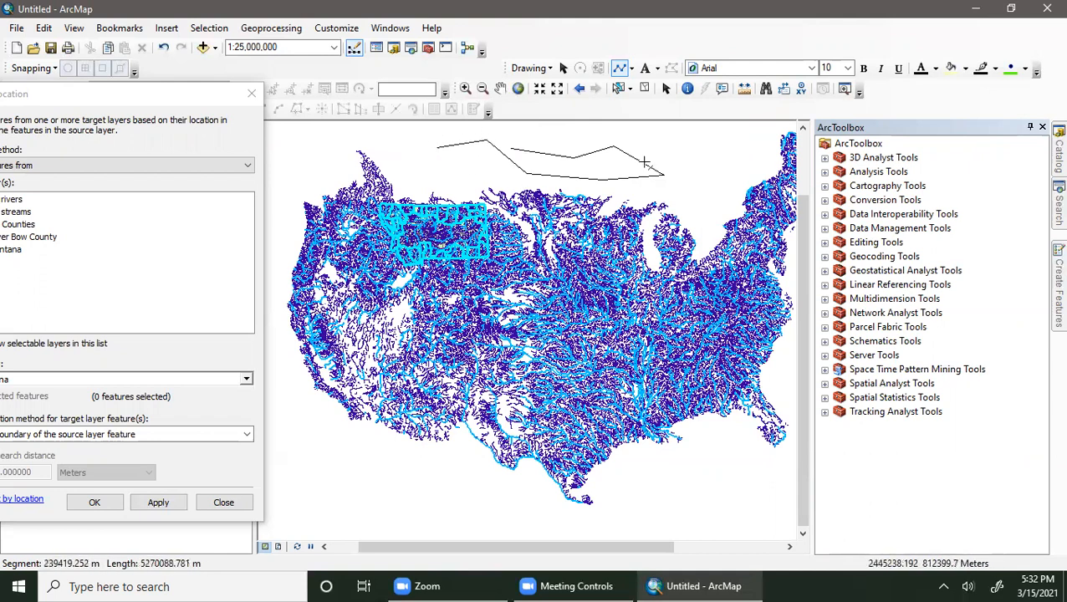
- Review the spatial selection methods available in Select By Location
left_click_drag(200, 98, 625, 57)
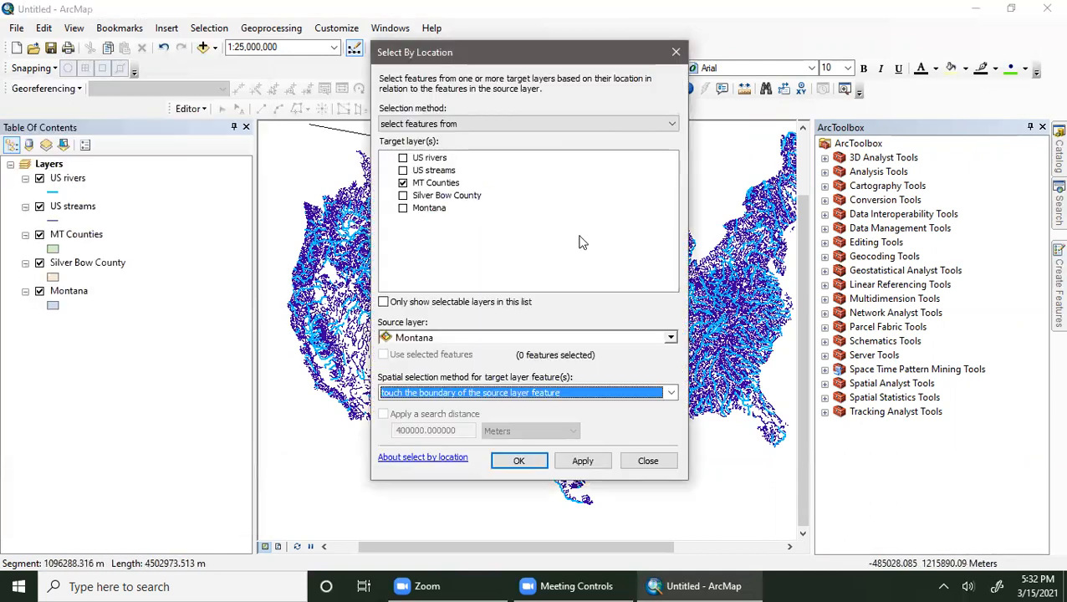
left_click(597, 398)
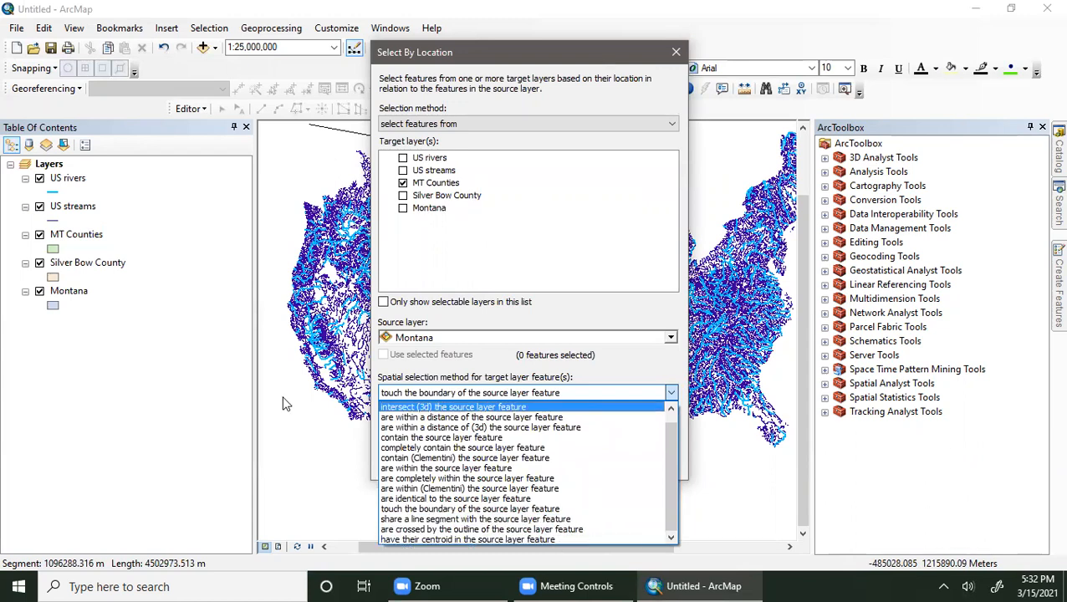
left_click(229, 445)
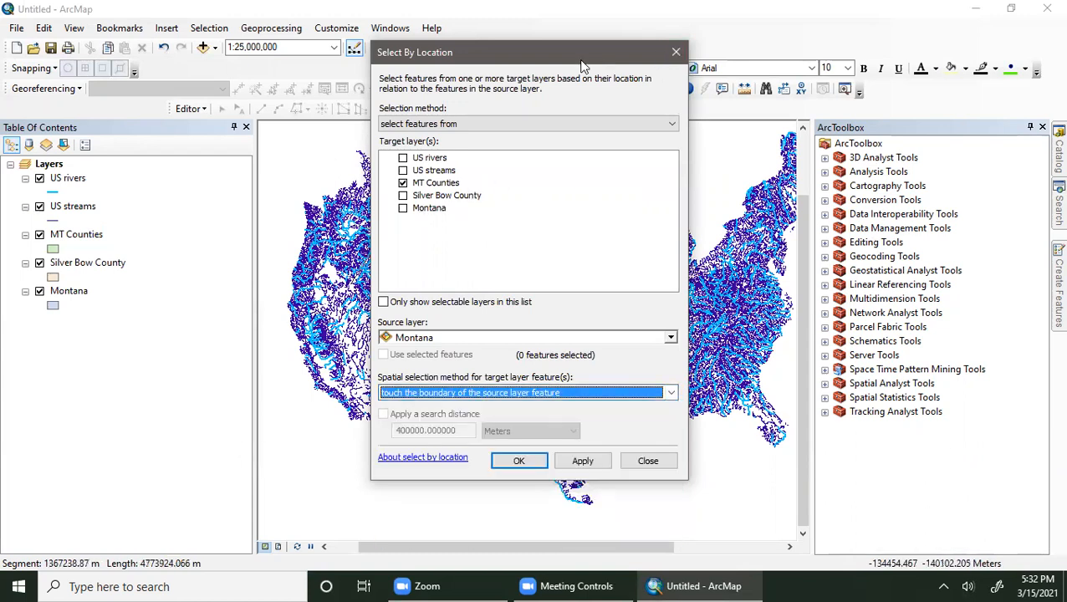
- Finish the zigzag line graphic with one last short segment above Montana
left_click_drag(579, 59, 99, 112)
left_click(514, 136)
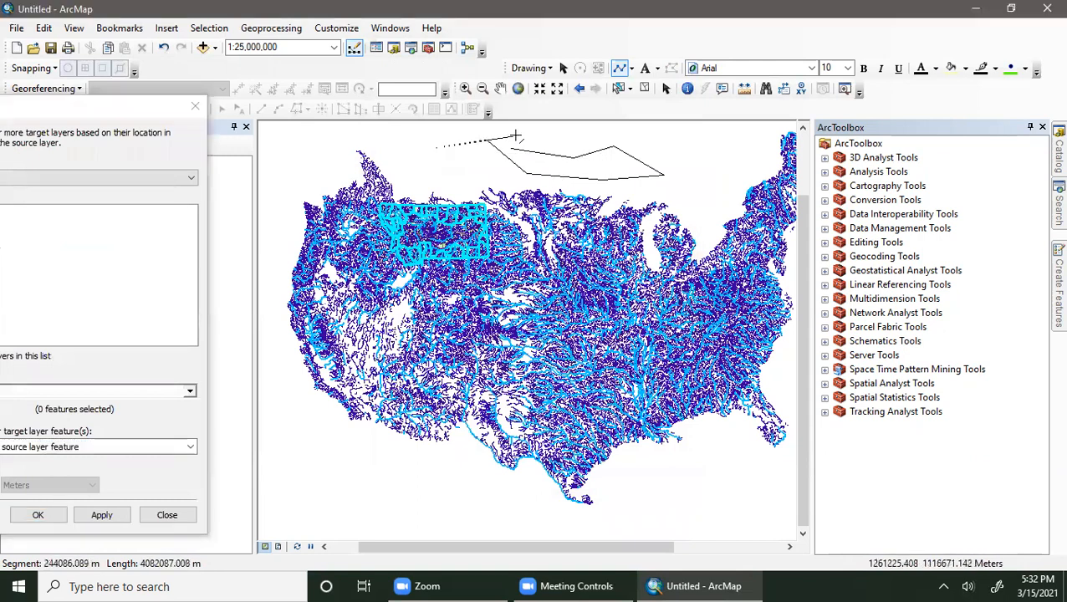
double_click(513, 135)
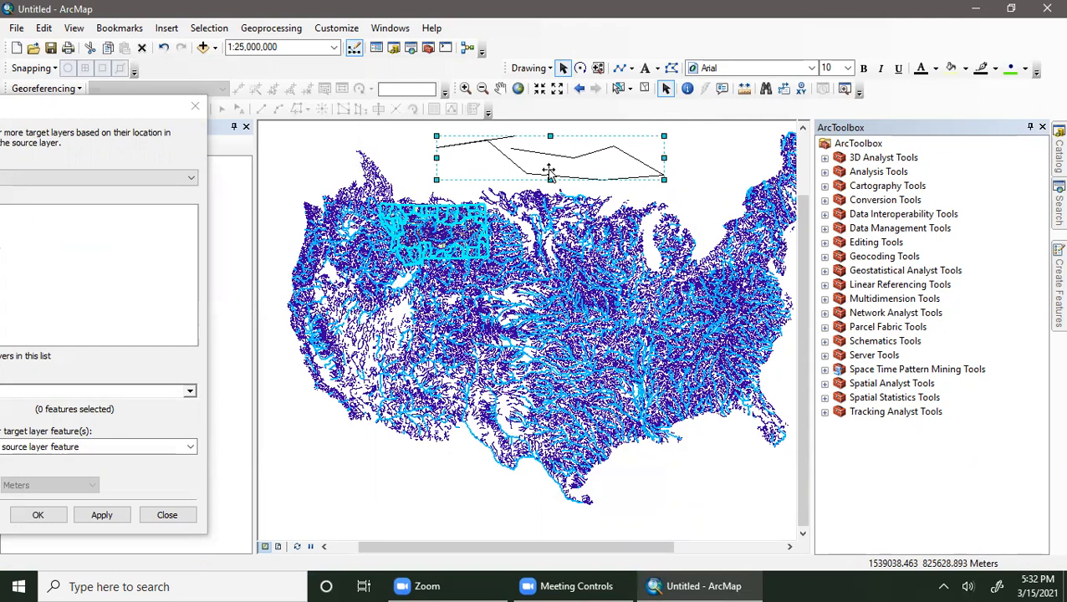
- Clear the Montana county selection and delete the zigzag line graphic above the map
left_click_drag(124, 110, 508, 42)
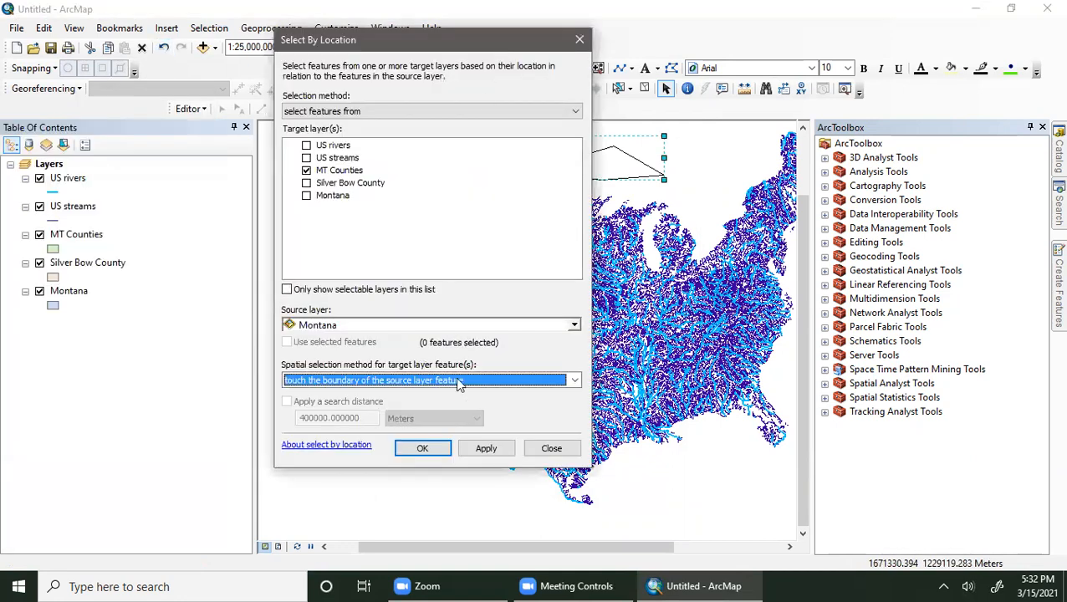
left_click(422, 449)
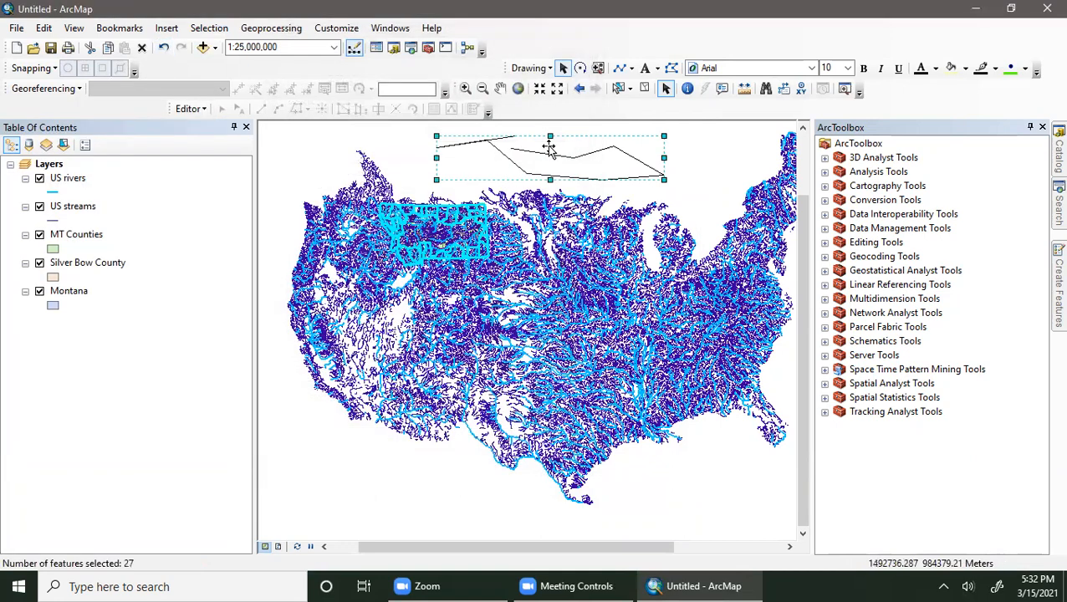
left_click(645, 88)
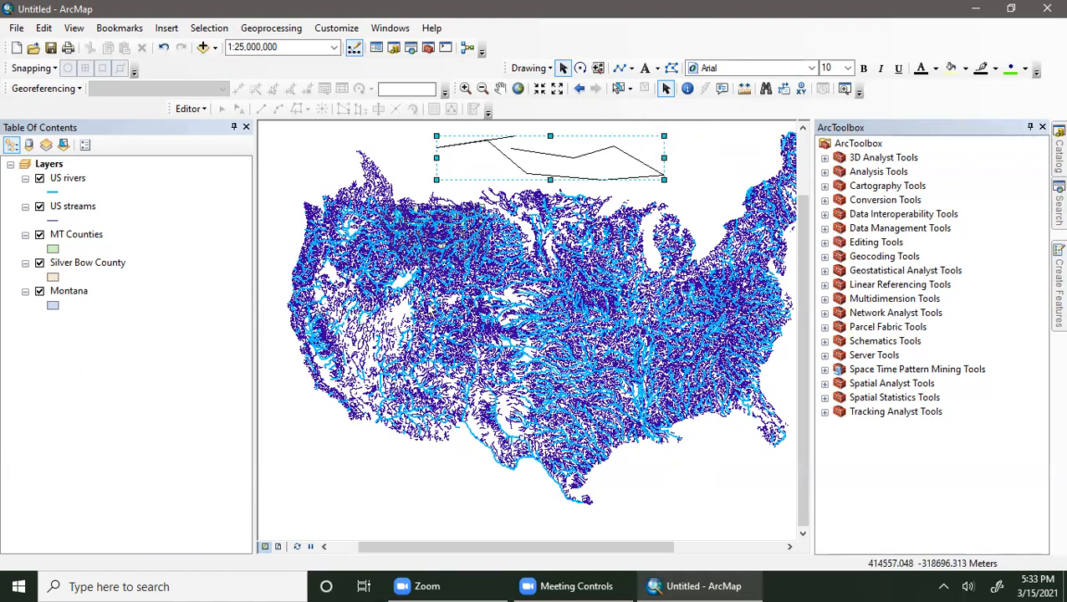
left_click(593, 165)
key("Delete")
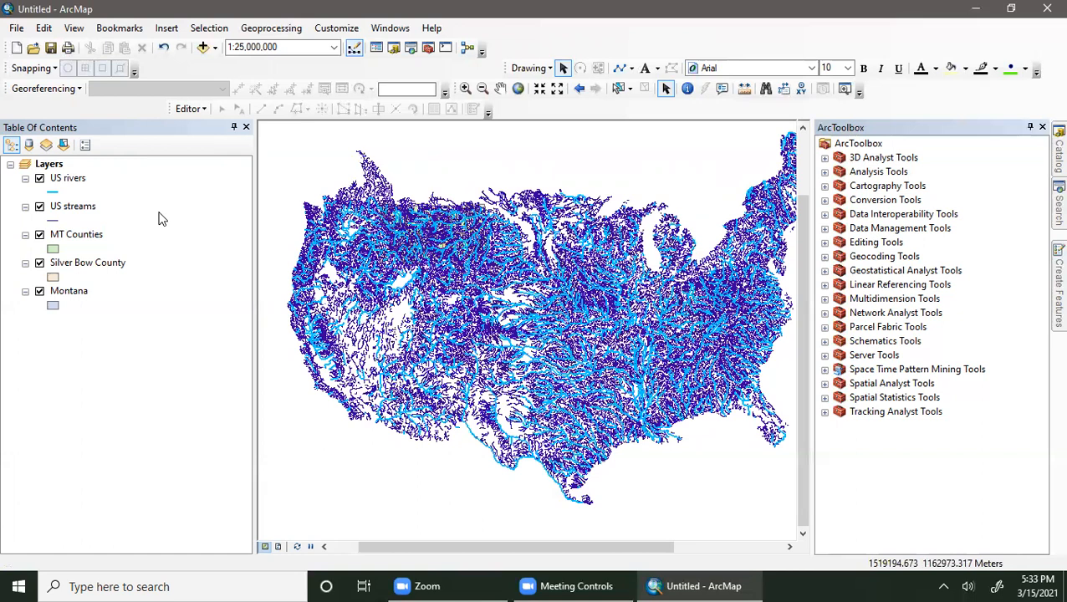
- Select by location the US streams crossed by the outline of the Montana layer, with only selectable layers listed
left_click(209, 28)
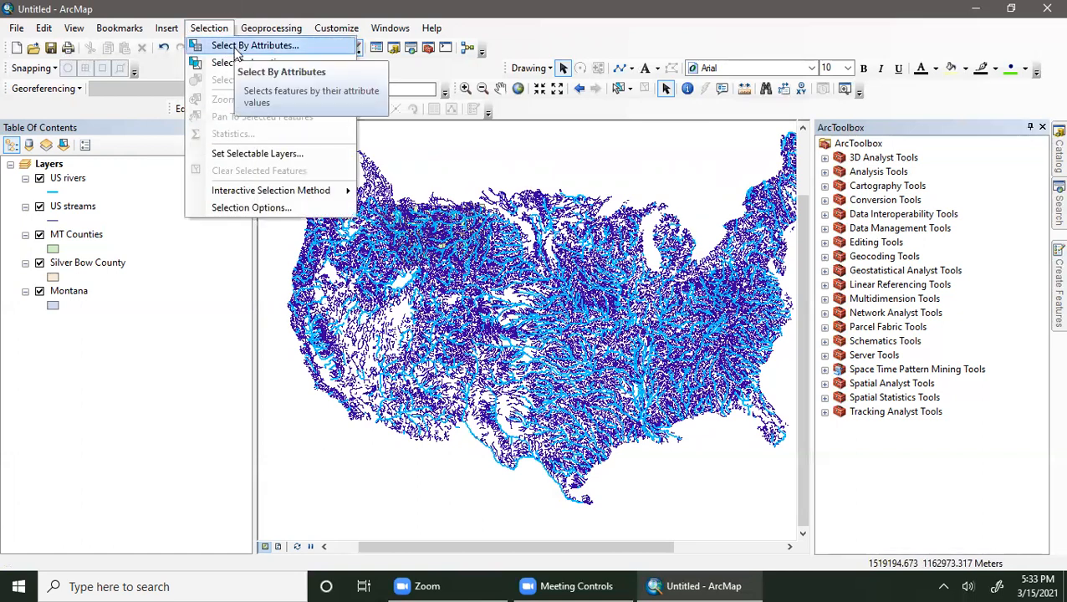
left_click(247, 63)
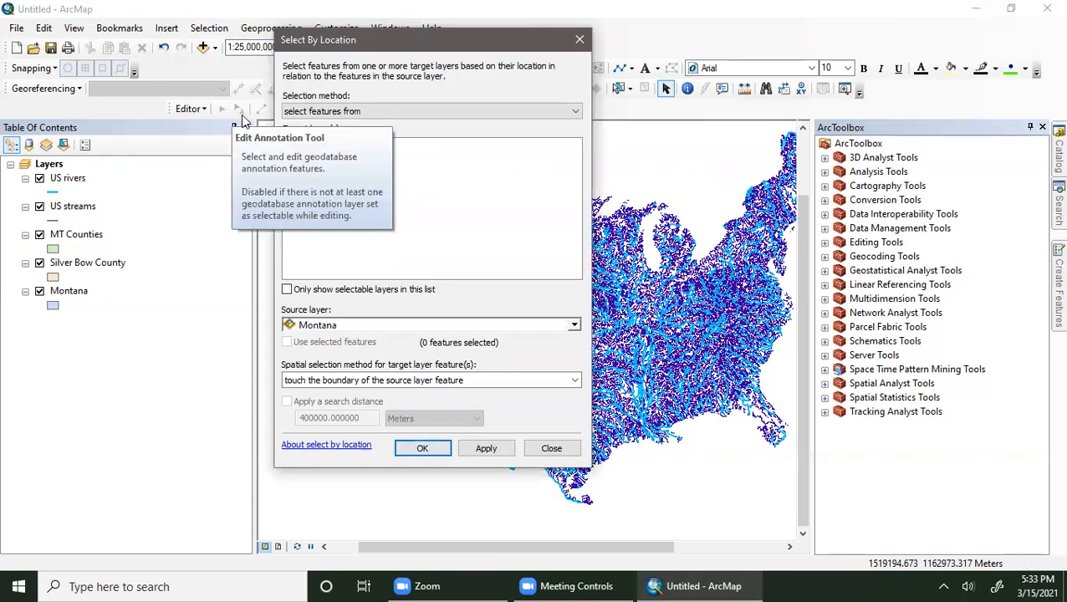
left_click(306, 170)
left_click(307, 159)
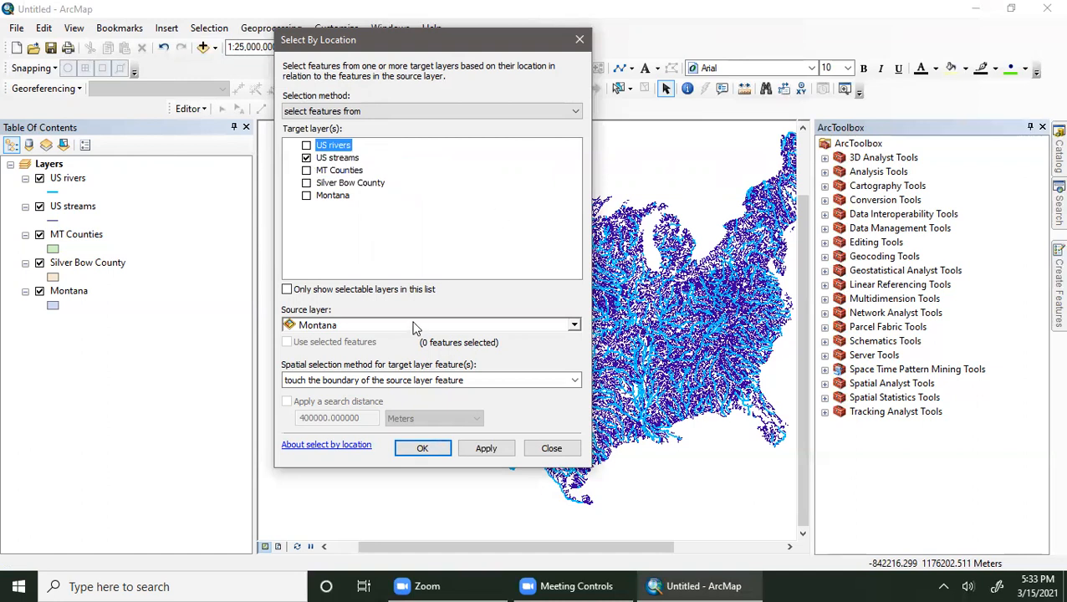
left_click(481, 381)
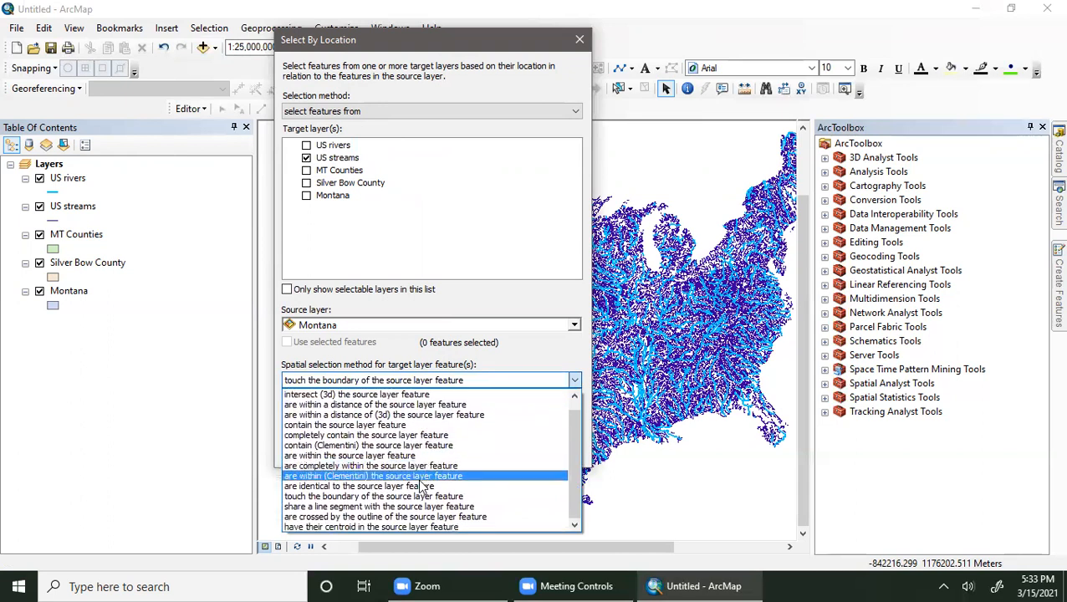
left_click(409, 516)
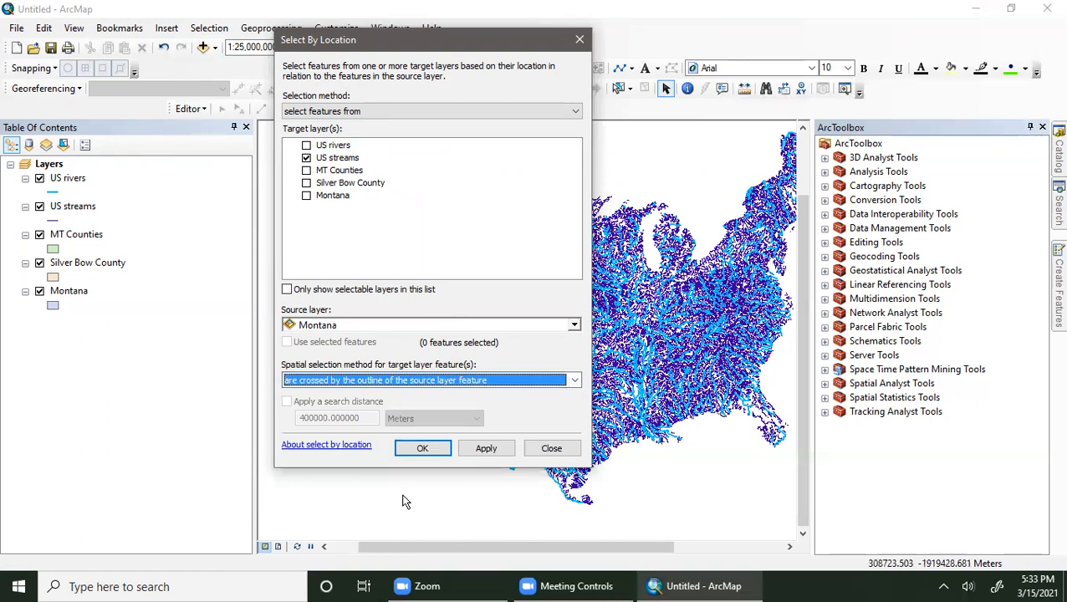
left_click(497, 289)
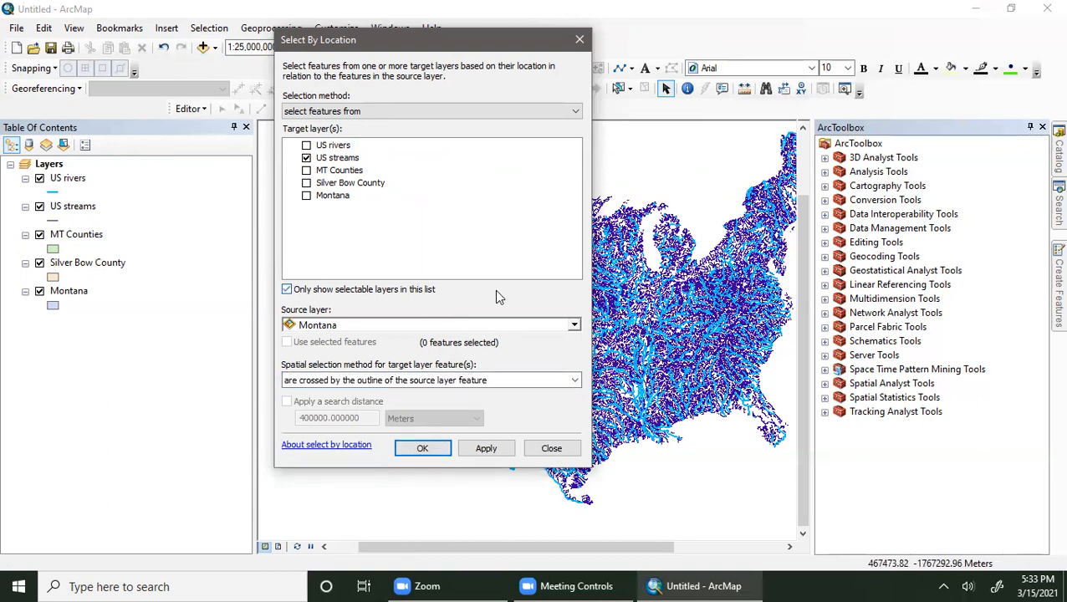
left_click(483, 451)
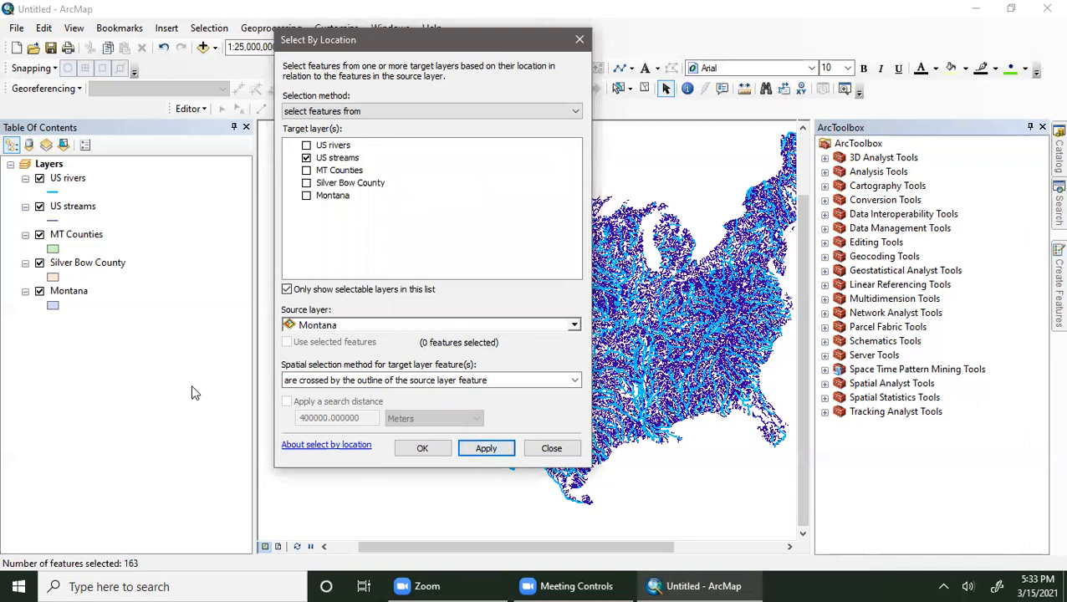
- Check the number of selected records in the US streams attribute table, and close the table
left_click(72, 207)
right_click(75, 211)
left_click(185, 250)
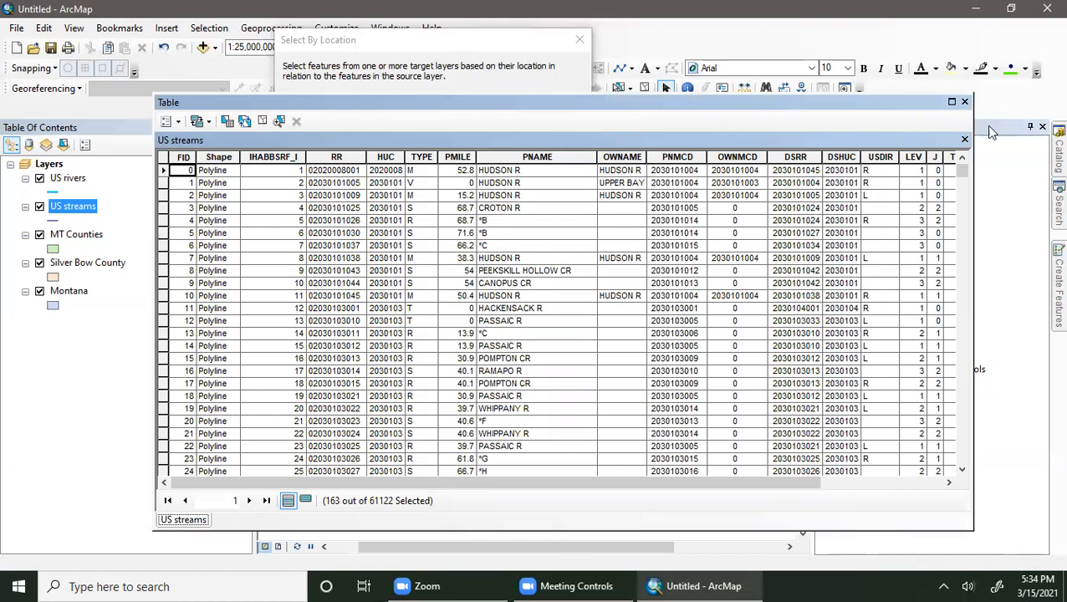
left_click(964, 102)
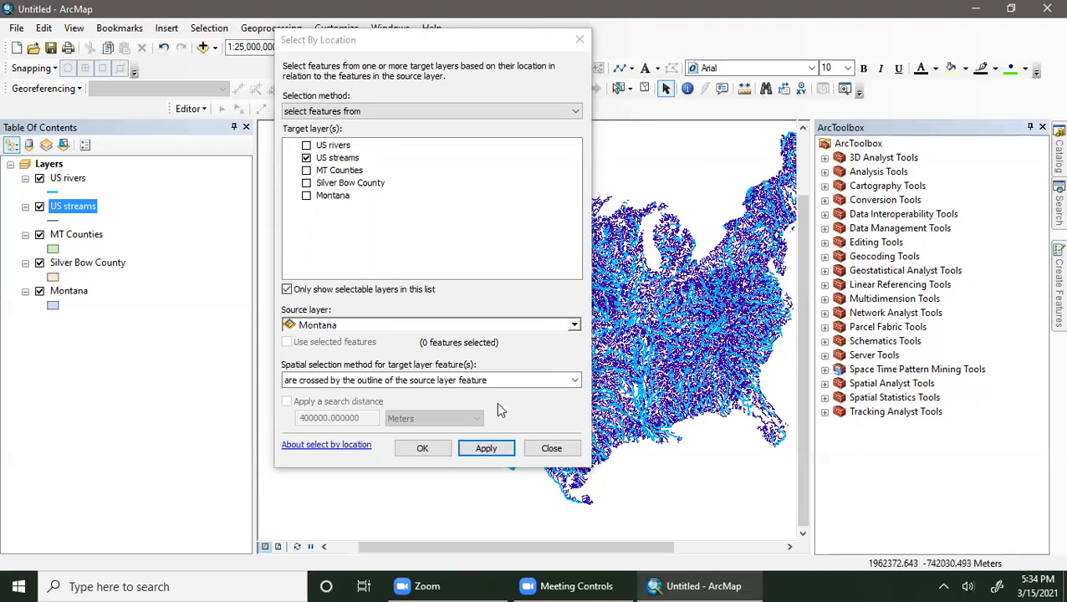
- Select the US streams that are within the Montana source layer feature
left_click(493, 379)
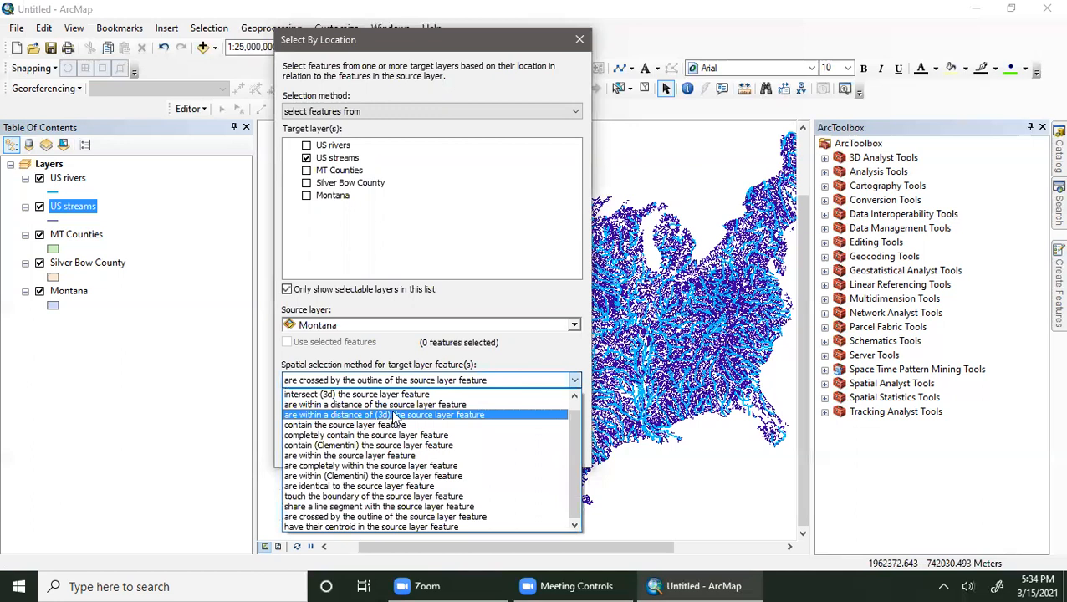
left_click(390, 456)
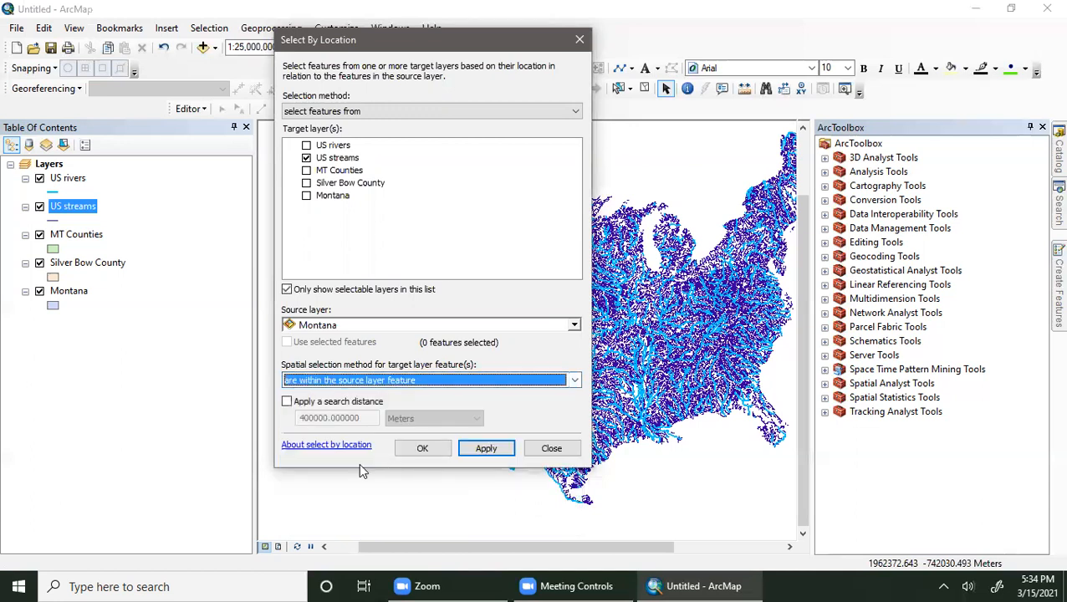
left_click(487, 449)
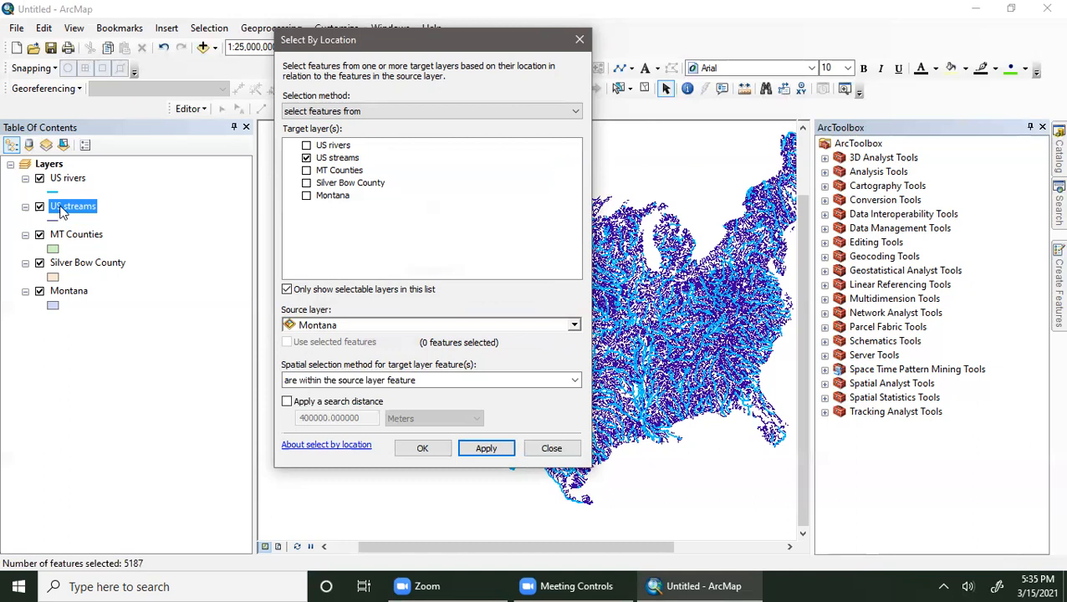
right_click(67, 208)
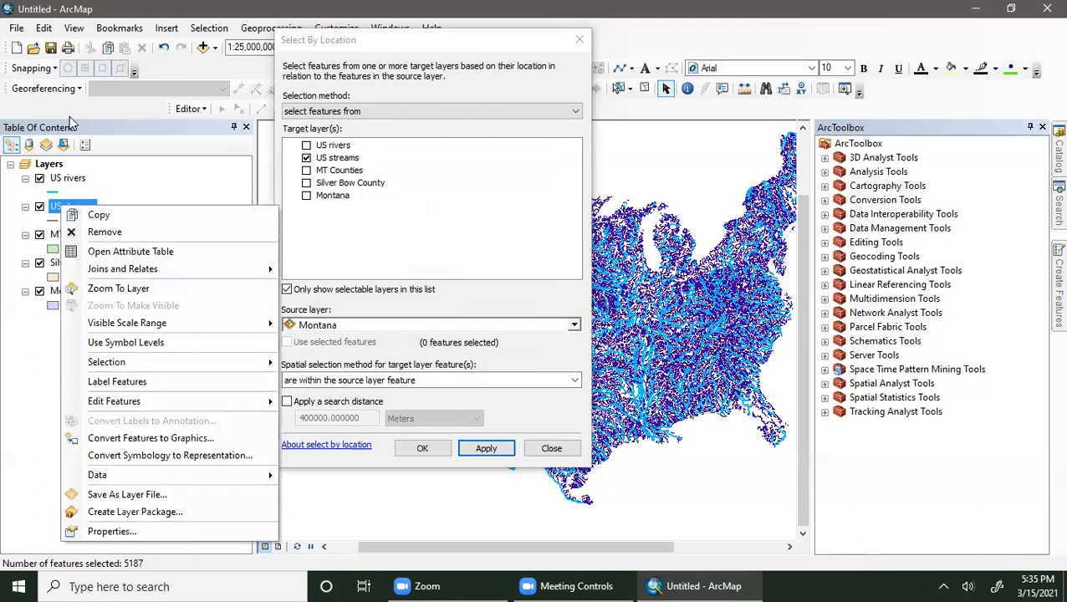
left_click(7, 8)
key("Escape")
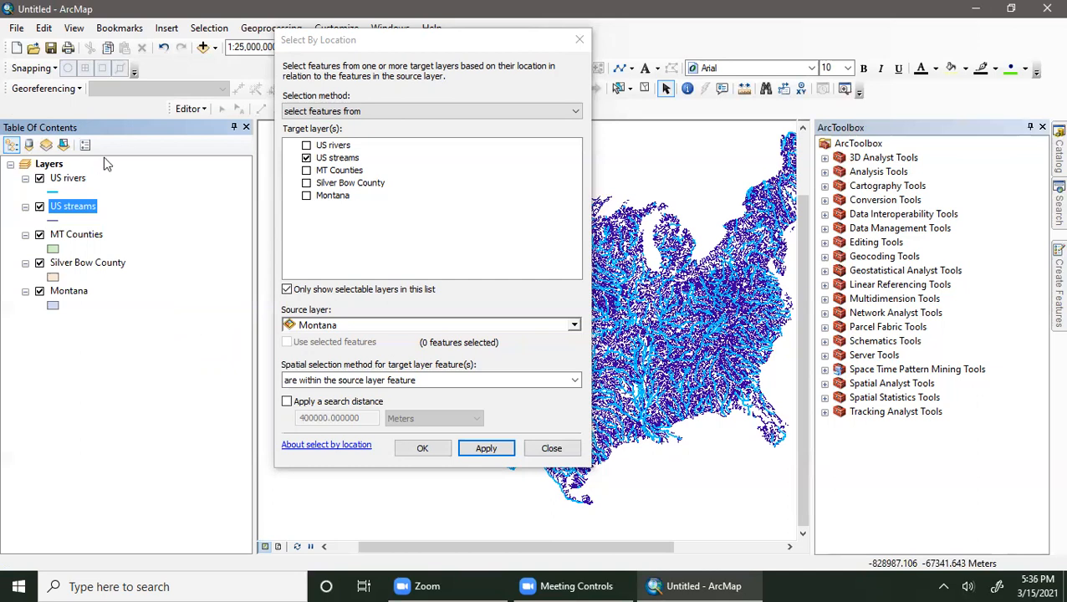
- List the map layers by selection to check how many features each layer has selected
left_click(63, 146)
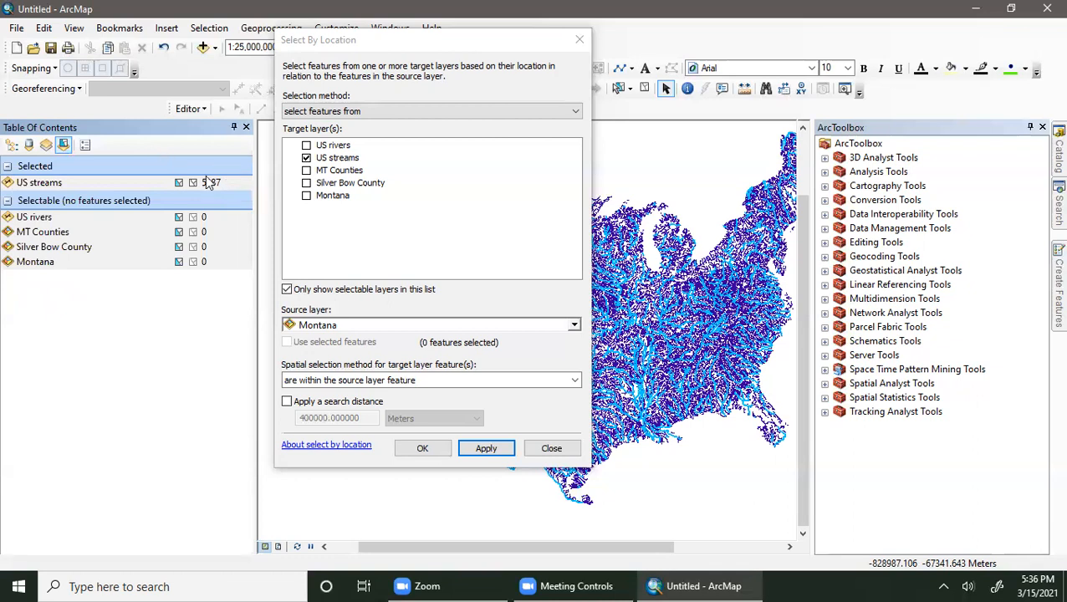
left_click(226, 393)
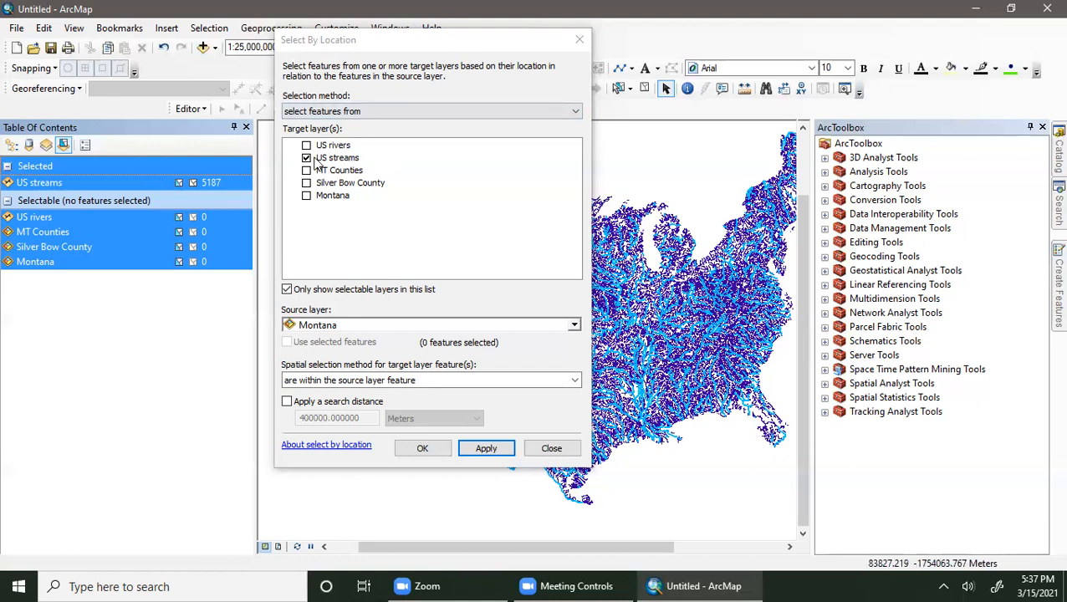
- Set the location query to add US streams crossed by the outline of Montana to the currently selected features
left_click(404, 383)
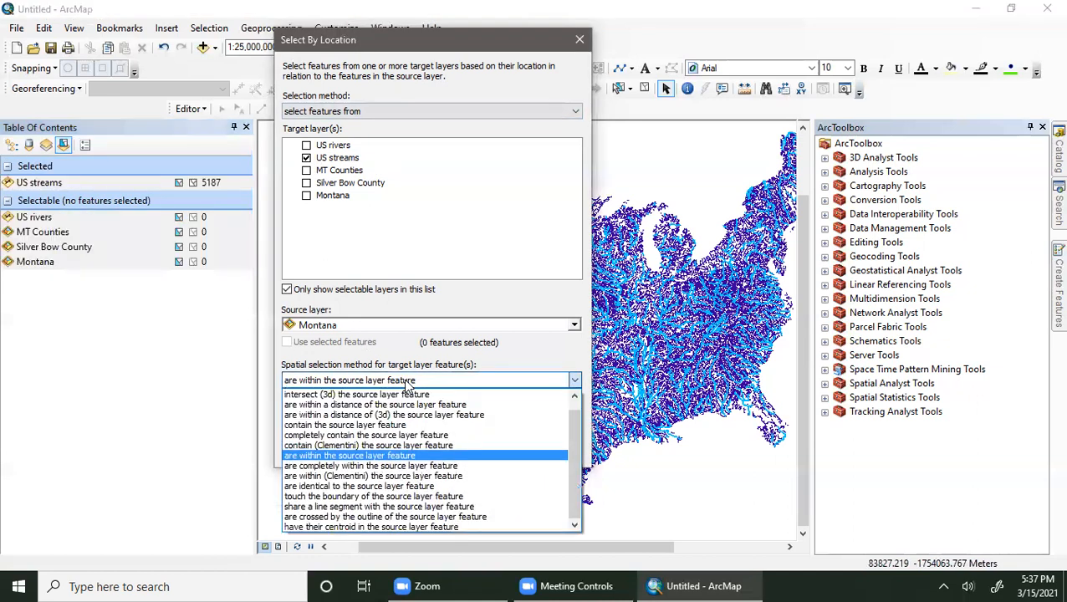
left_click(372, 517)
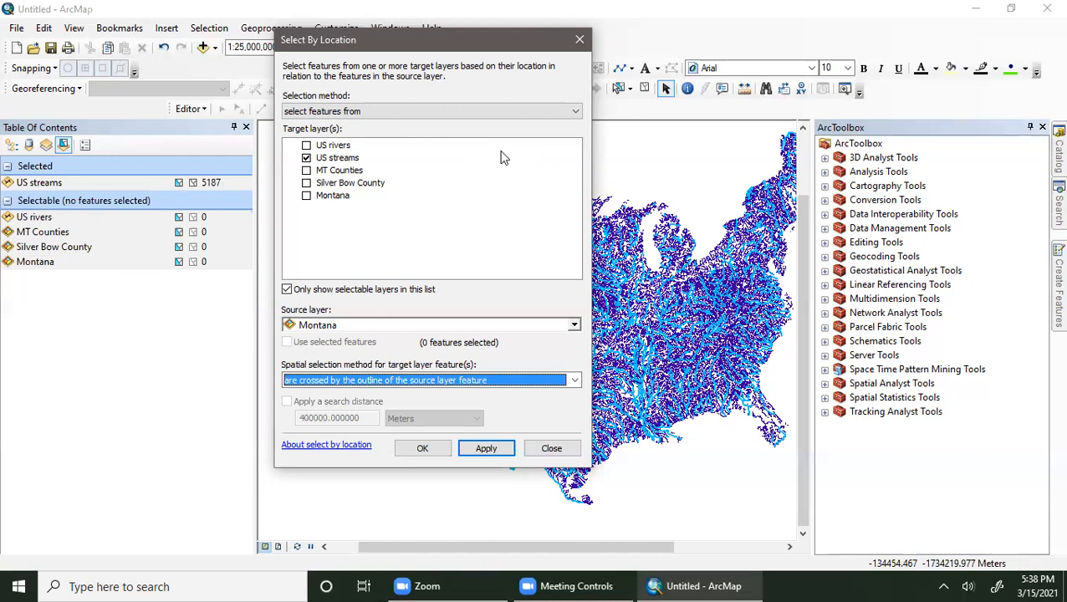
left_click(352, 114)
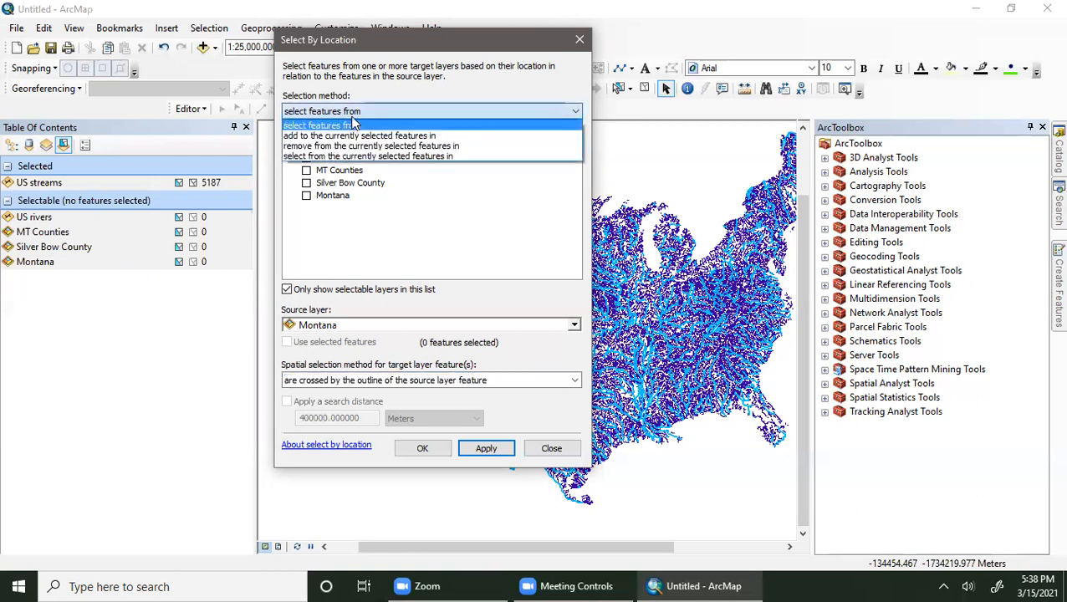
left_click(357, 137)
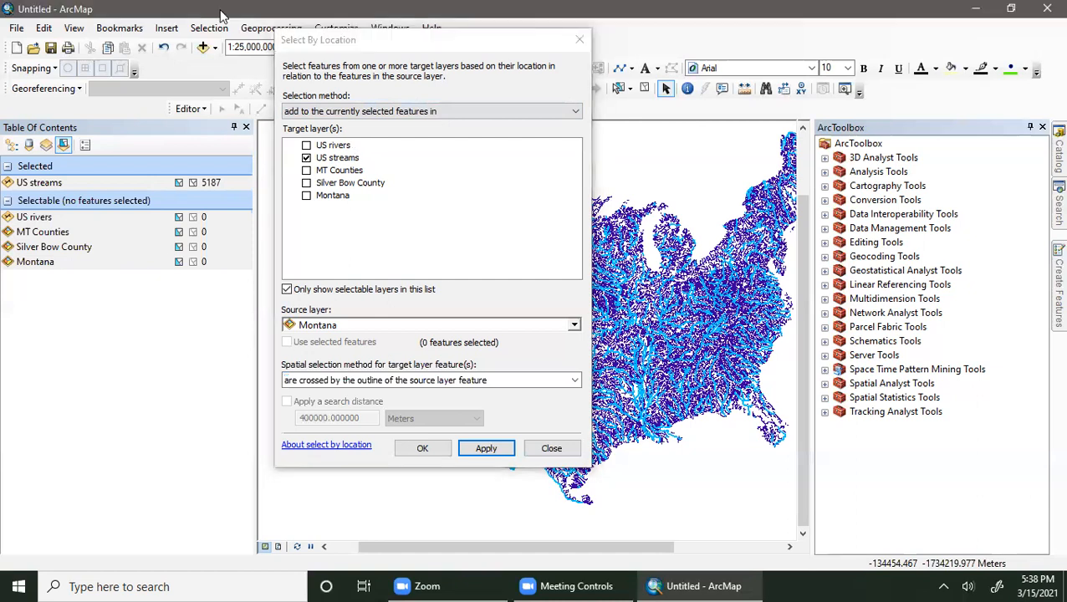
right_click(228, 13)
left_click(209, 27)
mouse_move(248, 190)
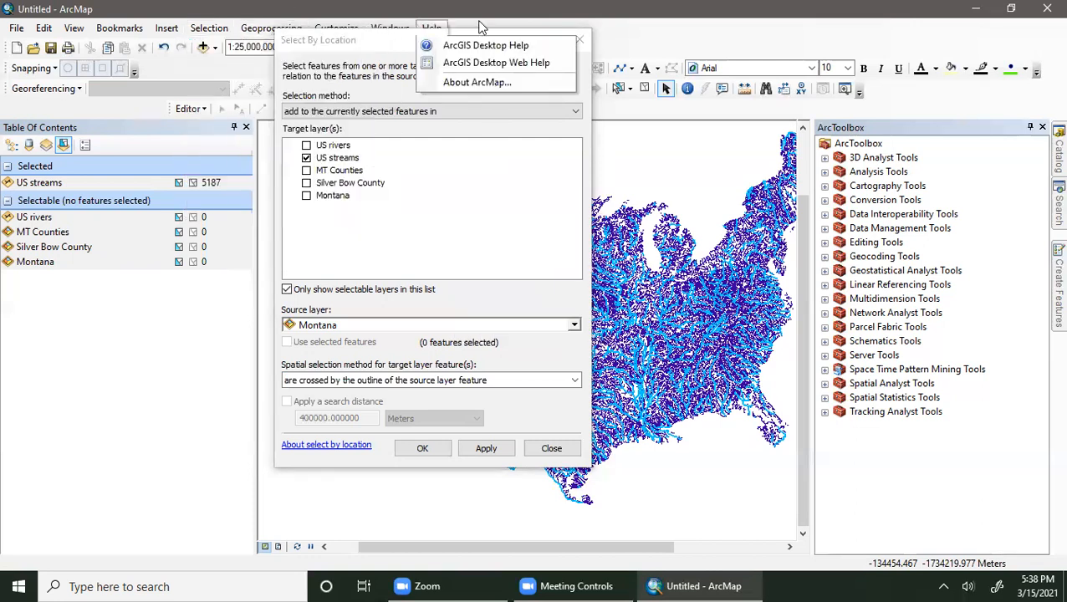
left_click(351, 52)
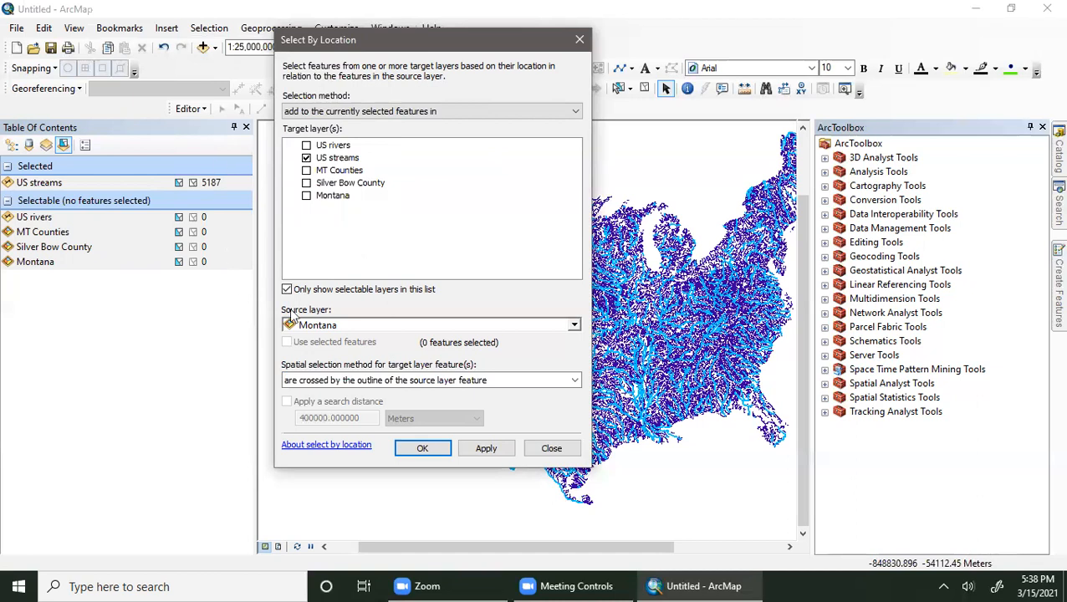
- Run the query adding US streams crossed by Montana's outline to the selection, and uncover the map to inspect it
left_click(486, 449)
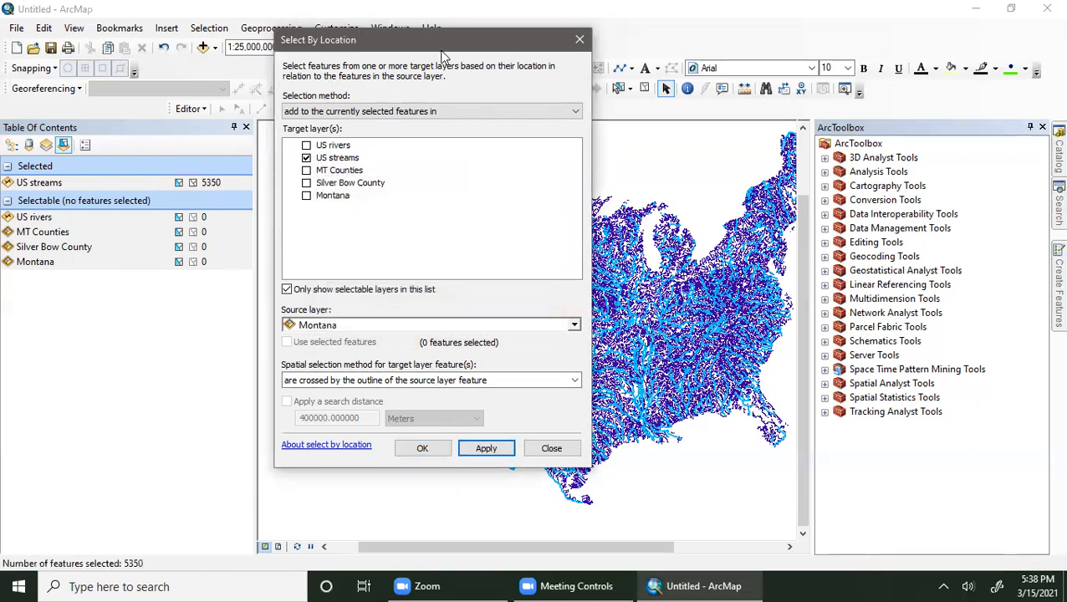
left_click_drag(443, 57, 827, 45)
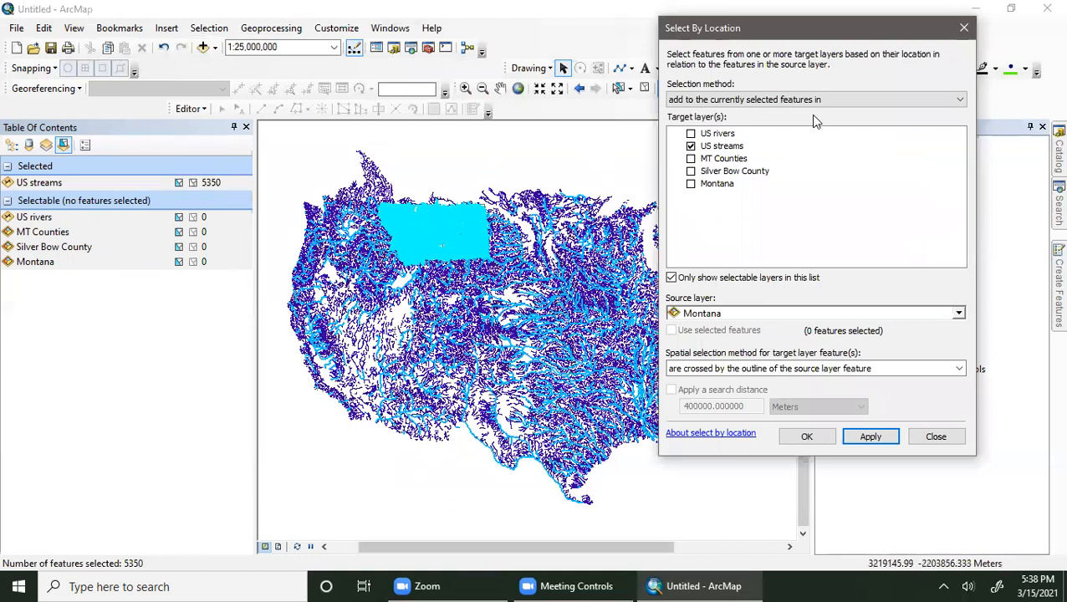
left_click_drag(806, 32, 187, 83)
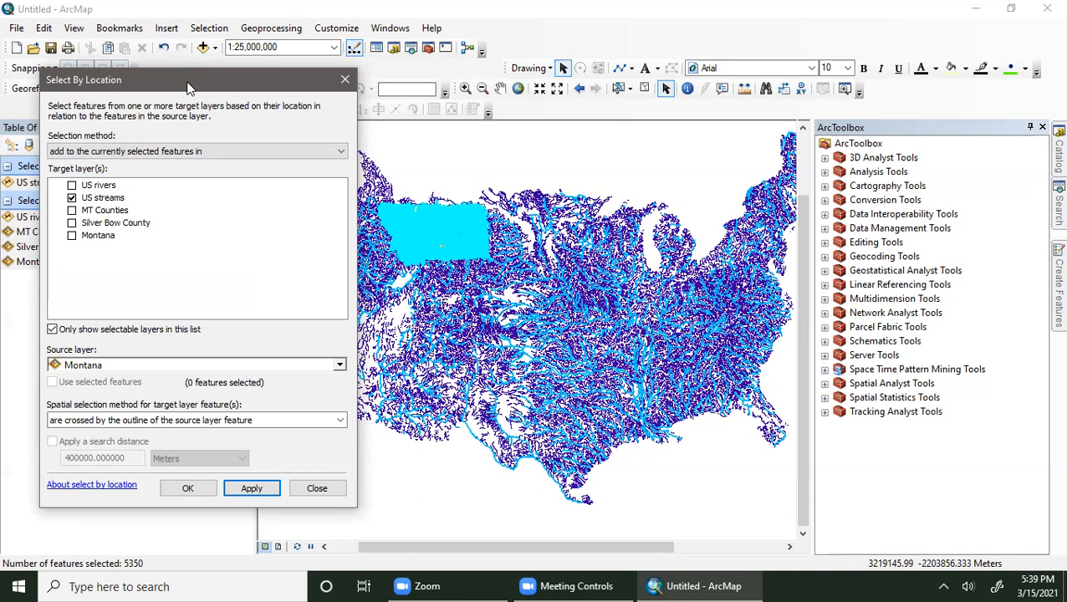
- Remove the US streams that share a line segment with the US rivers source layer from the current selection
left_click(269, 149)
left_click(140, 186)
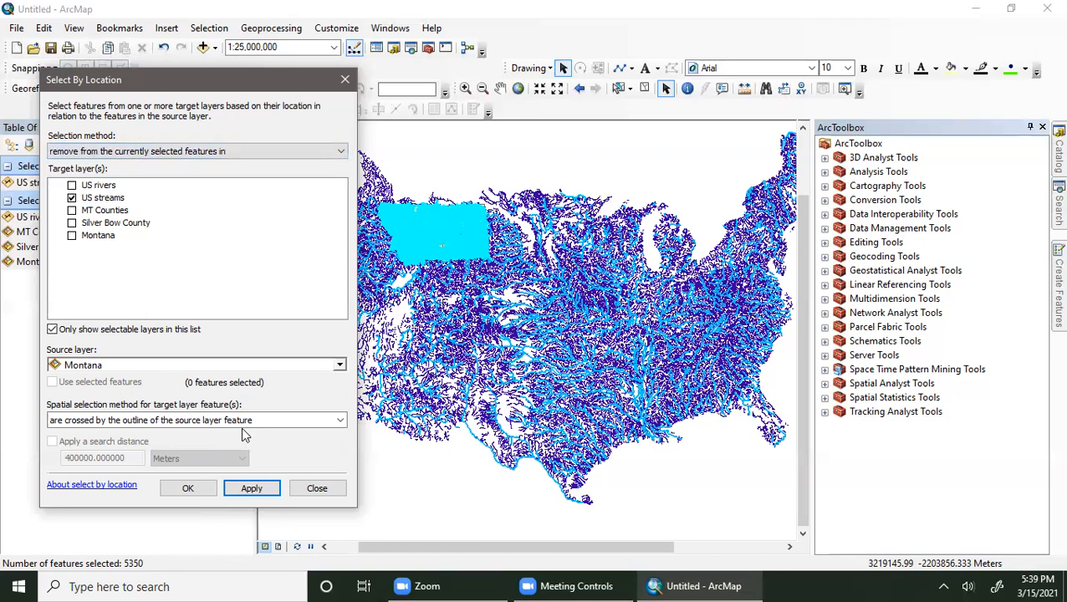
left_click(180, 420)
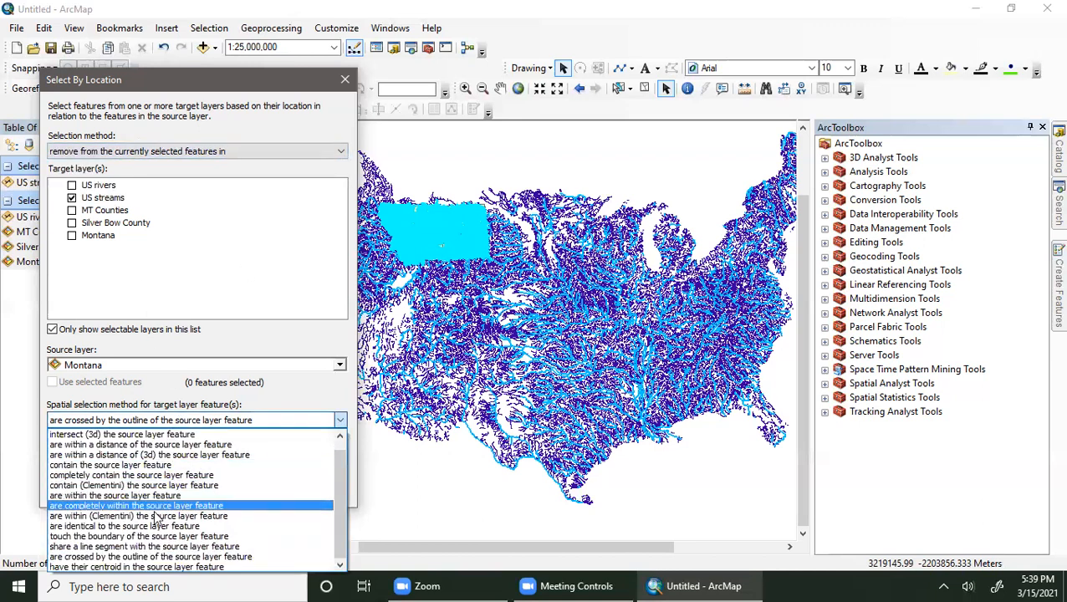
left_click(154, 547)
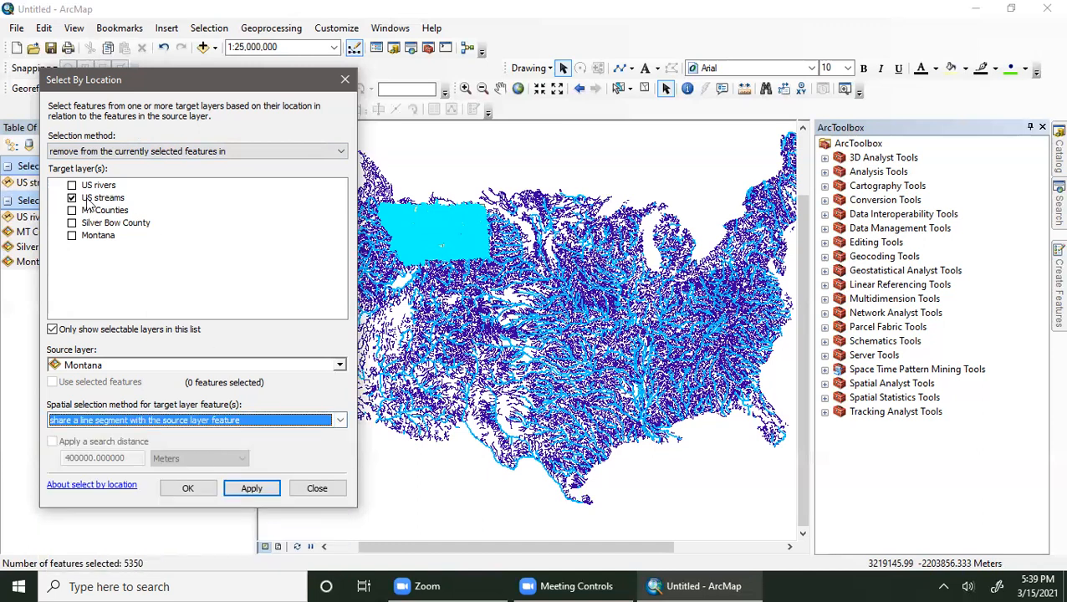
left_click(113, 361)
left_click(113, 380)
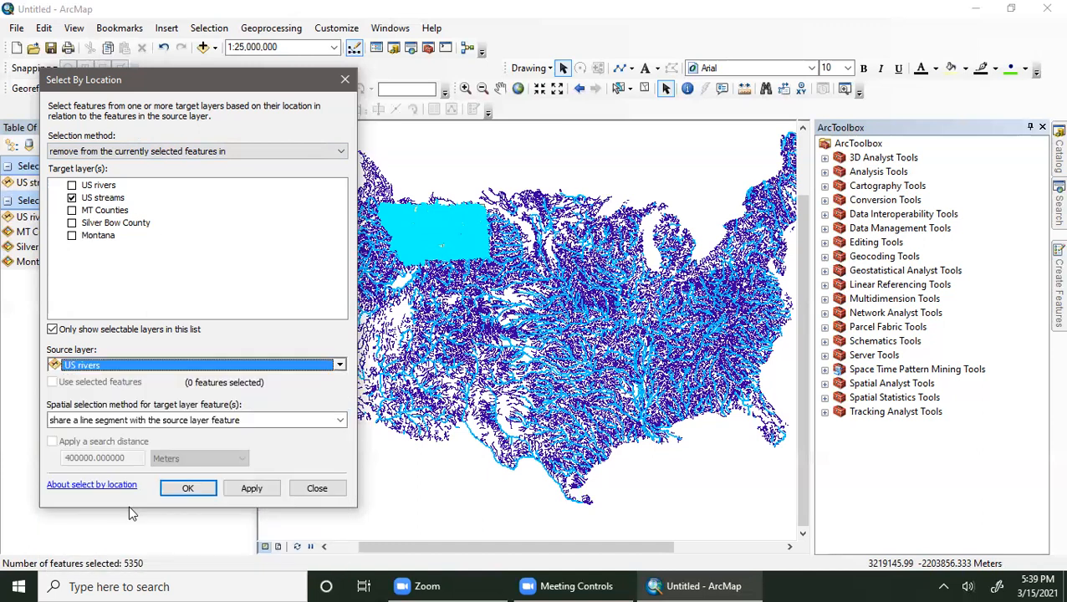
left_click(269, 488)
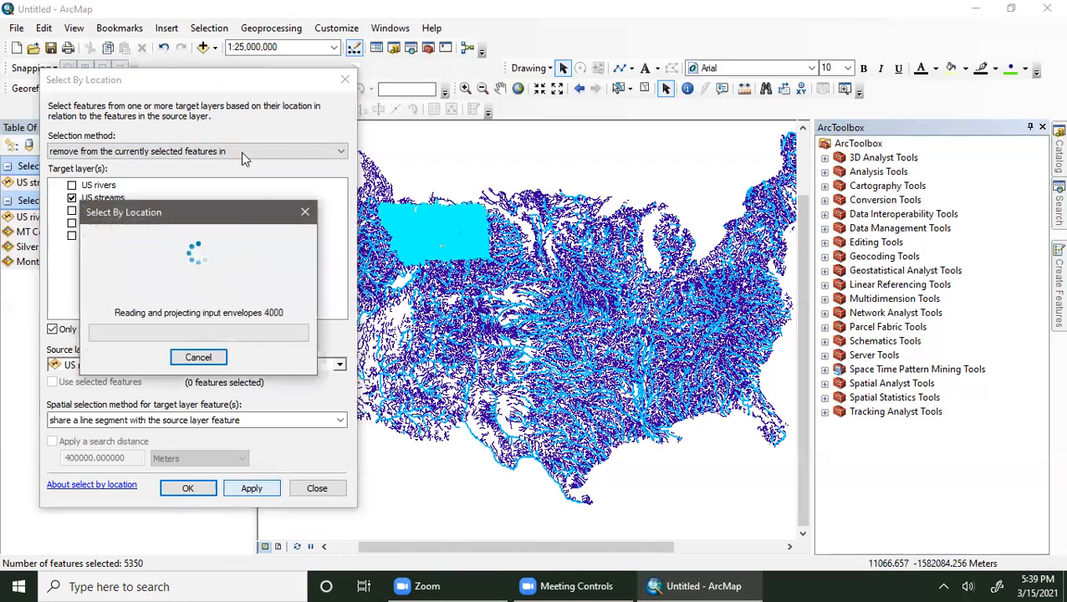
left_click_drag(202, 86, 185, 78)
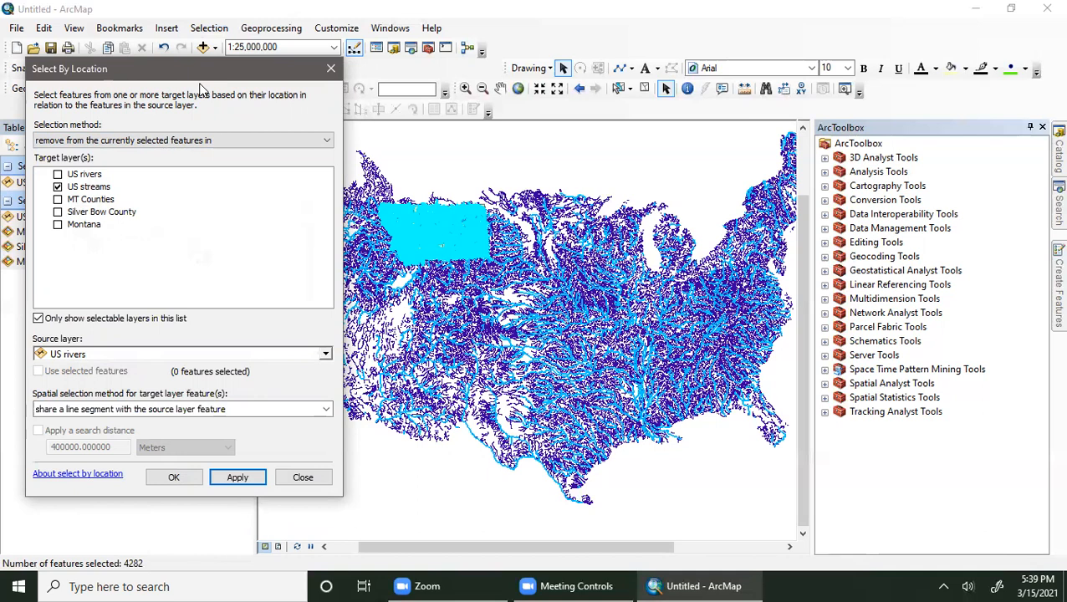
left_click_drag(174, 70, 222, 39)
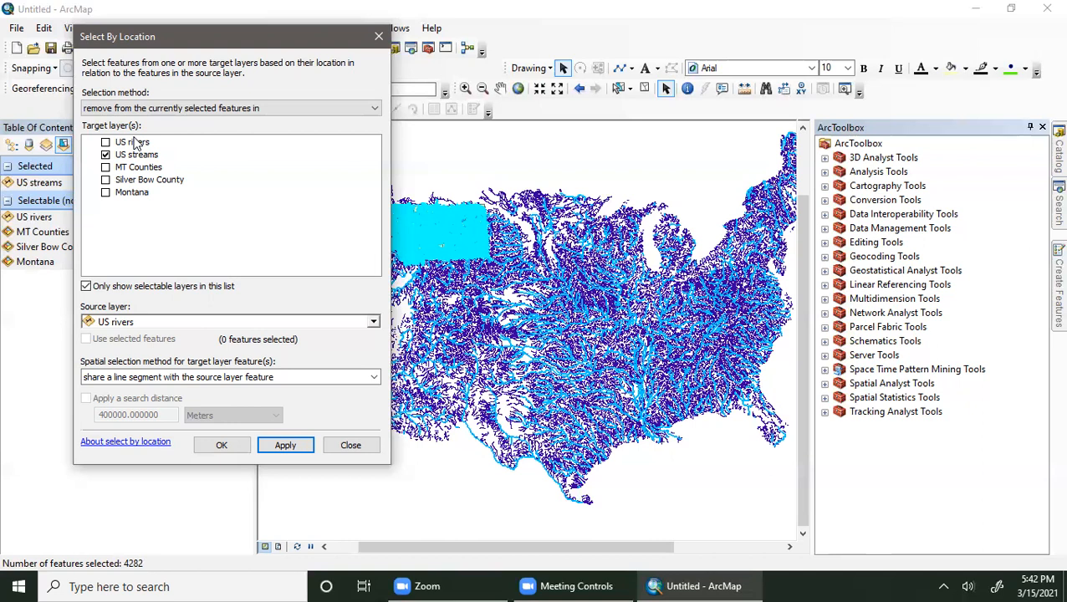
- Add the US streams that share a line segment with US rivers to the currently selected features
left_click(209, 108)
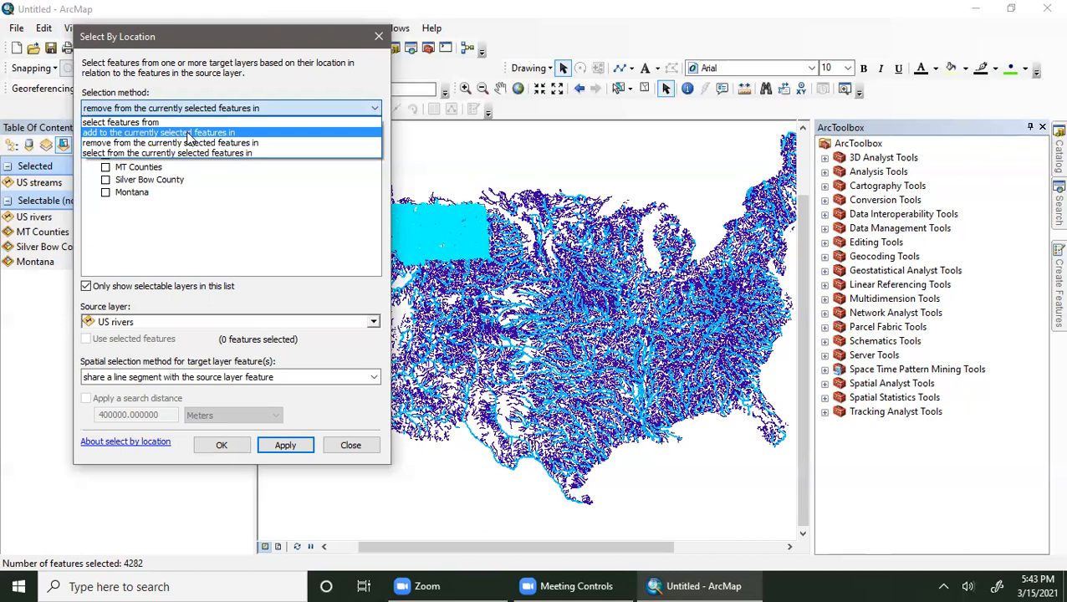
left_click(189, 134)
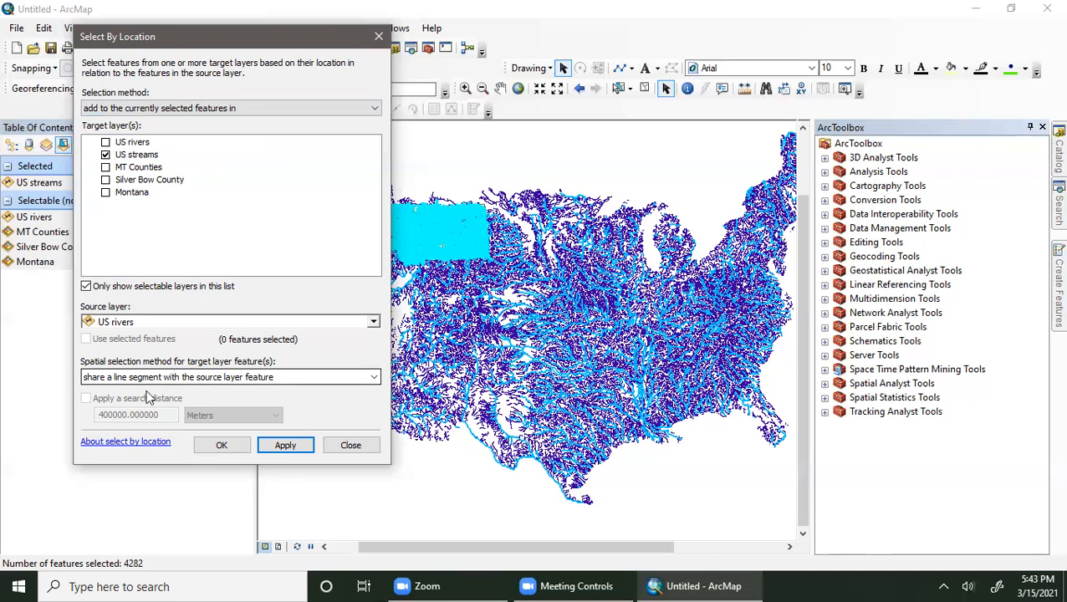
left_click(284, 444)
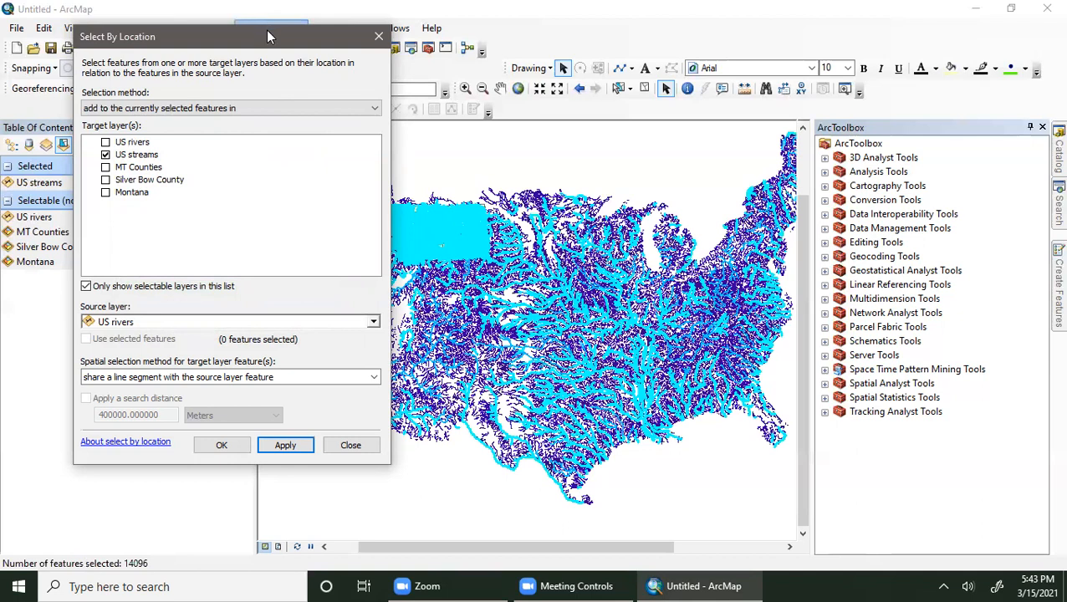
left_click_drag(268, 37, 229, 214)
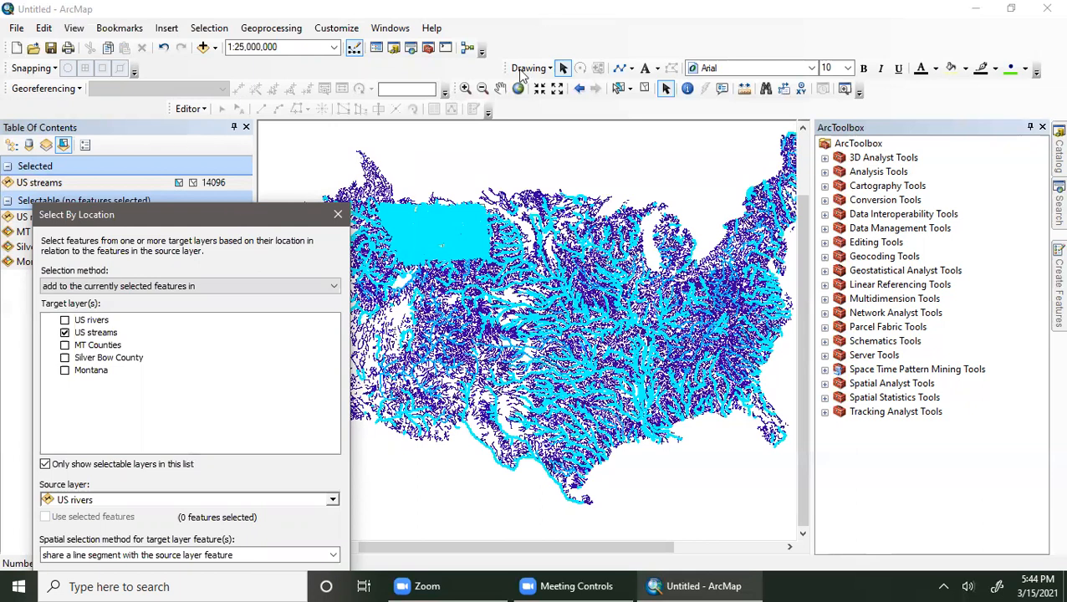
- Clear the current selection, and add the US streams that intersect the Montana source layer feature to the selection
left_click(644, 89)
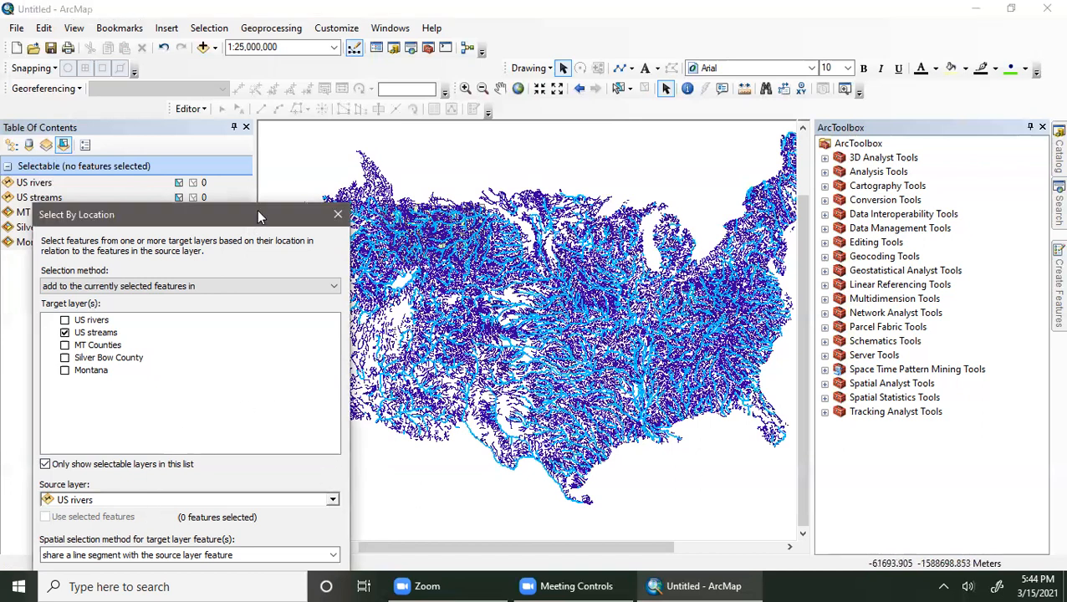
left_click_drag(257, 209, 464, 72)
left_click(428, 418)
scroll(413, 468, "up", 2)
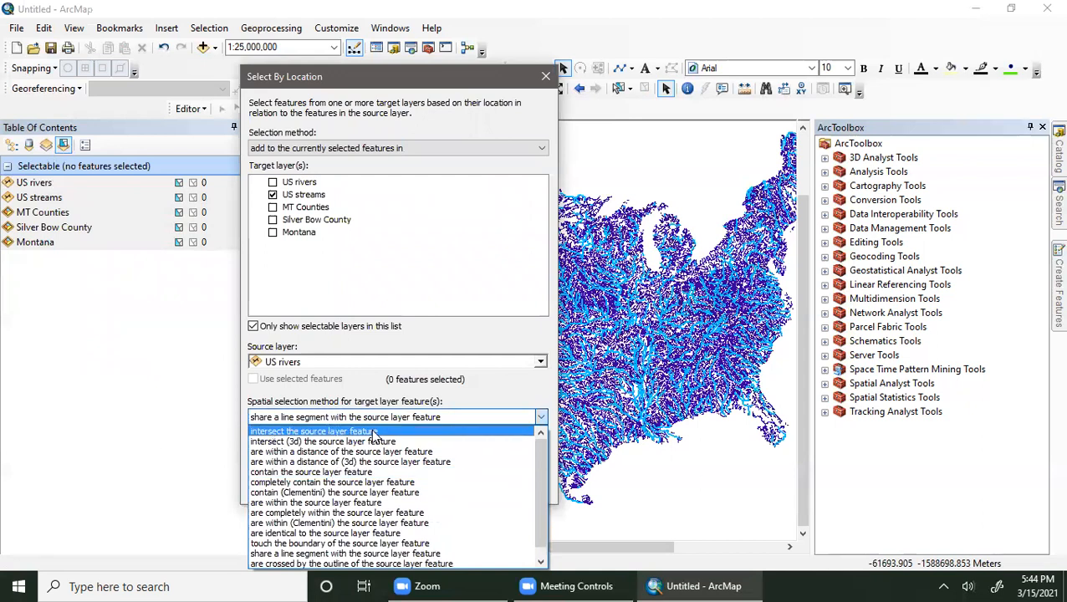
left_click(373, 434)
left_click(373, 360)
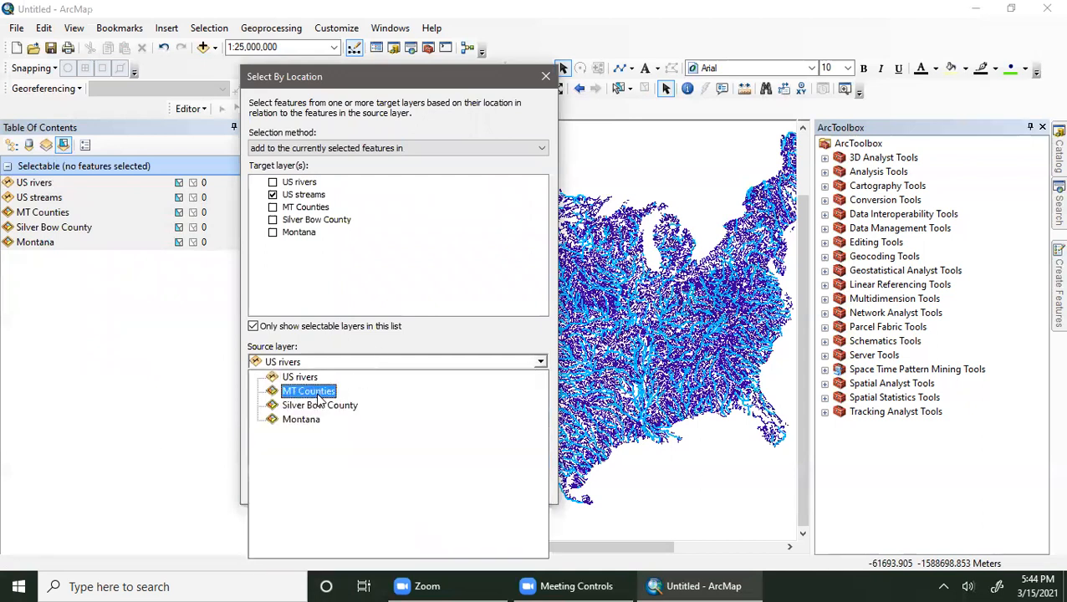
left_click(299, 421)
left_click(398, 487)
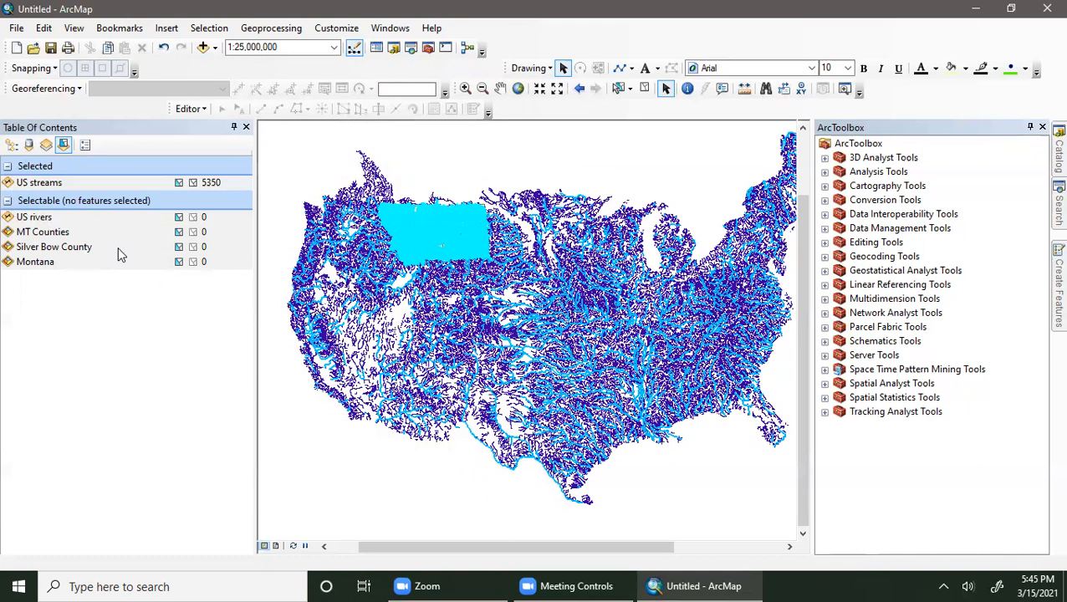
- Review the selection options for interactive selection, tolerance, color and warning threshold, and accept them
left_click(209, 29)
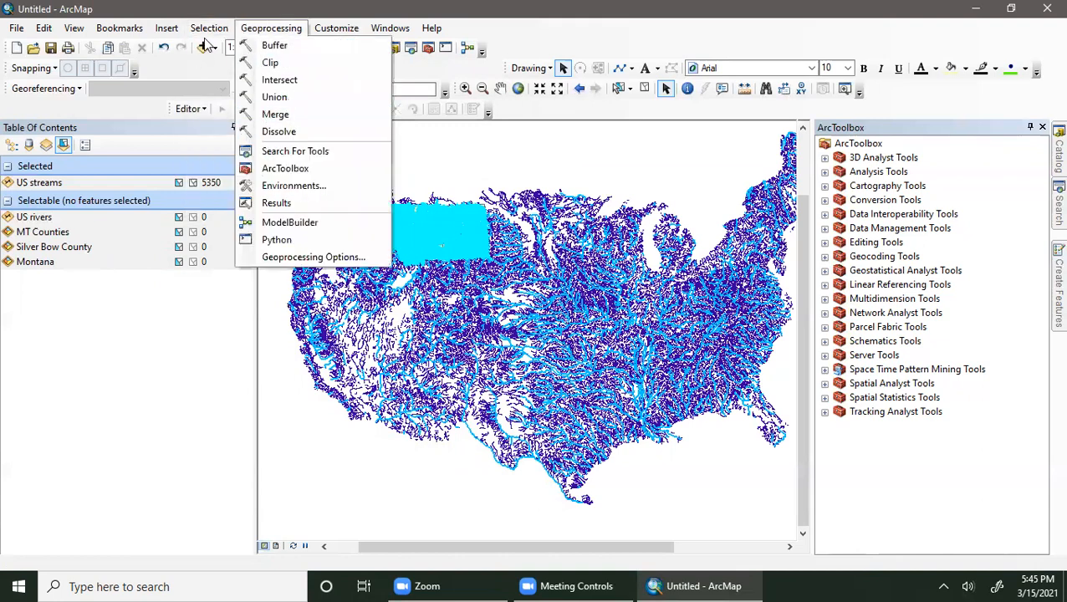
left_click(219, 204)
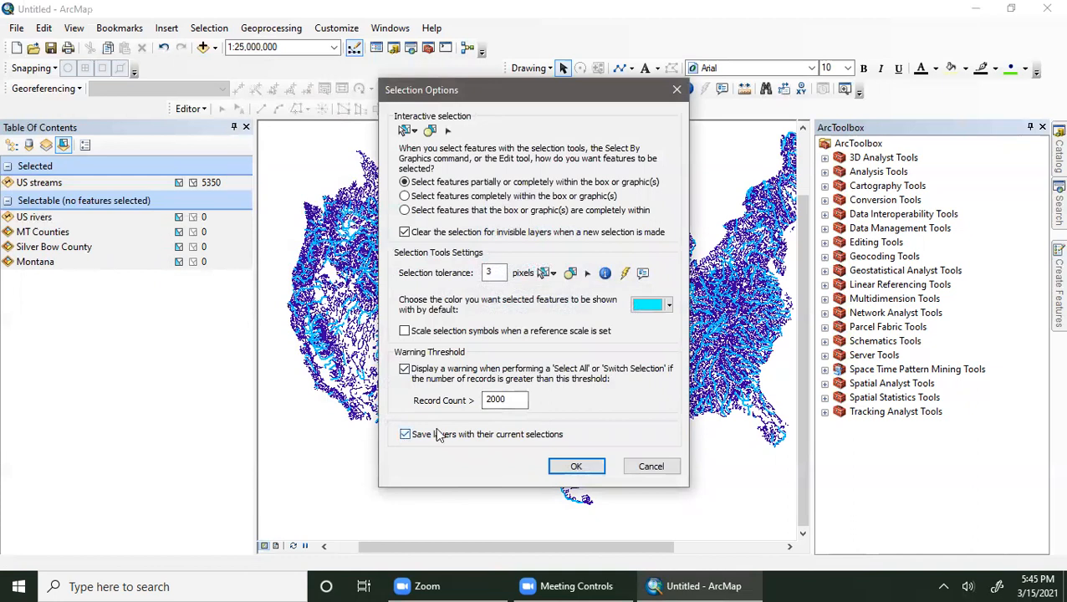
left_click(576, 466)
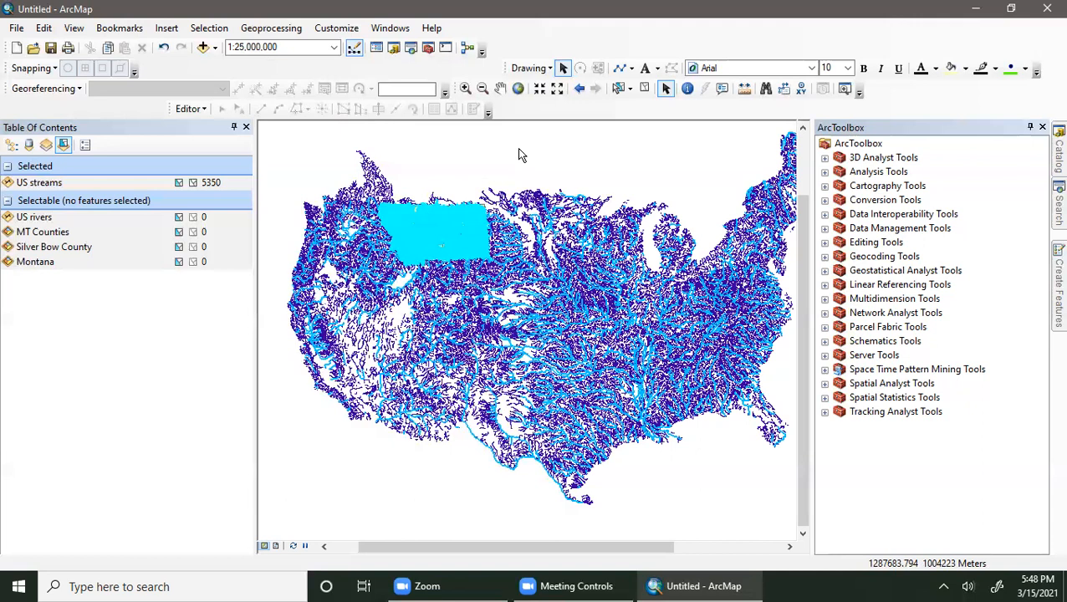
- Add the US streams that have their centroid in the Montana source layer feature to the currently selected features
left_click(209, 28)
left_click(223, 63)
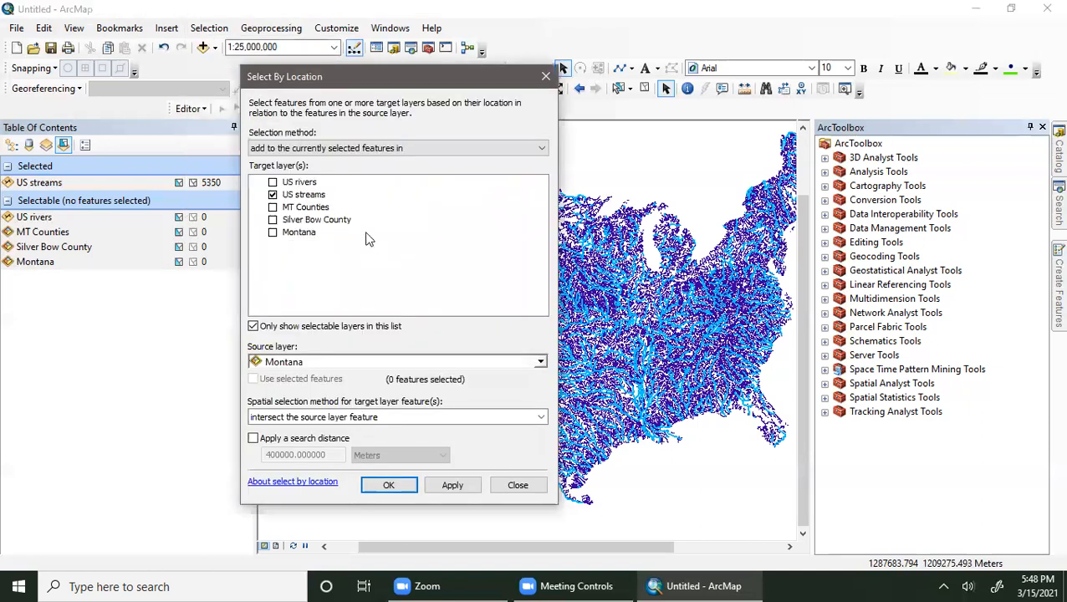
left_click(311, 417)
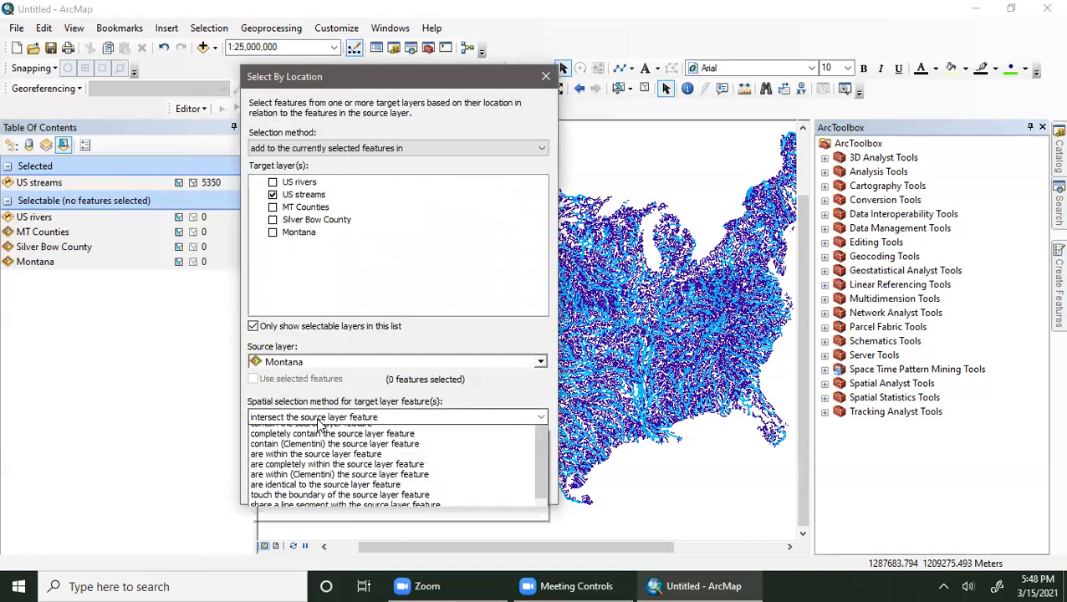
left_click(334, 563)
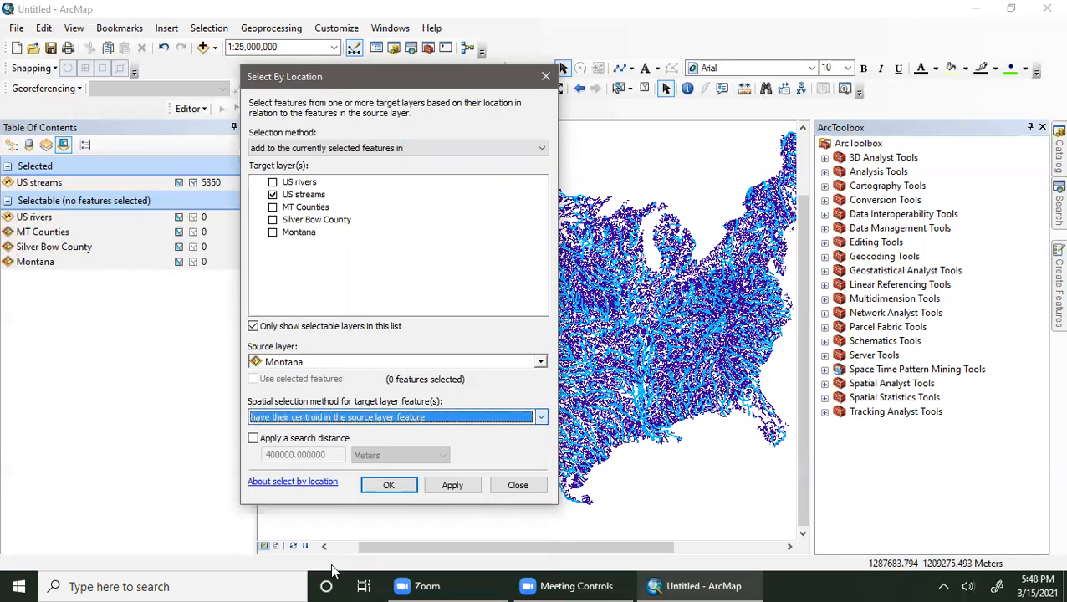
left_click(458, 489)
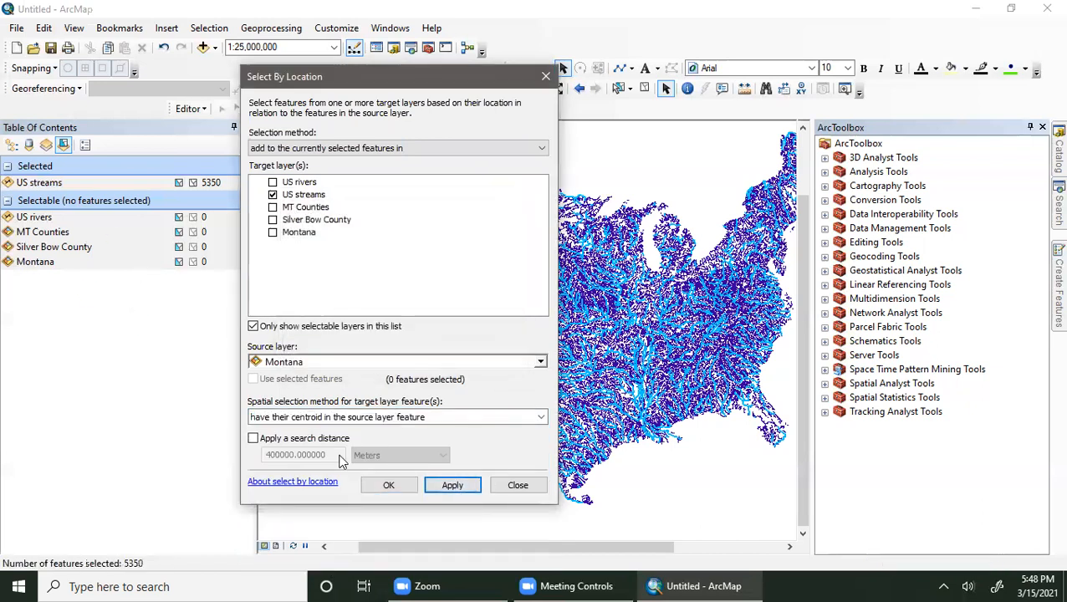
left_click(389, 486)
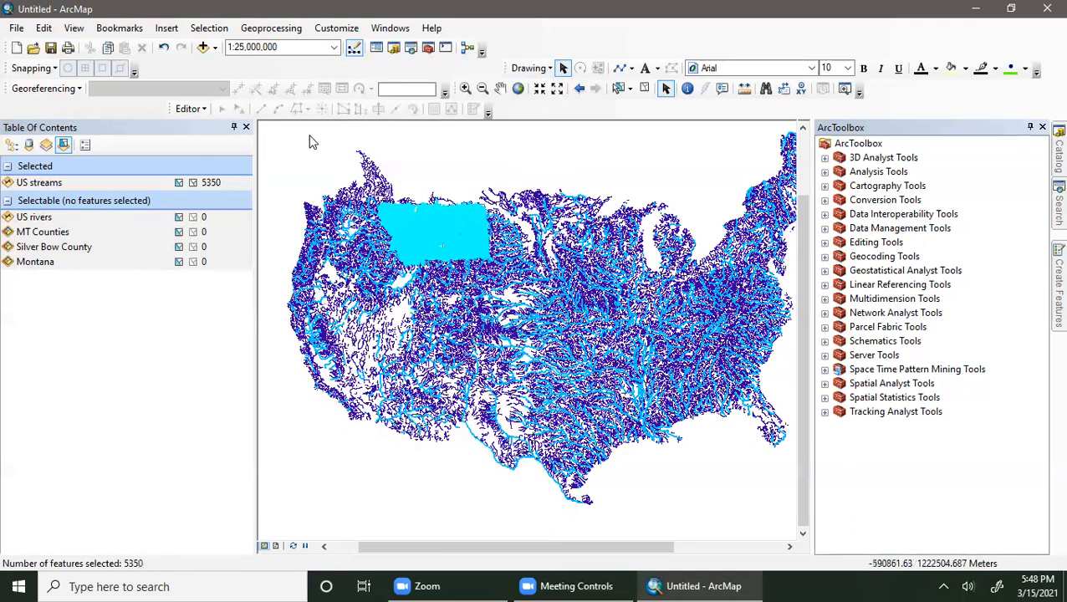
- Clear the selection, and make a new selection of the US streams that have their centroid in Montana
left_click(645, 92)
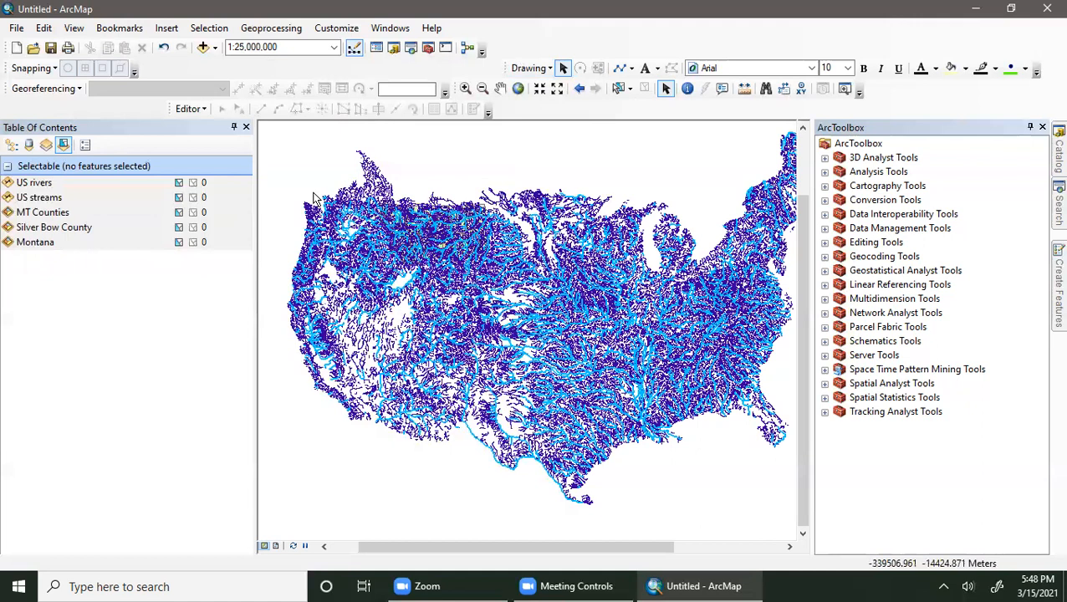
left_click(219, 32)
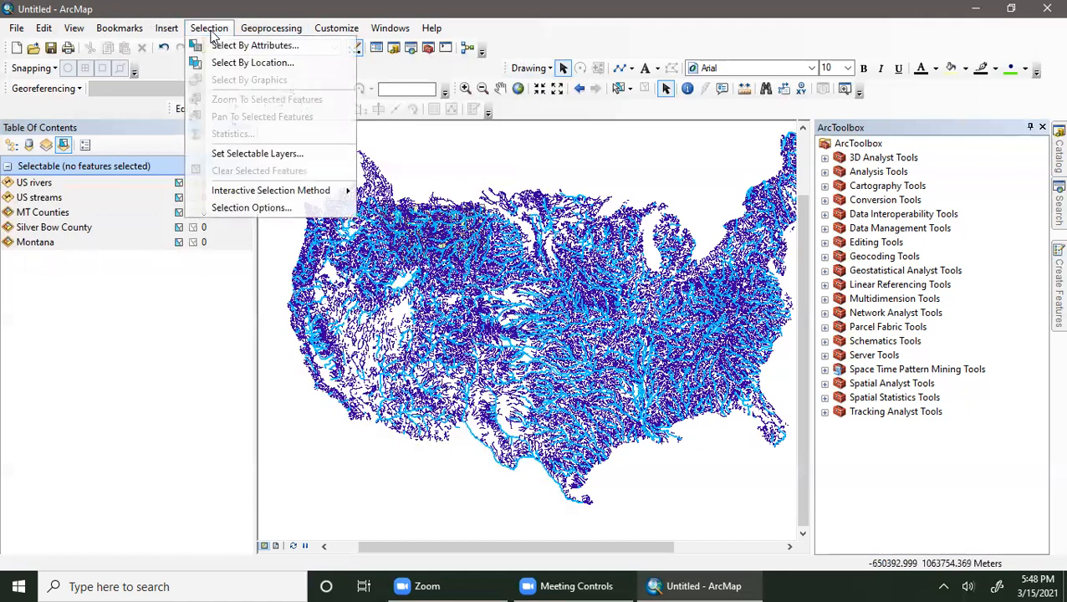
left_click(240, 64)
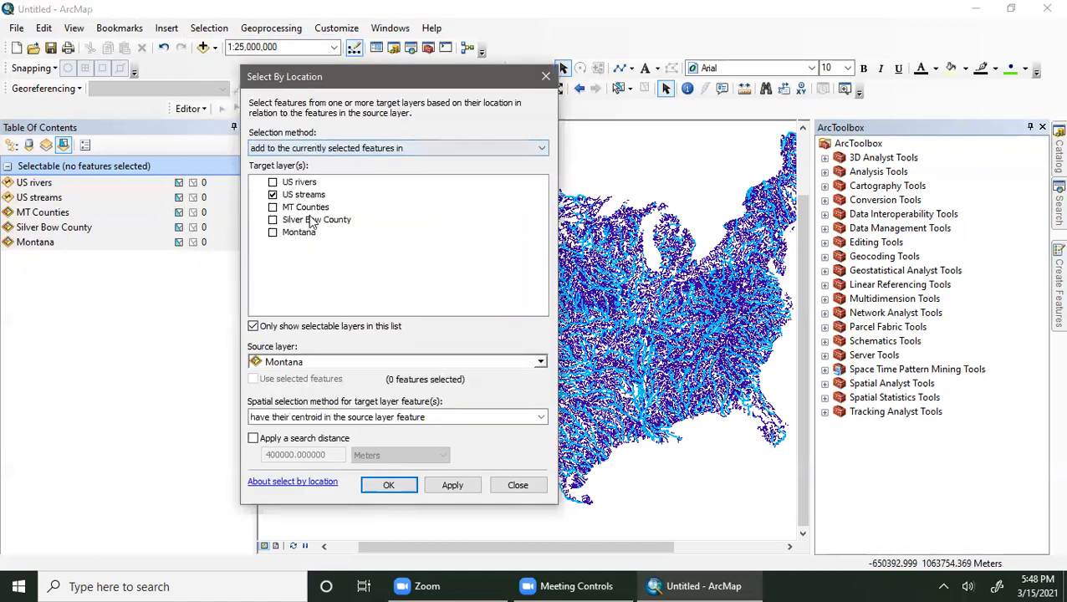
left_click(372, 148)
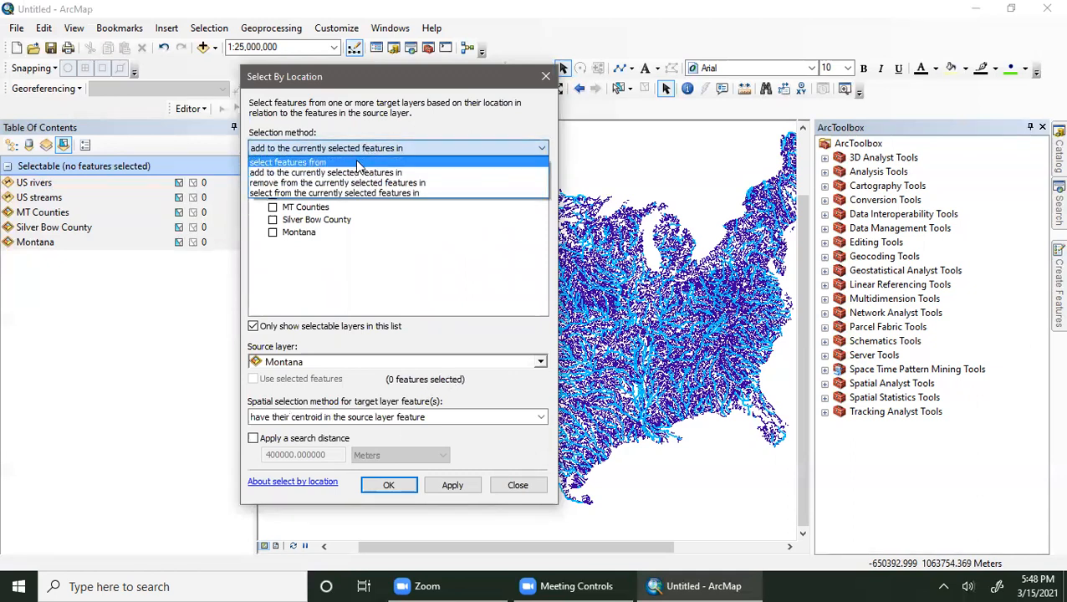
left_click(355, 162)
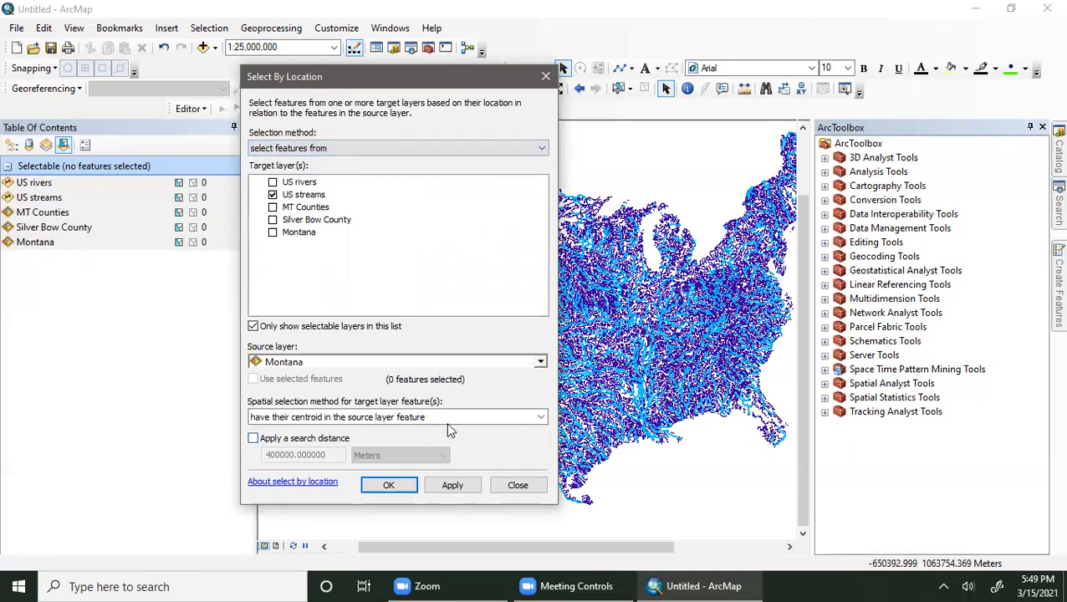
left_click(389, 490)
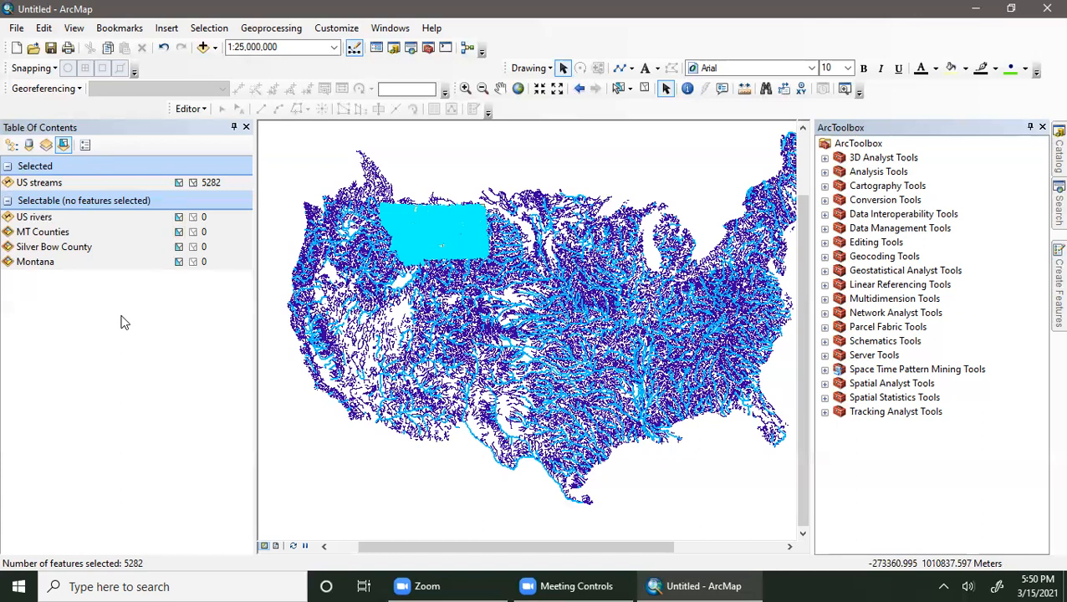
- Clear the selection, and set up a location selection with Silver Bow County as target layer and MT Counties as source layer
left_click(643, 89)
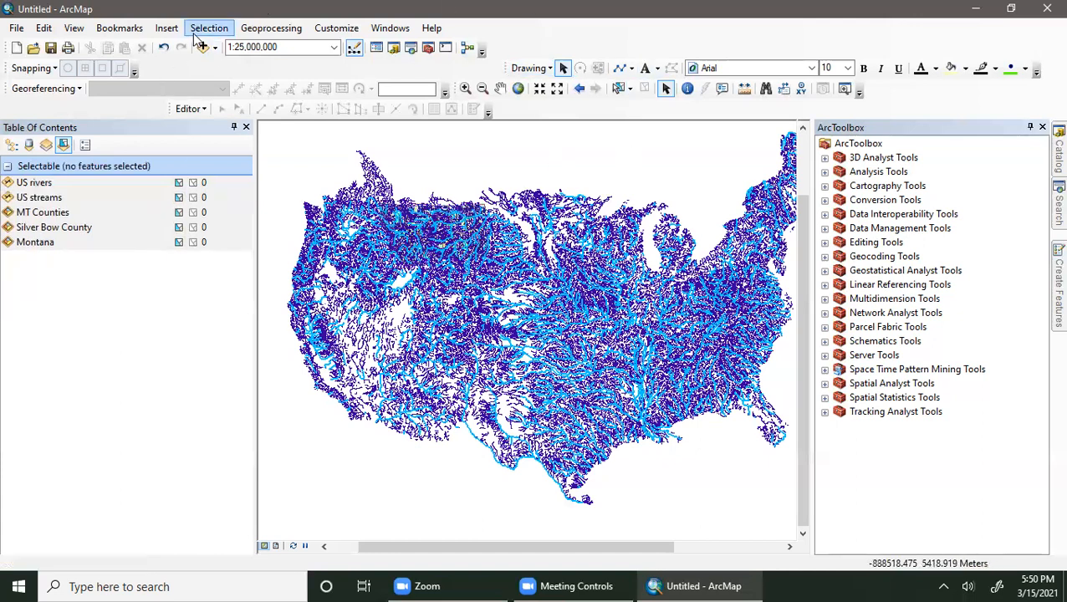
left_click(193, 33)
left_click(280, 63)
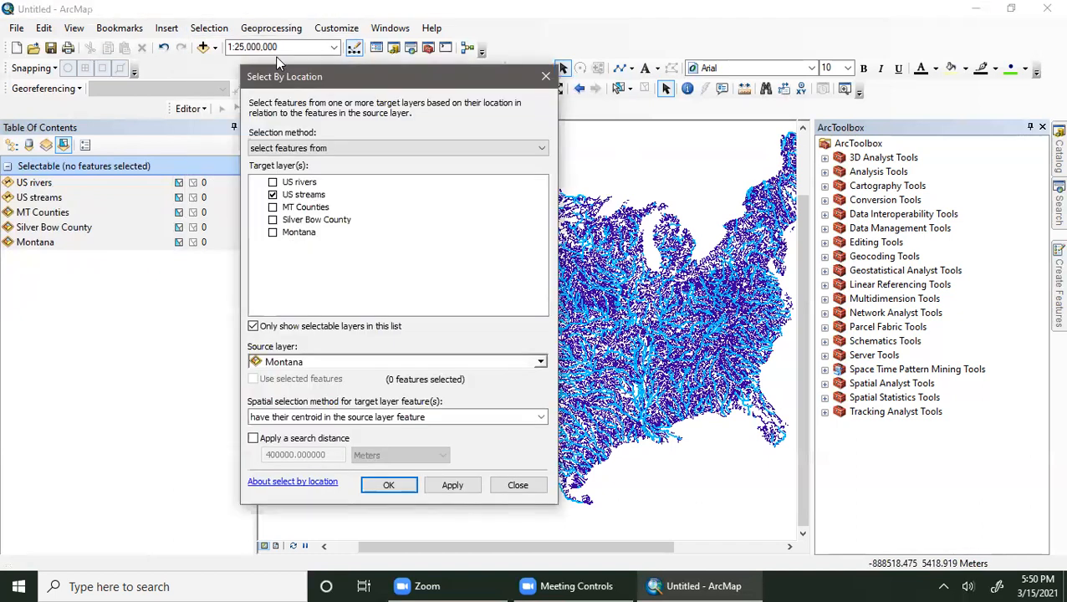
left_click(272, 219)
left_click(273, 195)
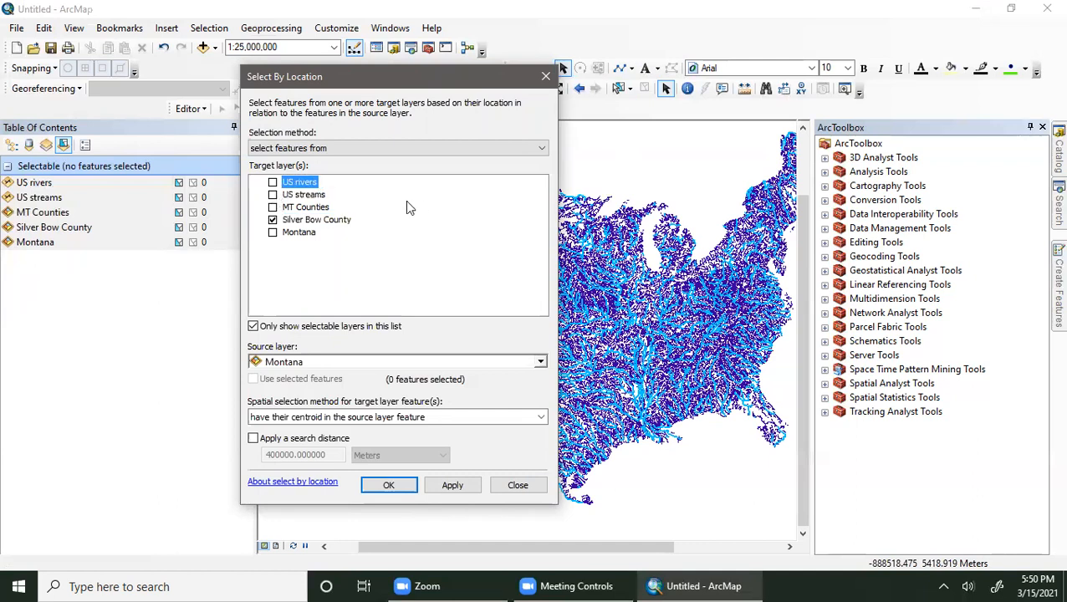
left_click(347, 361)
left_click(309, 405)
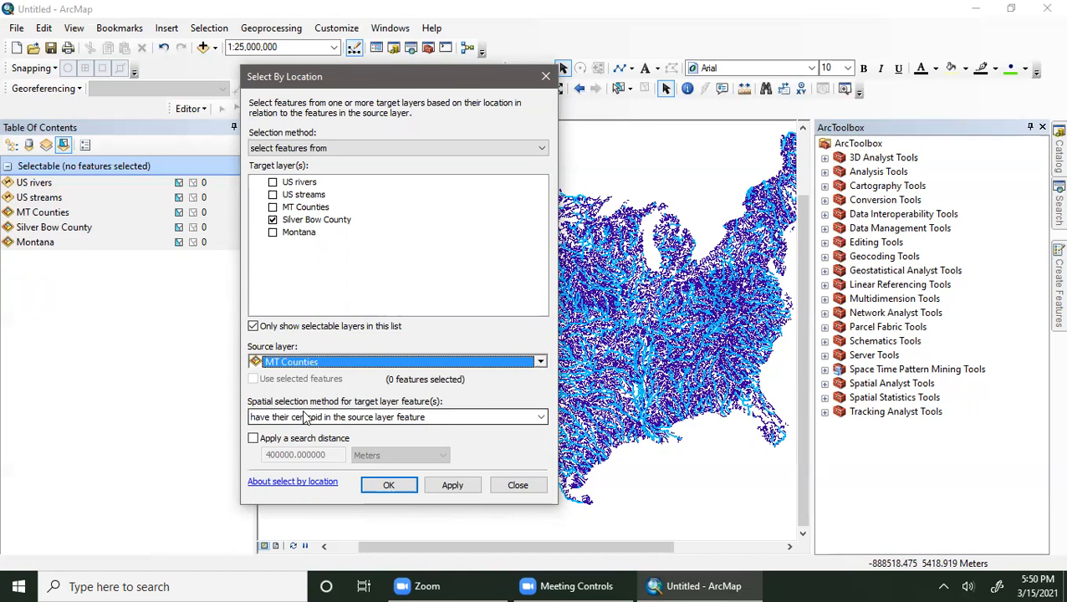
left_click(418, 147)
left_click(398, 162)
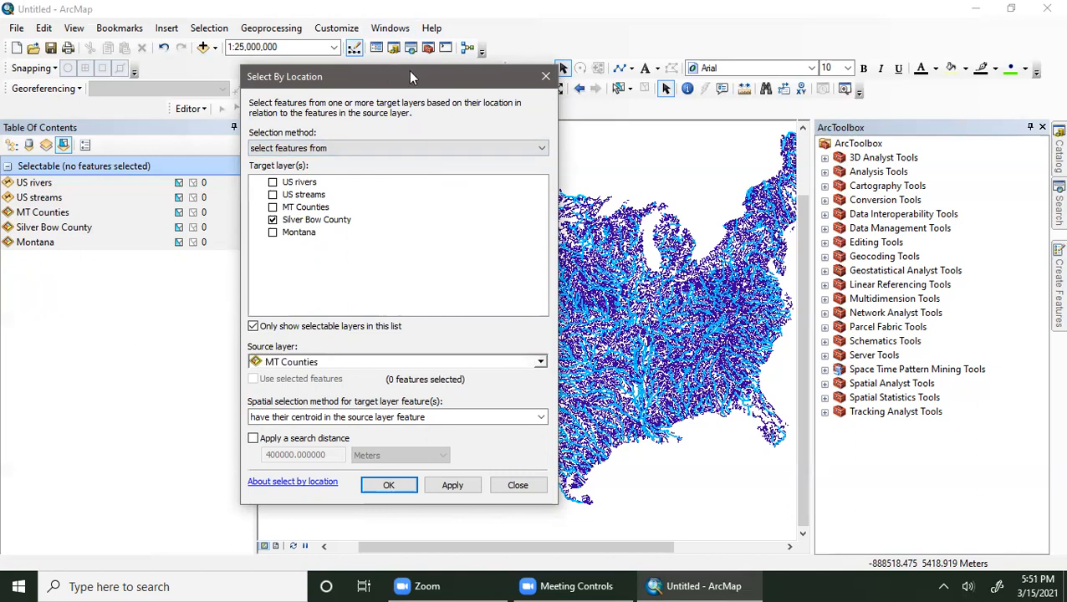
left_click_drag(410, 77, 756, 30)
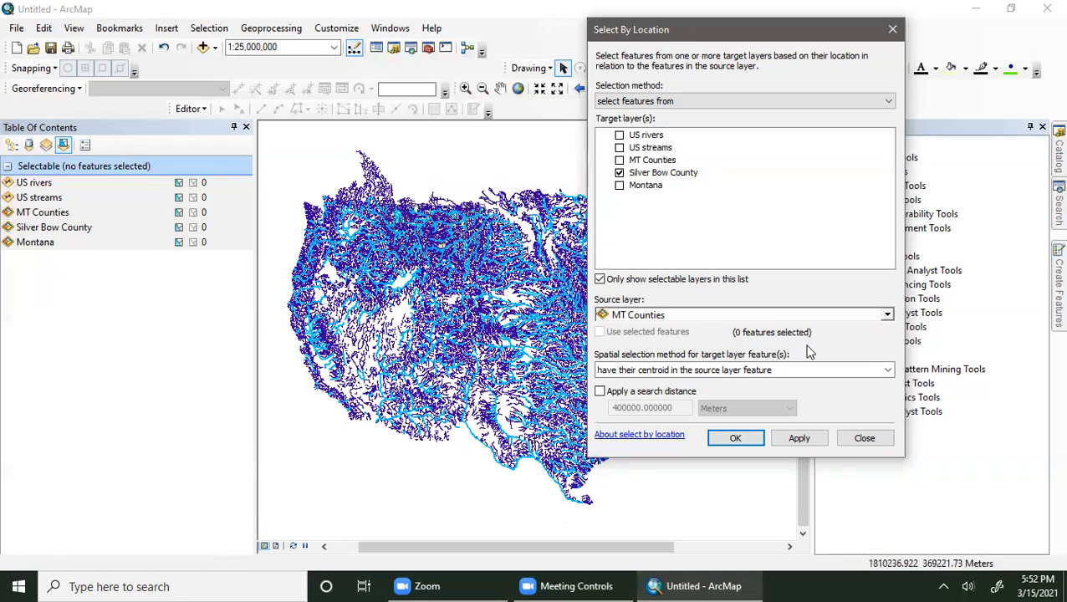
left_click(864, 438)
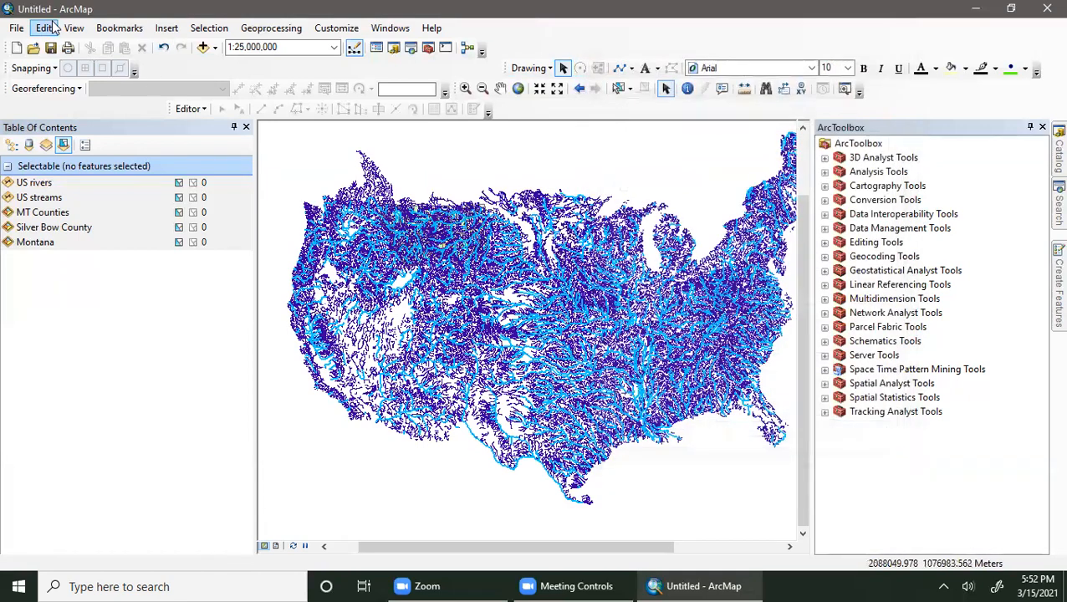
- Start a new blank map, discarding the changes to the current untitled map
left_click(17, 48)
double_click(458, 194)
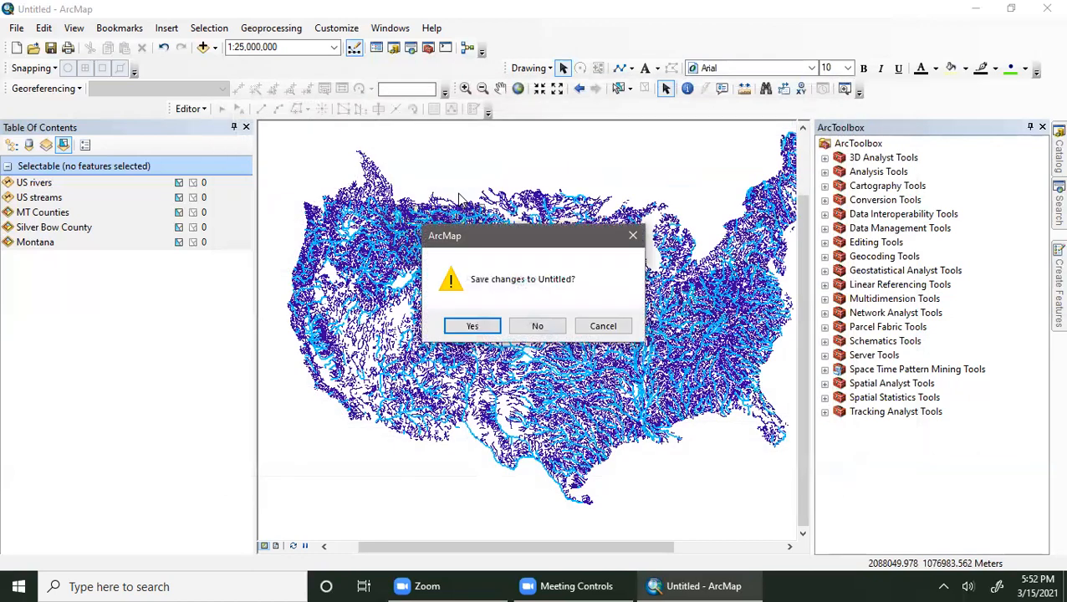
left_click(545, 329)
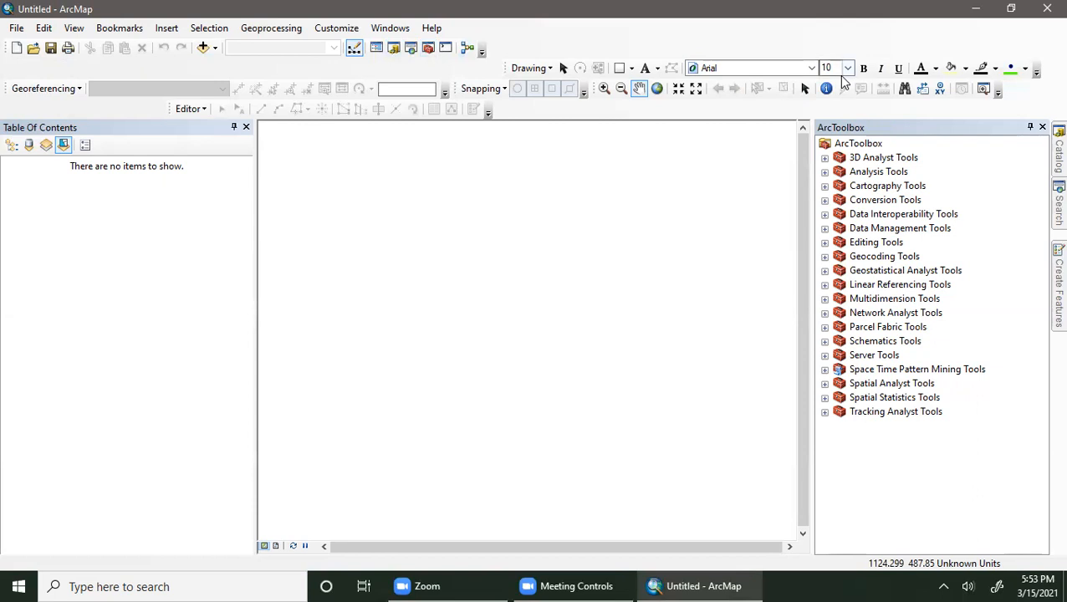
- Add all the datasets in the Analysis tools folder to the map, and list the layers by drawing order
left_click(203, 48)
double_click(390, 212)
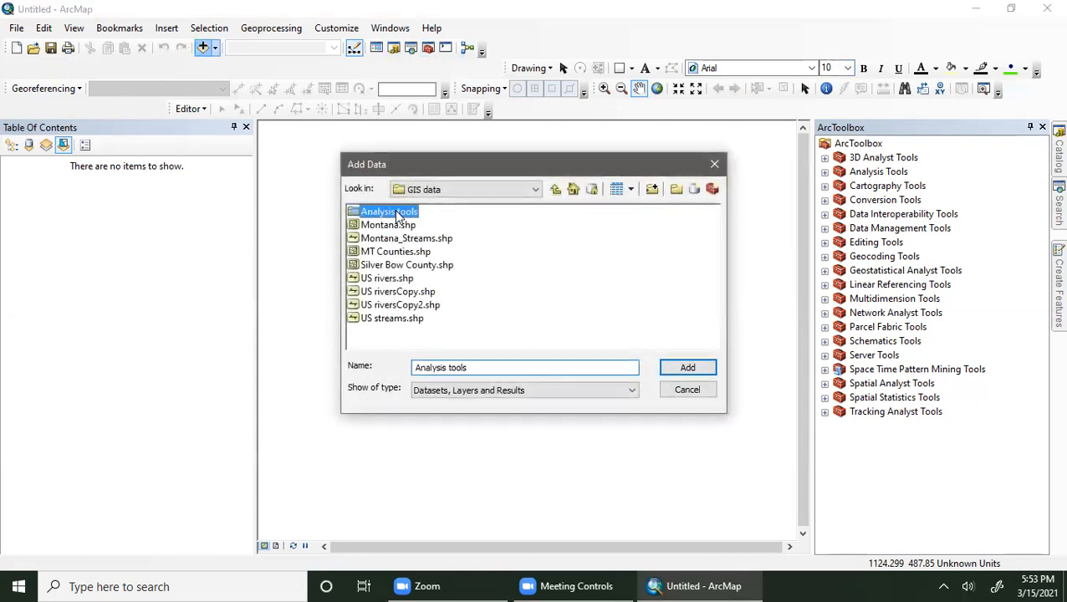
left_click_drag(401, 306, 374, 193)
left_click(688, 368)
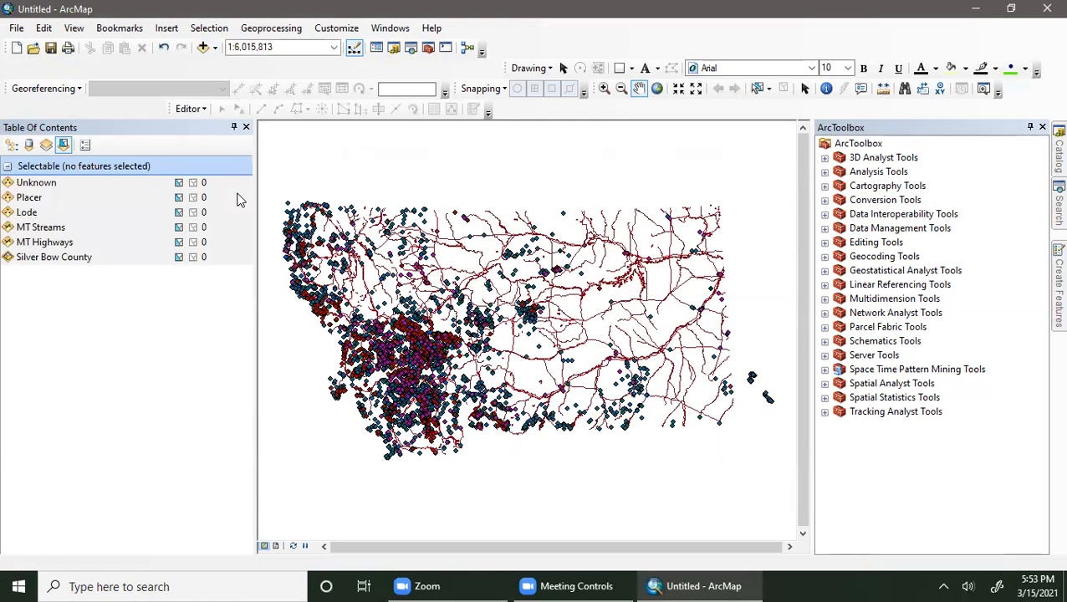
left_click(11, 144)
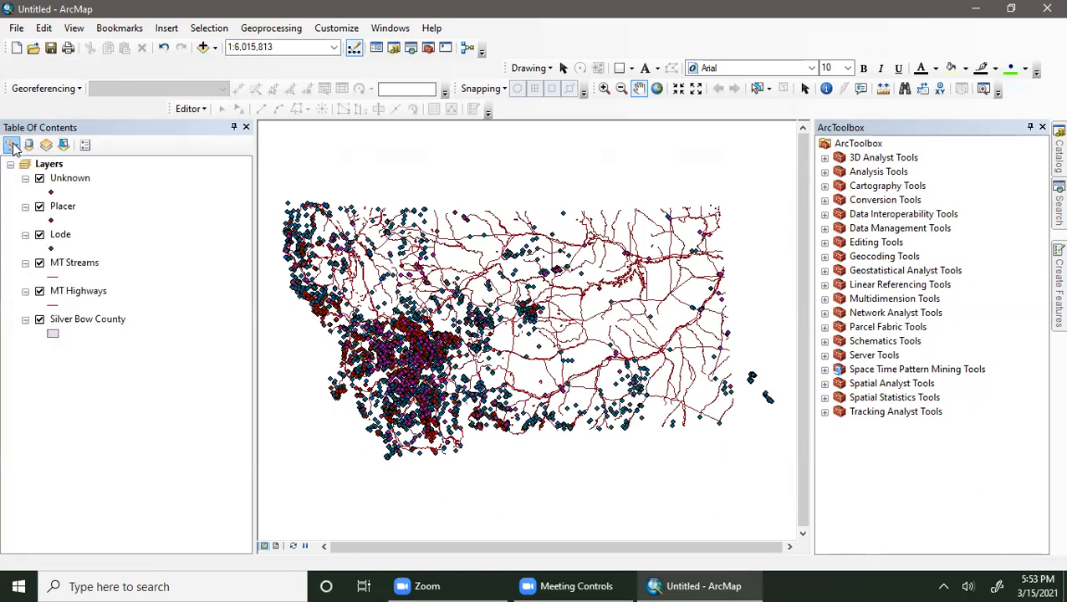
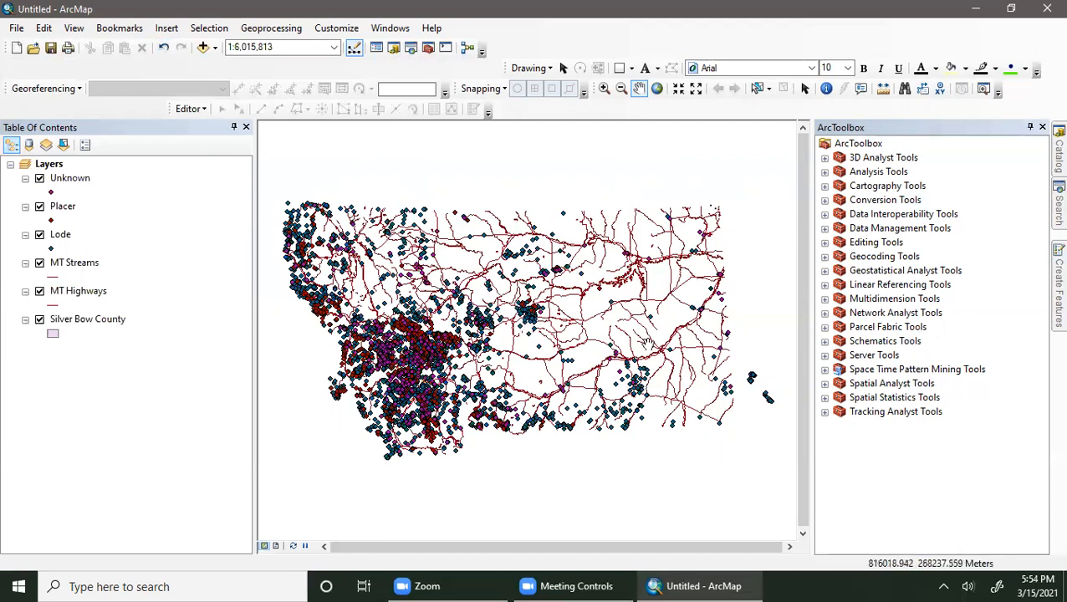
- Merge the Unknown, Placer and Lode layers with the Merge tool into the default output dataset Unknown_Merge
left_click(825, 228)
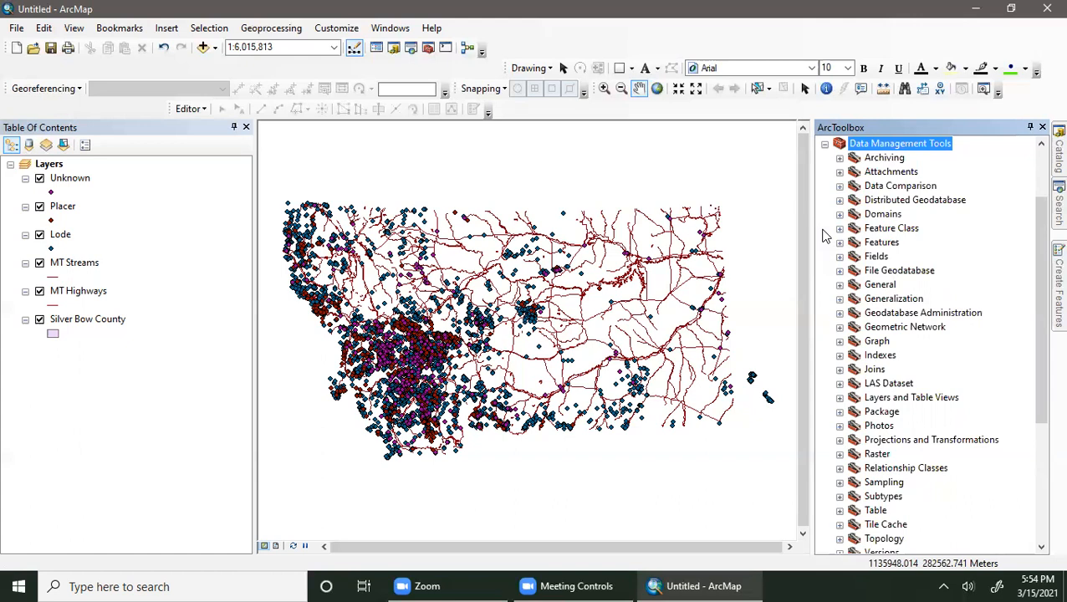
left_click(839, 284)
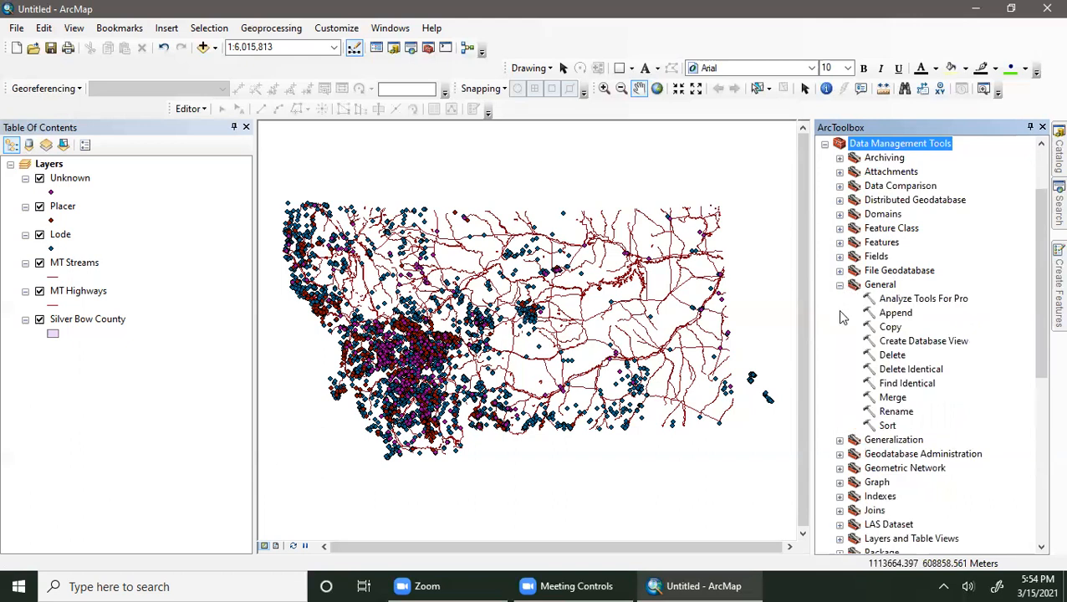
double_click(893, 398)
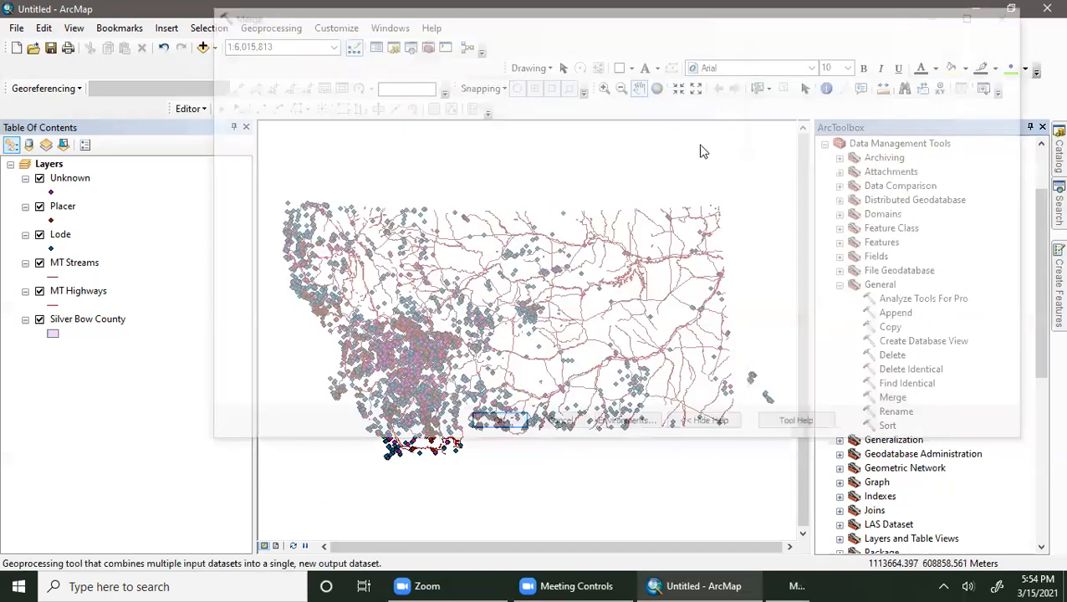
left_click(692, 59)
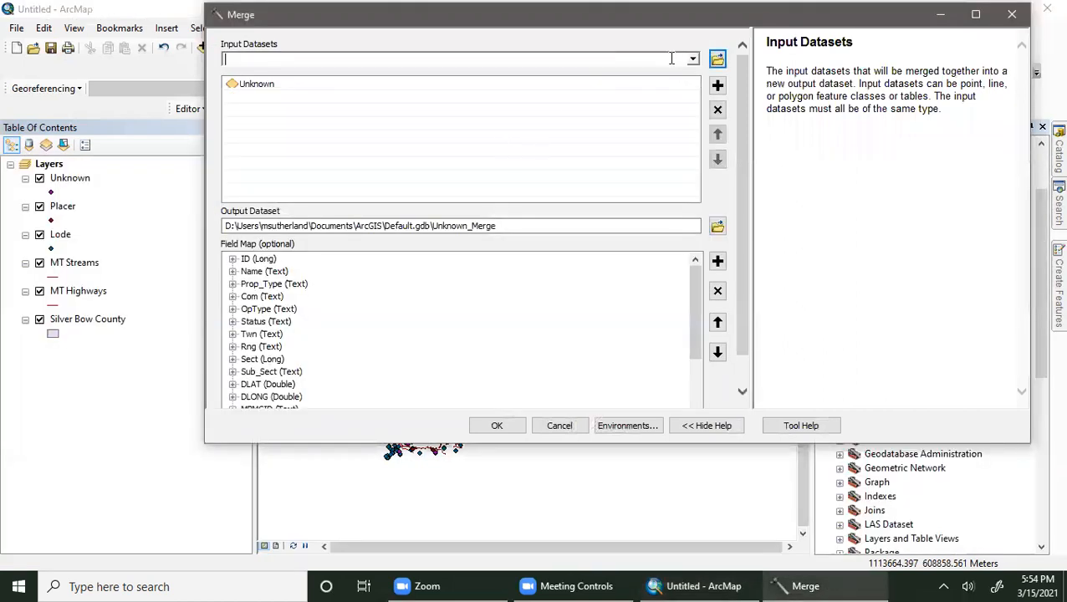
left_click(692, 60)
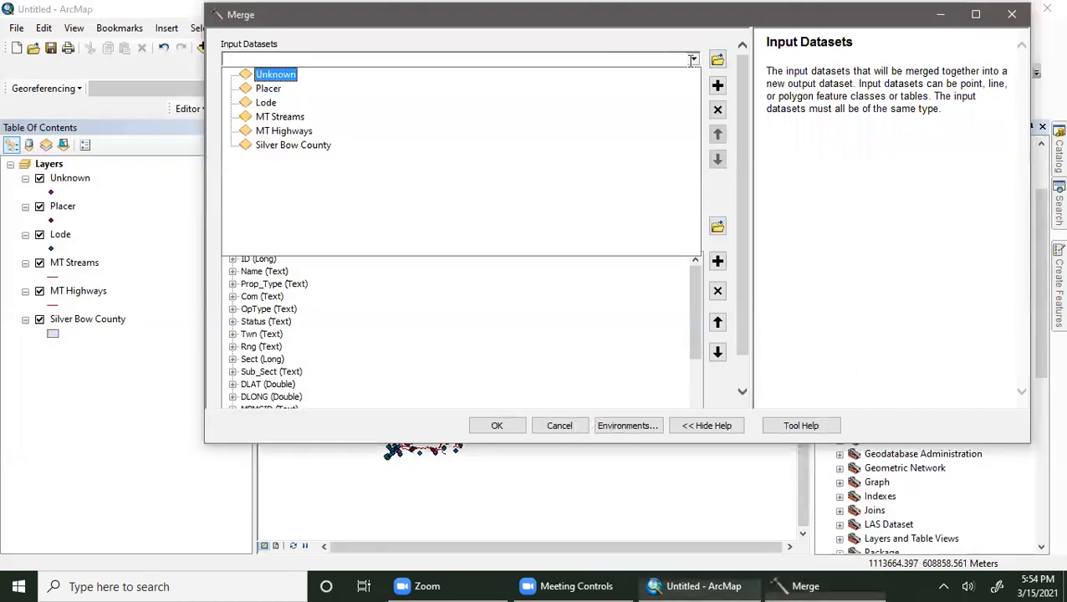
left_click(293, 95)
left_click(693, 60)
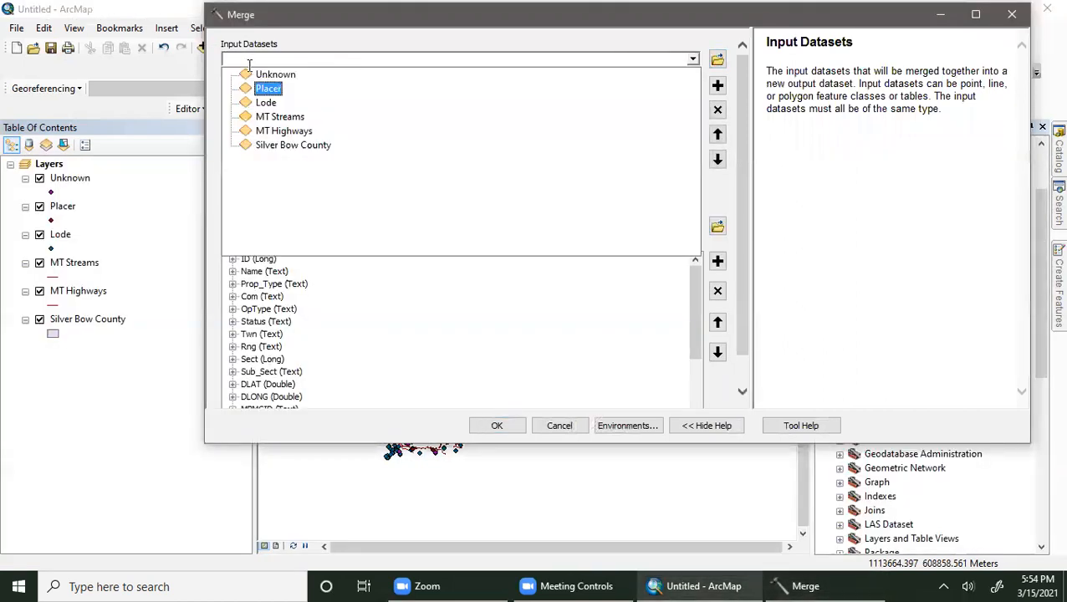
left_click(265, 102)
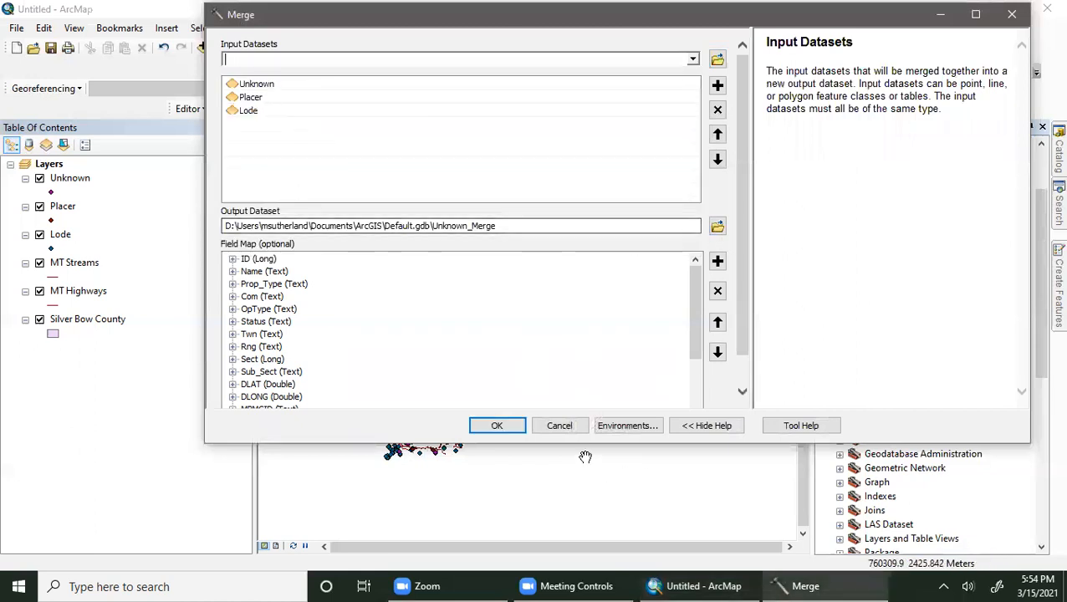
left_click(496, 426)
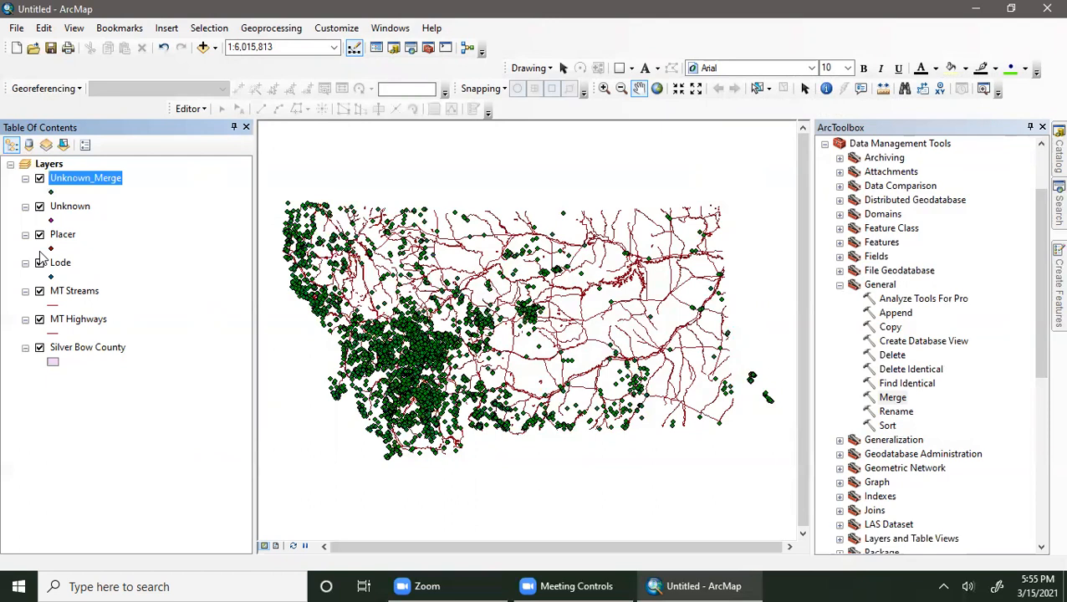
- Hide the Unknown, Placer and Lode layers, and select the Unknown_Merge layer
left_click(40, 207)
left_click(39, 235)
left_click(40, 263)
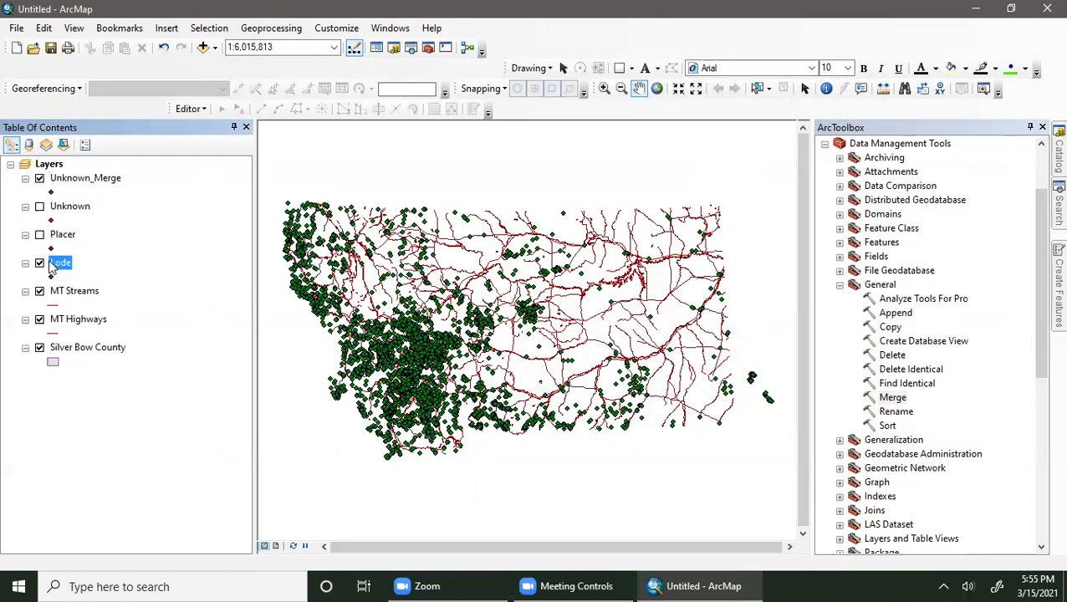
left_click(95, 179)
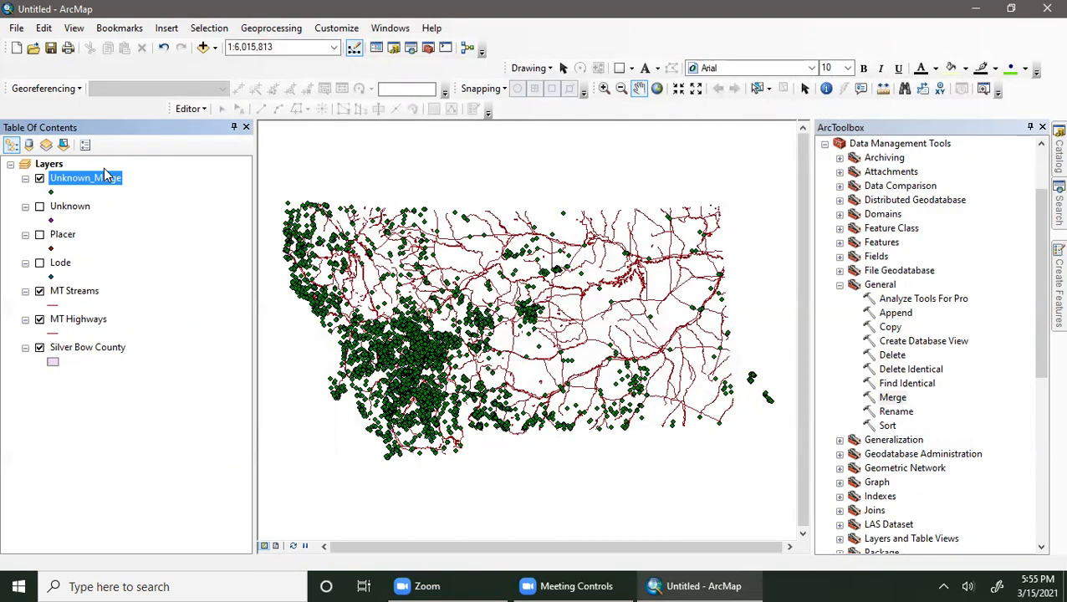
- Start a location selection using "select features from", and check which layers are set as selectable
left_click(194, 29)
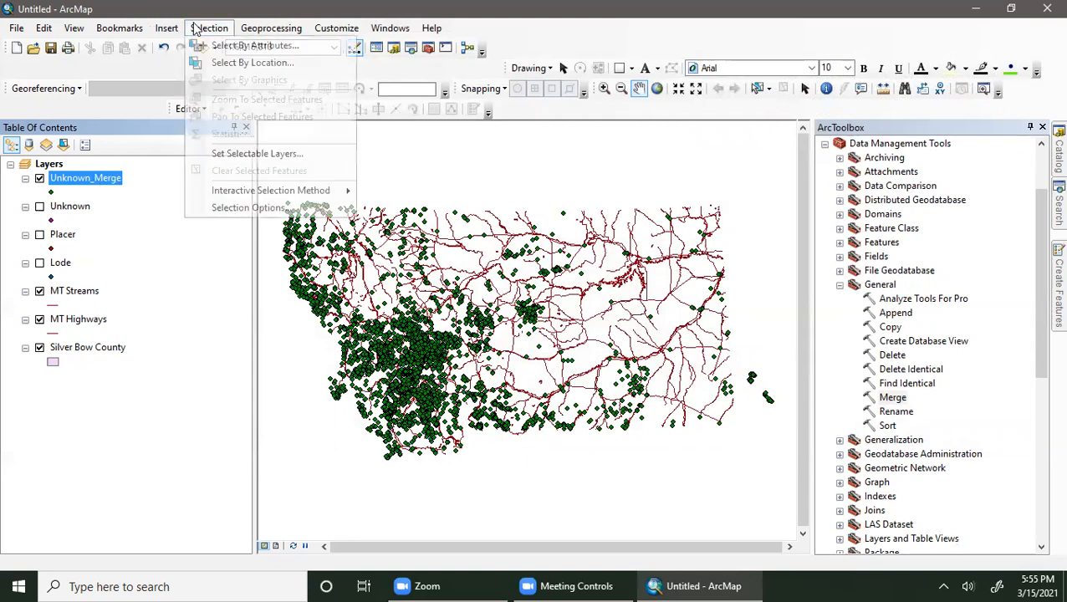
left_click(199, 63)
left_click(684, 103)
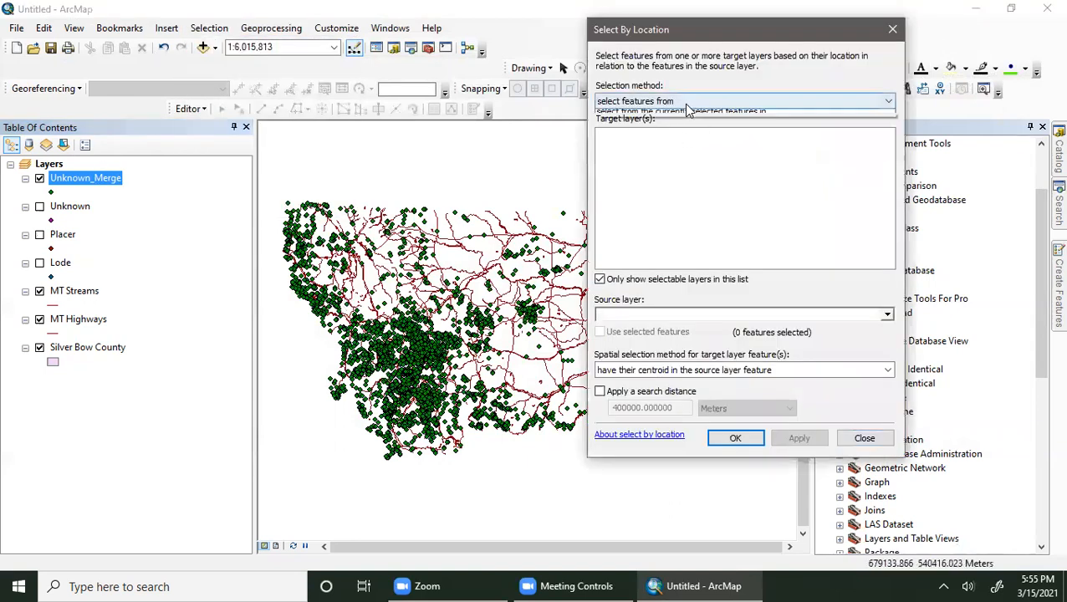
left_click(687, 117)
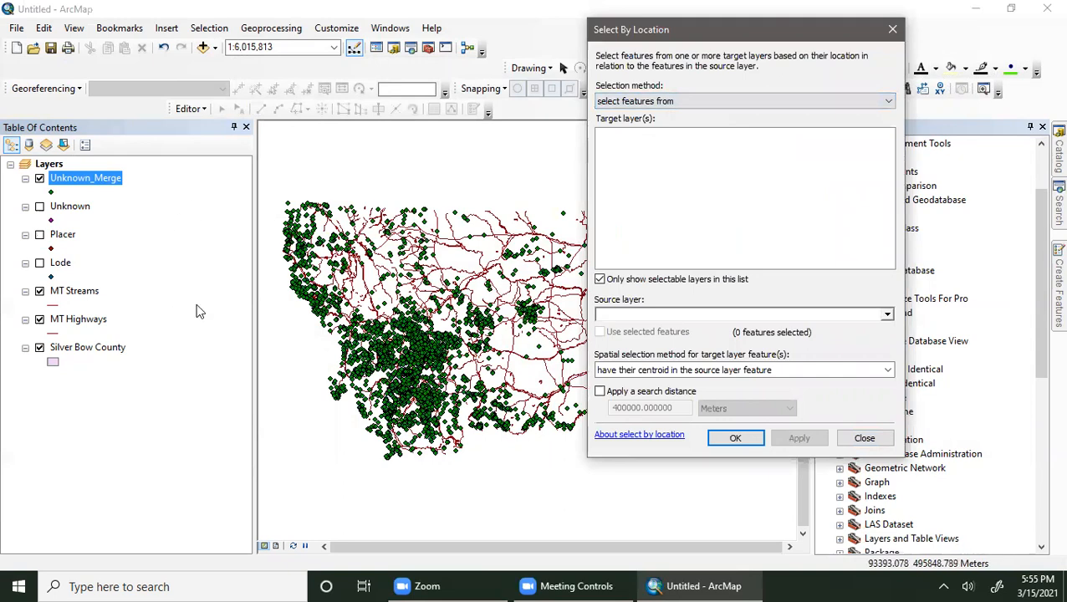
left_click(205, 29)
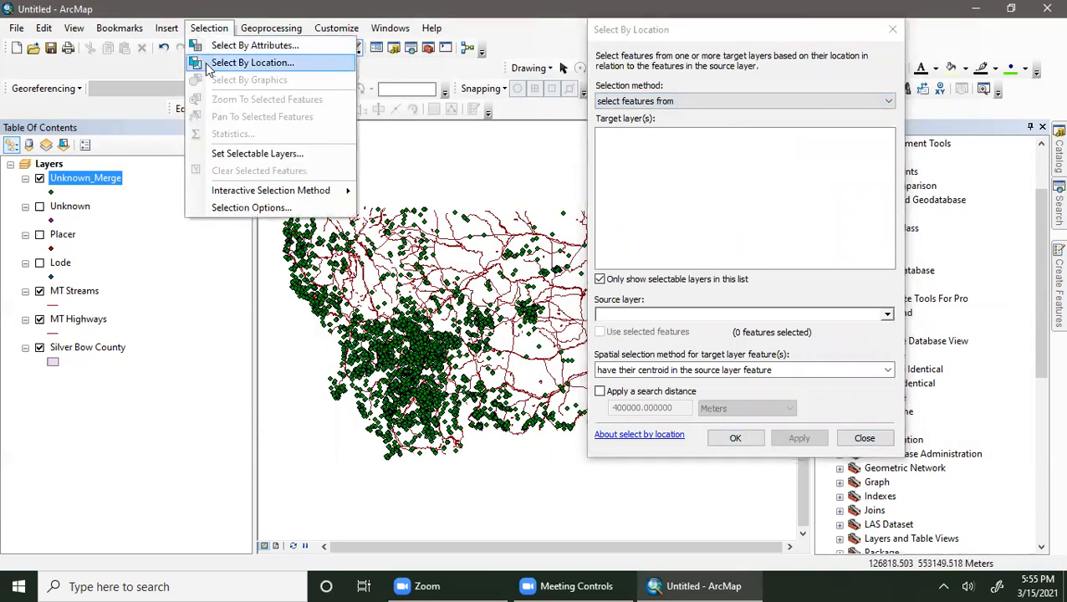
left_click(253, 154)
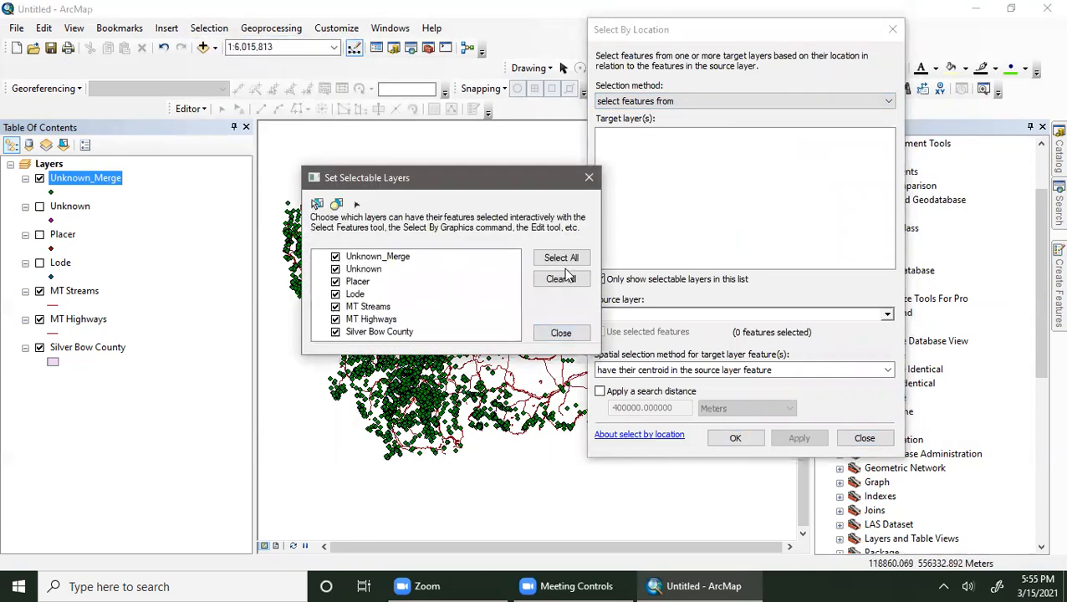
left_click(582, 335)
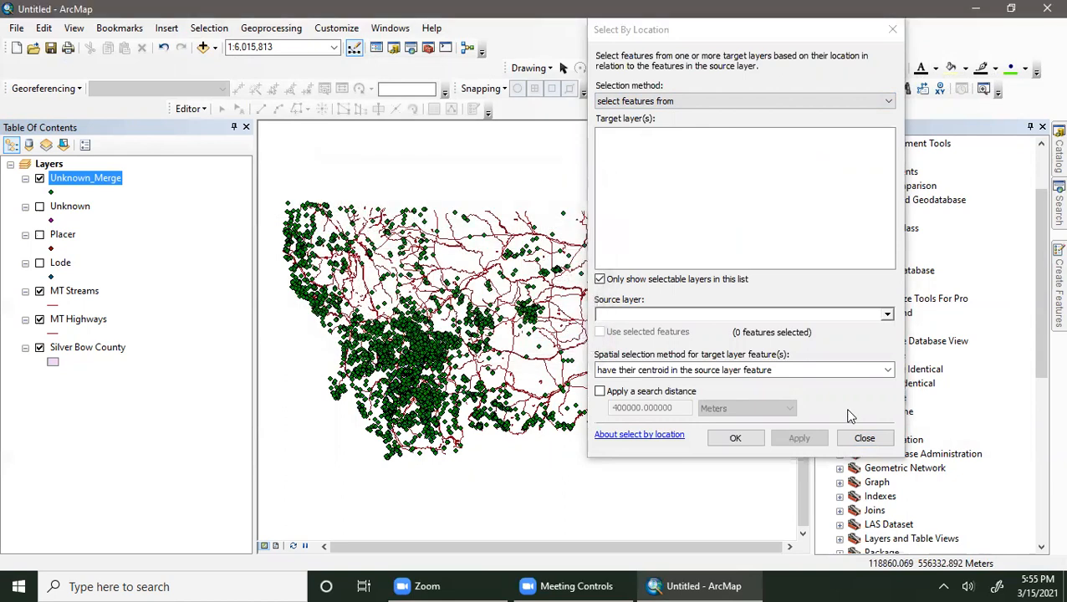
left_click(864, 438)
- Try again to get target layers for a location selection by toggling the option to show only selectable layers
left_click(219, 32)
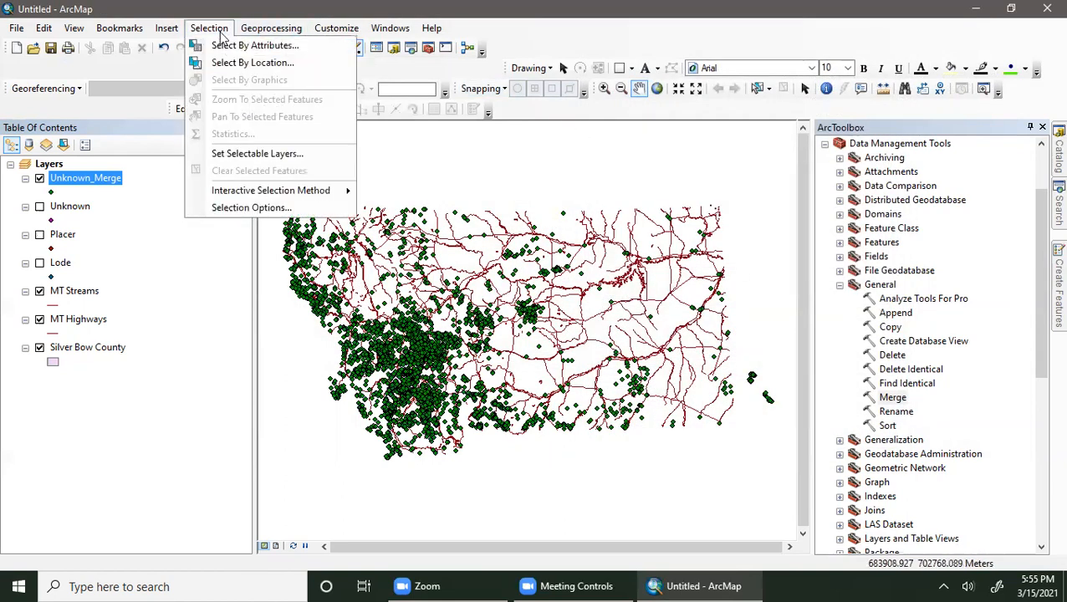
left_click(253, 62)
left_click(826, 100)
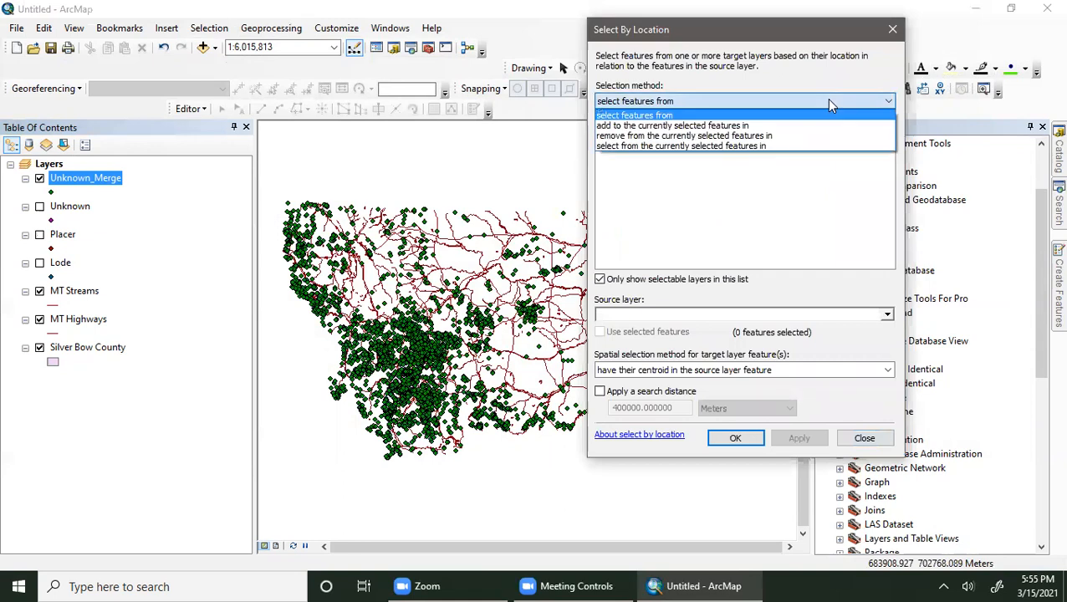
left_click(812, 112)
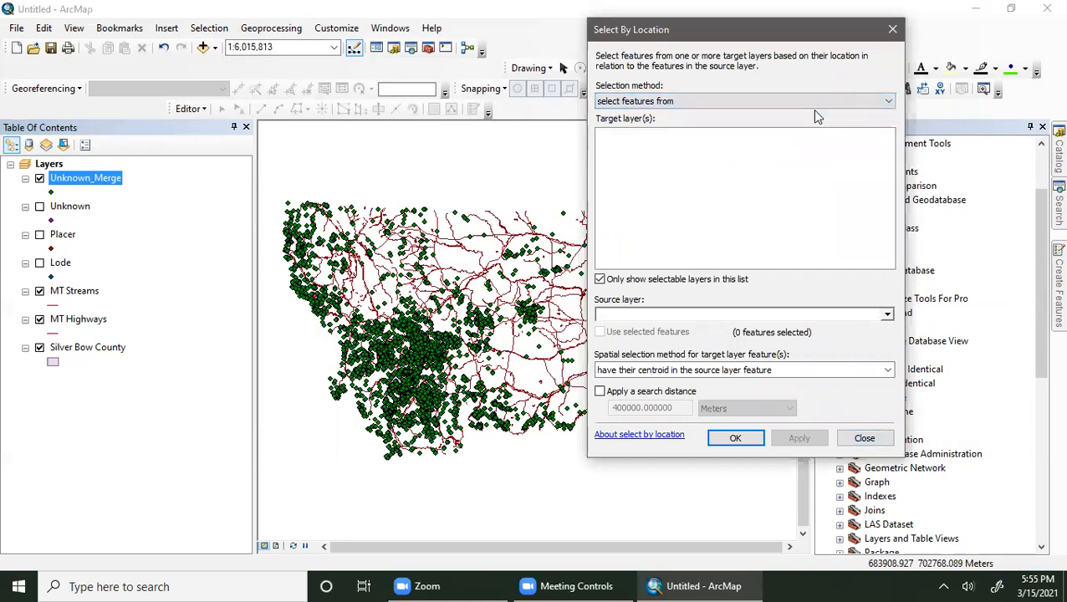
left_click(600, 280)
left_click(604, 280)
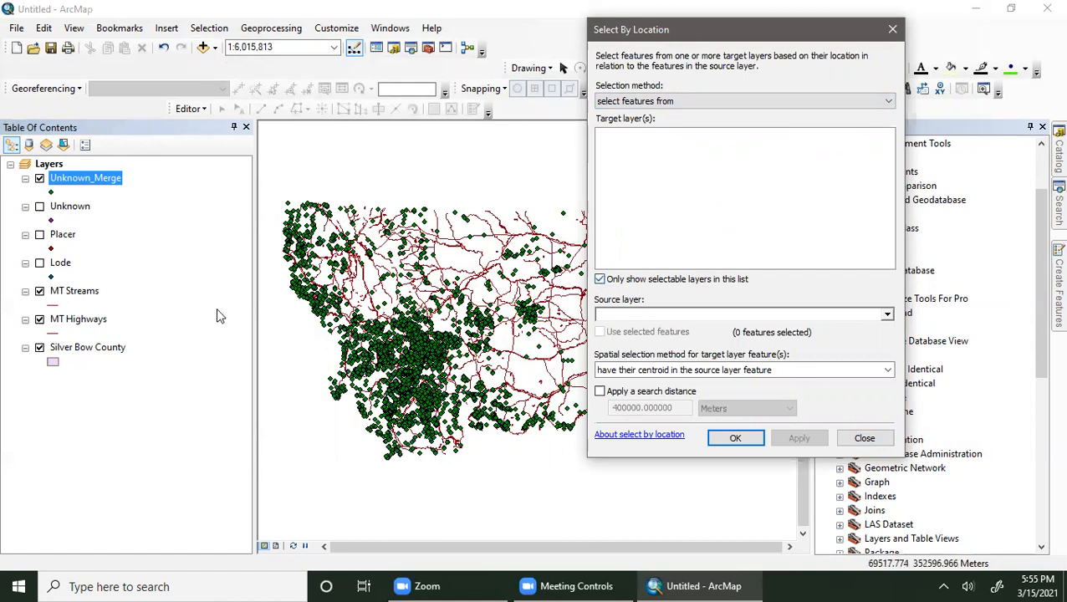
left_click(863, 438)
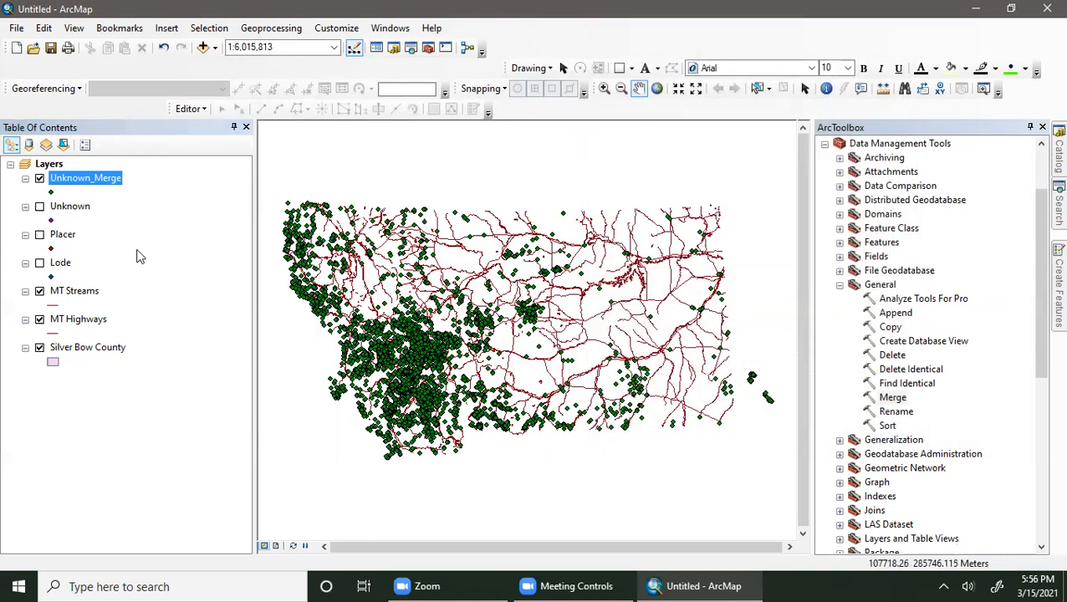
left_click(138, 250)
left_click(208, 29)
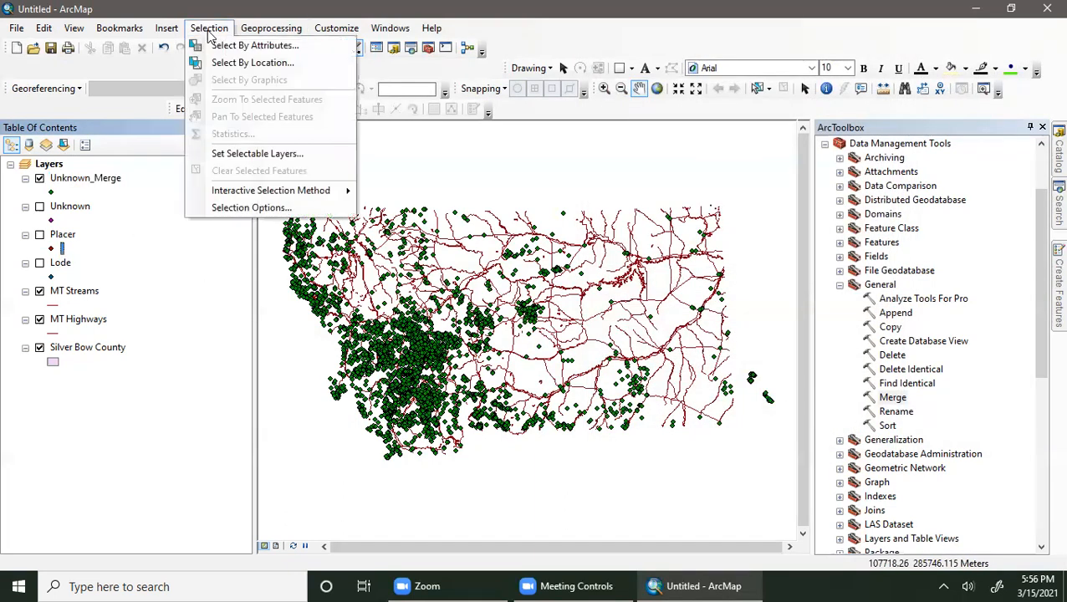
left_click(215, 63)
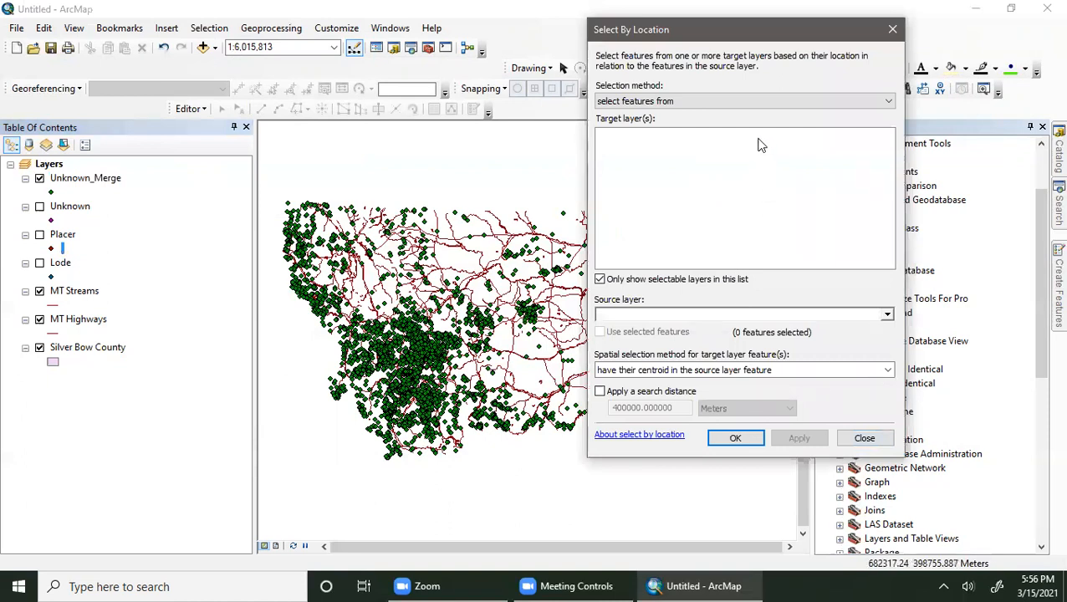
left_click(885, 314)
left_click(884, 314)
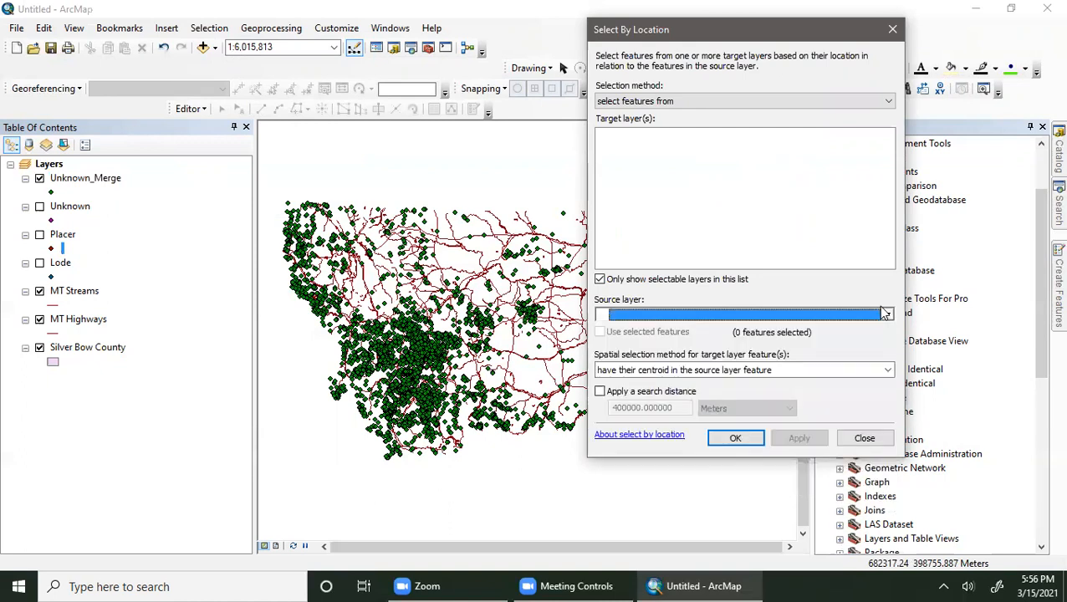
left_click(895, 30)
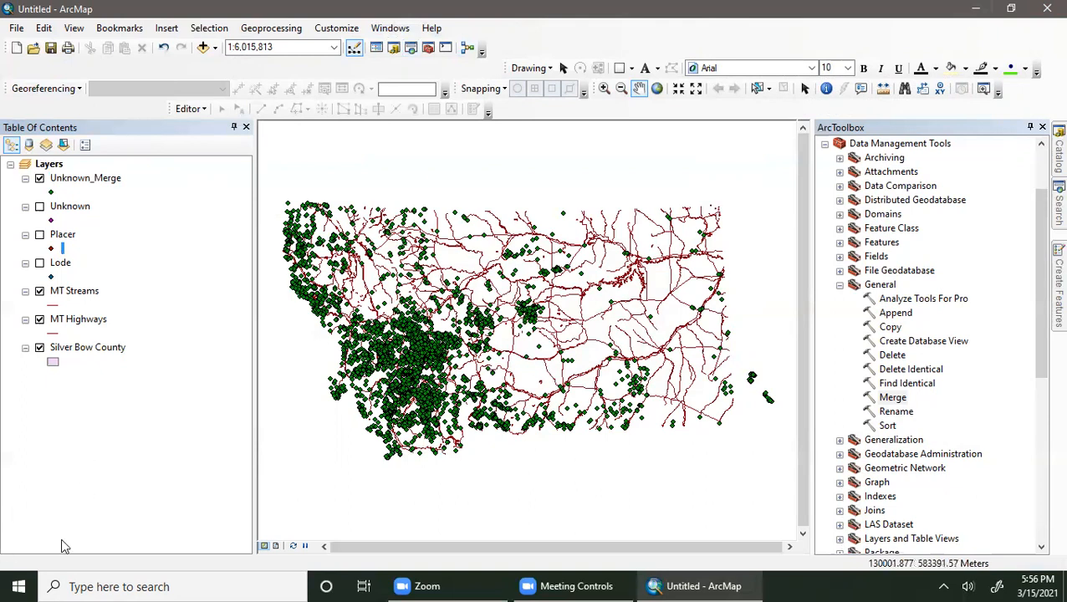
- Launch a second session of ArcMap 10.8 and dismiss its startup dialog to get an empty map
left_click(101, 579)
type("a")
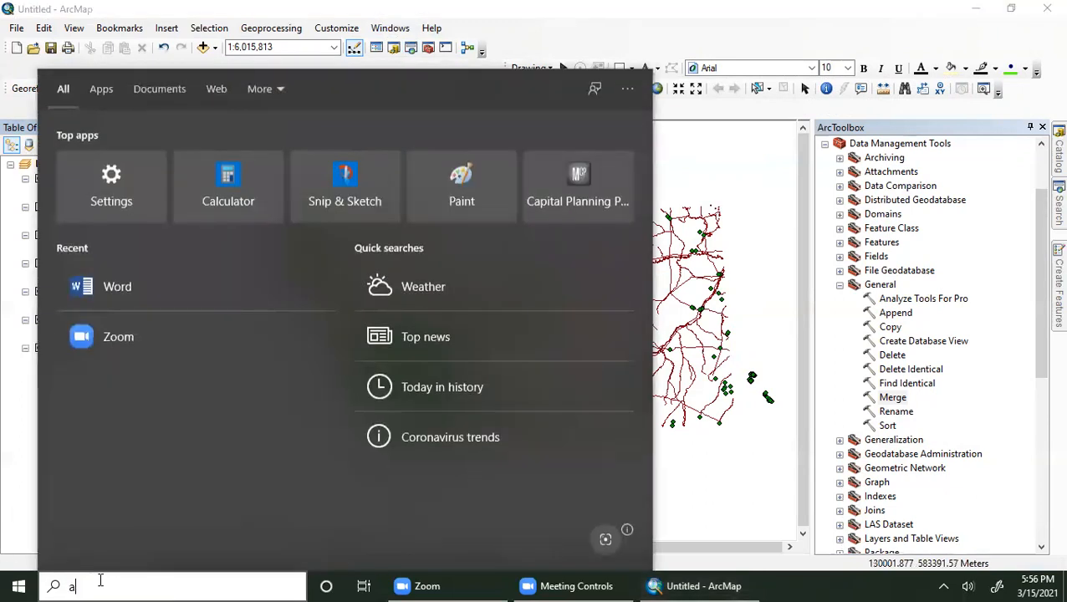
type("er")
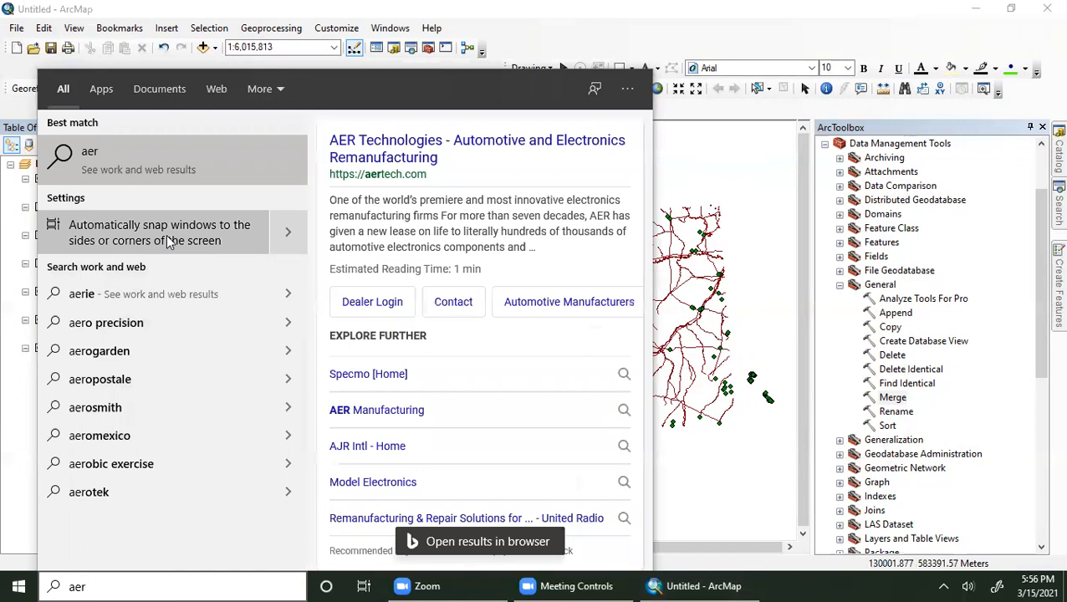
key("BackSpace")
key("BackSpace")
type("rc")
left_click(159, 179)
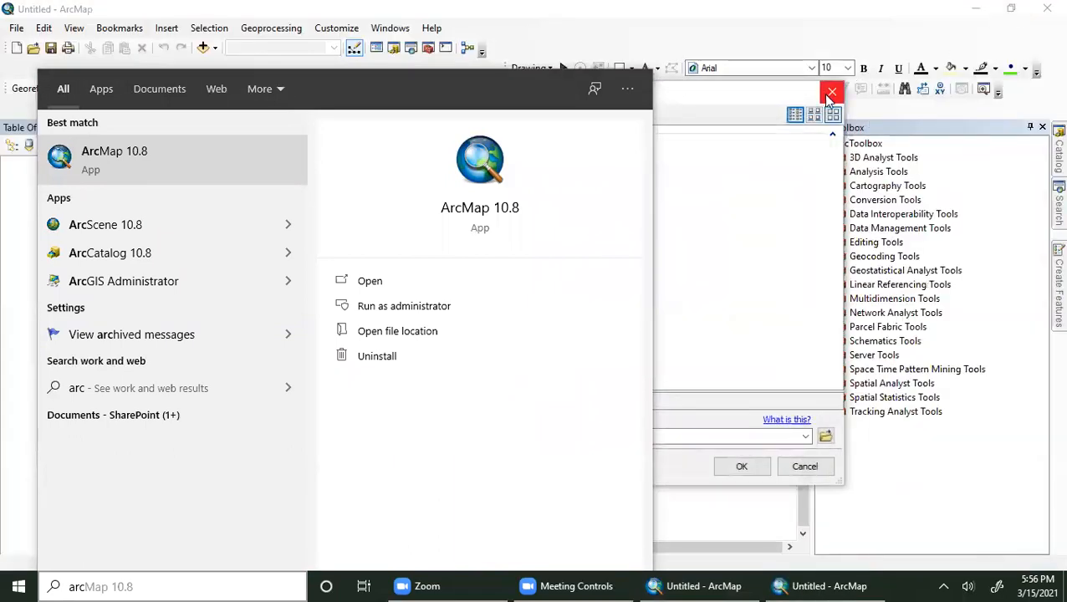
left_click(831, 94)
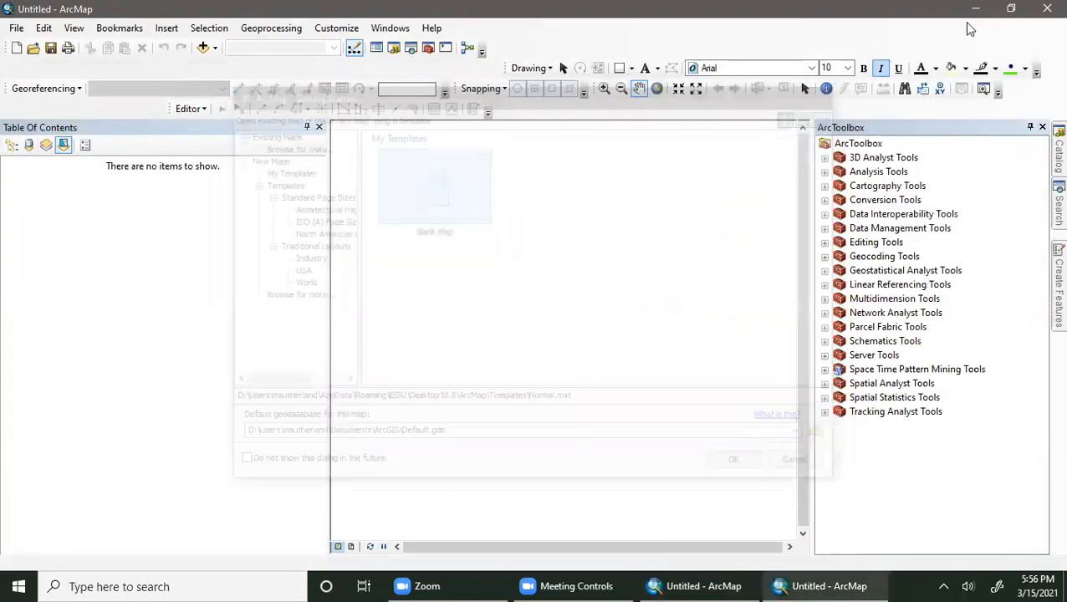
- Shrink both map windows so they show together, and copy the Unknown_Merge layer into the empty map
left_click(1011, 8)
left_click(113, 180)
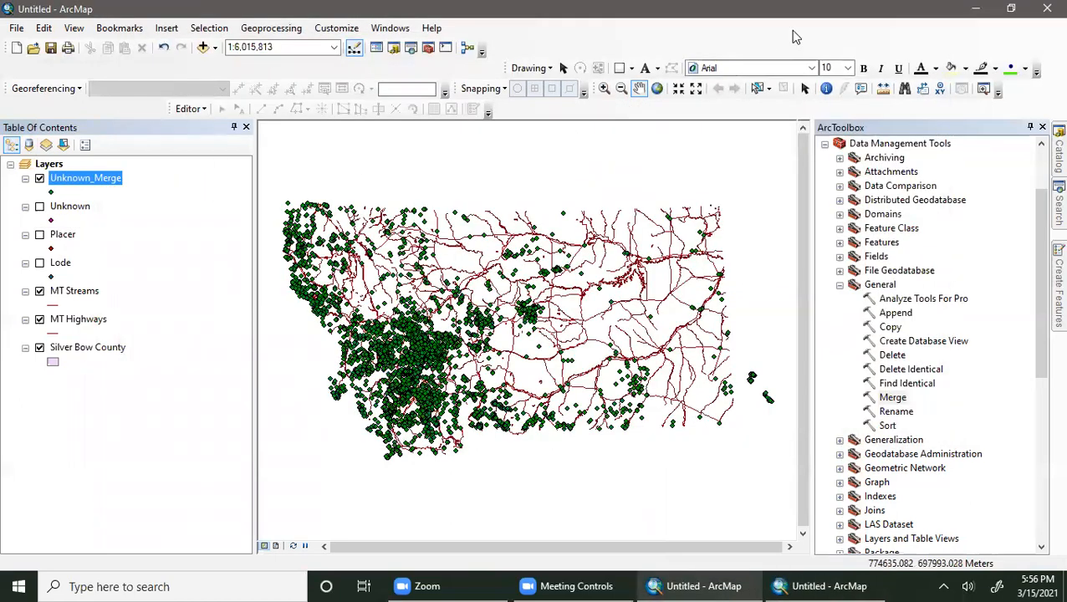
left_click(1011, 9)
left_click_drag(539, 54, 816, 164)
left_click_drag(517, 328, 245, 249)
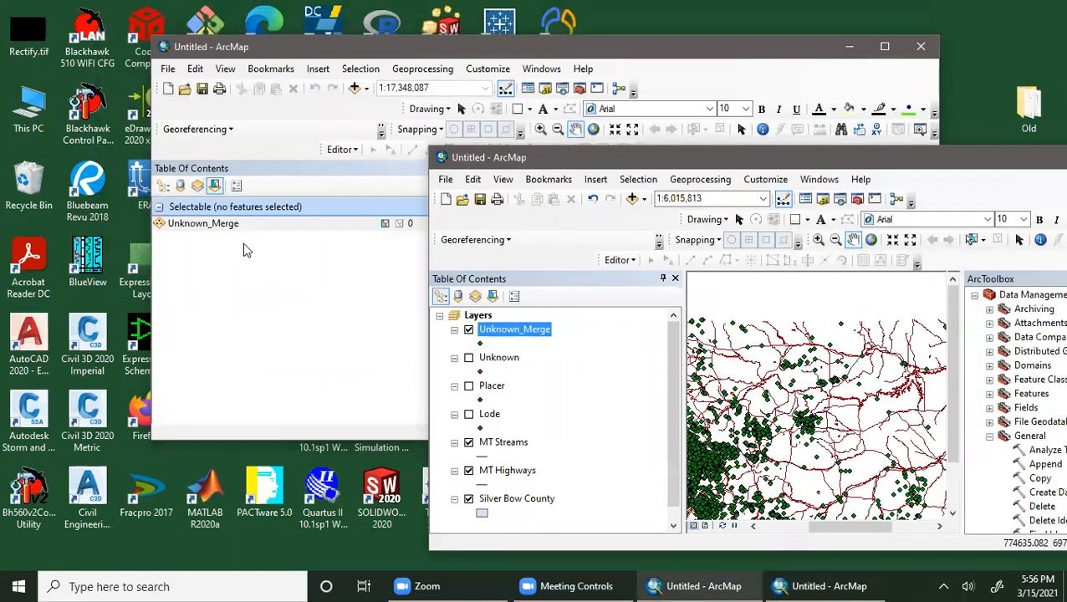
- List the new map's layers by drawing order, and copy MT Streams, MT Highways and Silver Bow County into it from the original map
left_click(582, 49)
left_click(163, 186)
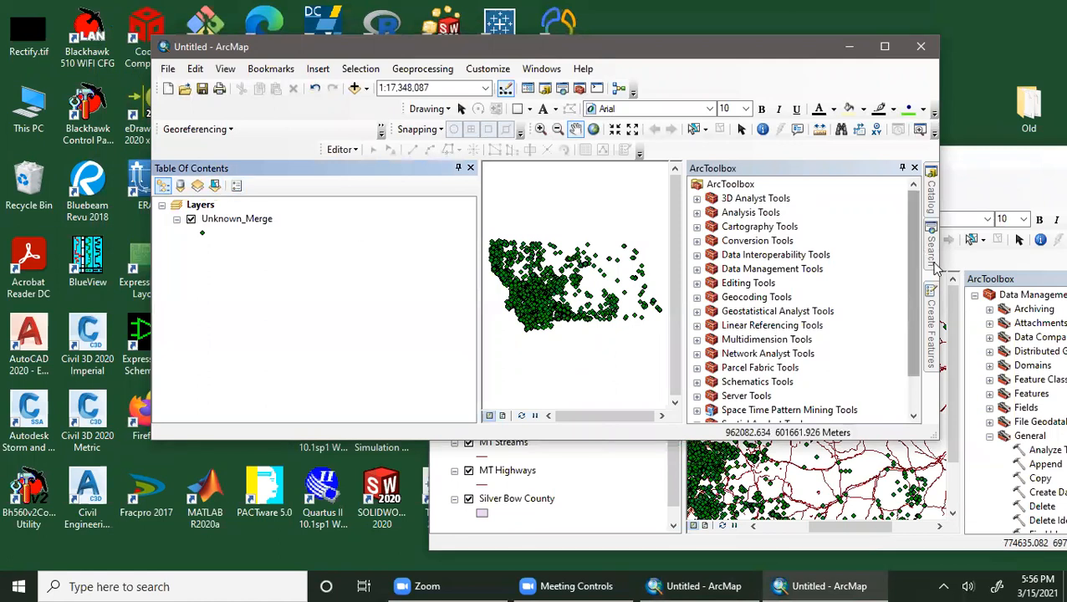
left_click(985, 157)
left_click(503, 444)
left_click(507, 470, "ctrl")
left_click(516, 499, "ctrl")
left_click_drag(512, 499, 276, 286)
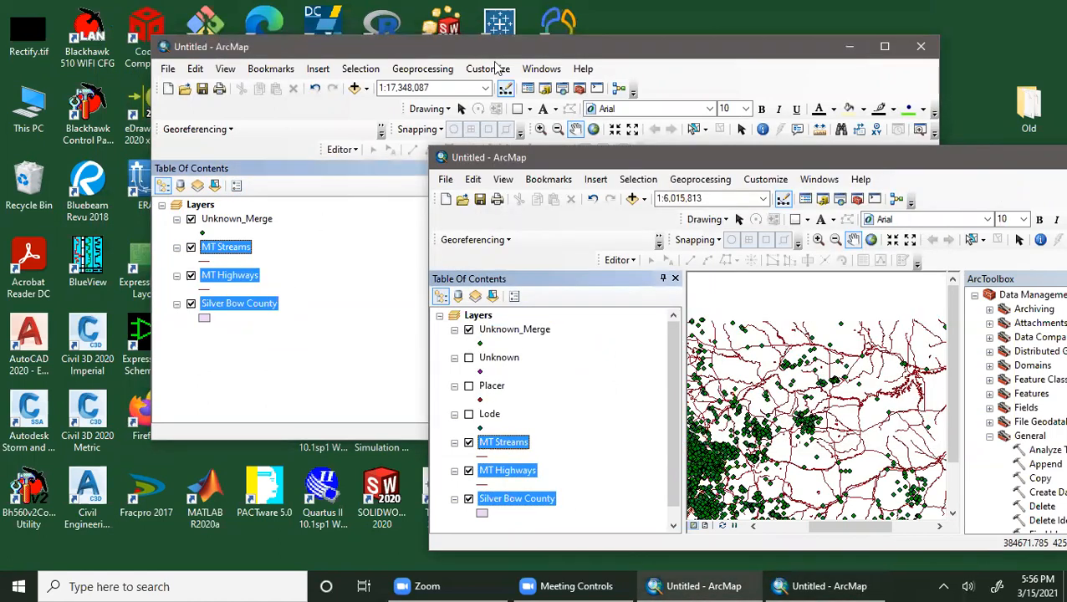
- Maximize the new map's window, deselect its layers, and start a Select By Location there
left_click(885, 46)
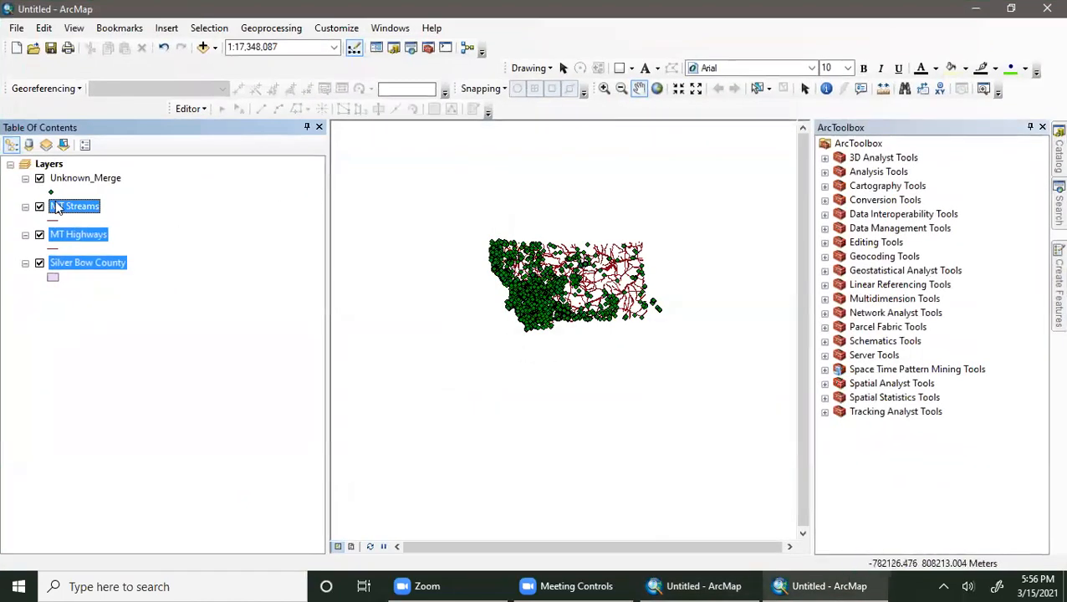
right_click(84, 267)
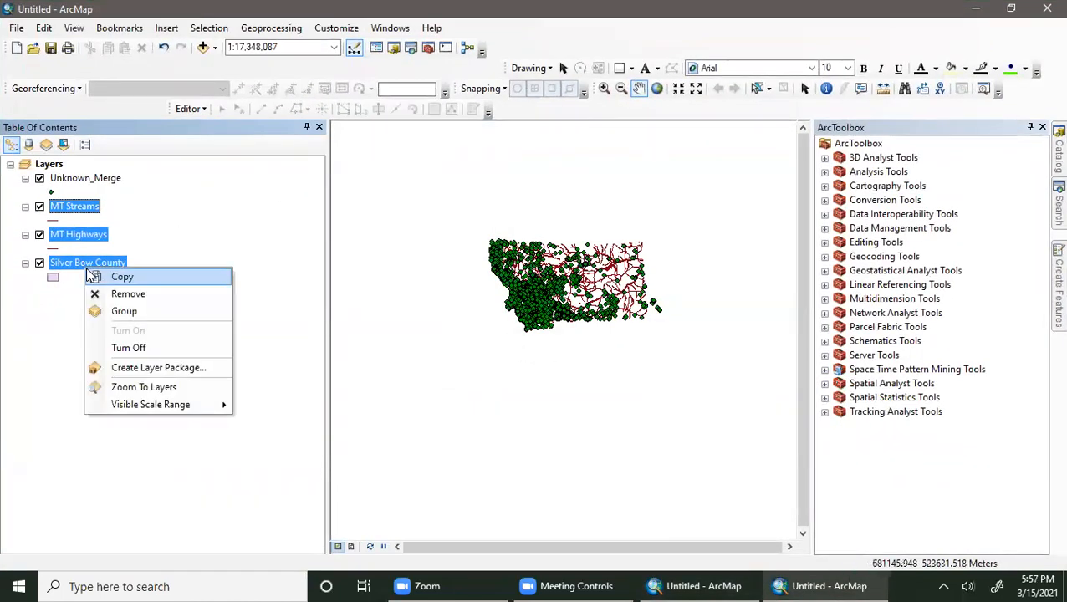
left_click(202, 233)
left_click(200, 30)
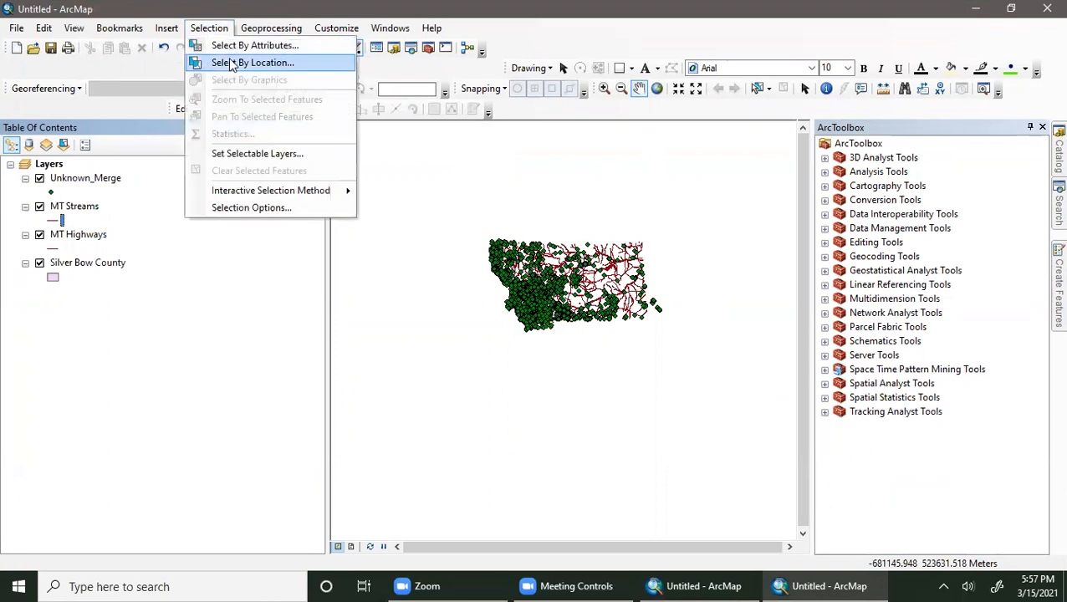
left_click(246, 62)
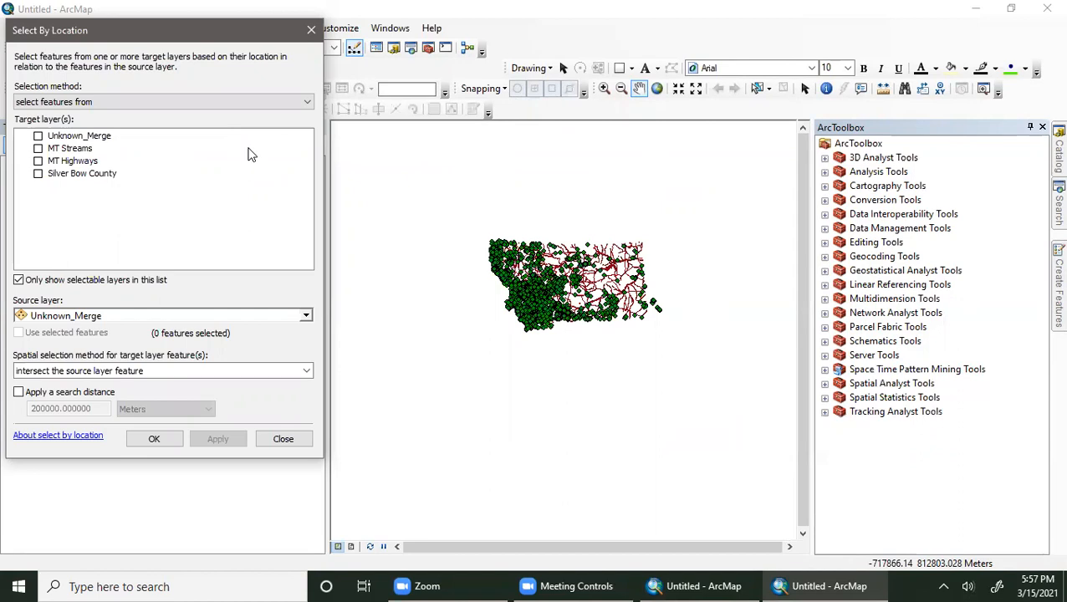
- Close the original map's window without saving its changes
left_click(1066, 184)
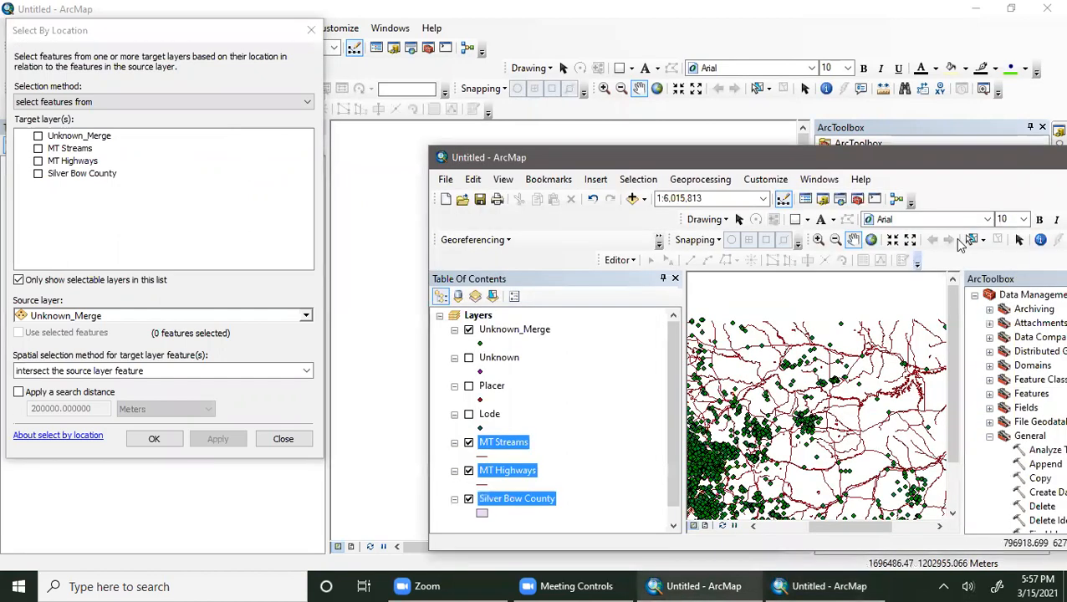
left_click_drag(941, 166, 678, 202)
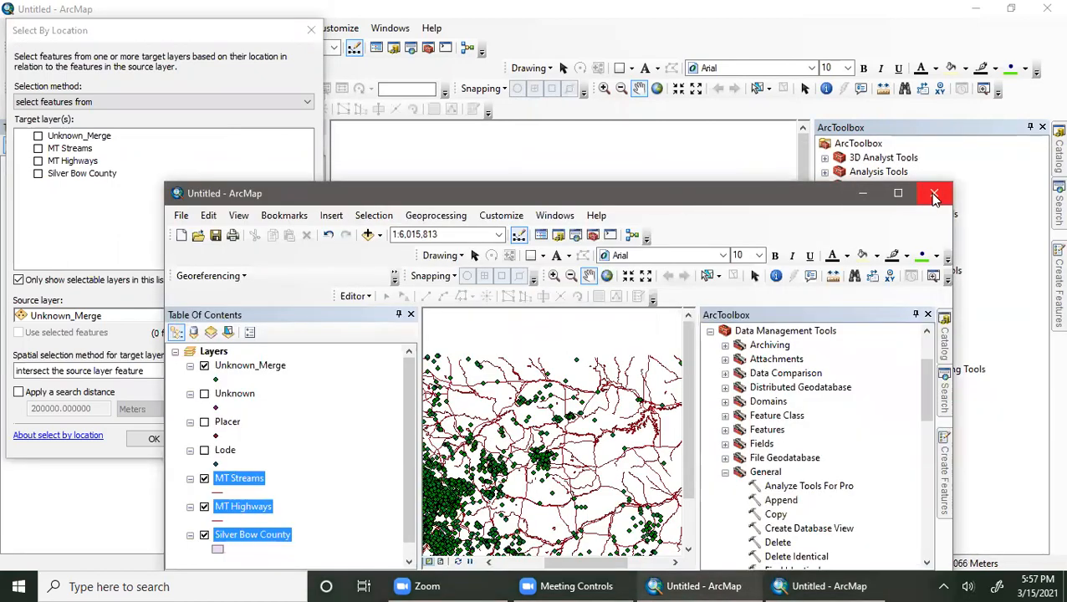
left_click(935, 194)
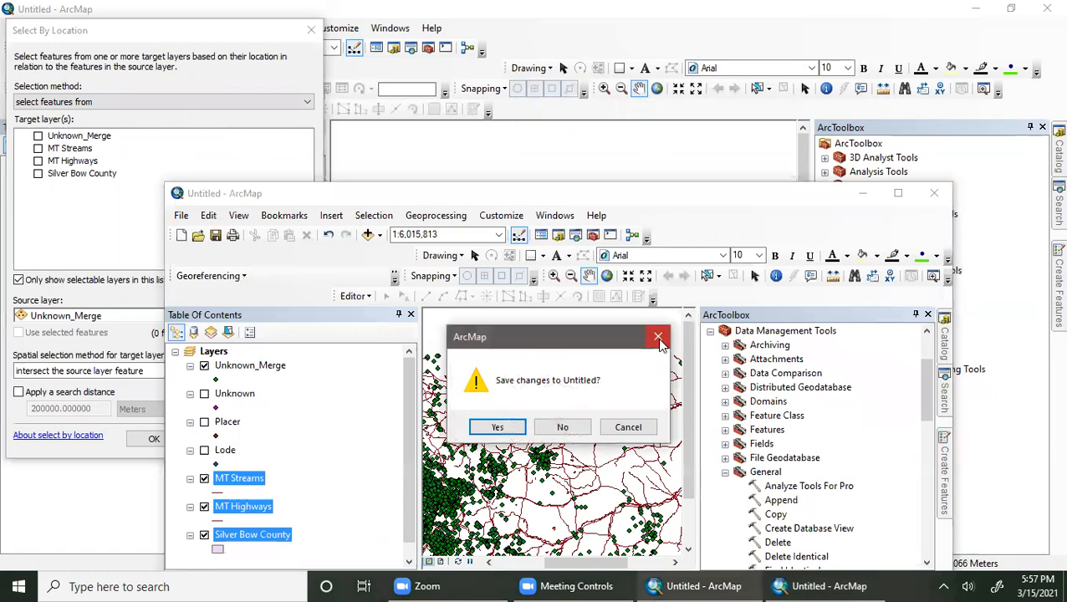
left_click(659, 339)
left_click(933, 193)
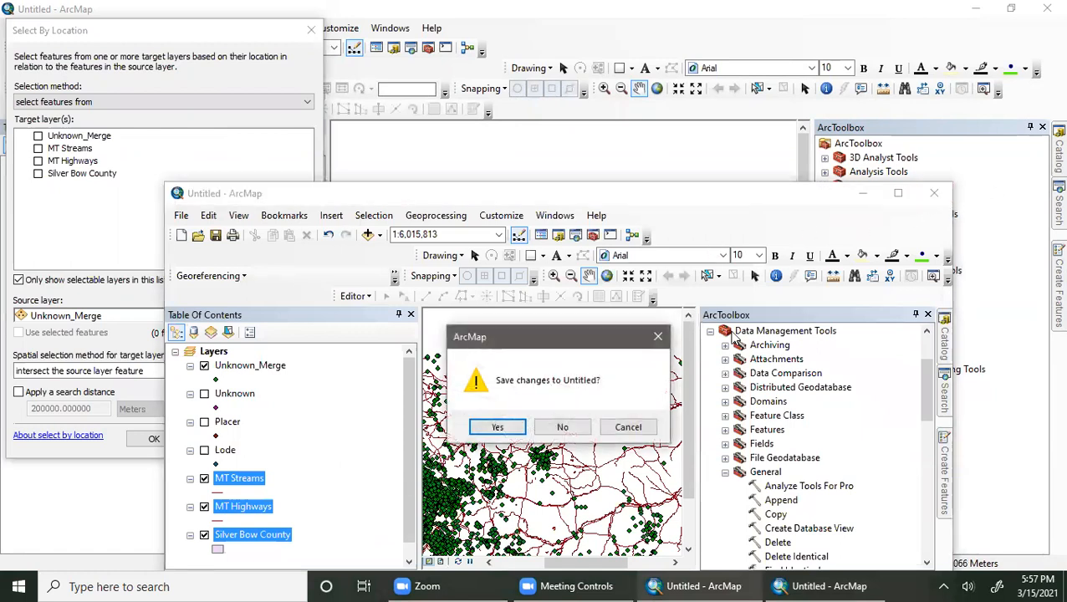
left_click(566, 427)
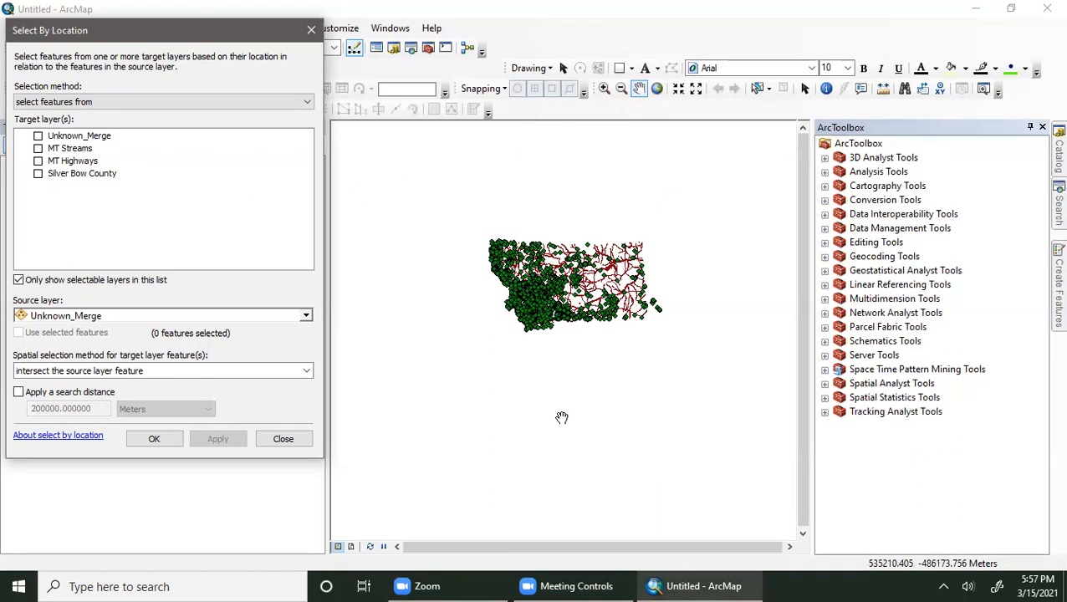
- Browse the Catalog to examine the datasets stored in Default.gdb under the home folder
left_click(1057, 155)
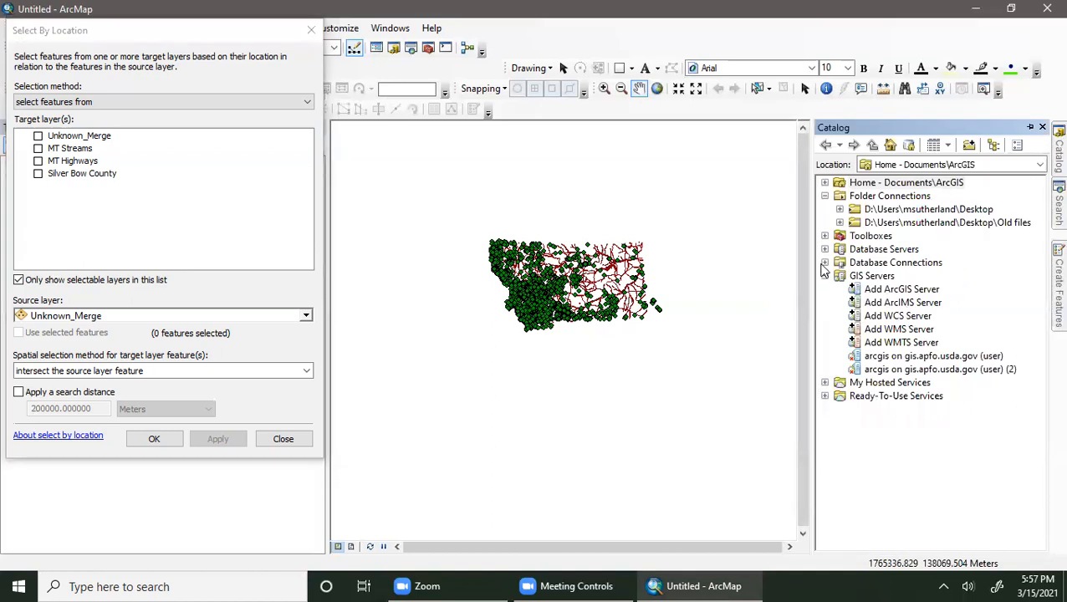
left_click(825, 262)
left_click(824, 250)
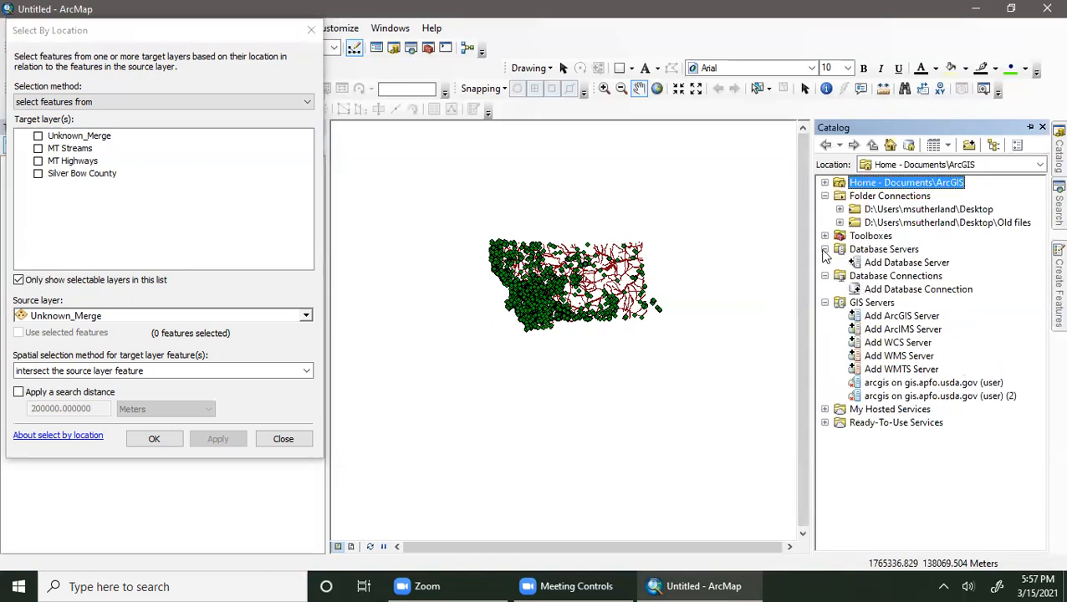
left_click(824, 236)
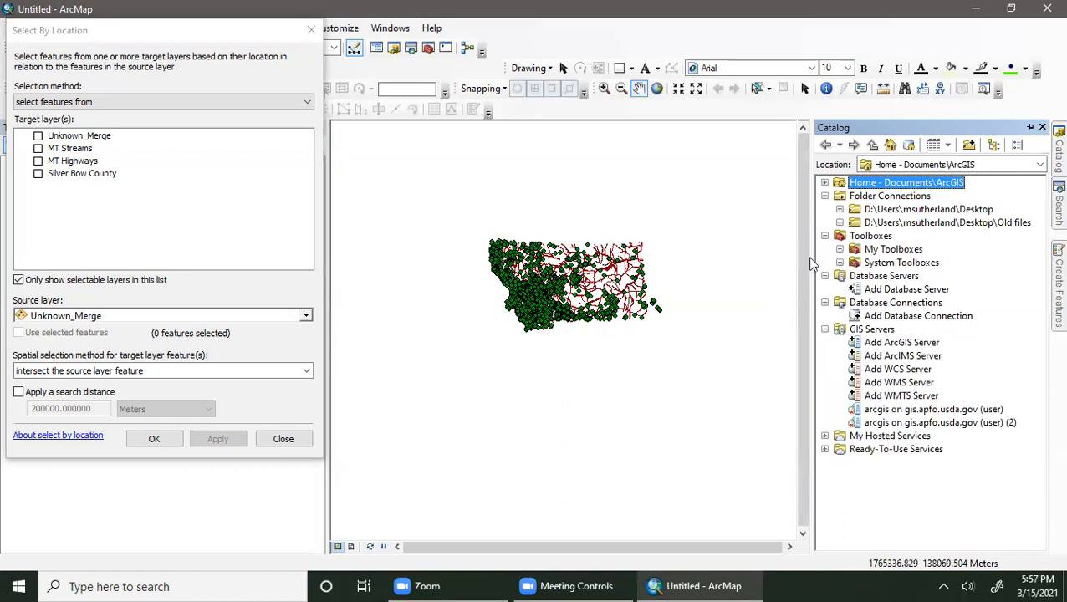
left_click(824, 183)
left_click(866, 211)
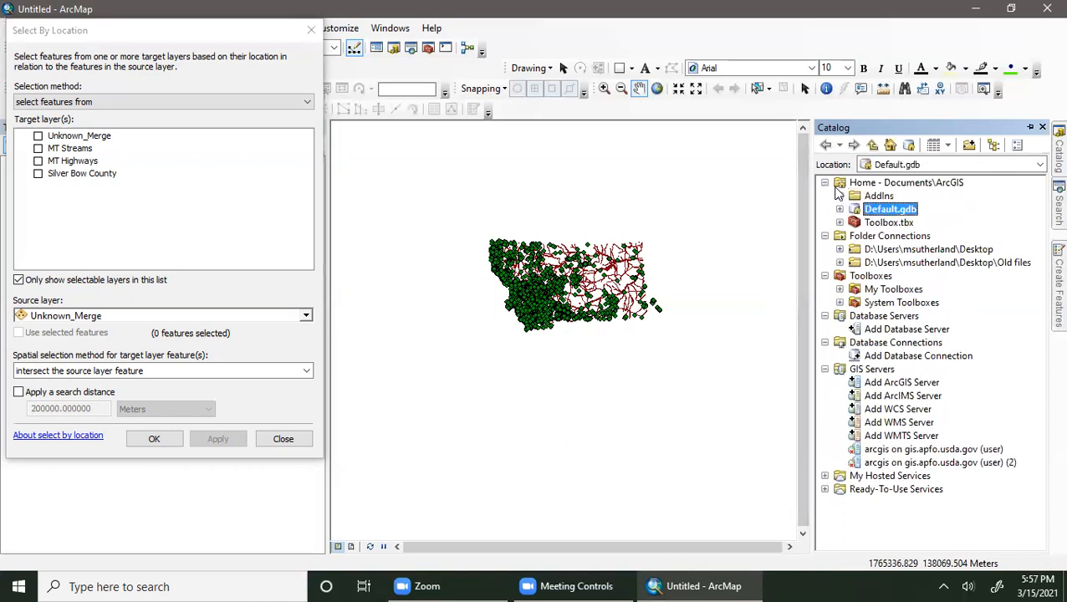
left_click(880, 185)
left_click(878, 209)
left_click(839, 209)
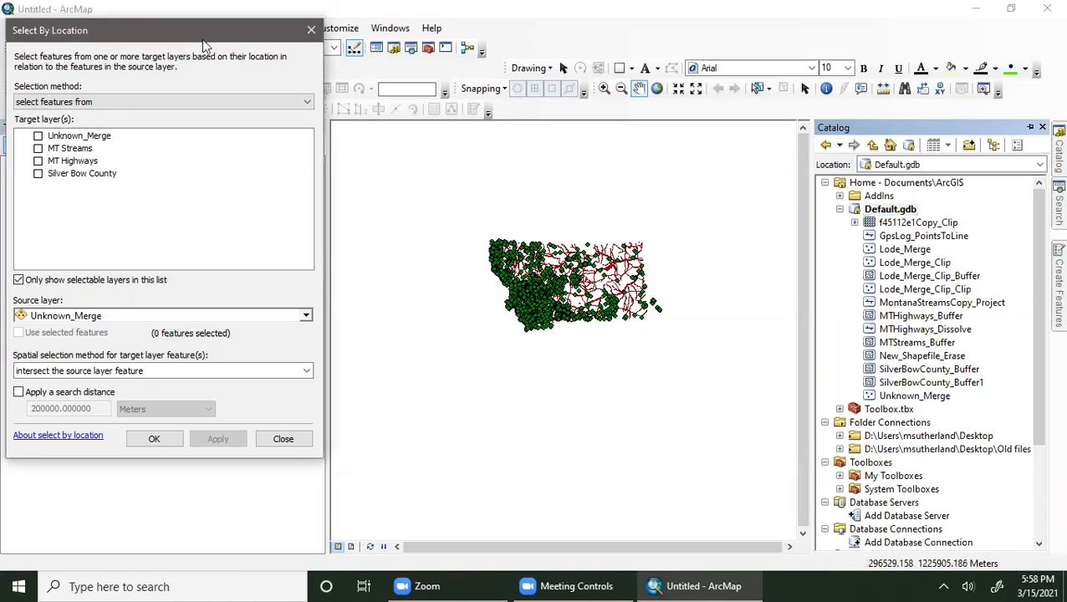
- Select the Unknown_Merge features that are within the source layer Silver Bow County, and close the selection dialog
left_click_drag(205, 42, 624, 33)
left_click(427, 47)
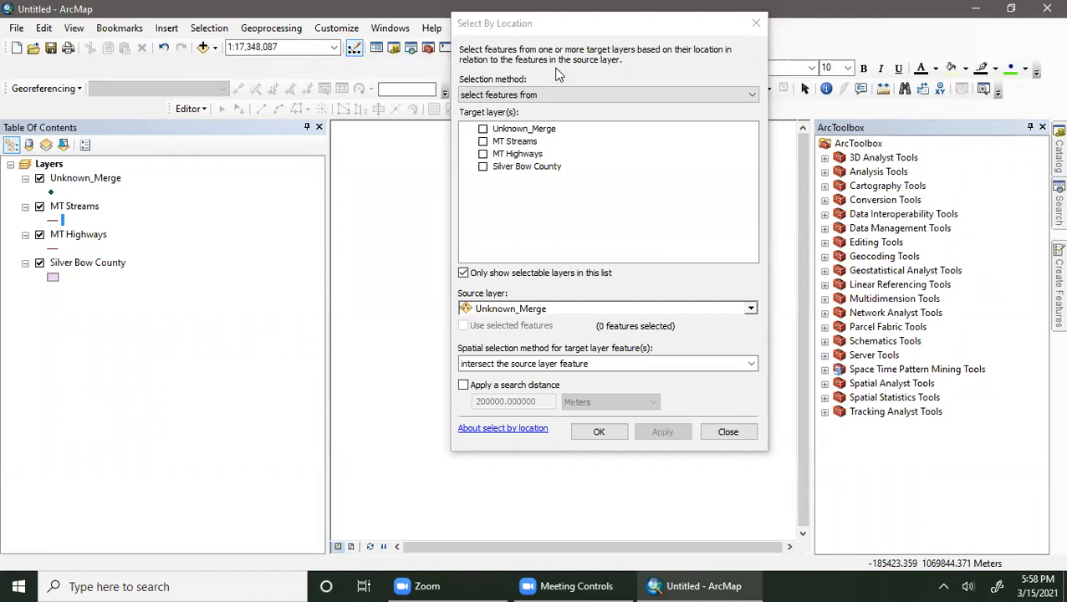
left_click(484, 129)
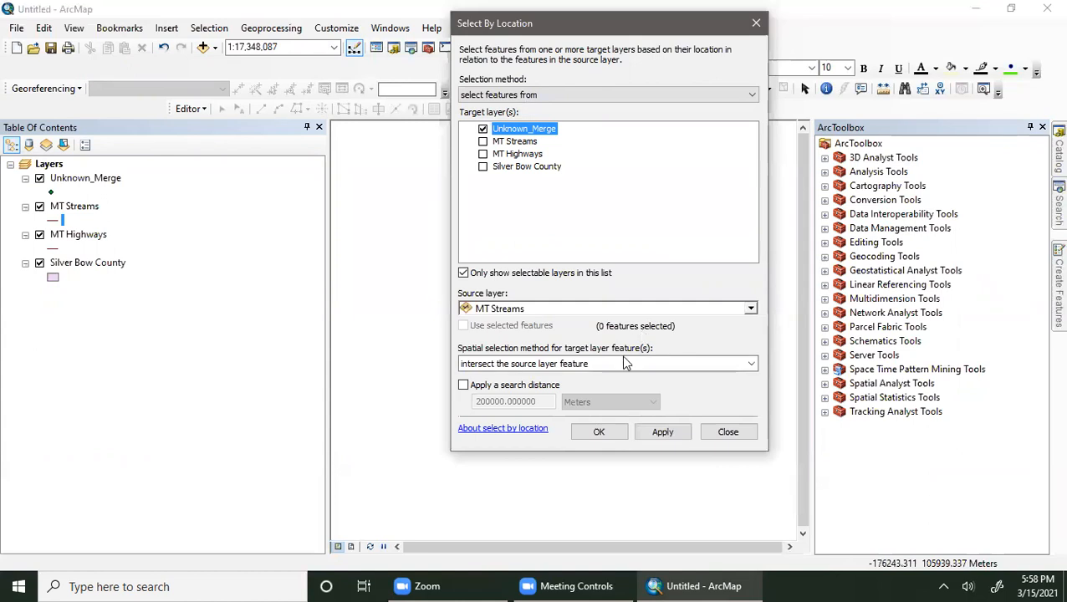
left_click(619, 361)
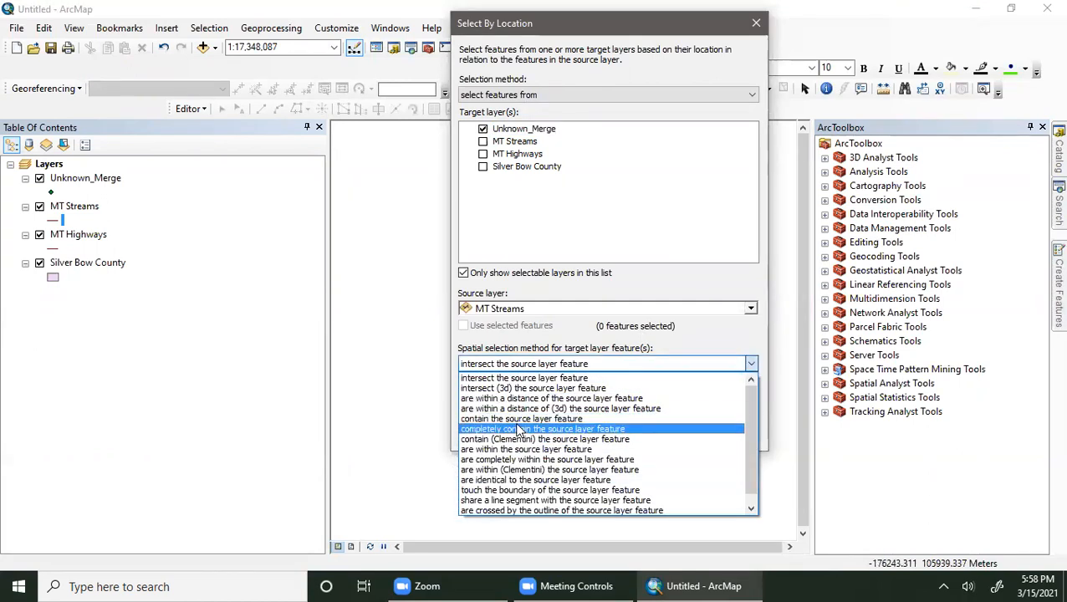
left_click(518, 449)
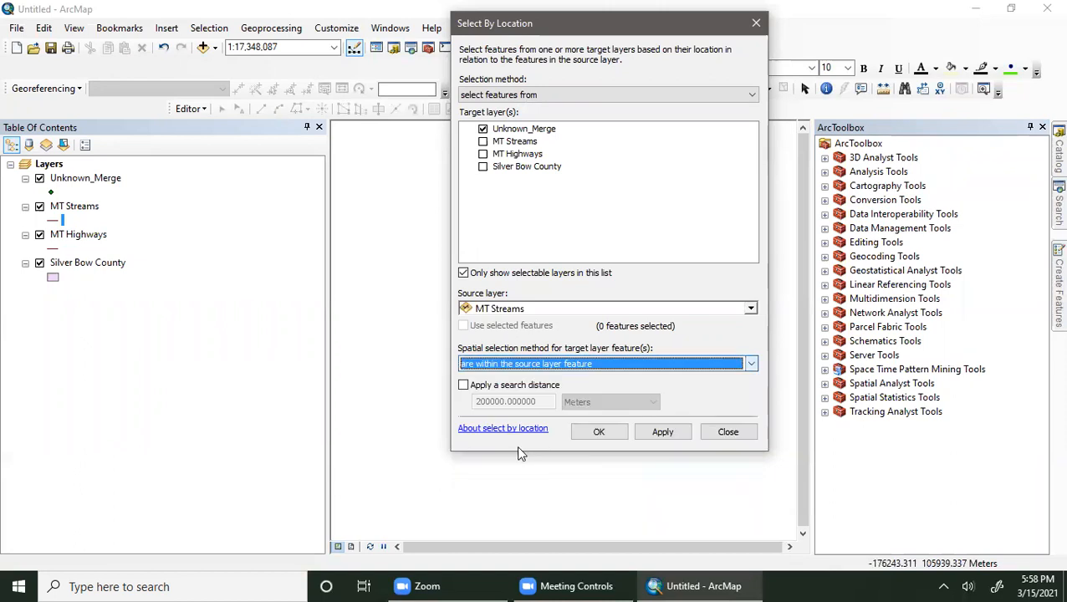
left_click(549, 309)
left_click(528, 352)
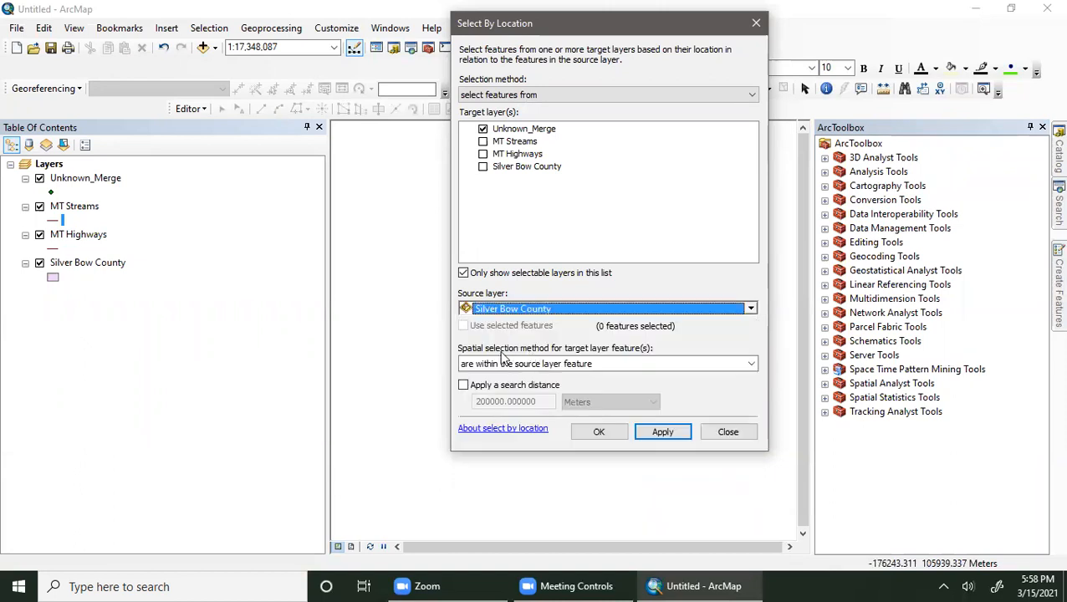
left_click(650, 437)
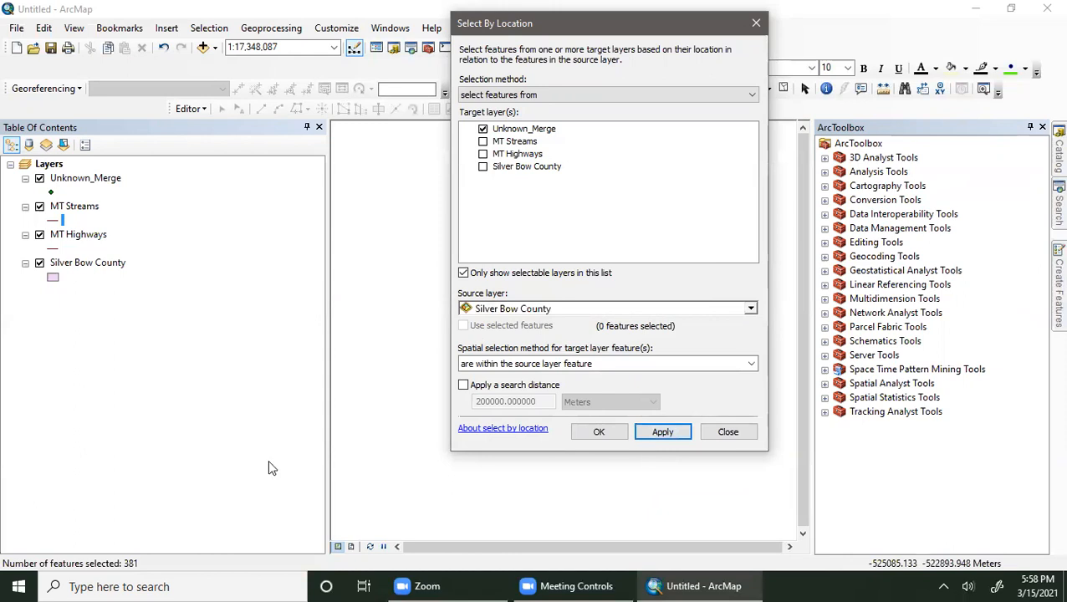
left_click(600, 431)
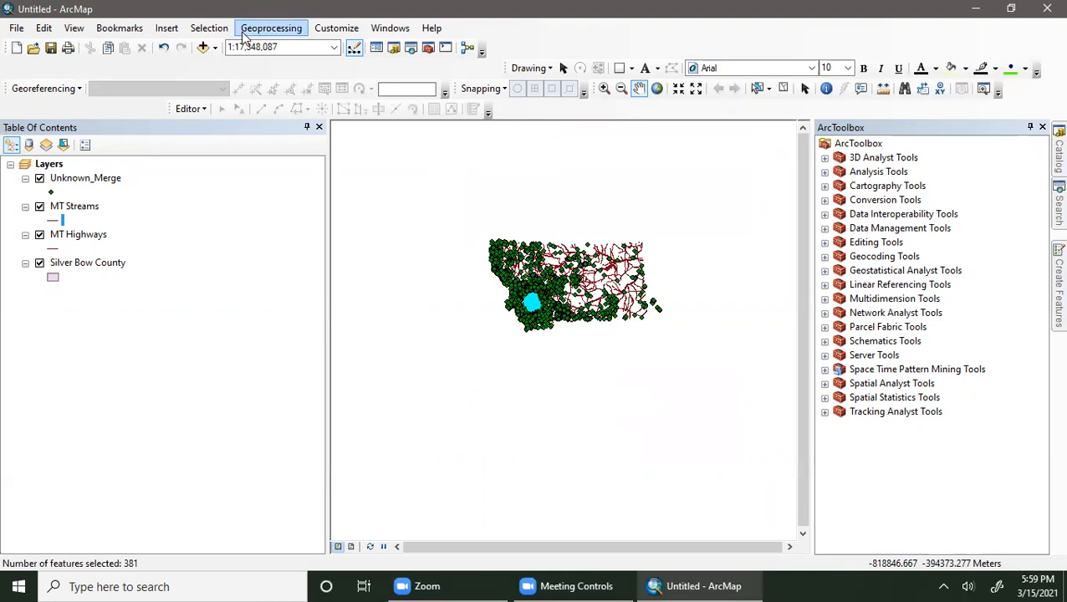
- Set Select By Location to pick from the currently selected Unknown_Merge features those within 2 miles of Silver Bow County
left_click(209, 27)
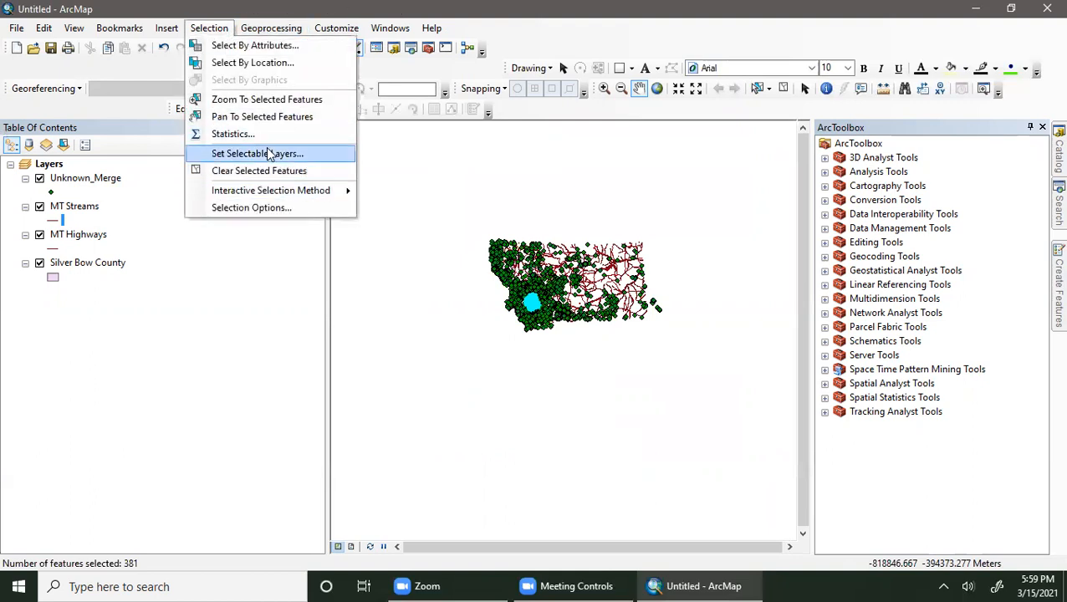
left_click(258, 64)
left_click(568, 97)
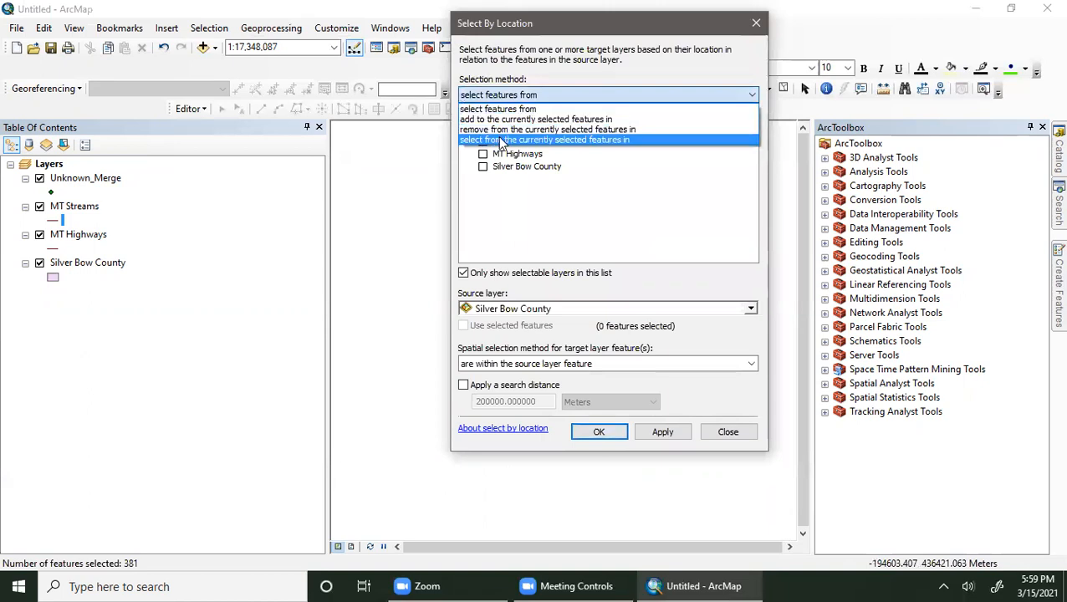
left_click(503, 139)
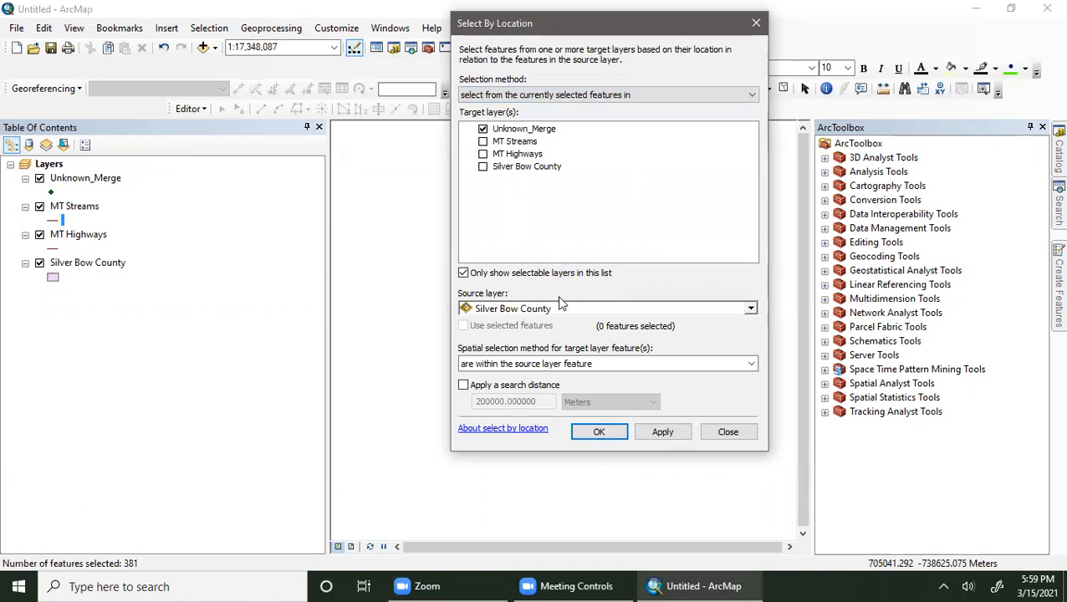
left_click(637, 366)
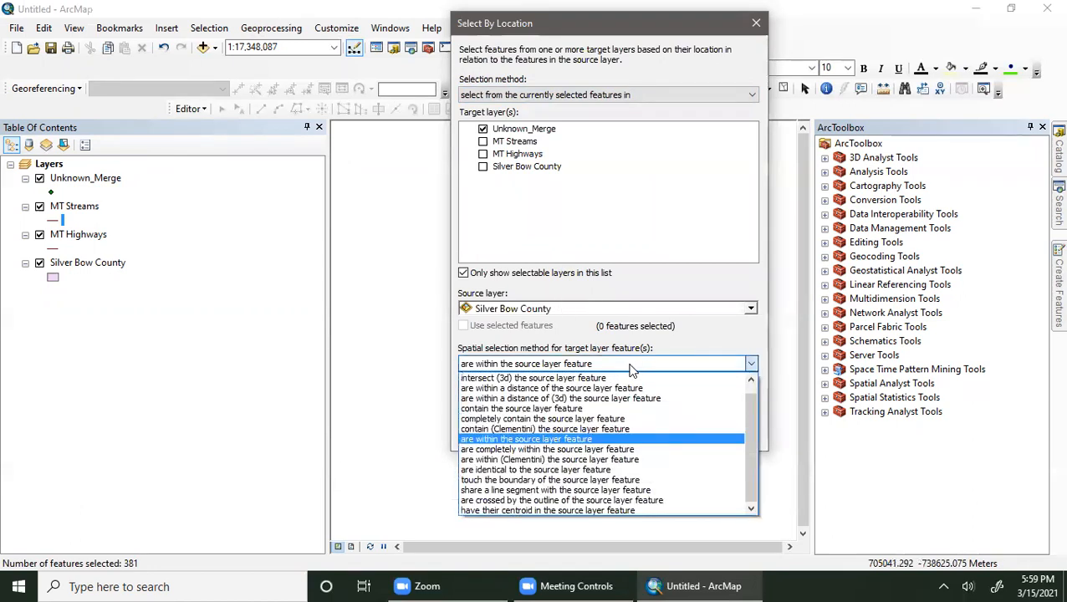
left_click(623, 388)
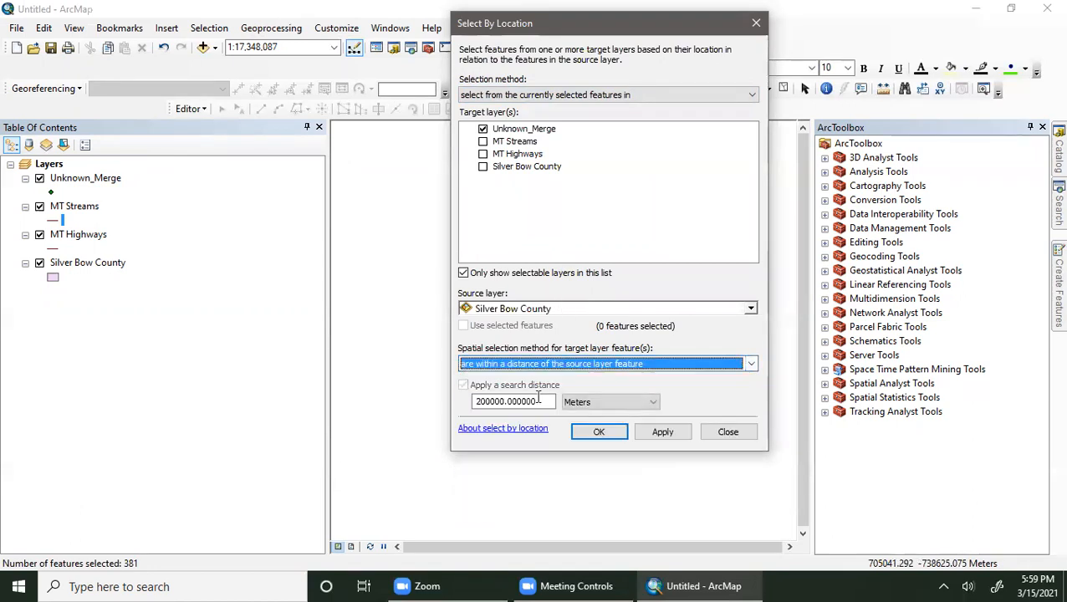
double_click(505, 400)
type("2")
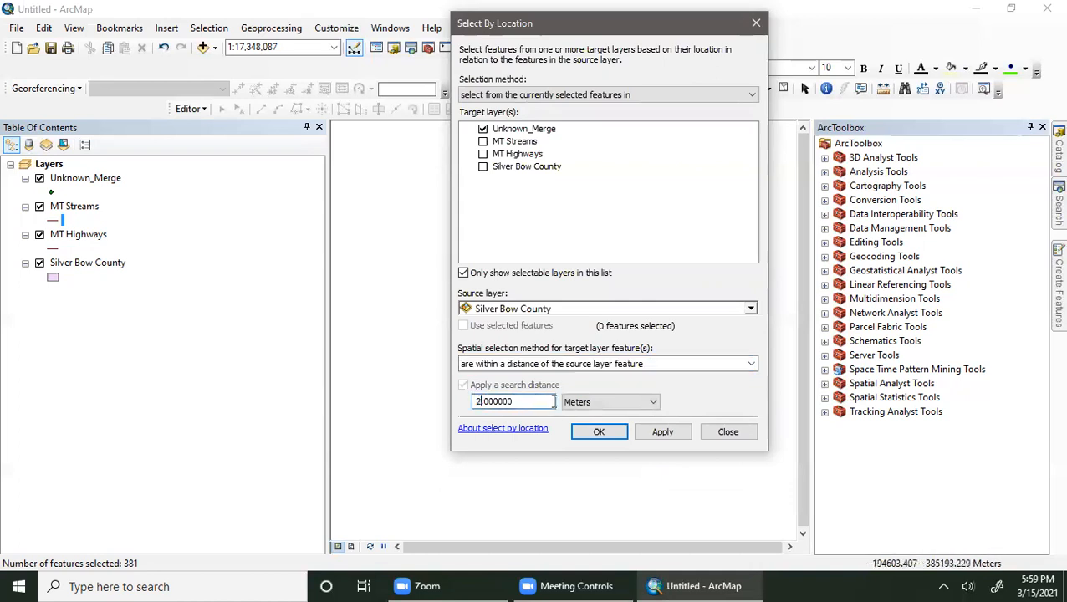
left_click(635, 402)
left_click(596, 483)
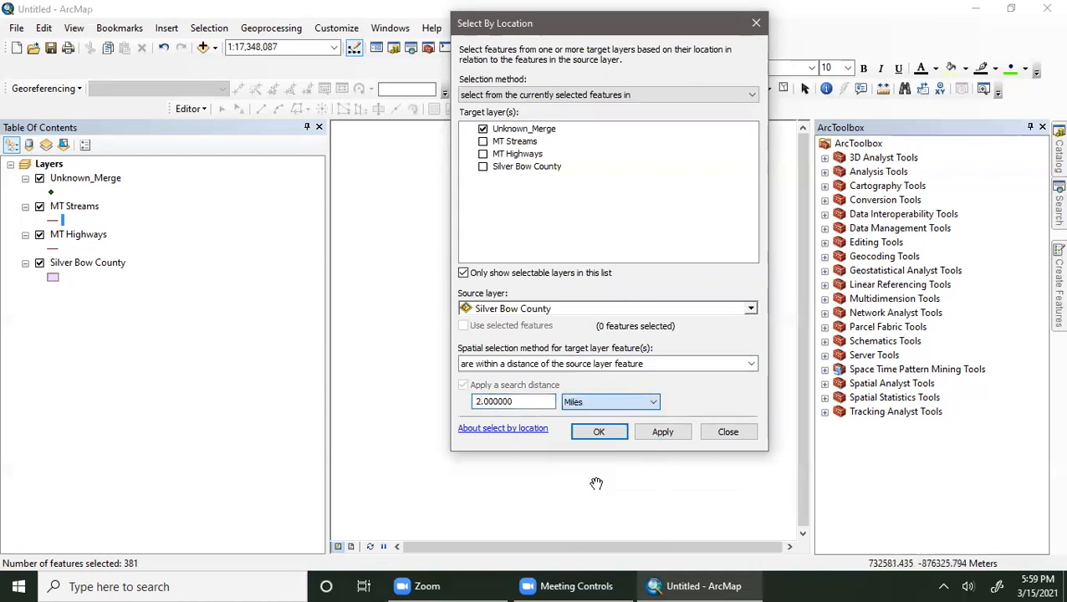
left_click(671, 432)
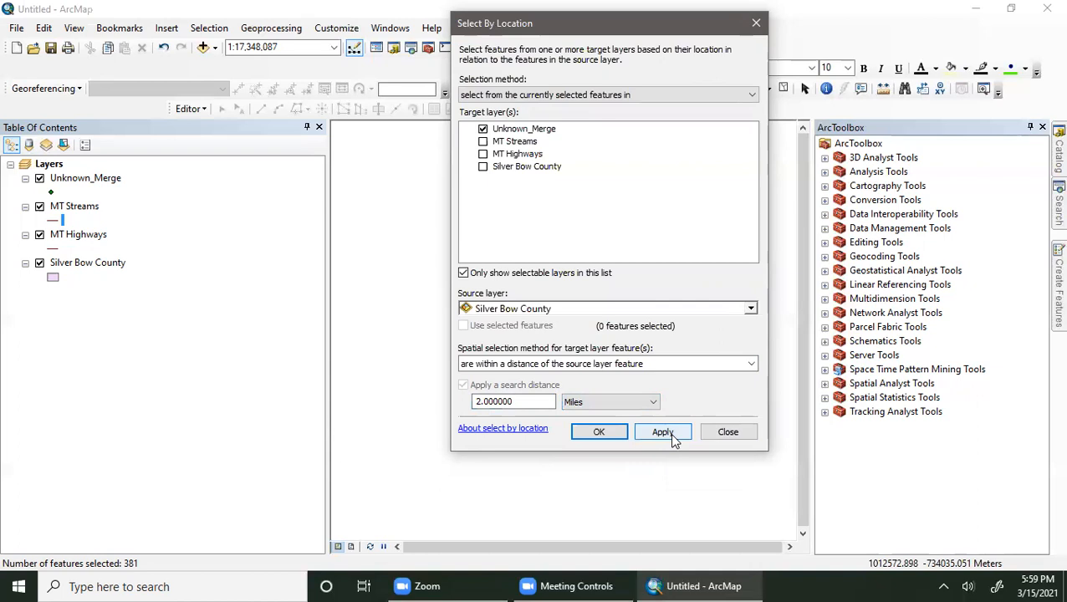
- Switch the source layer to MT Streams with a search distance of 2 miles and run the selection
left_click(750, 309)
left_click(531, 343)
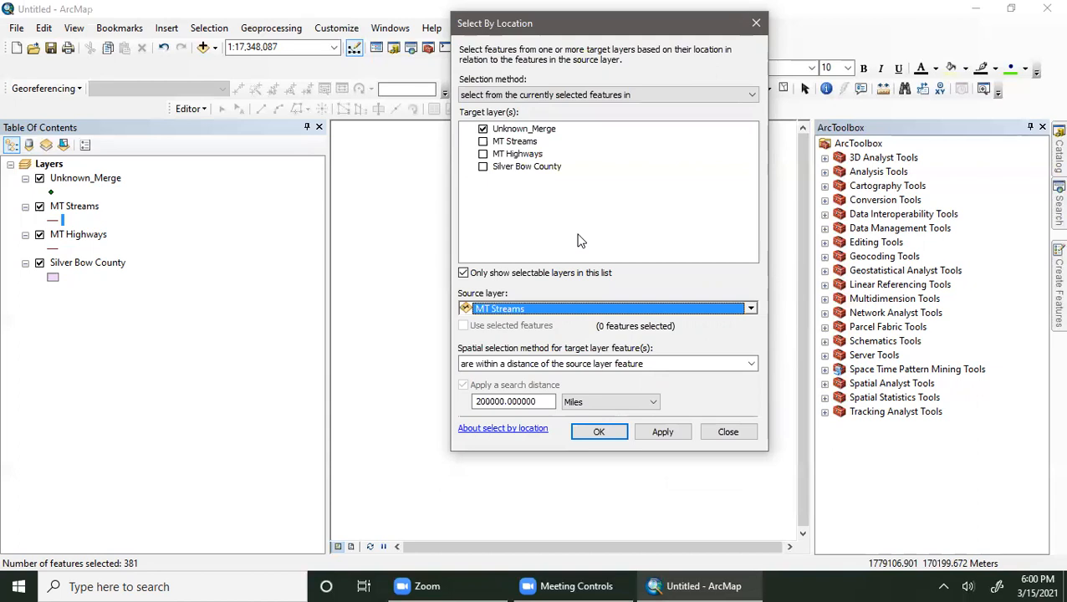
left_click(502, 403)
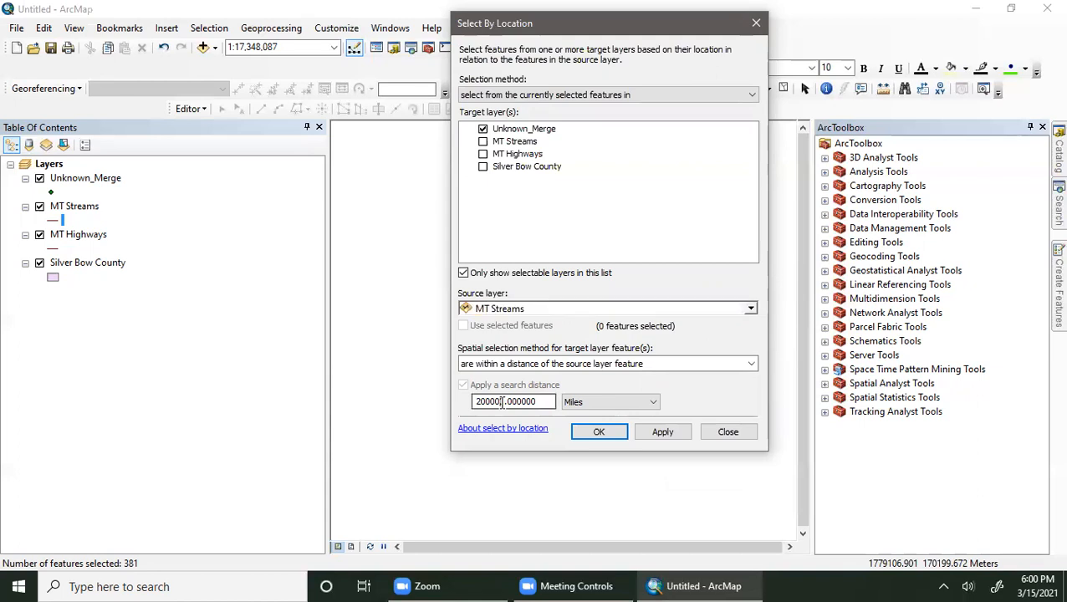
double_click(506, 402)
left_click(506, 403)
key("BackSpace")
key("BackSpace")
key("BackSpace")
key("BackSpace")
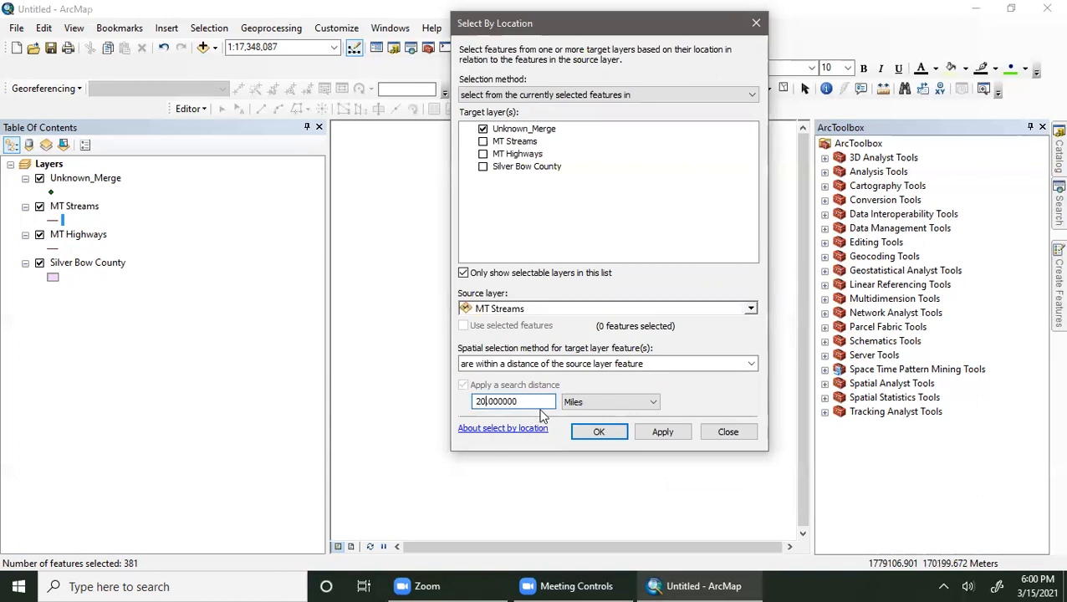
key("BackSpace")
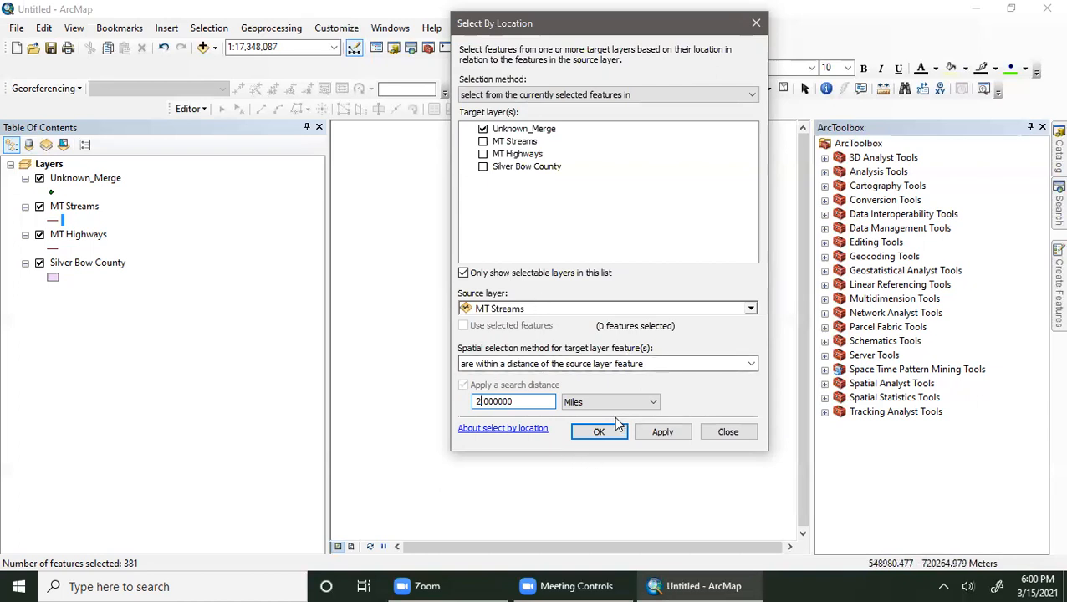
left_click(598, 430)
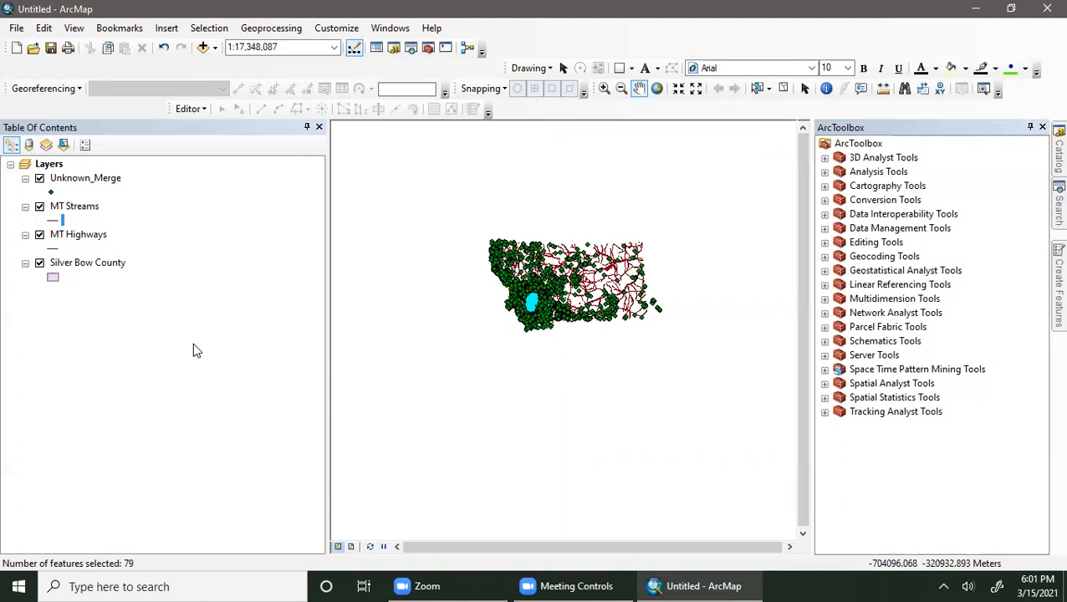
- Add the Unknown_Merge features within 3 miles of MT Highways to the current selection using Select By Location
left_click(209, 28)
left_click(229, 66)
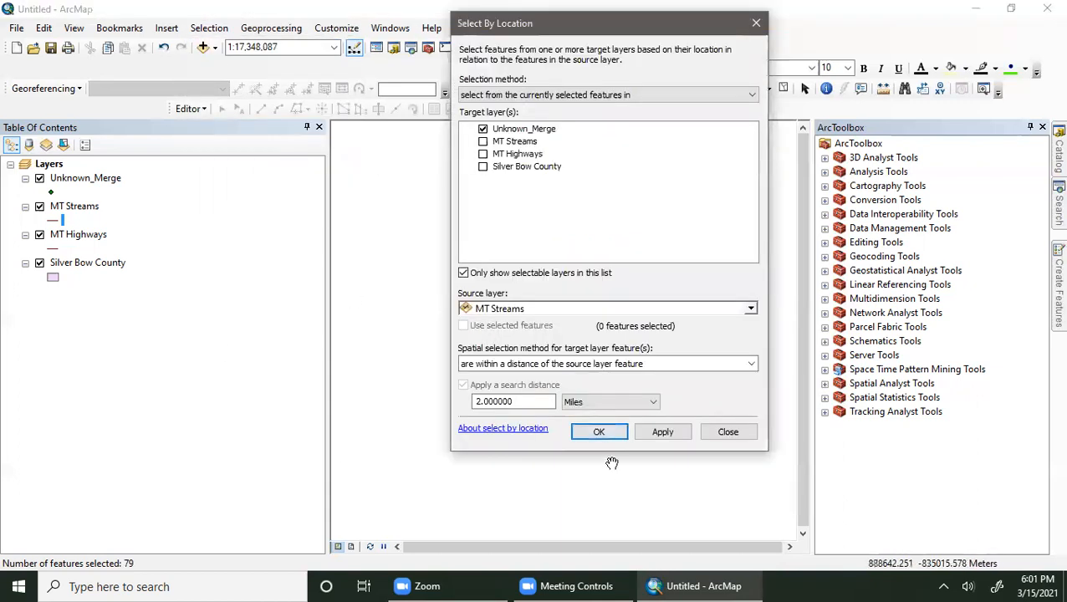
left_click(607, 95)
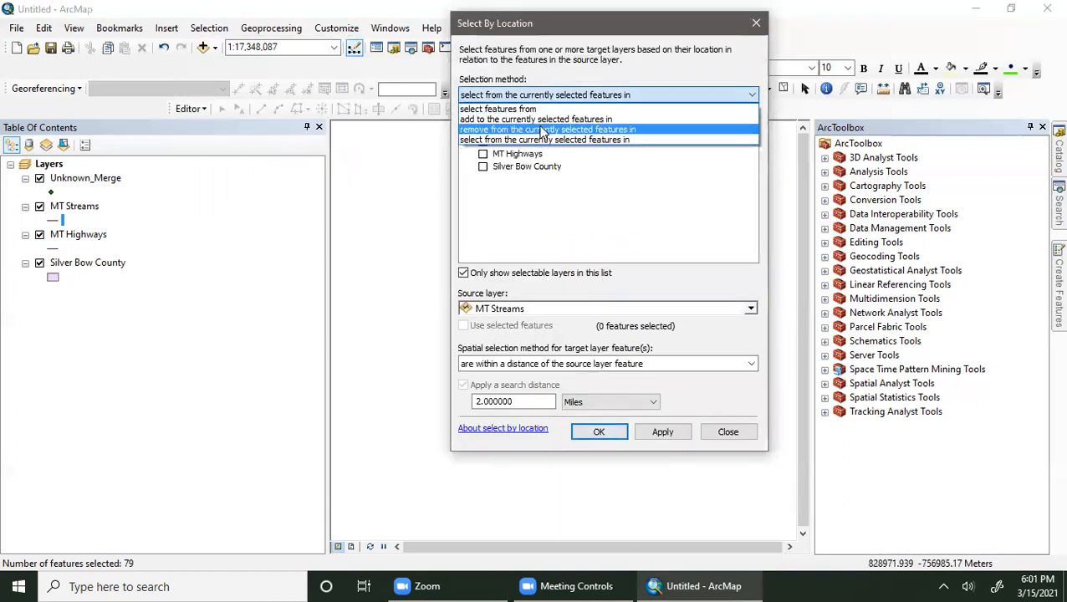
left_click(543, 120)
left_click(556, 309)
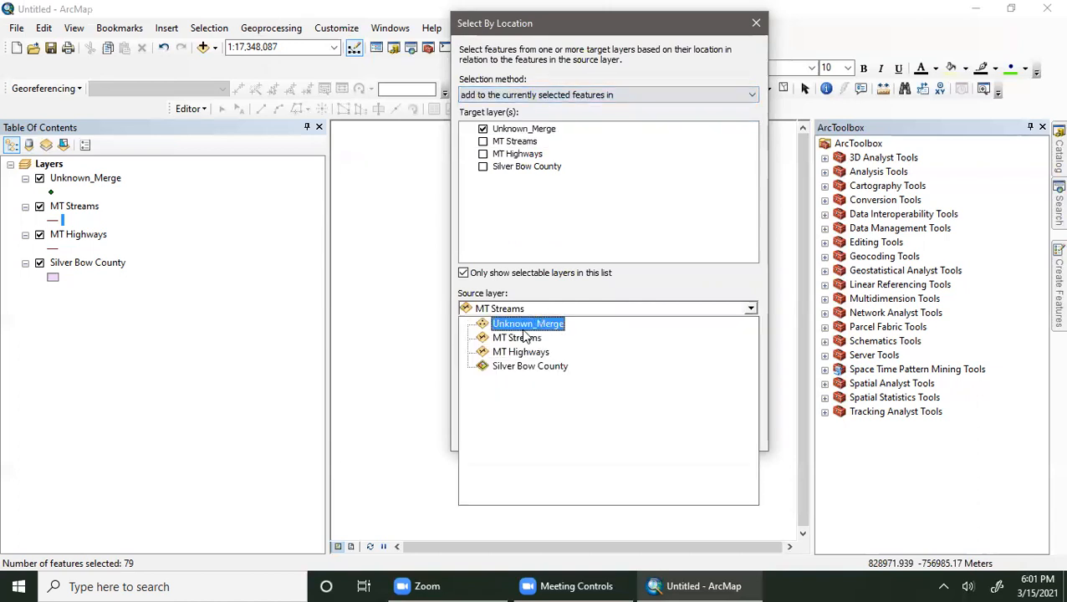
left_click(523, 350)
left_click(482, 403)
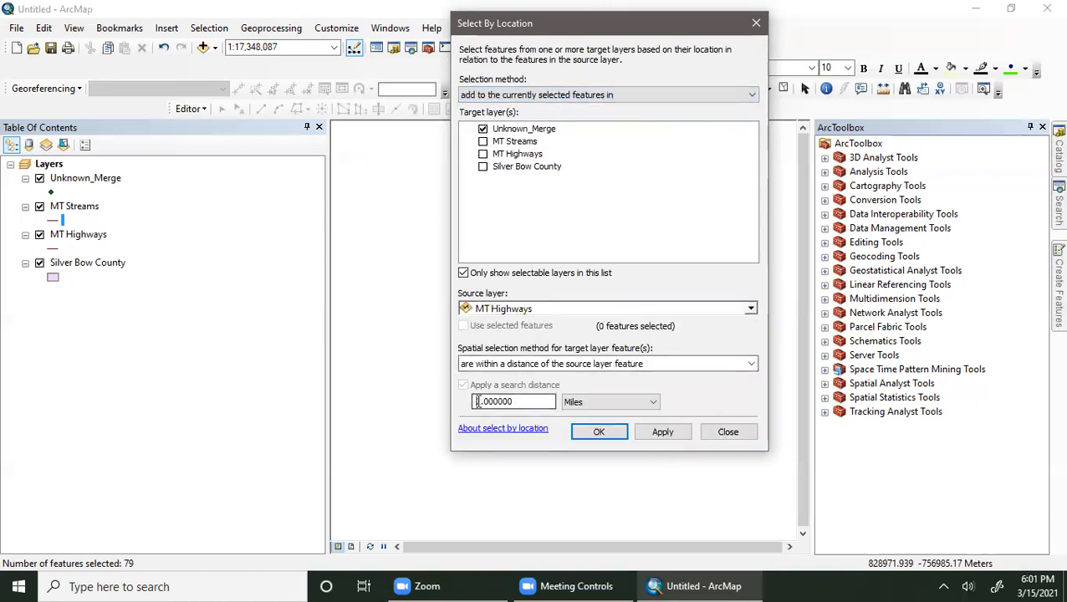
type("3")
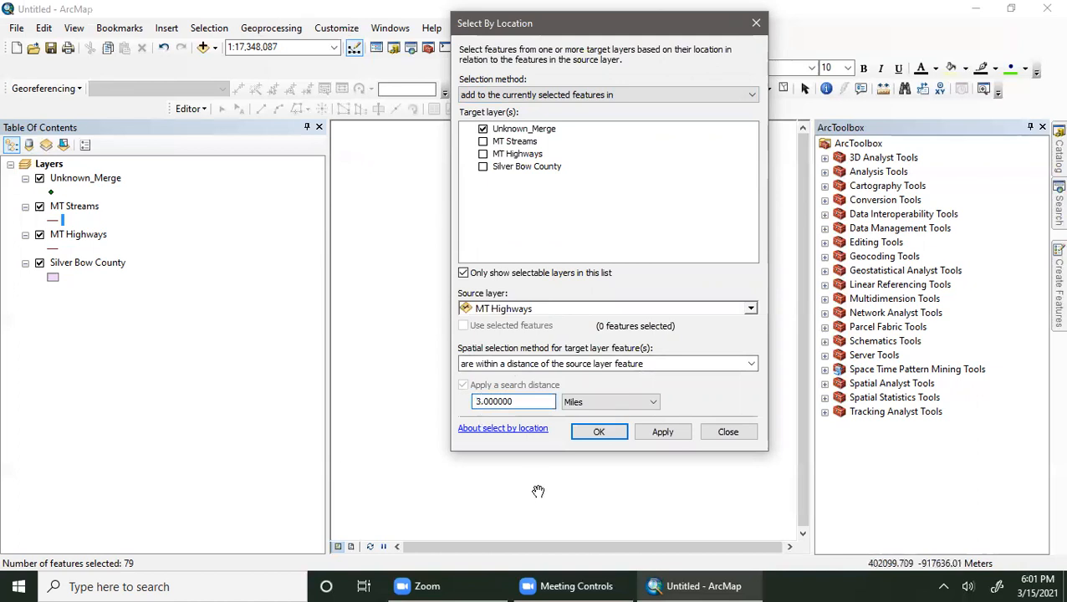
left_click(598, 433)
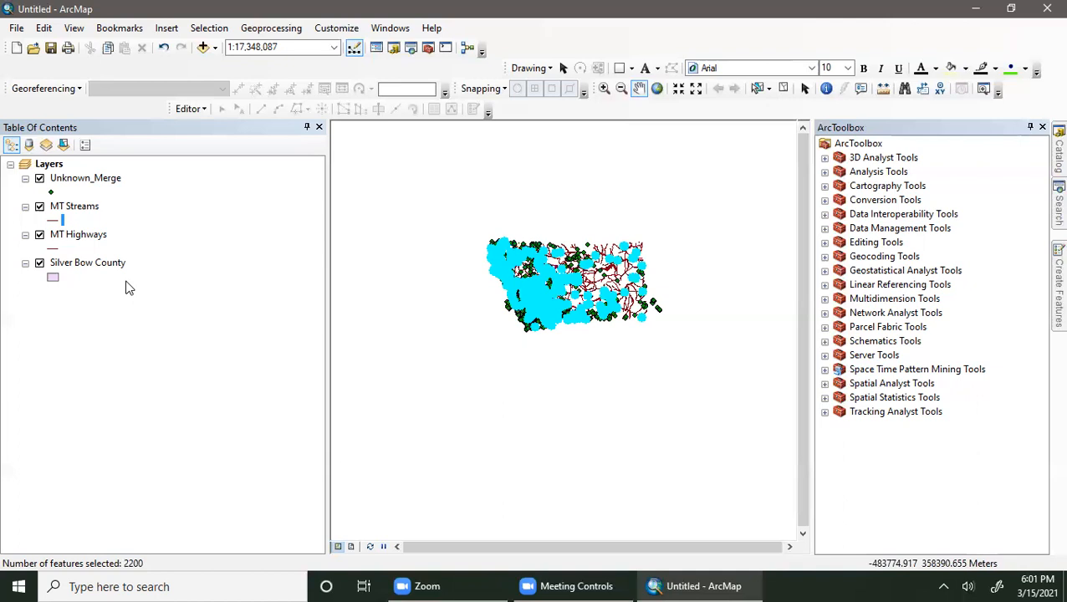
- List layers by selection and add Unknown_Merge features within Silver Bow County to the selection, without a search distance
left_click(64, 144)
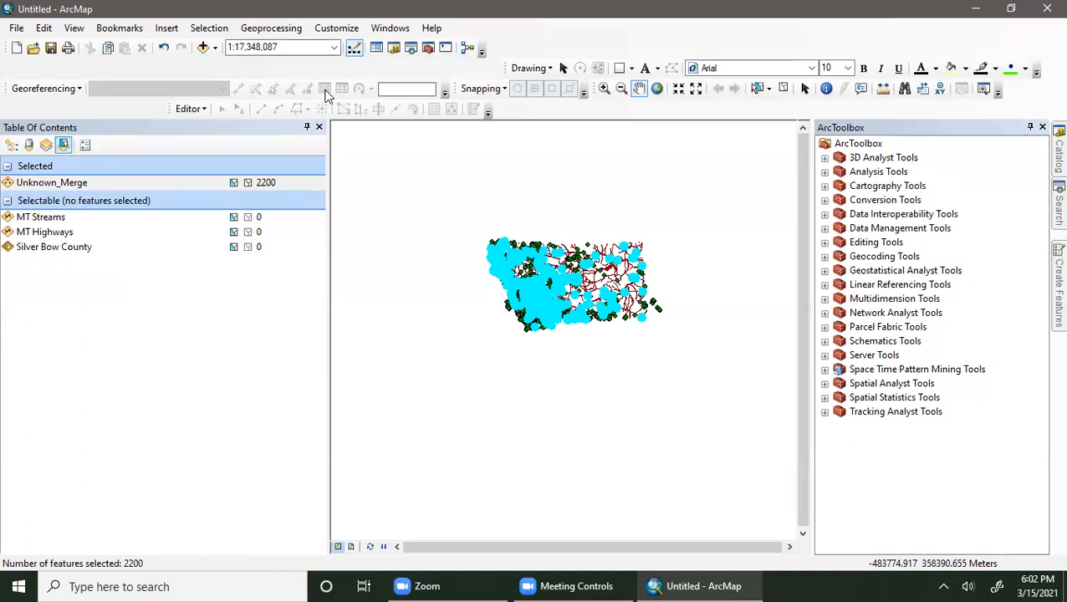
left_click(209, 28)
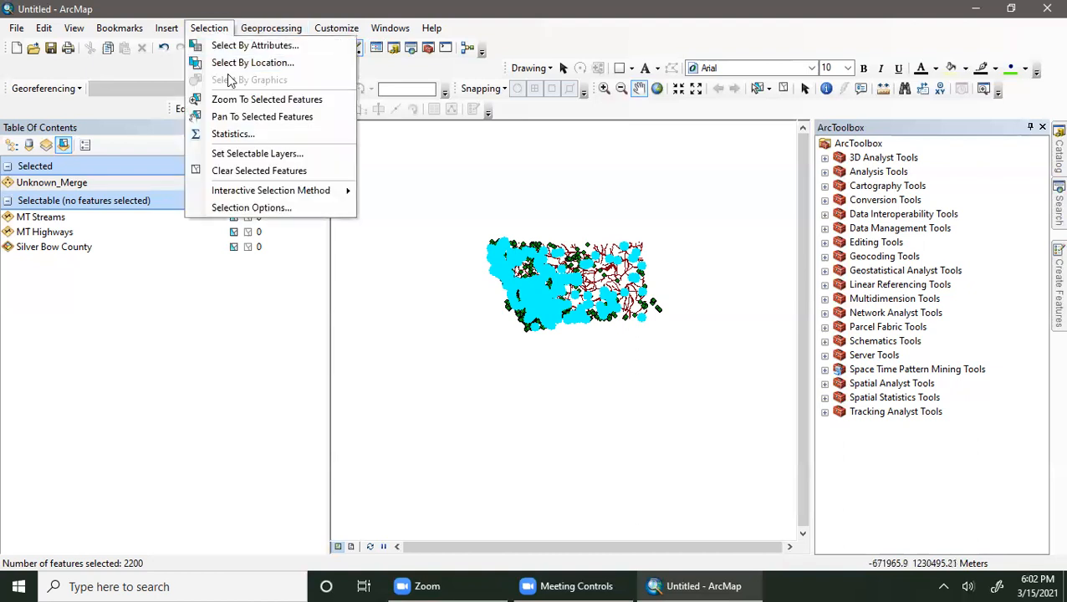
left_click(231, 64)
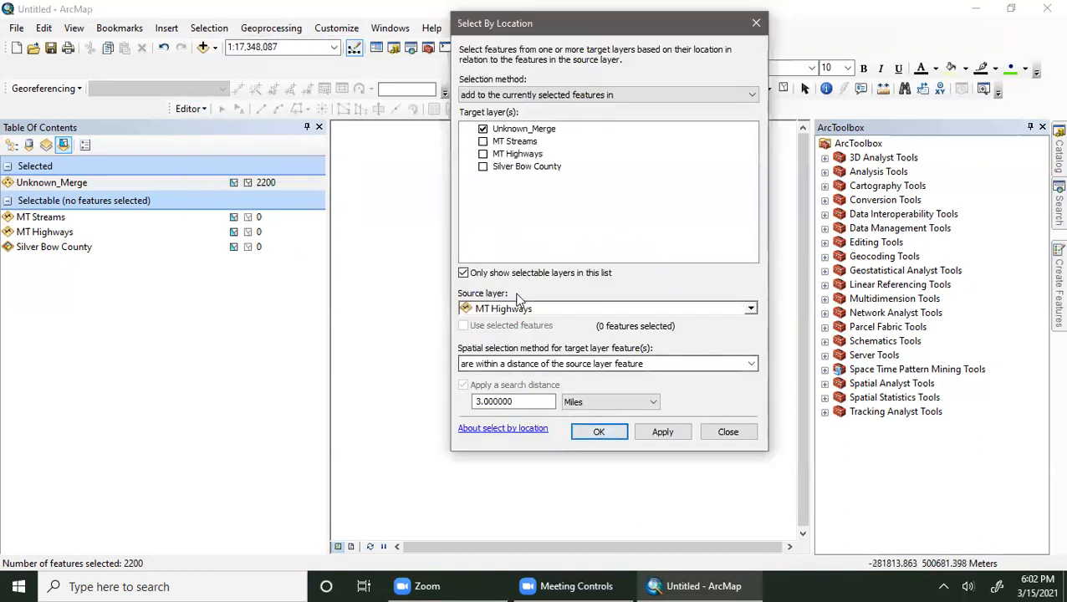
left_click(535, 310)
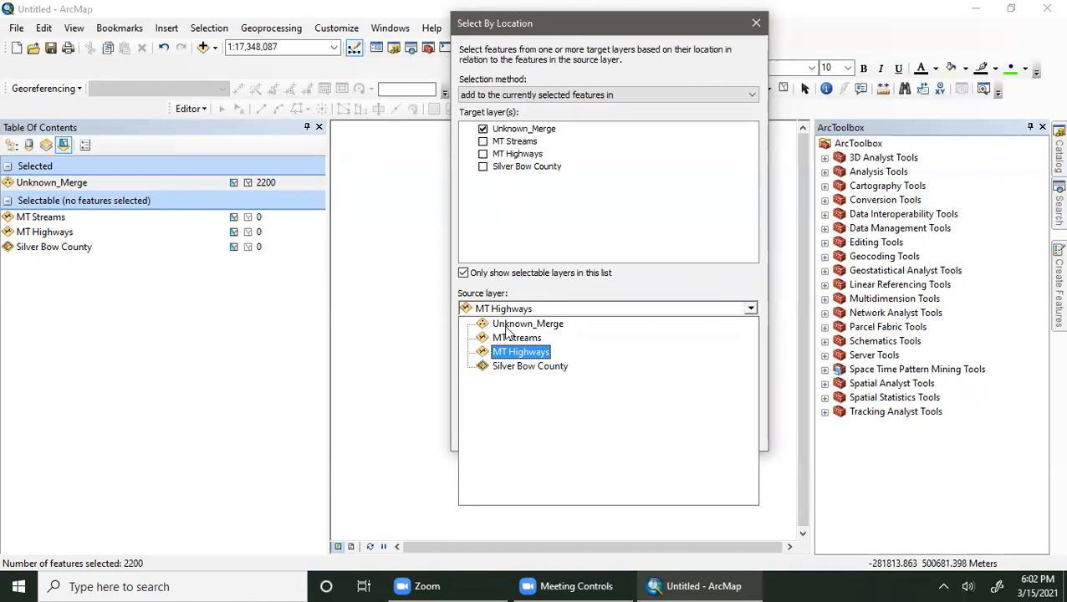
left_click(523, 365)
left_click(590, 366)
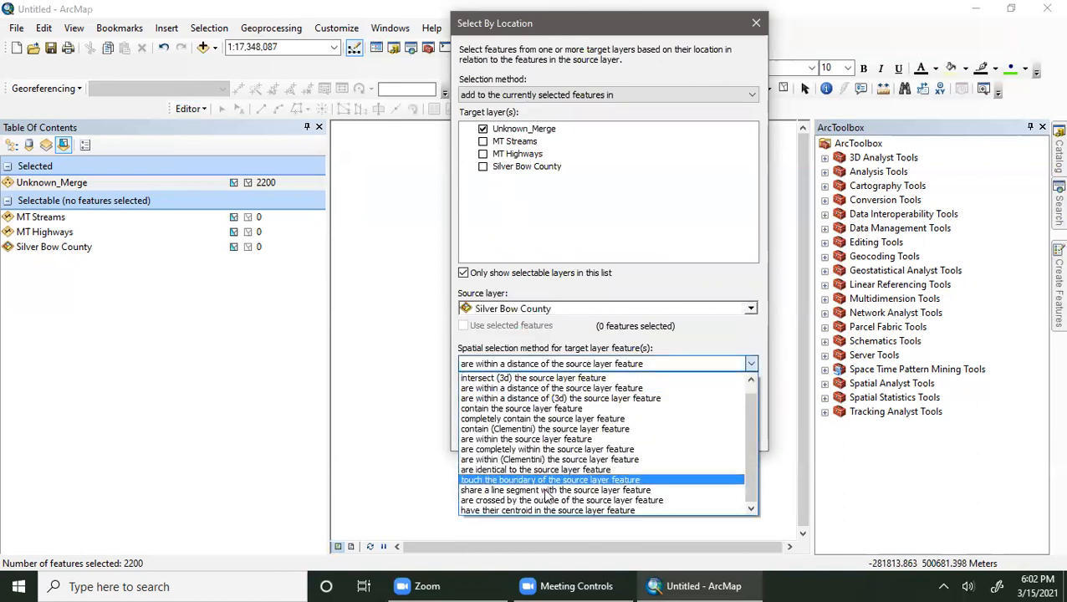
left_click(518, 439)
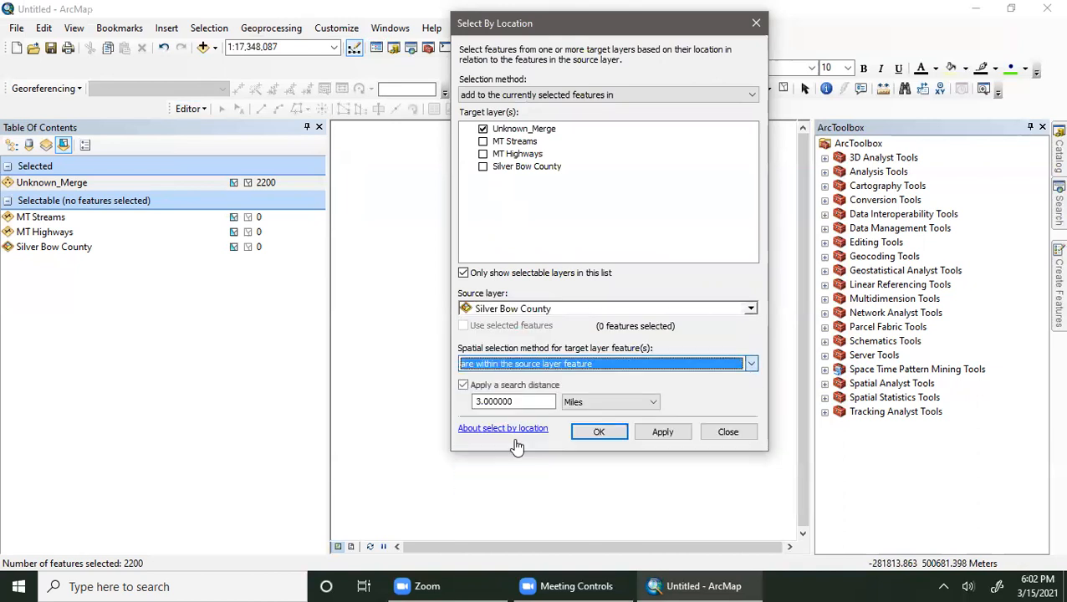
left_click(548, 385)
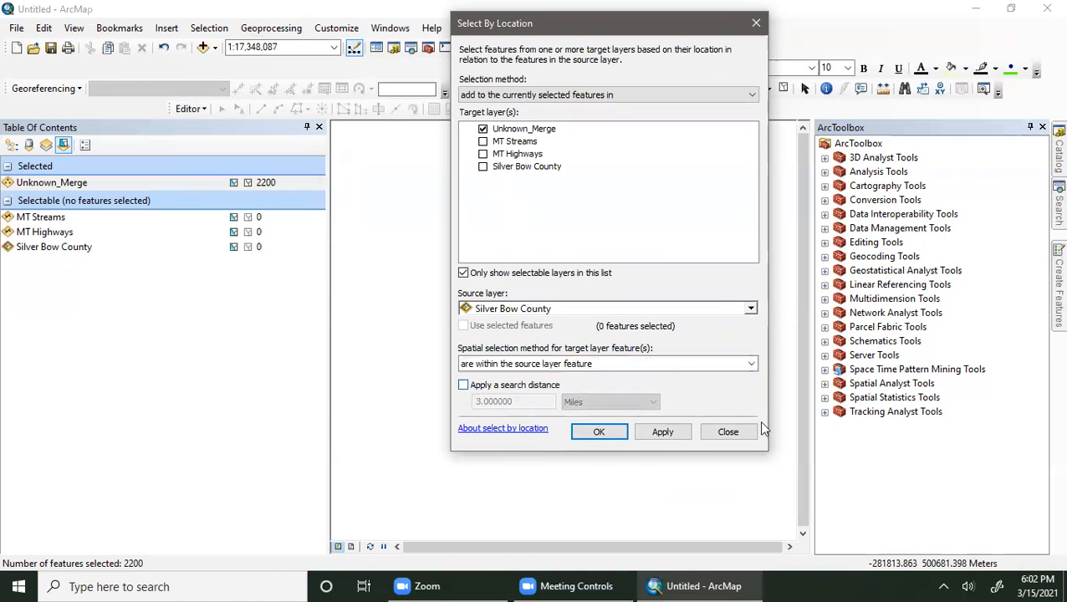
left_click(662, 431)
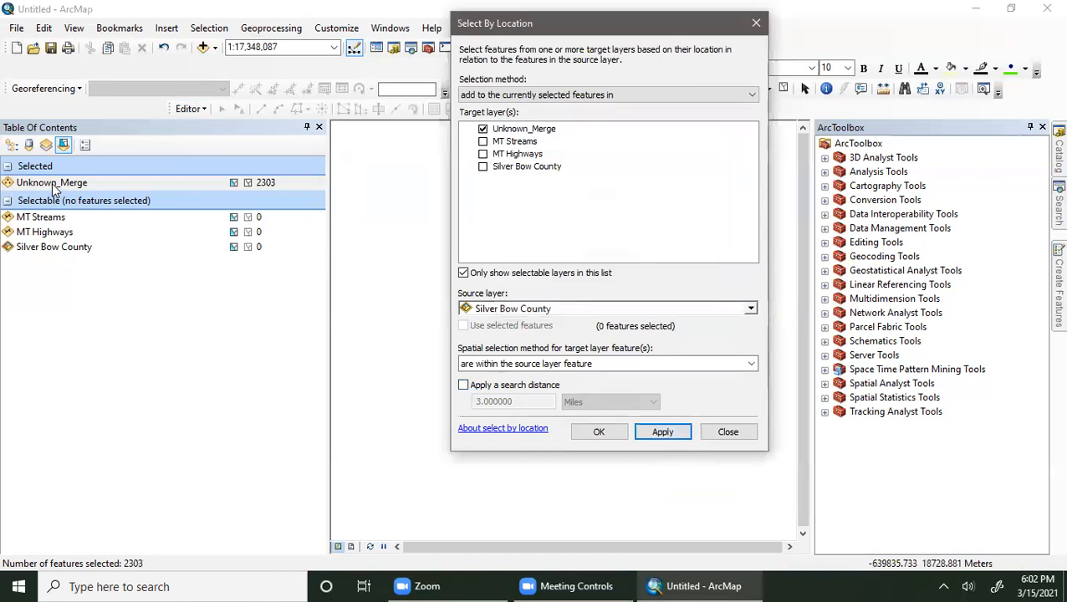
- Reduce the current Unknown_Merge selection to the features within Silver Bow County, check the map, and close the selection dialog
left_click(632, 97)
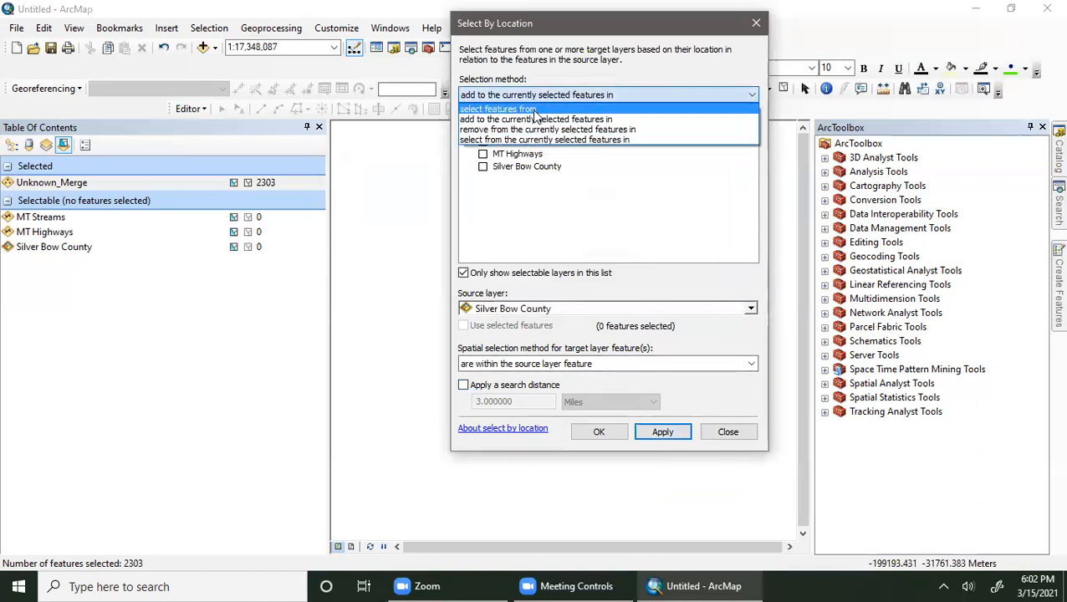
left_click(535, 140)
left_click(681, 434)
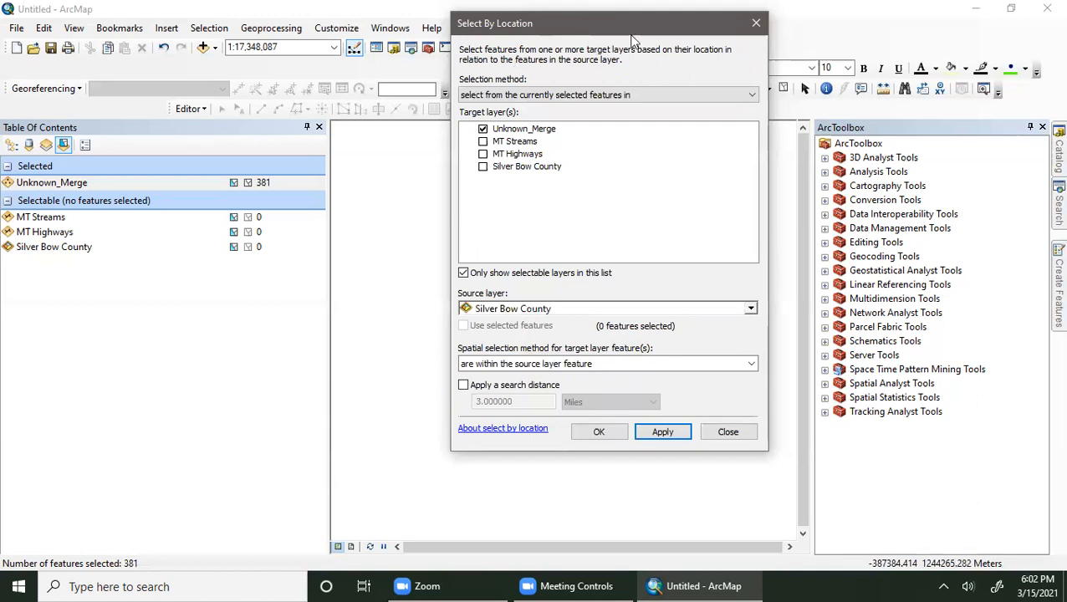
left_click_drag(633, 37, 811, 56)
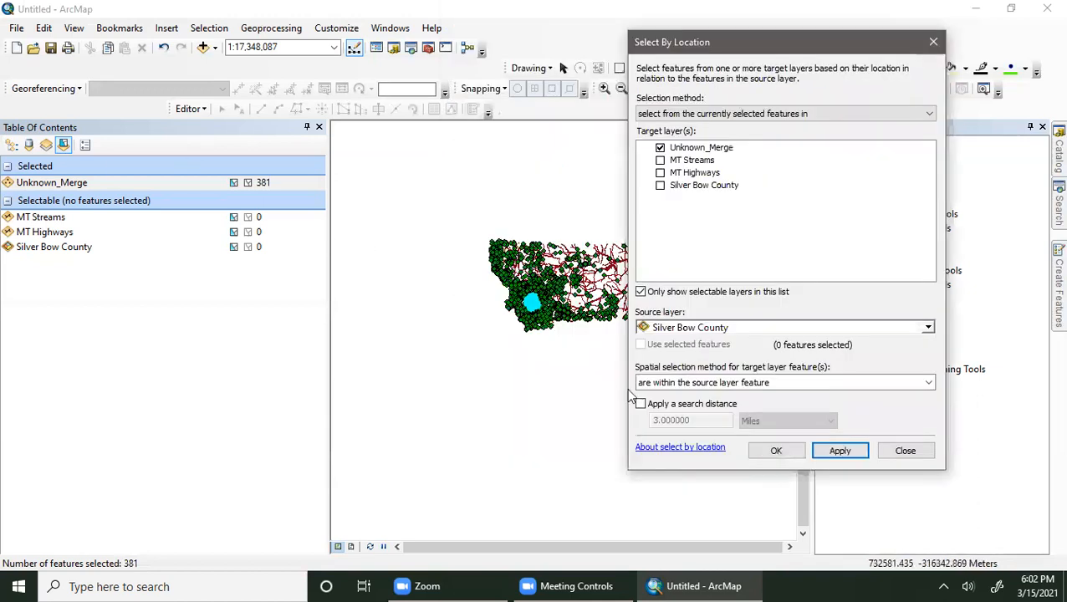
left_click(761, 449)
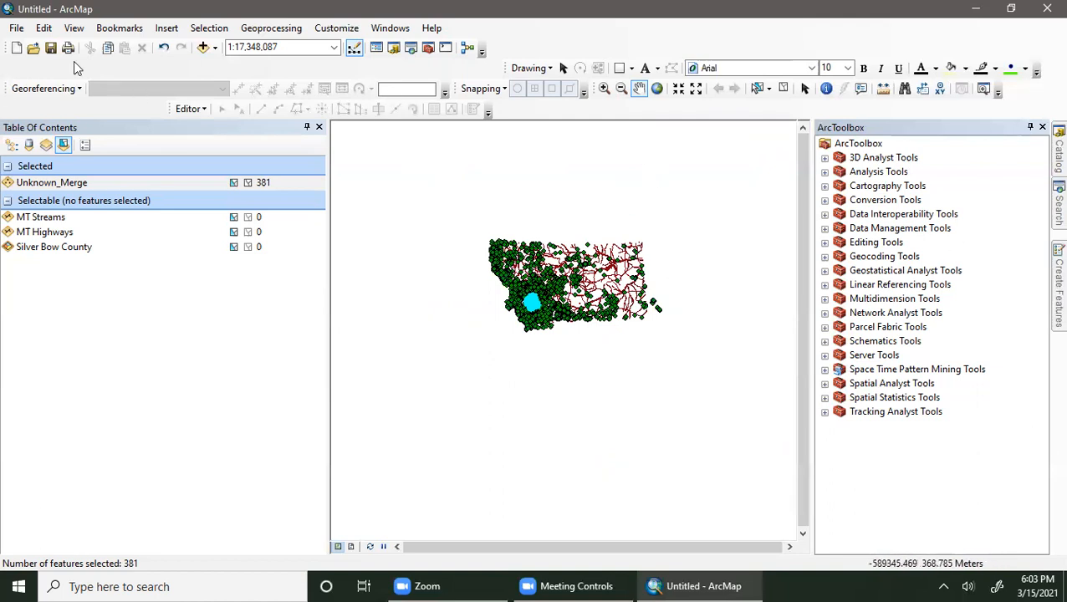
- List the layers by drawing order again and zoom the map to the Silver Bow County layer
left_click(11, 145)
right_click(81, 269)
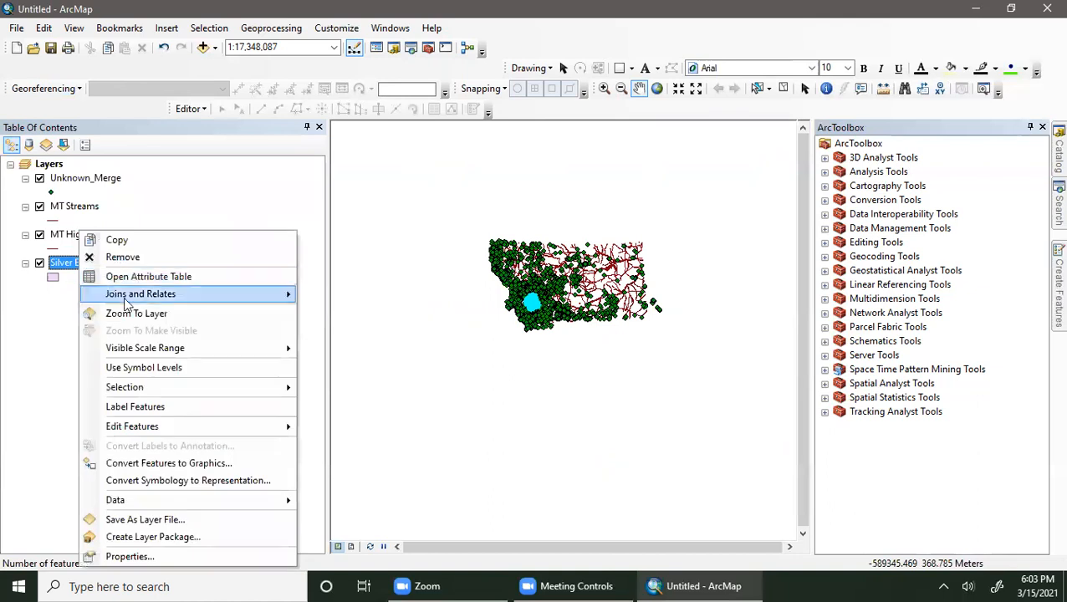
left_click(125, 313)
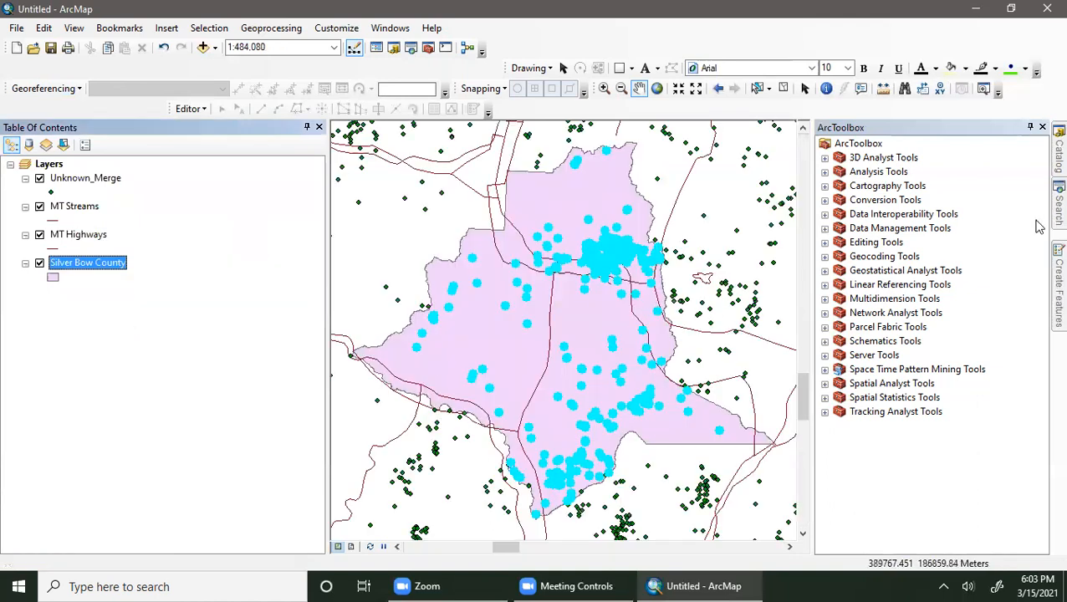
- Add the USDA_CONUS_PRIME imagery from the NAIP folder of the arcgis on gis.apfo.usda.gov server beneath the Silver Bow County layer
left_click(1058, 153)
scroll(882, 472, "down", 3)
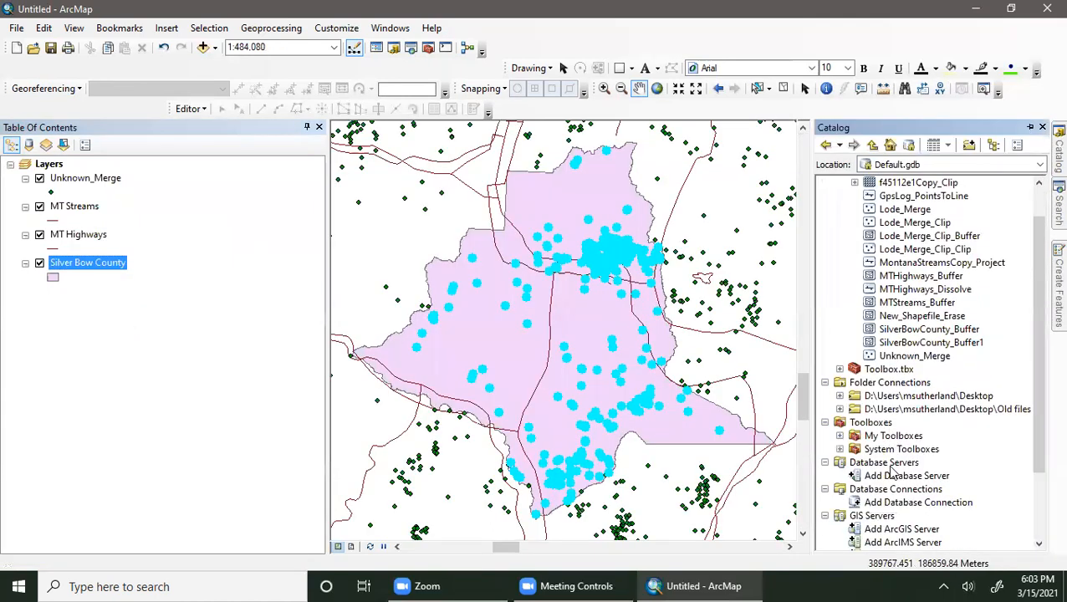
left_click(877, 504)
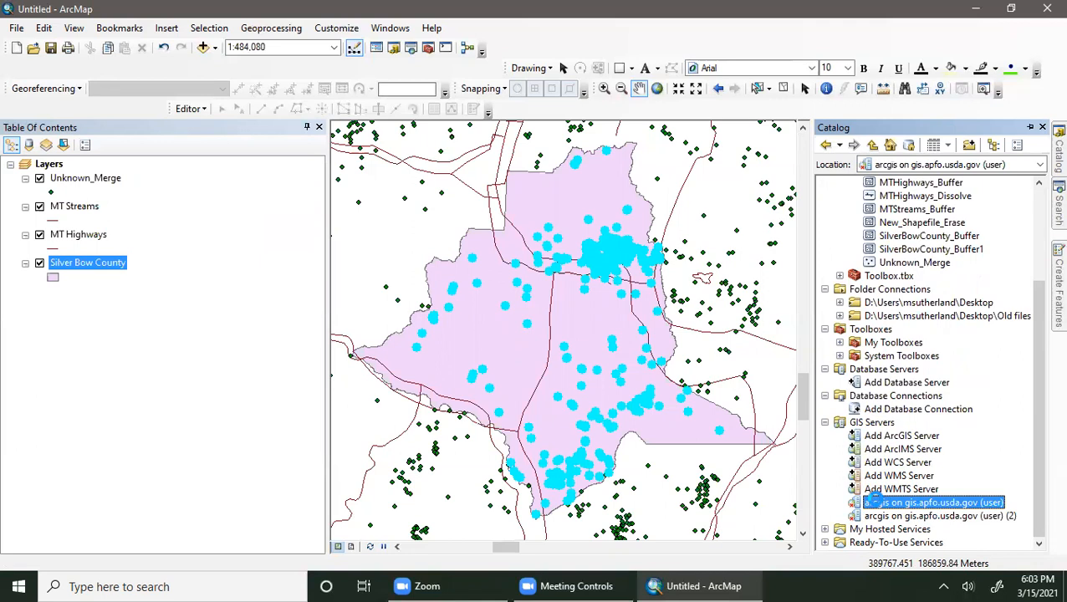
left_click(839, 502)
left_click(854, 516)
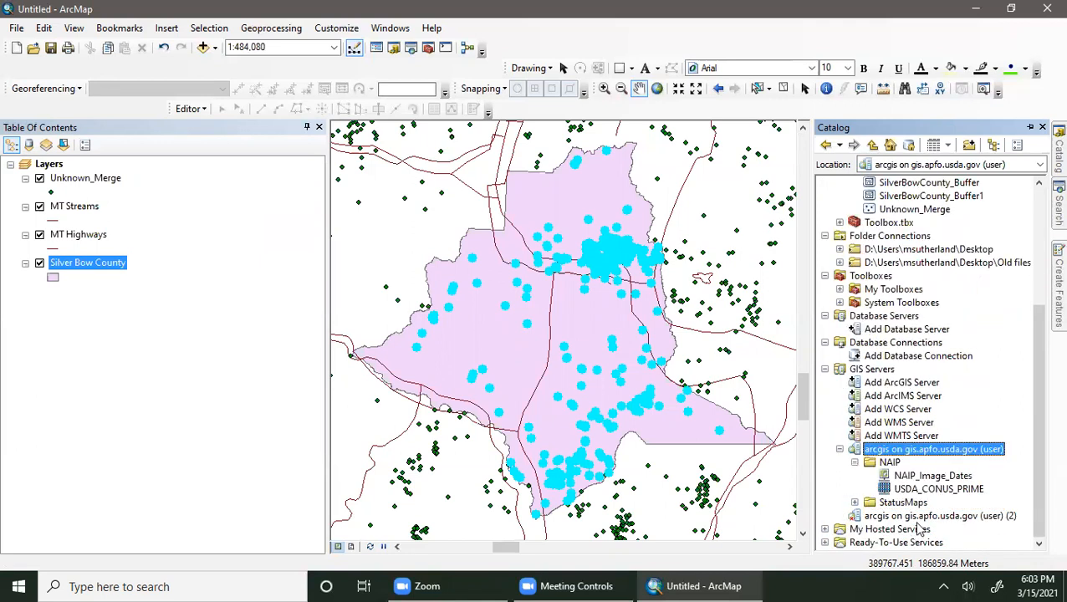
left_click_drag(928, 489, 96, 384)
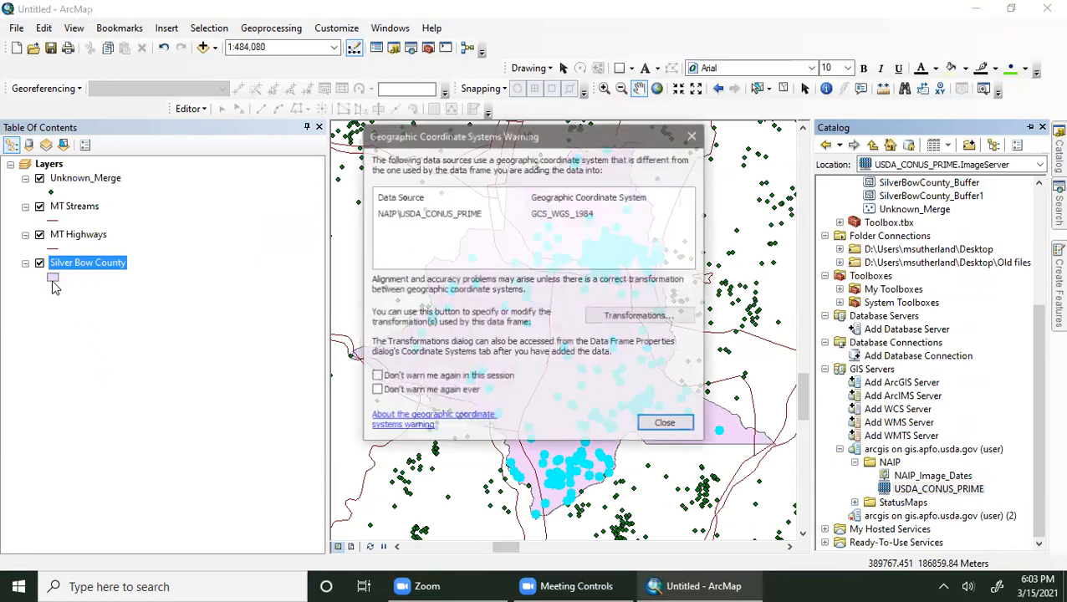
left_click(663, 424)
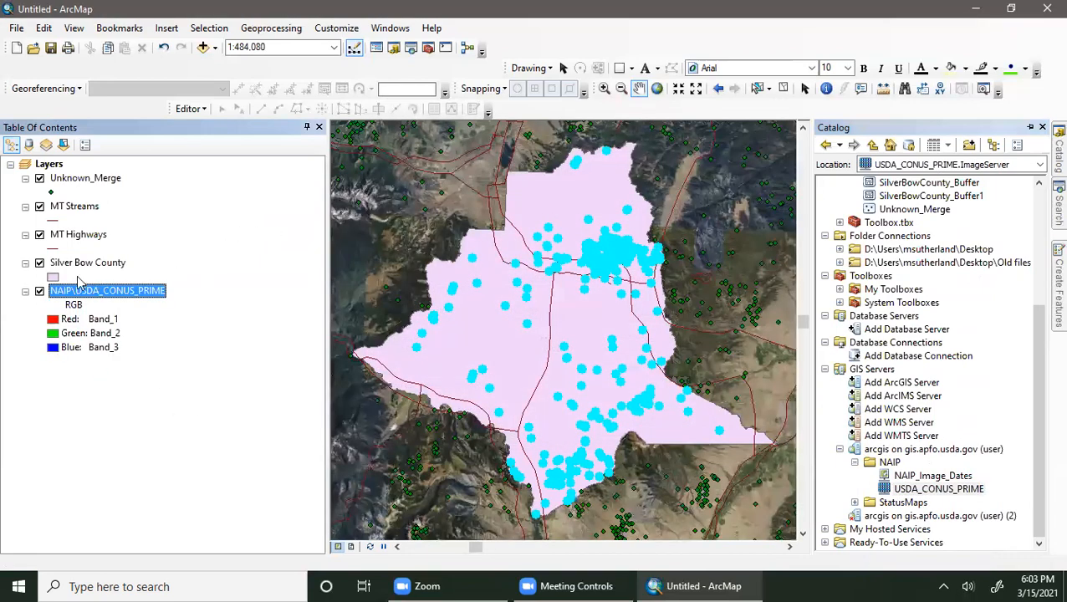
- Symbolize the Silver Bow County layer as a hollow polygon with a red outline of width 2
left_click(58, 277)
left_click(372, 234)
double_click(685, 233)
type("2")
left_click(699, 260)
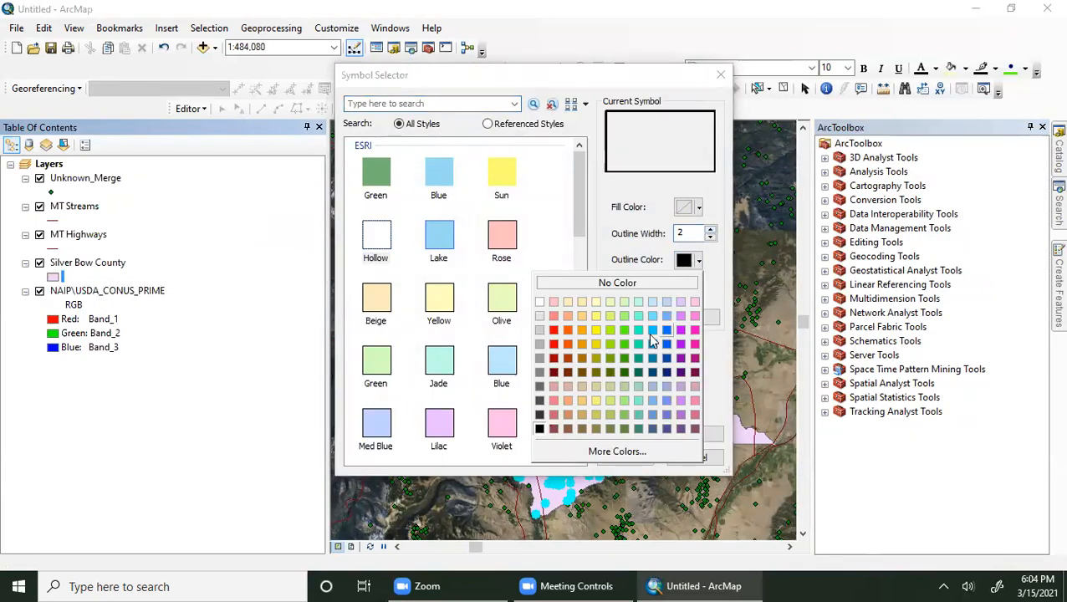
left_click(554, 329)
left_click(623, 458)
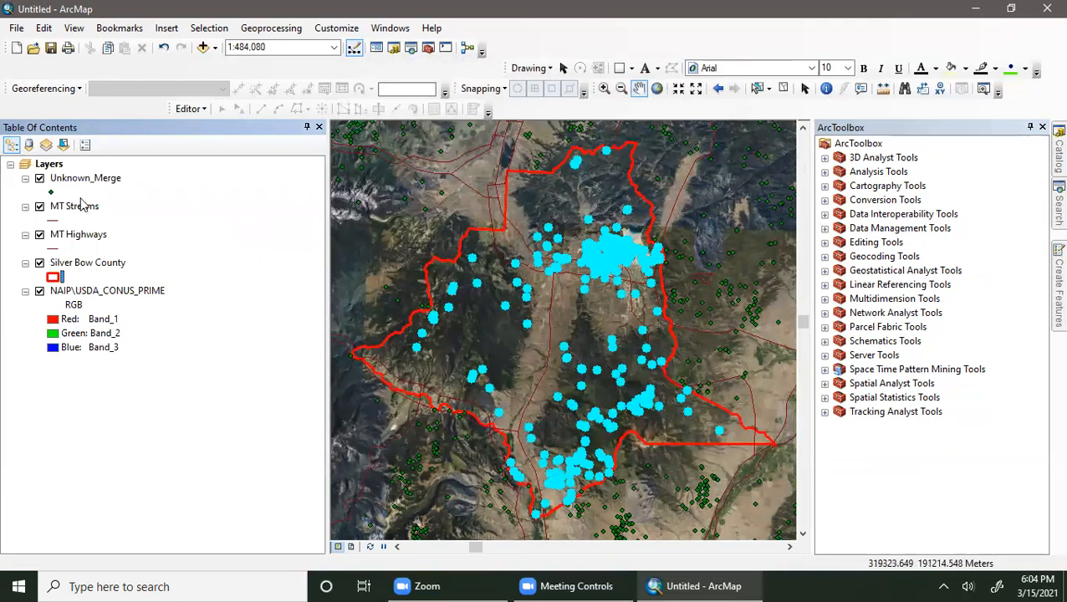
- Turn off the Unknown_Merge layer and refresh the map display
left_click(39, 179)
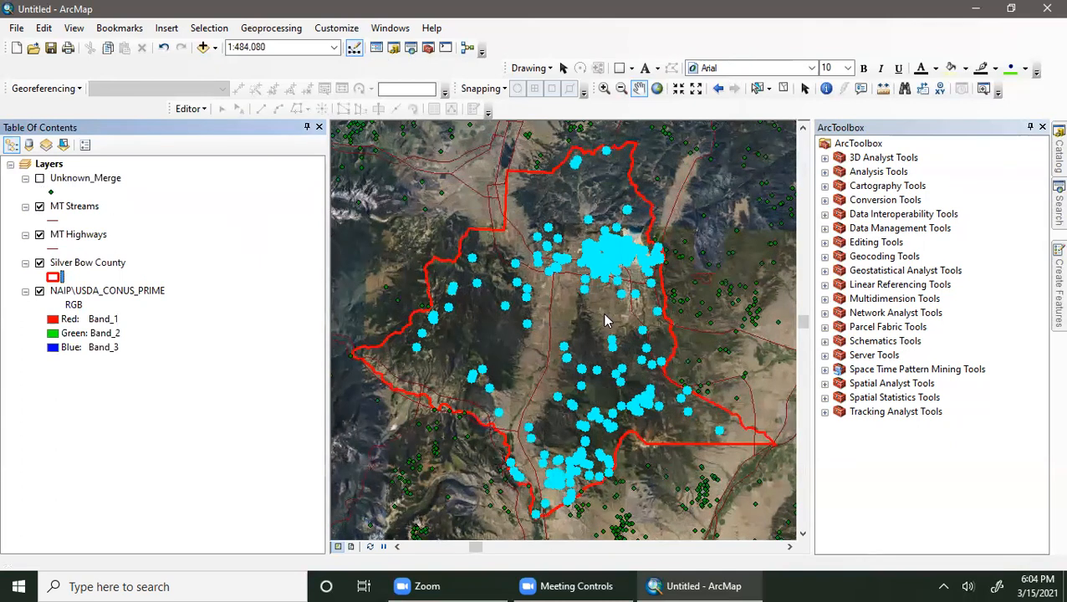
left_click(231, 202)
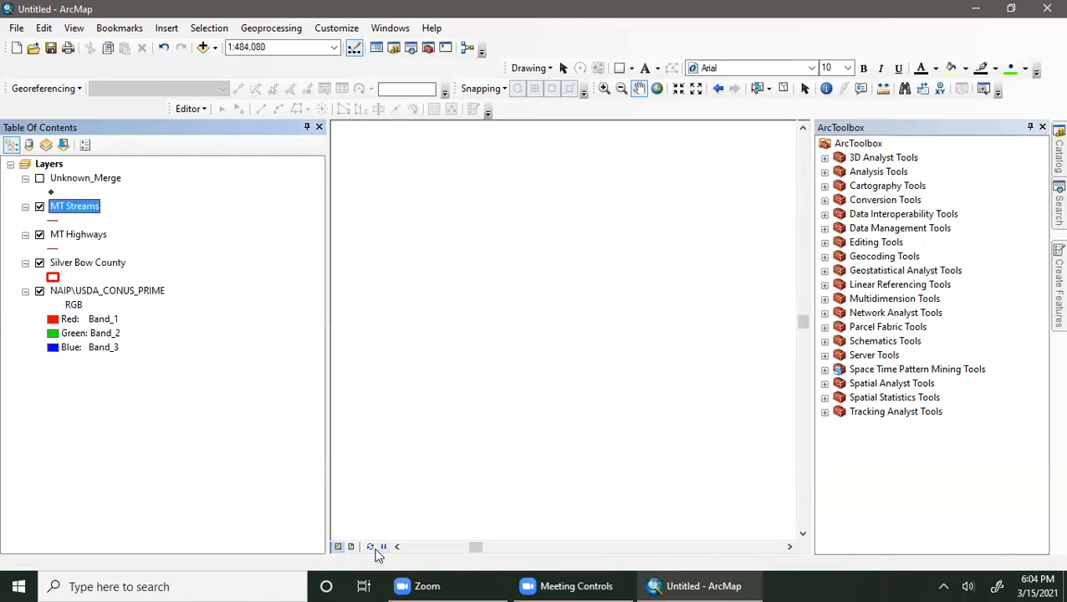
left_click(369, 546)
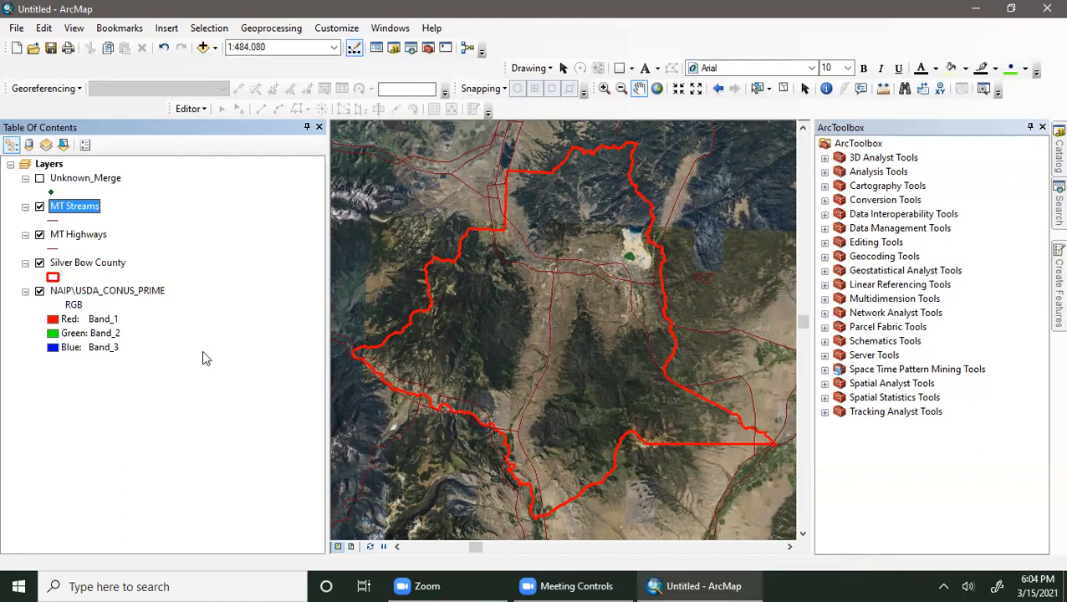
- Check the layers' selected feature counts, return to drawing order, and zoom in on the town beside the mine pit
left_click(64, 145)
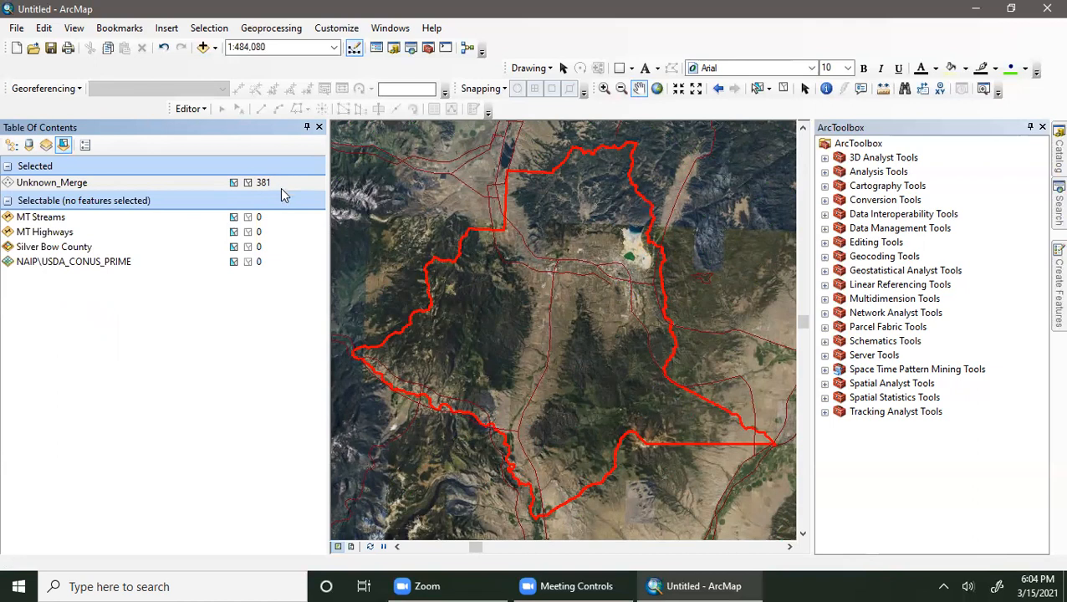
left_click(12, 146)
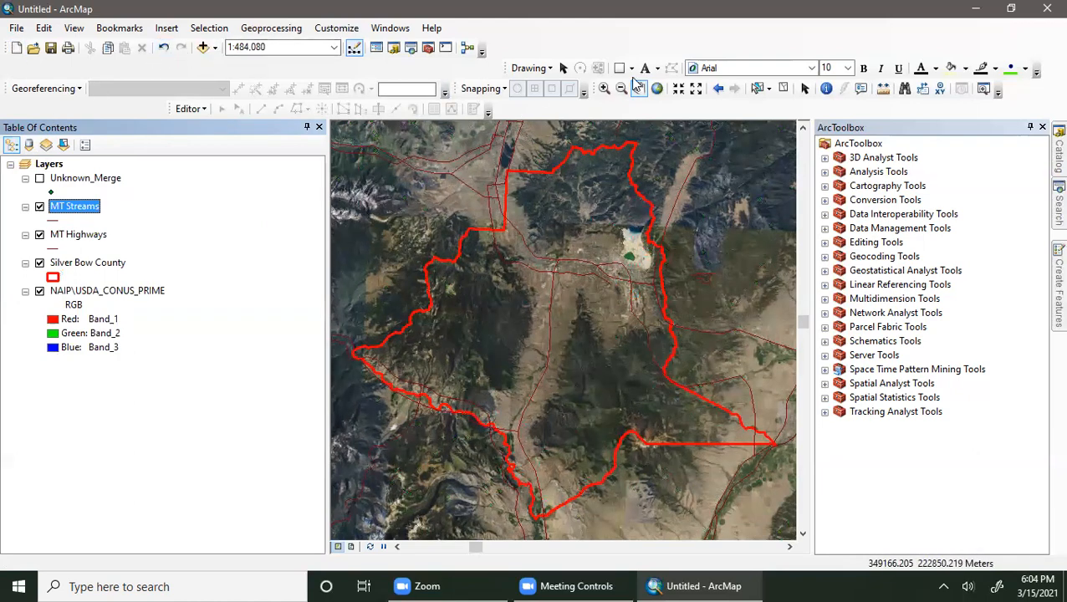
left_click(604, 87)
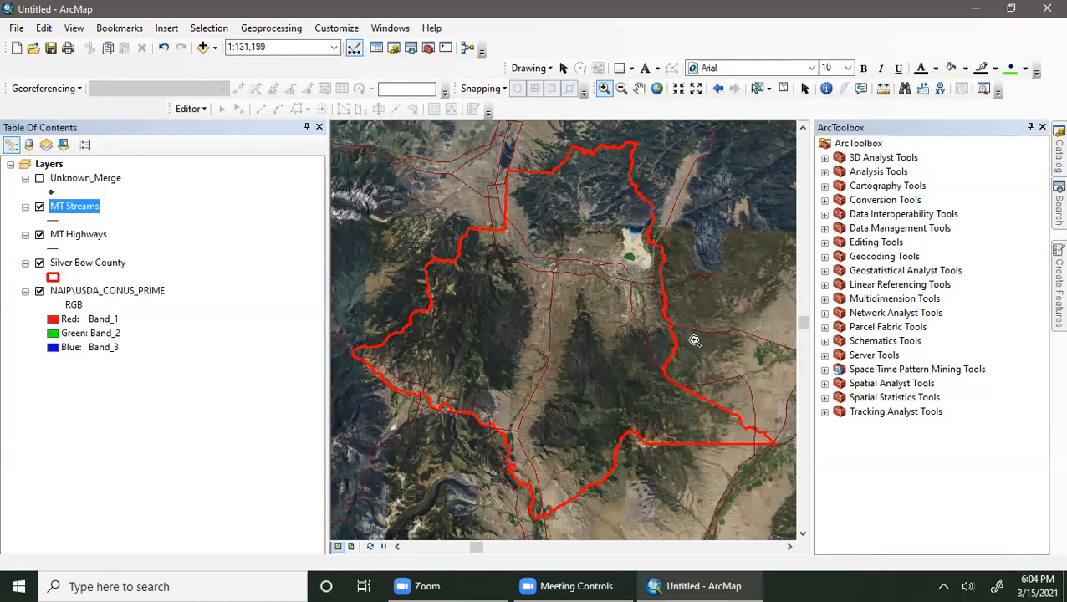
left_click_drag(694, 340, 581, 226)
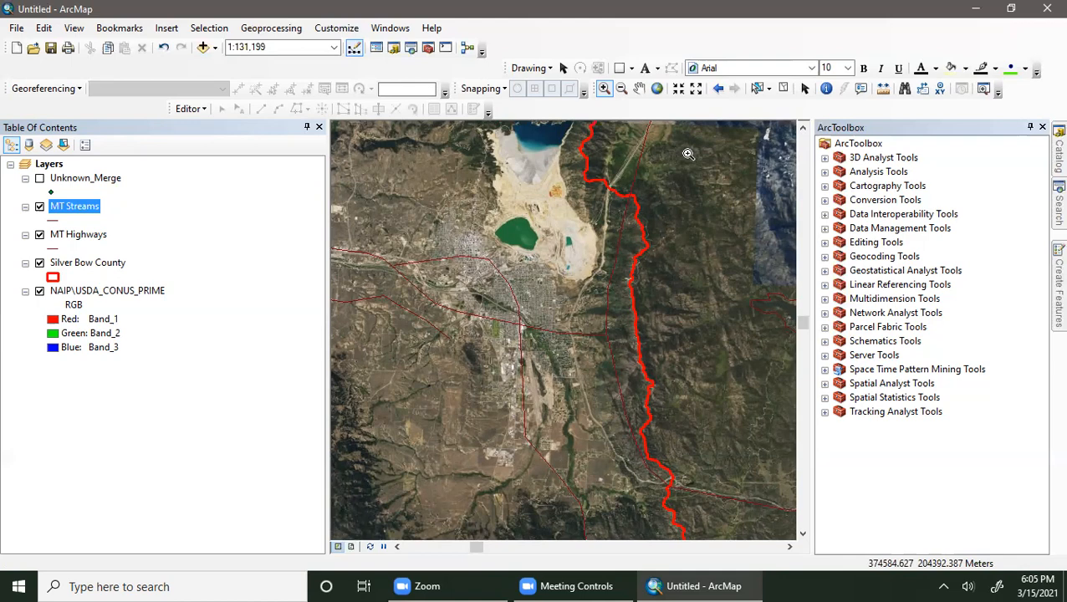
- Browse the Catalog's folder connections and expand the Desktop connection to reach the GIS data folder
left_click(1057, 152)
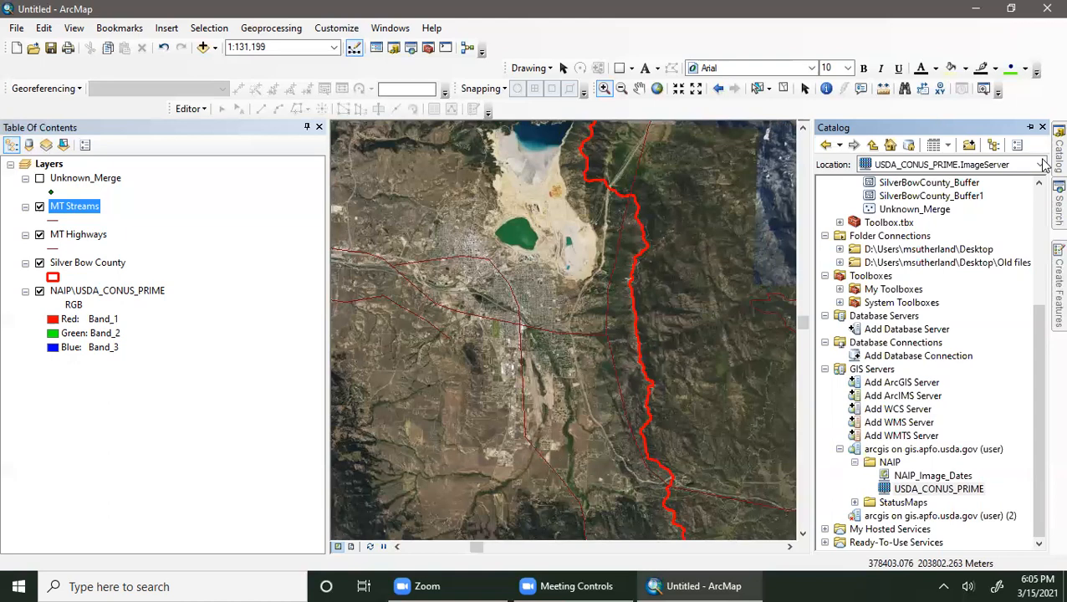
scroll(937, 276, "up", 5)
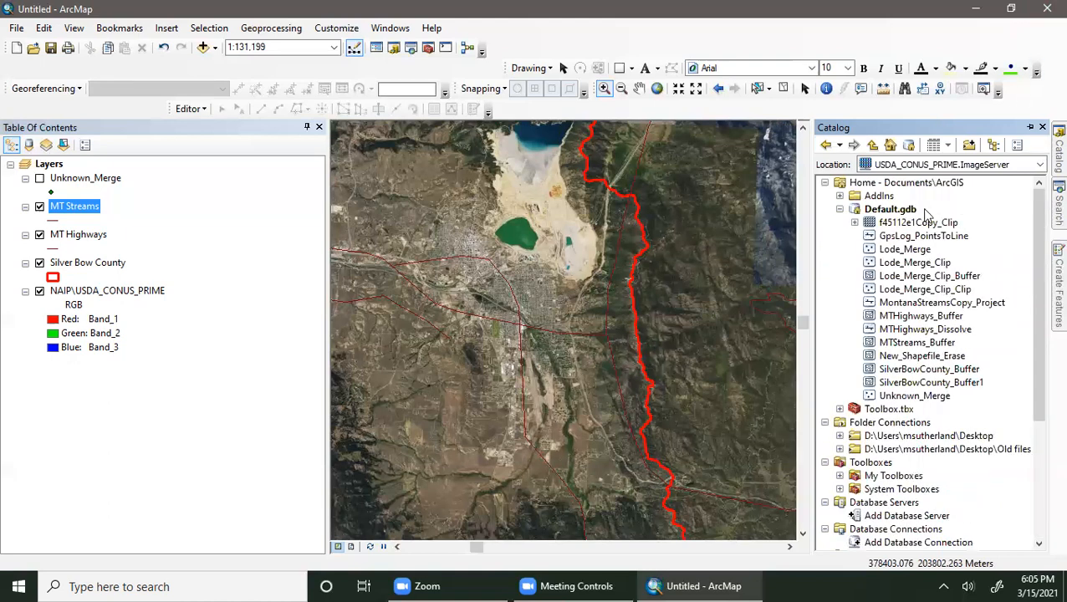
scroll(922, 234, "down", 2)
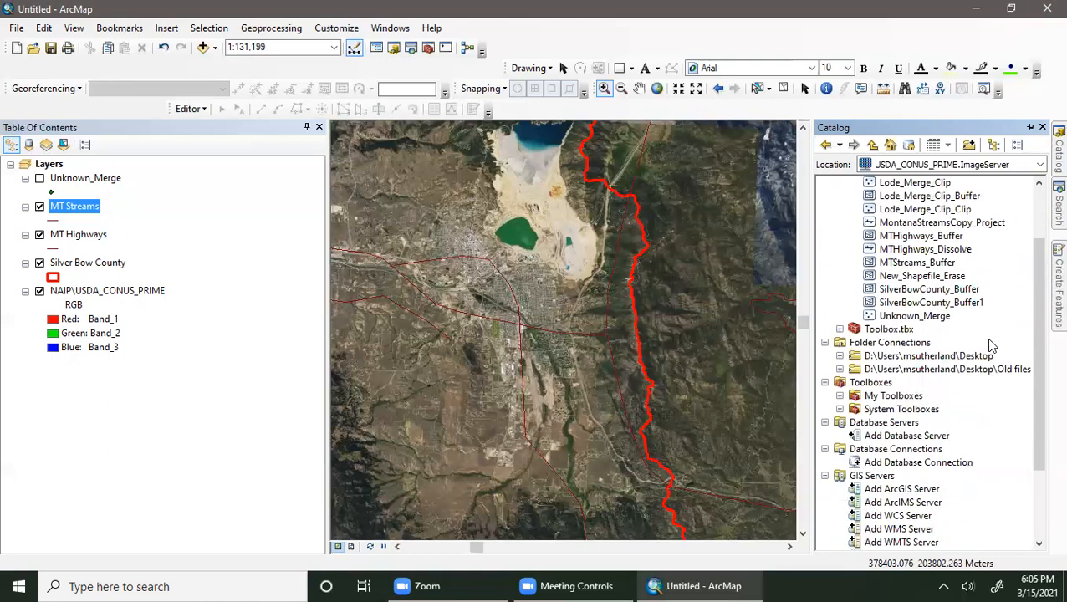
right_click(892, 371)
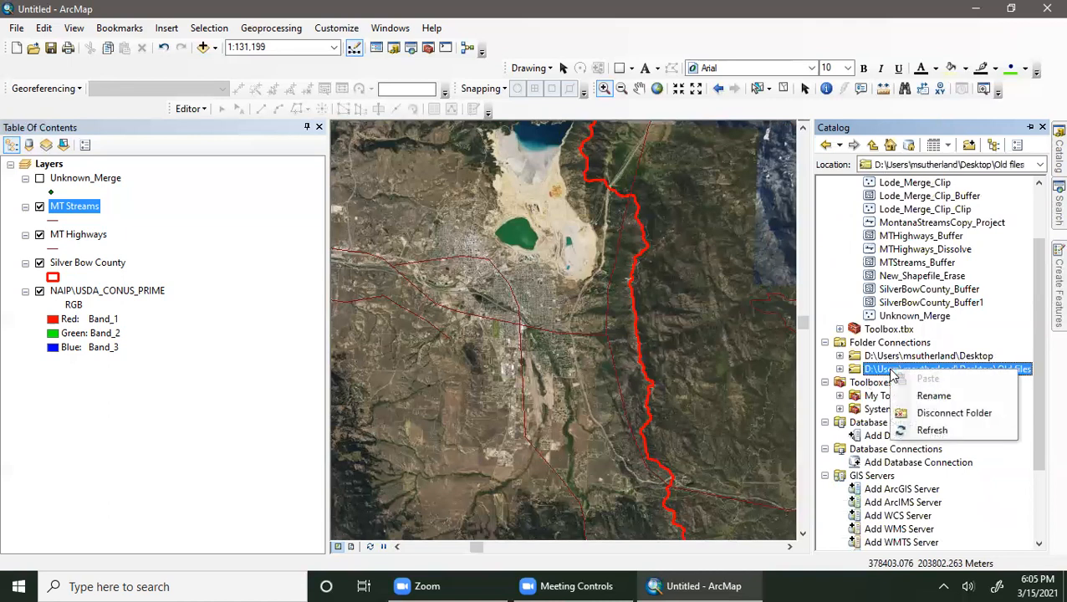
left_click(840, 369)
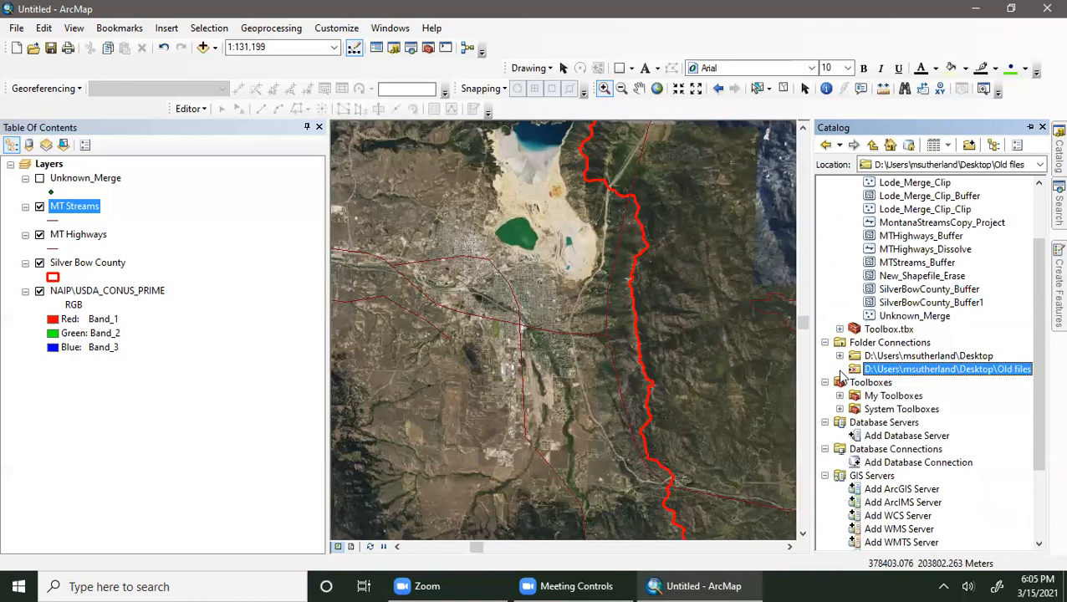
left_click(890, 359)
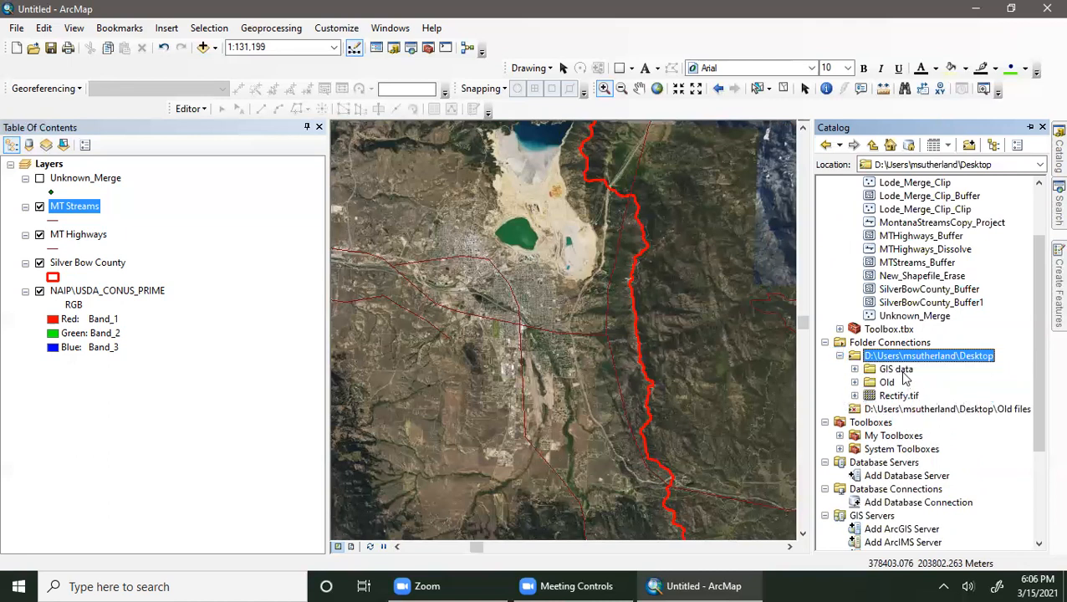
- Create a polygon shapefile named Butte in the GIS data folder, using the NAD 1983 coordinate system
right_click(905, 373)
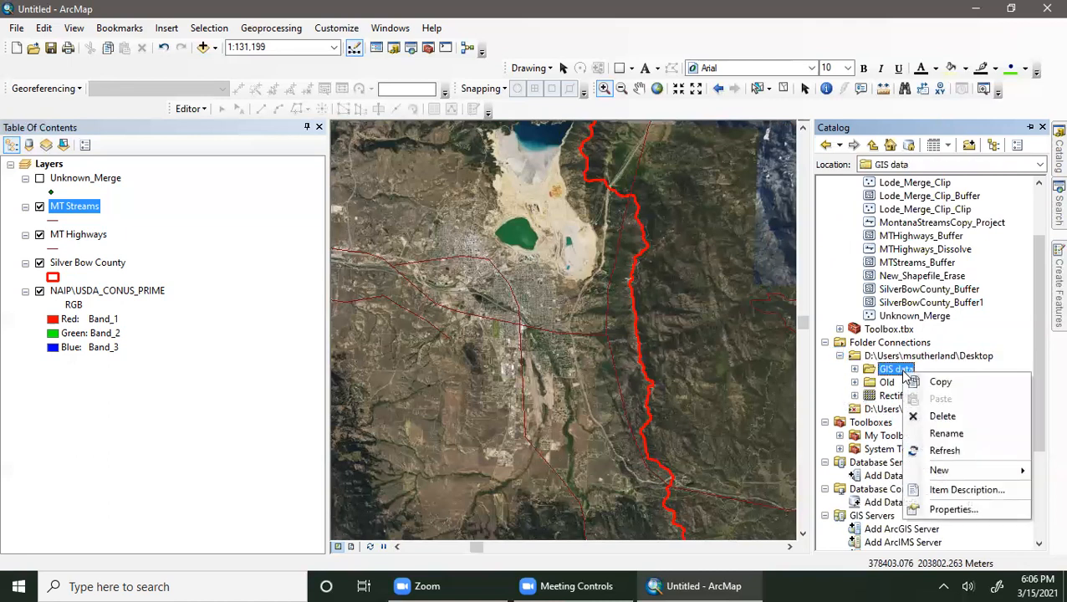
mouse_move(961, 470)
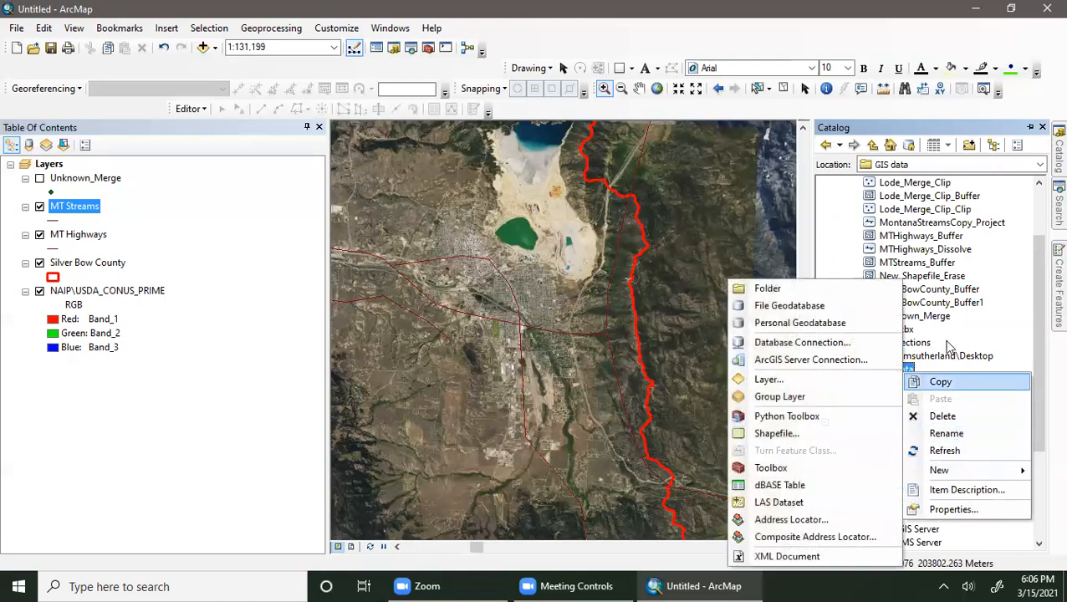
left_click(824, 434)
left_click(532, 178)
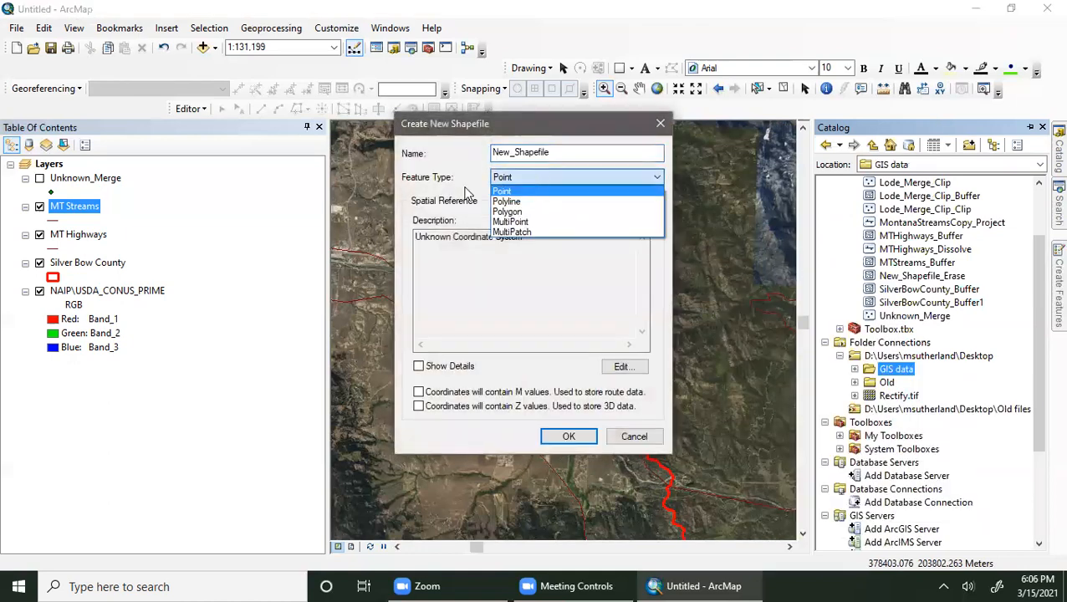
left_click(519, 213)
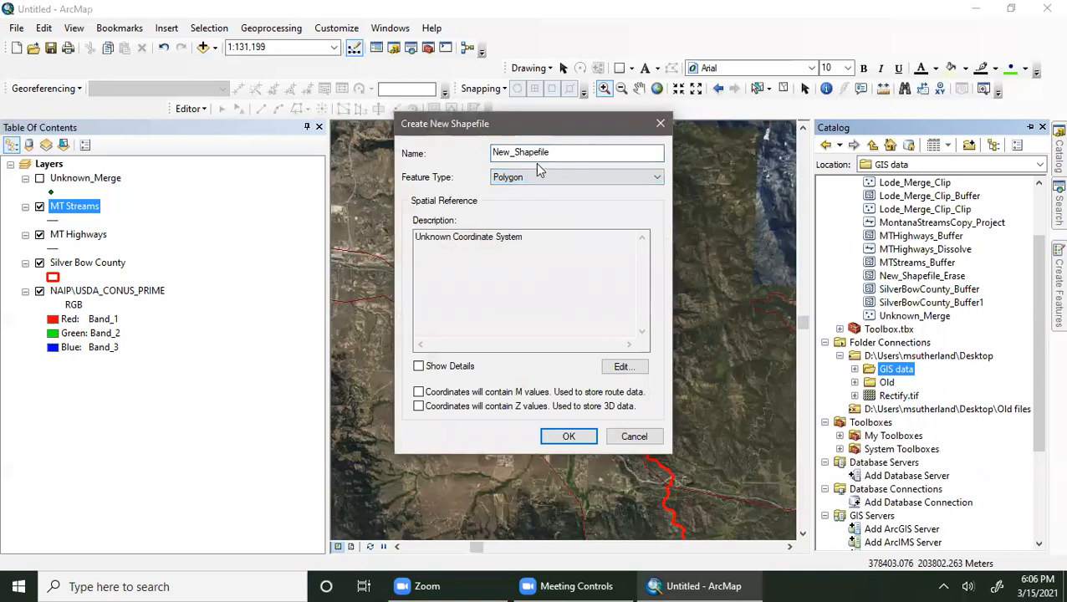
left_click_drag(562, 155, 448, 166)
type("Butte")
left_click(623, 367)
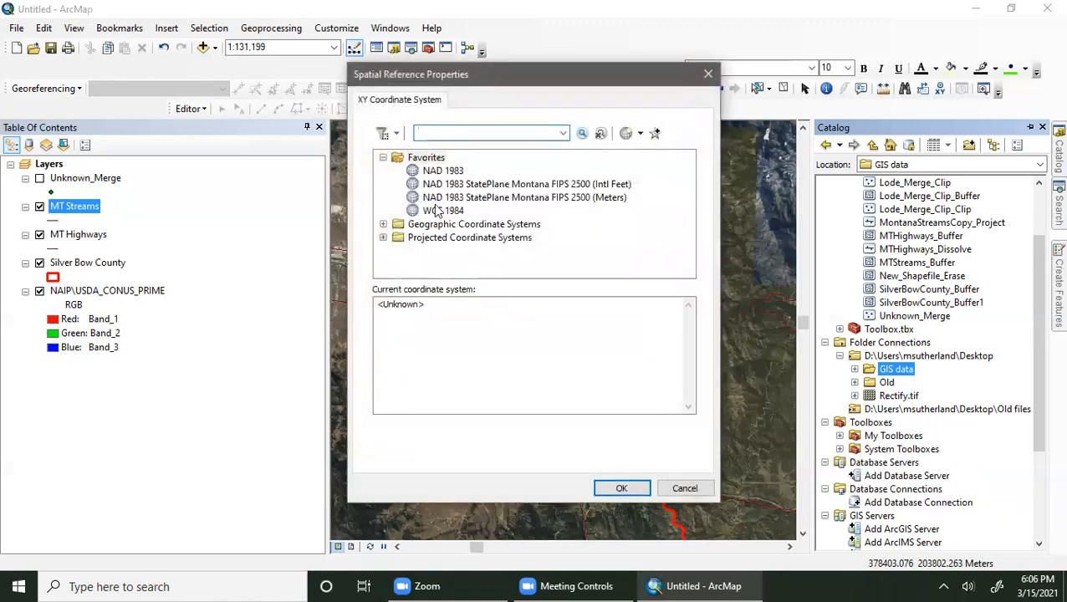
left_click(442, 170)
left_click(619, 489)
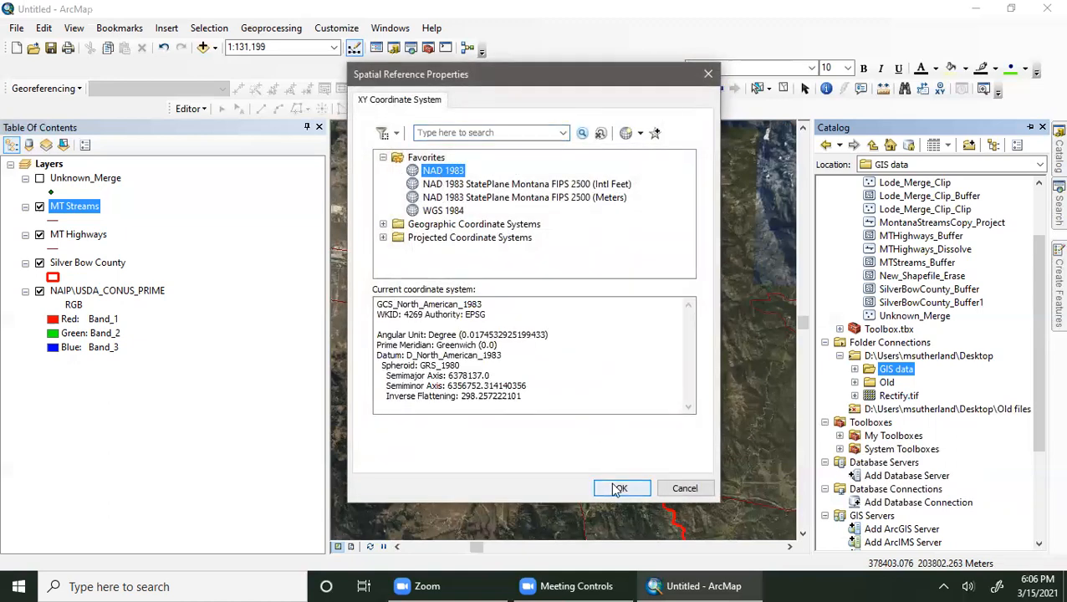
left_click(570, 437)
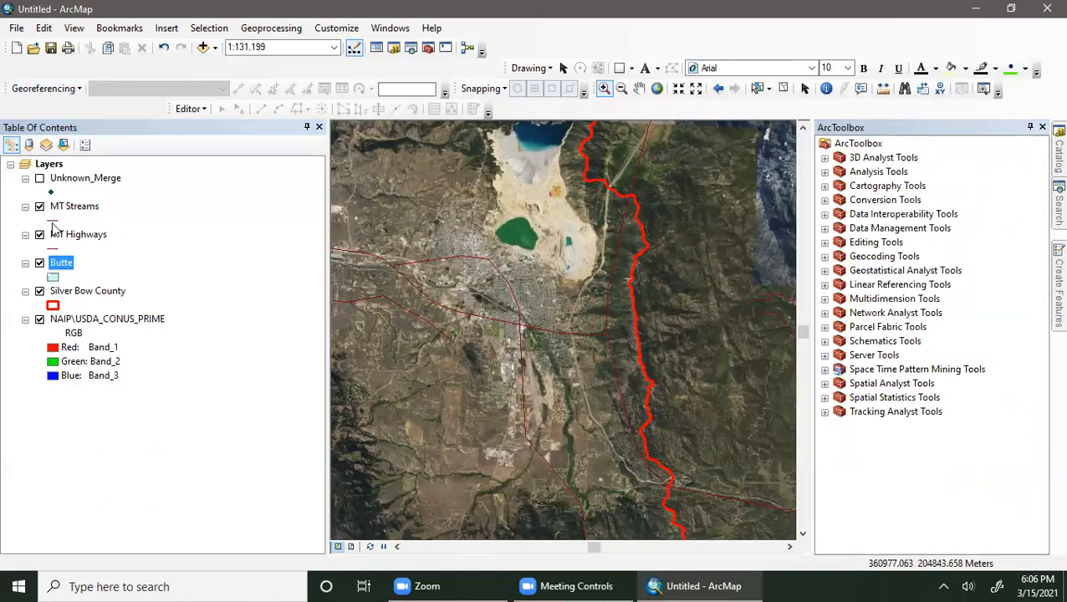
- Start an edit session on the Butte layer and dismiss the spatial reference warning
left_click(71, 268)
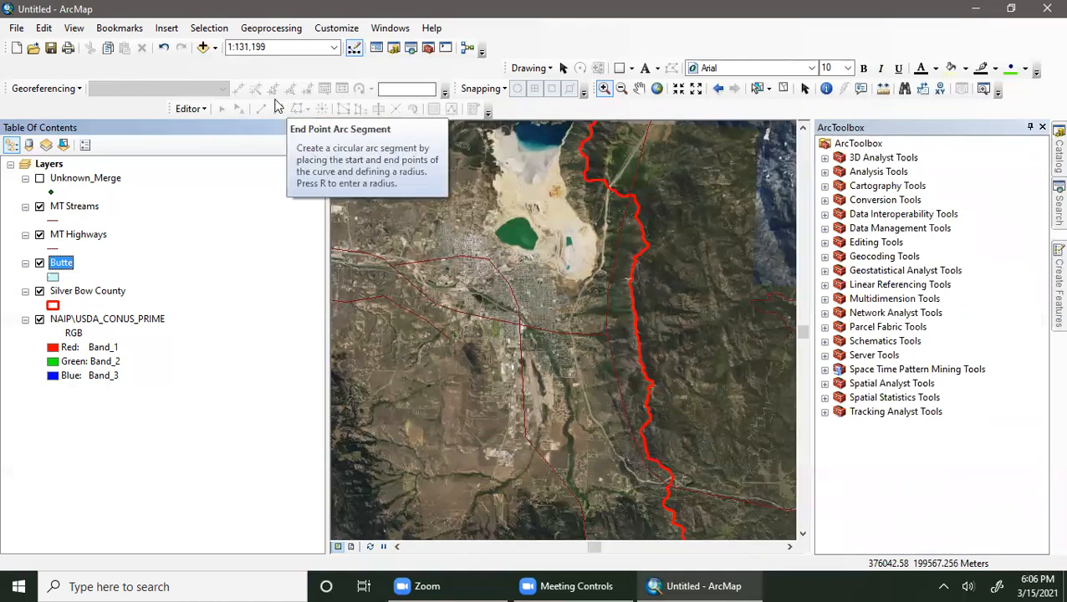
left_click(189, 109)
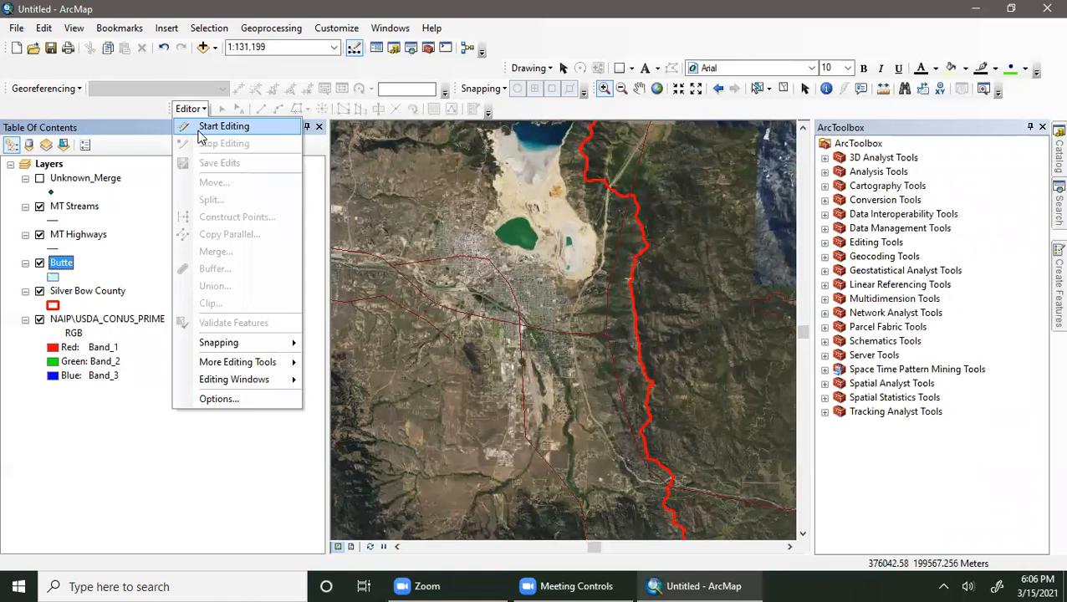
left_click(219, 126)
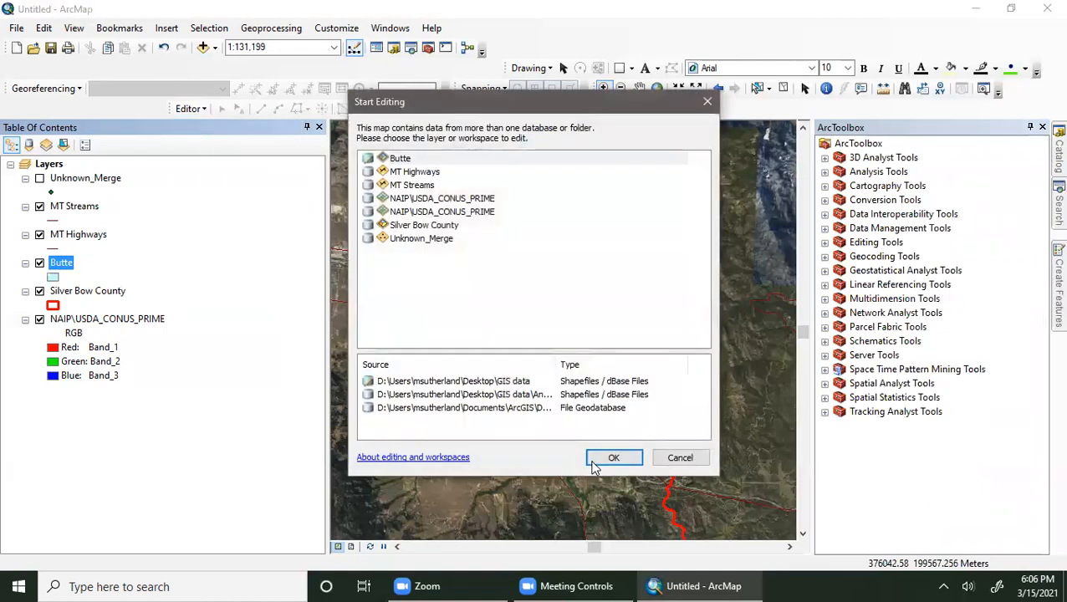
left_click(593, 463)
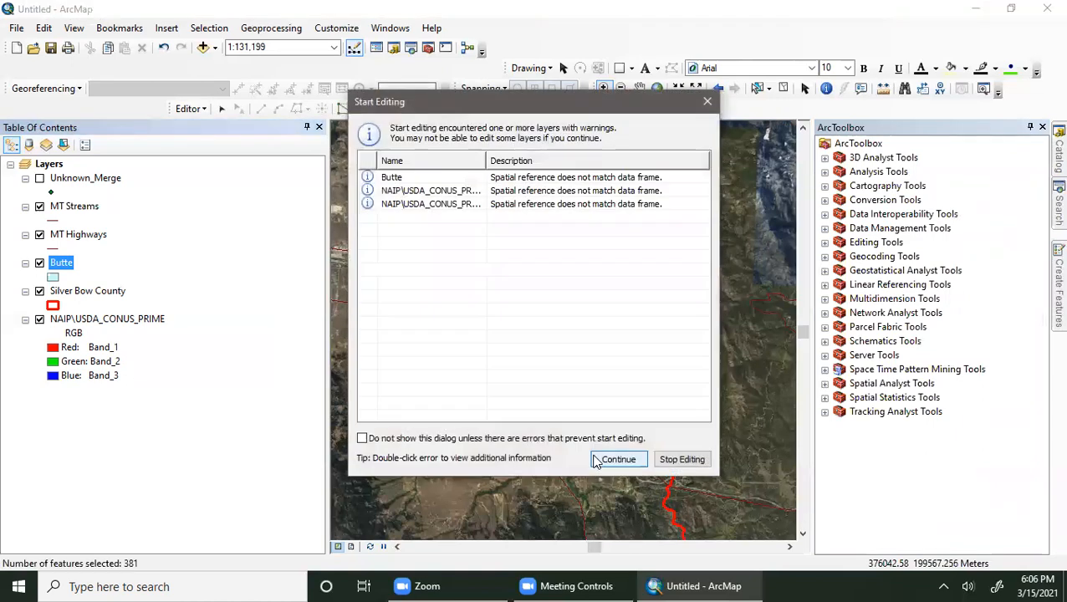
left_click(707, 101)
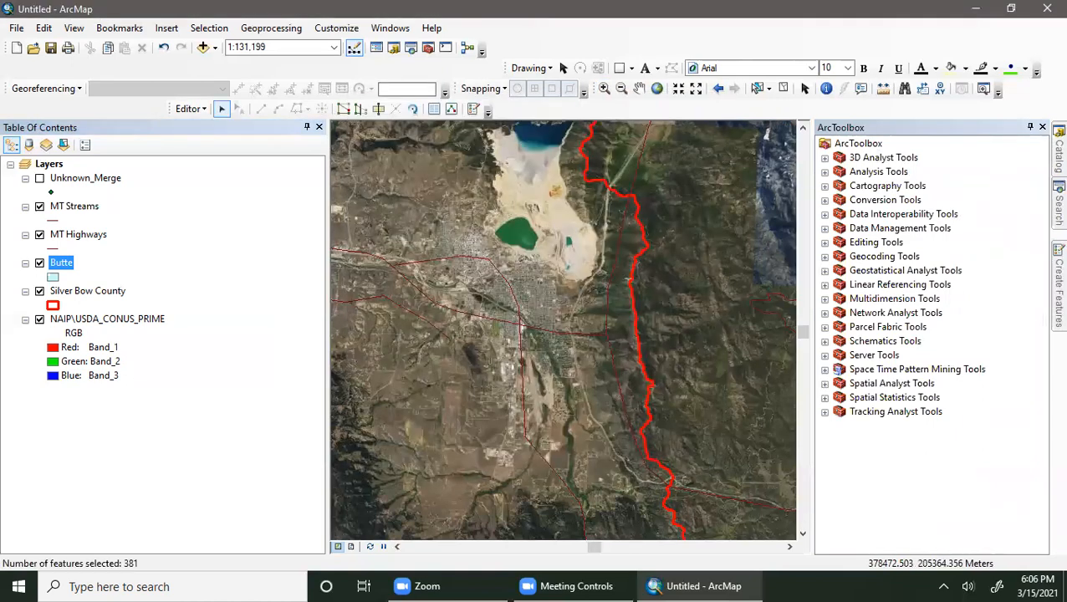
- Show the feature creation window for the Butte layer in the current edit session
left_click(1045, 284)
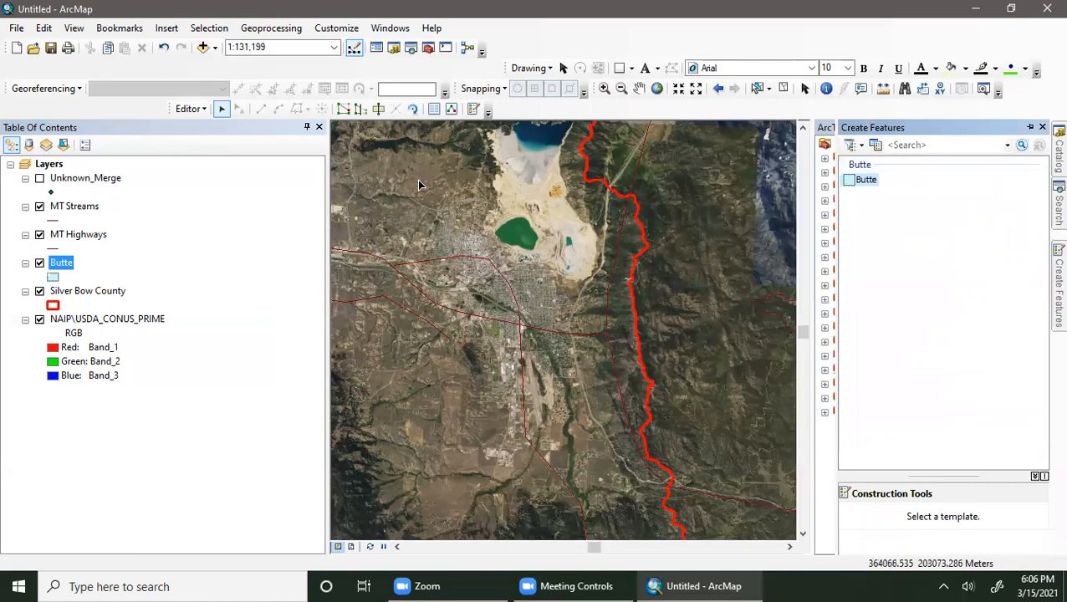
left_click(198, 109)
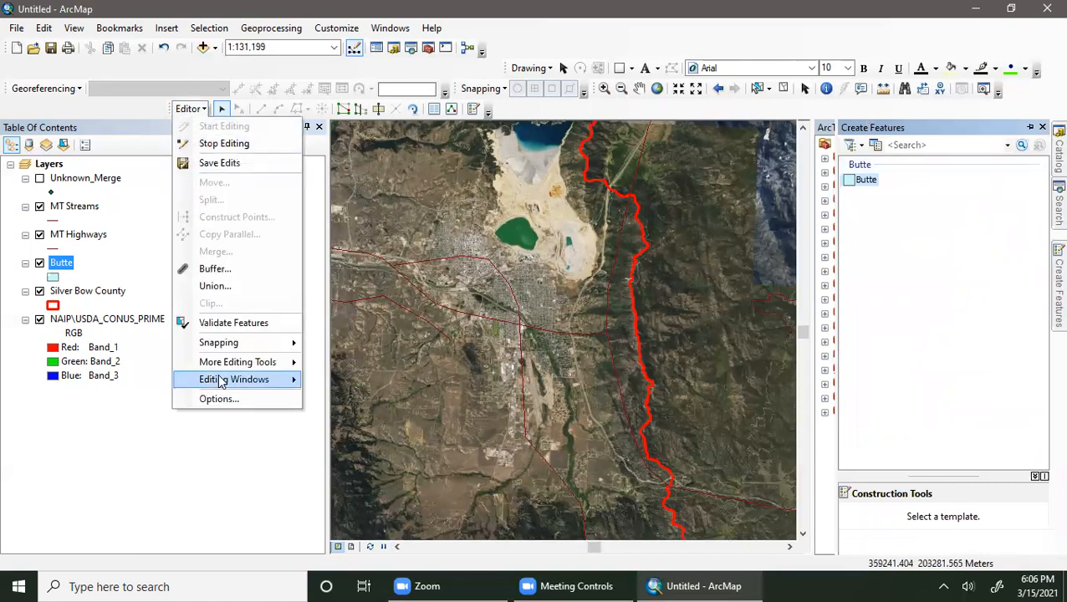
mouse_move(219, 380)
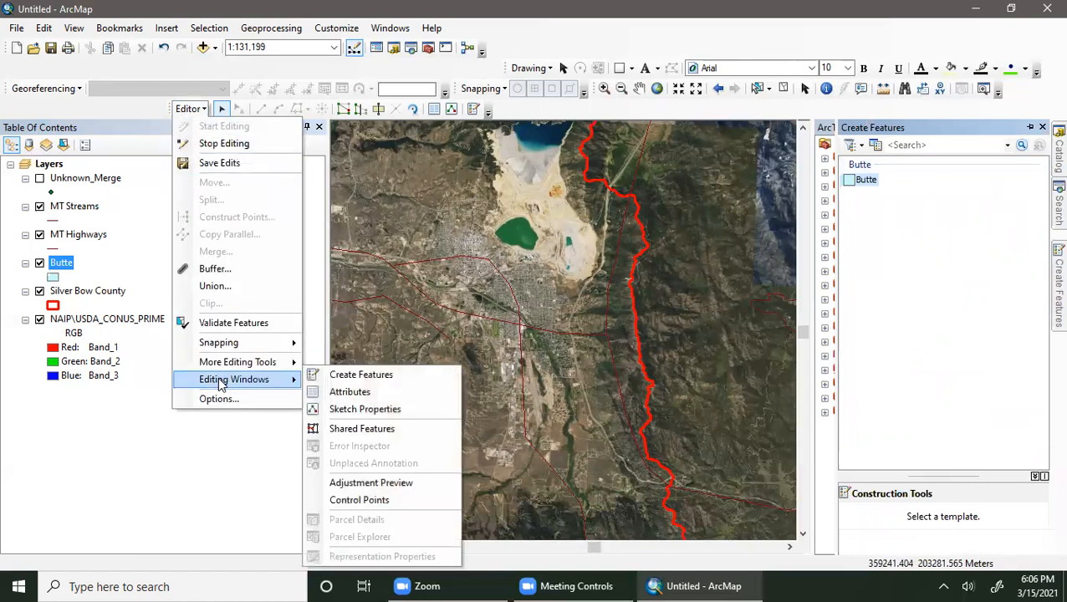
left_click(342, 382)
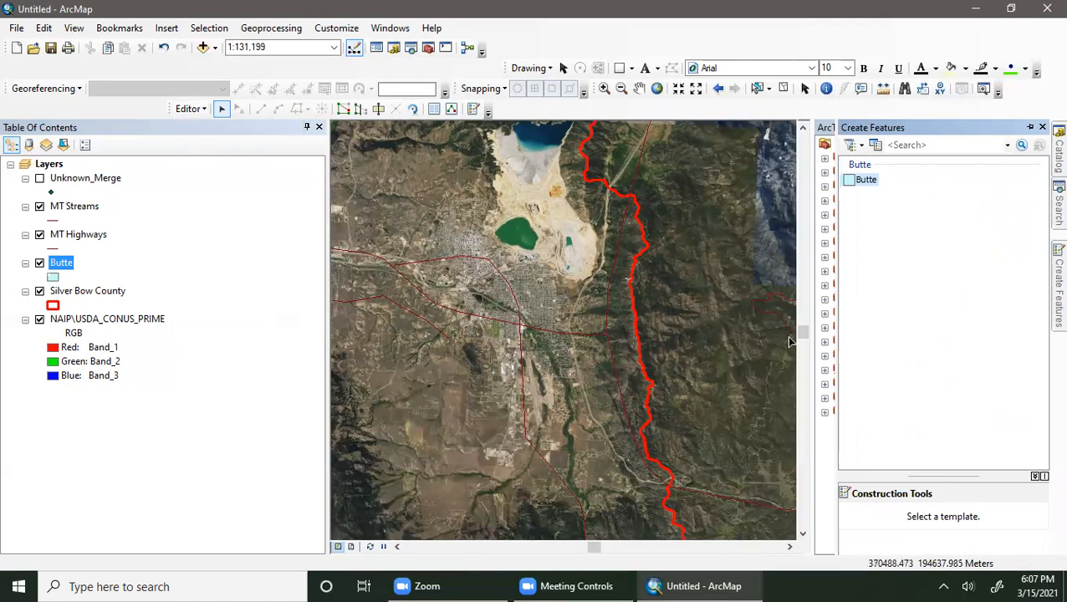
- Choose the Butte feature template, look through its construction tools, and activate the Polygon tool
left_click(865, 181)
scroll(903, 526, "down", 2)
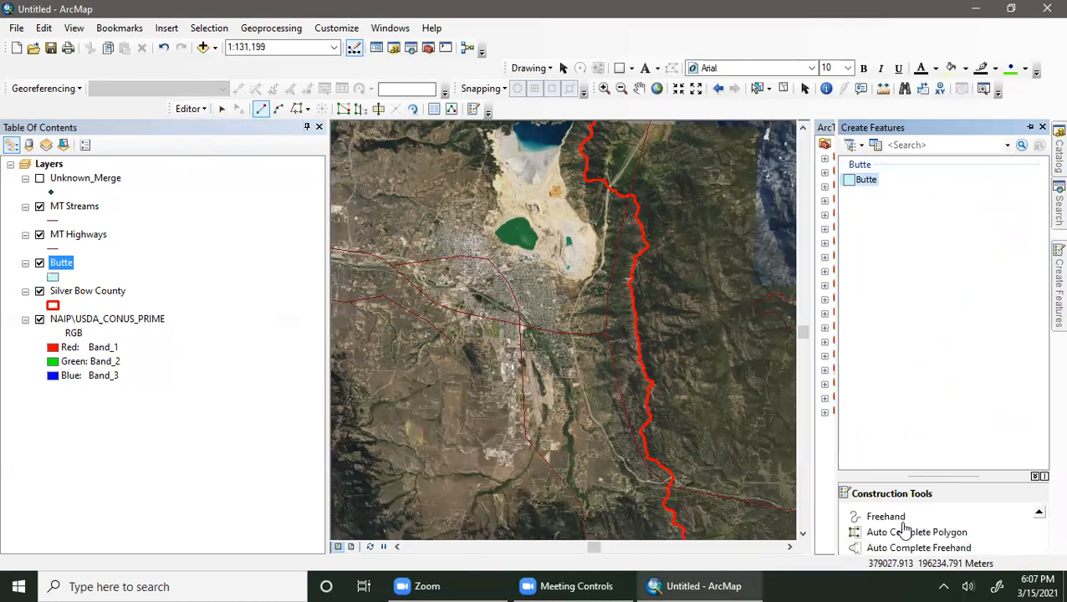
scroll(904, 535, "up", 1)
scroll(904, 544, "down", 1)
scroll(905, 543, "up", 1)
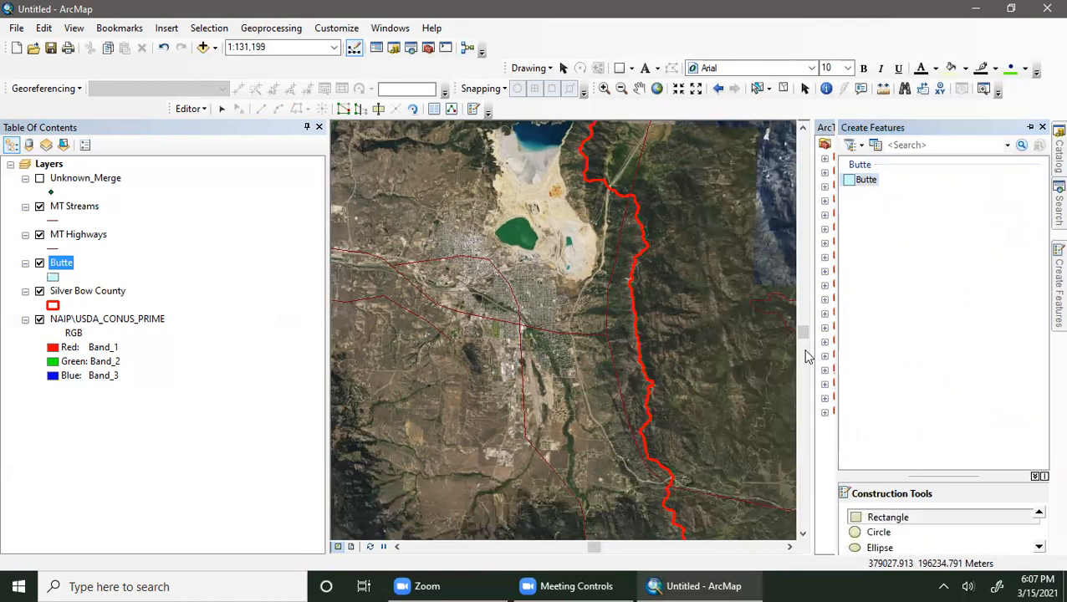
scroll(921, 540, "down", 2)
scroll(920, 539, "up", 2)
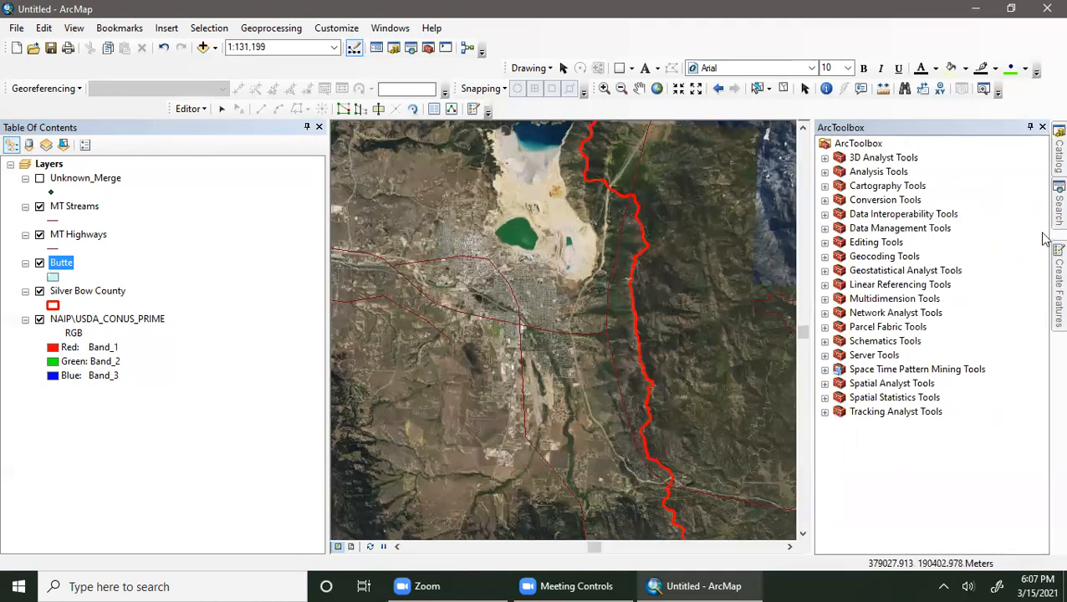
mouse_move(1042, 267)
left_click(893, 521)
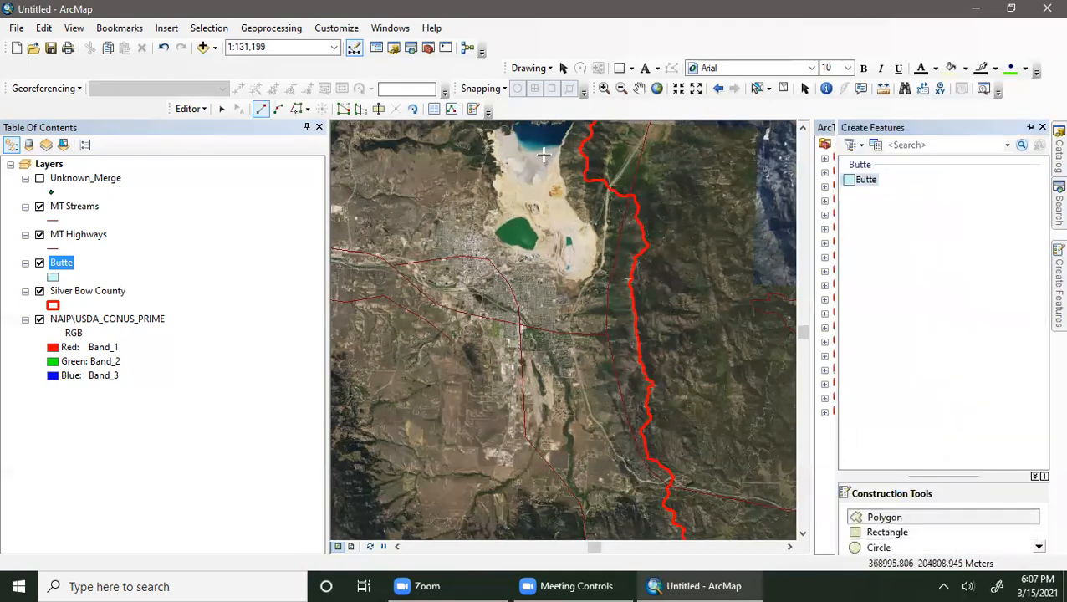
- Digitize a polygon around the built-up town area southwest of the mine pits, narrowing toward the southeast, and finish the sketch
left_click(491, 226)
left_click(463, 199)
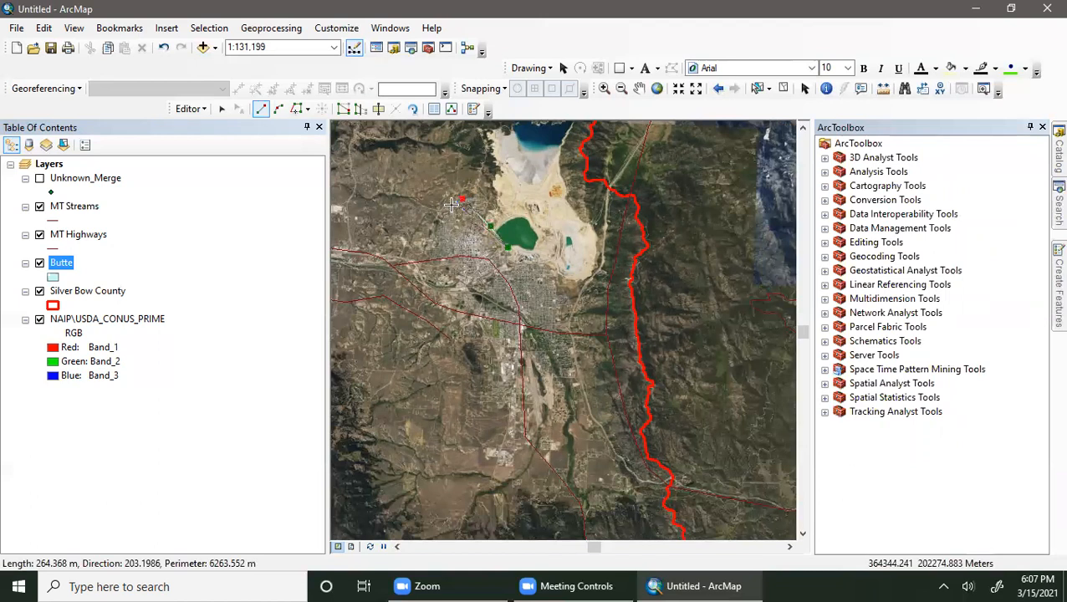
left_click(445, 218)
left_click(423, 258)
left_click(440, 281)
left_click(462, 307)
left_click(478, 328)
left_click(495, 348)
left_click(529, 344)
left_click(547, 375)
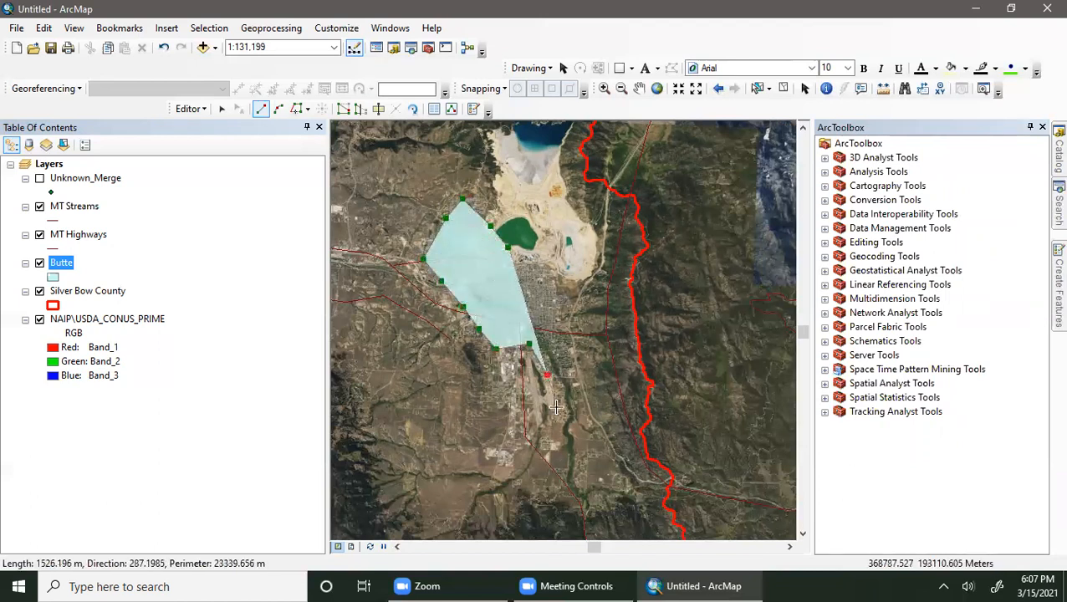
left_click(557, 408)
left_click(579, 406)
left_click(579, 362)
left_click(573, 313)
left_click(566, 302)
left_click(549, 273)
left_click(516, 253)
double_click(516, 253)
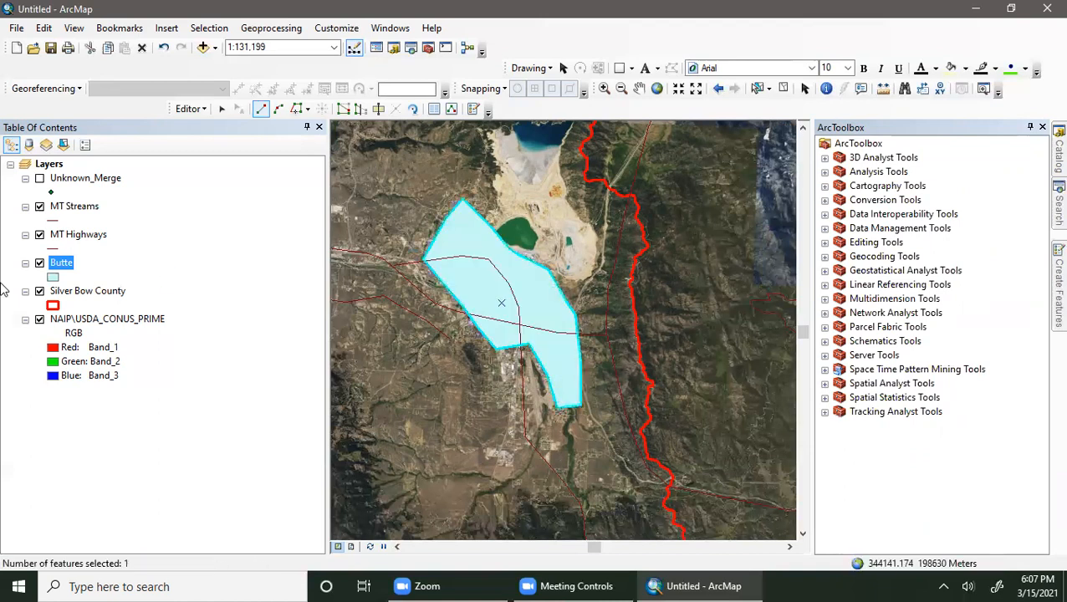
- Stop the edit session and save the digitized Butte polygon
left_click(200, 111)
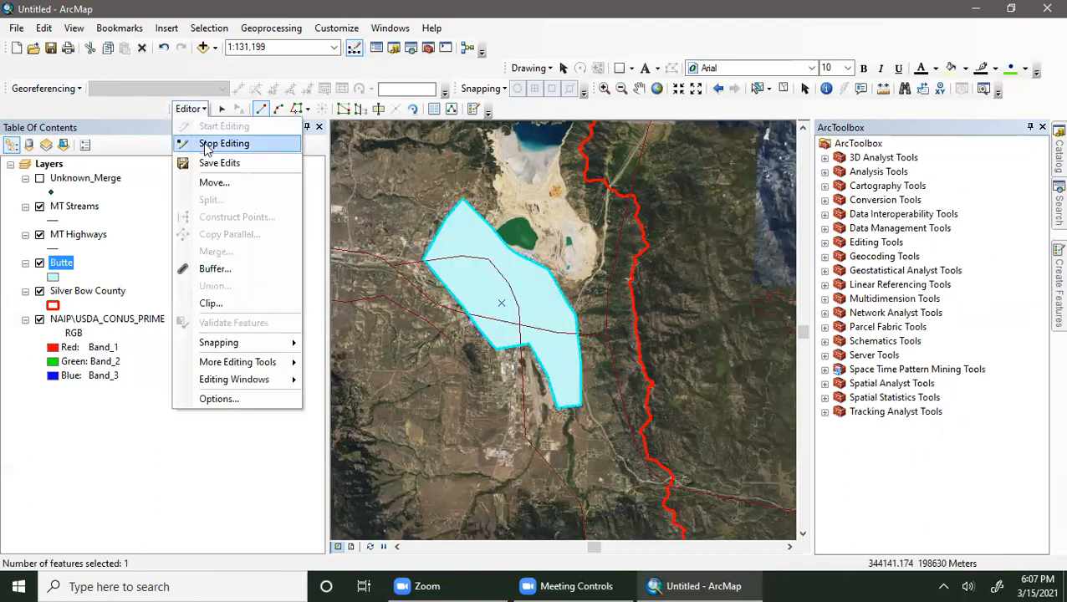
left_click(210, 144)
left_click(471, 342)
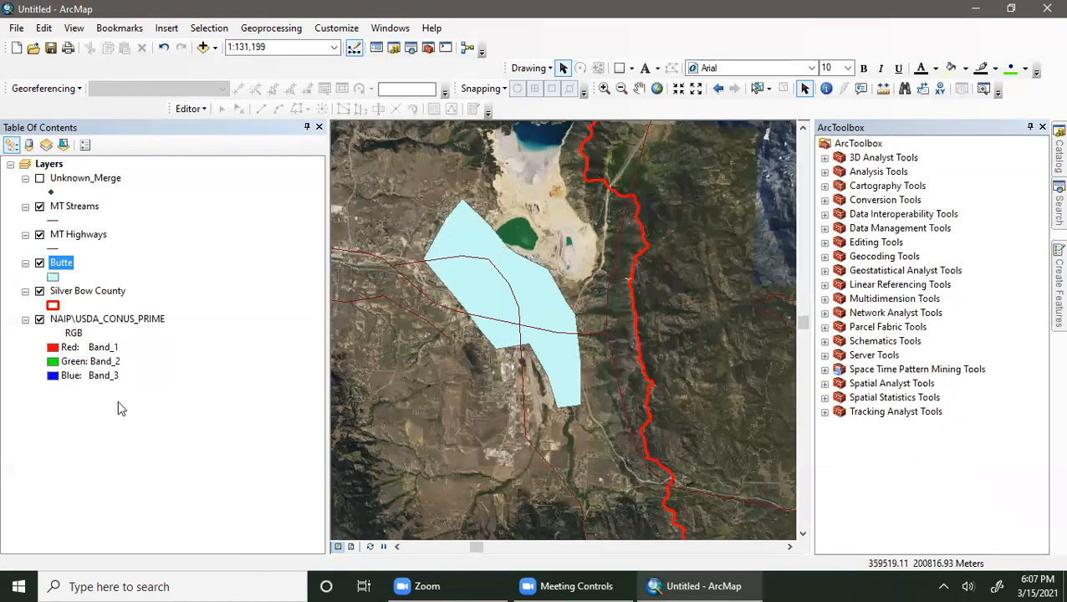
- Make the Unknown_Merge points visible, check the layers' selection listing, and return the layer list to drawing order
left_click(40, 178)
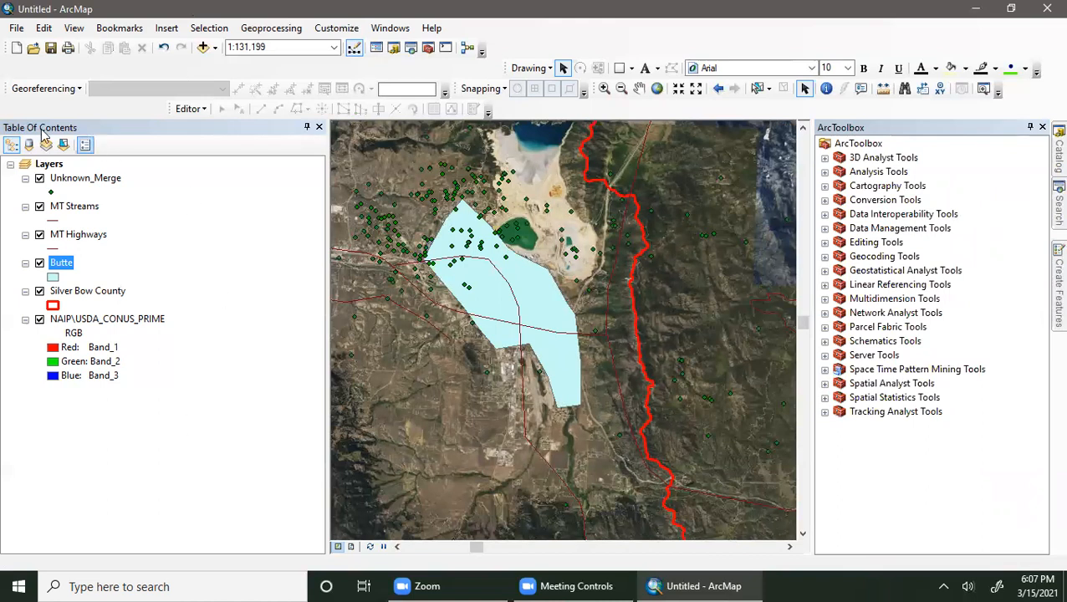
left_click(63, 146)
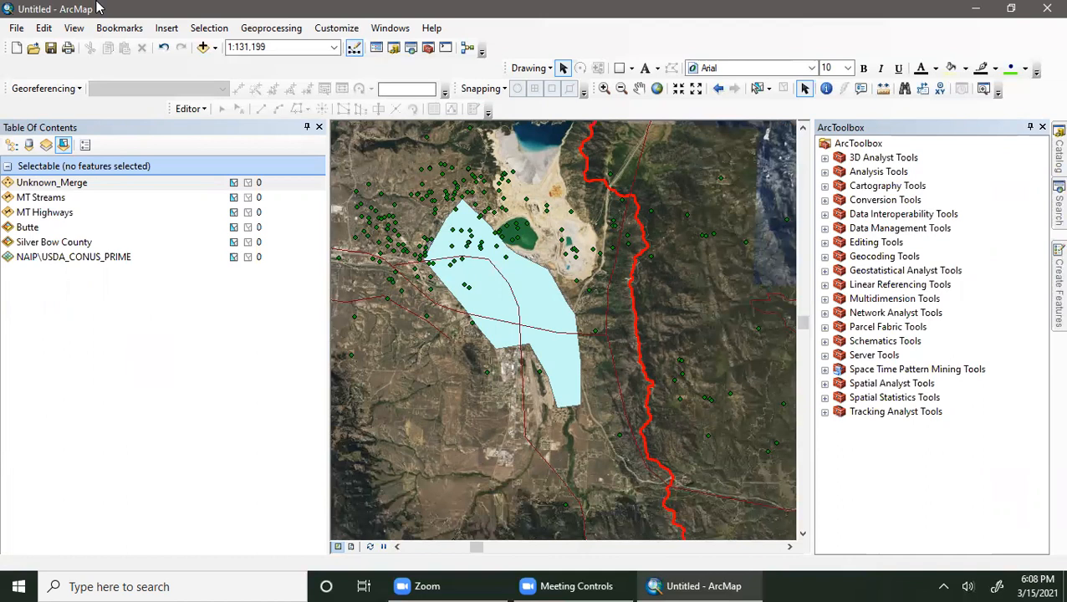
left_click(31, 470)
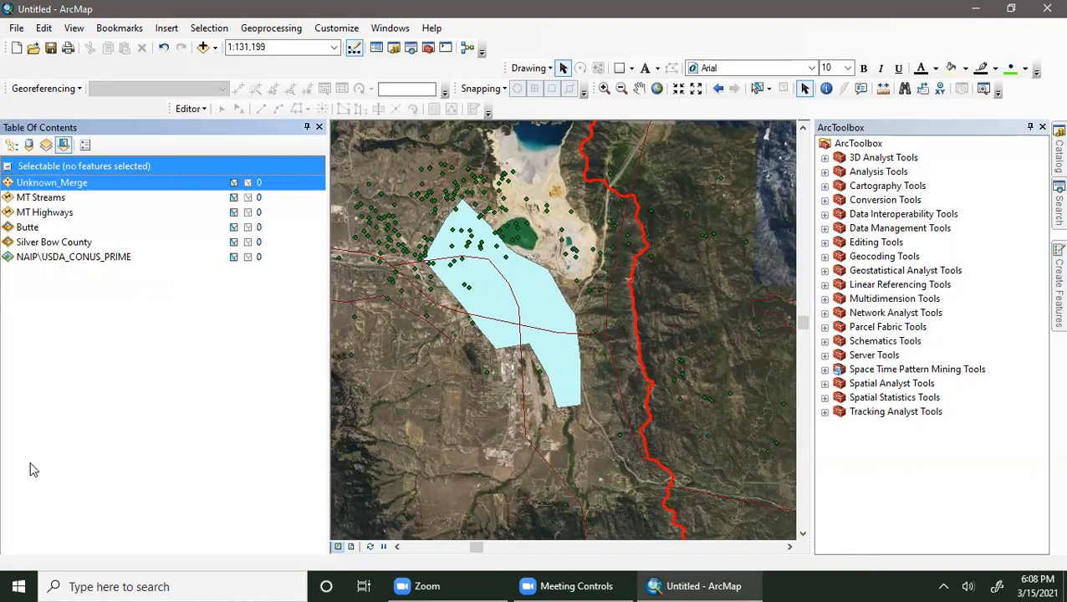
left_click(11, 145)
- View the Unknown_Merge attribute table and bring up Select By Attributes for that layer
left_click(209, 27)
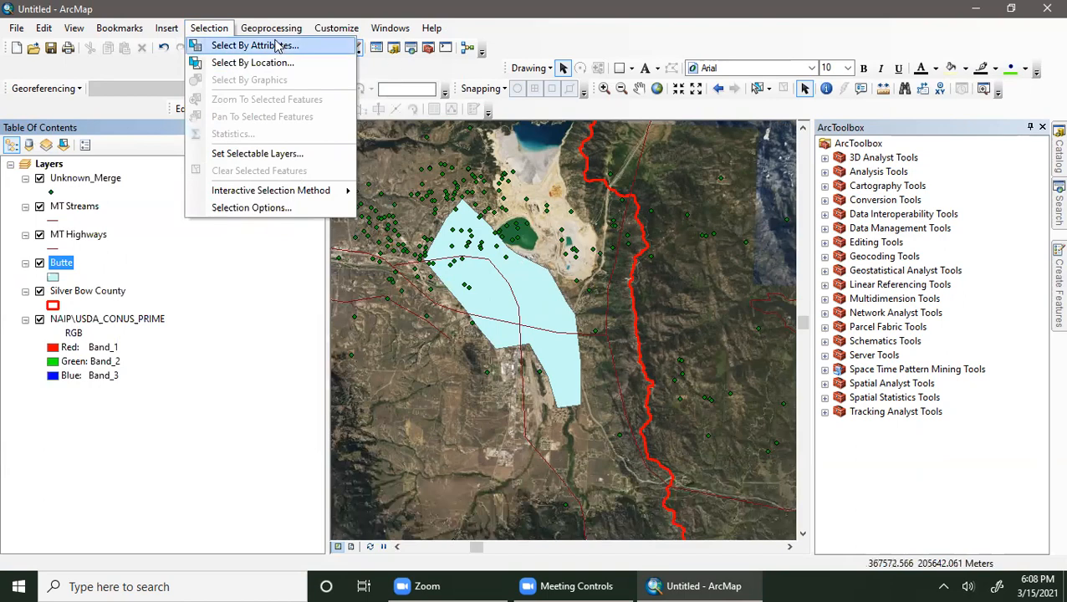
right_click(102, 178)
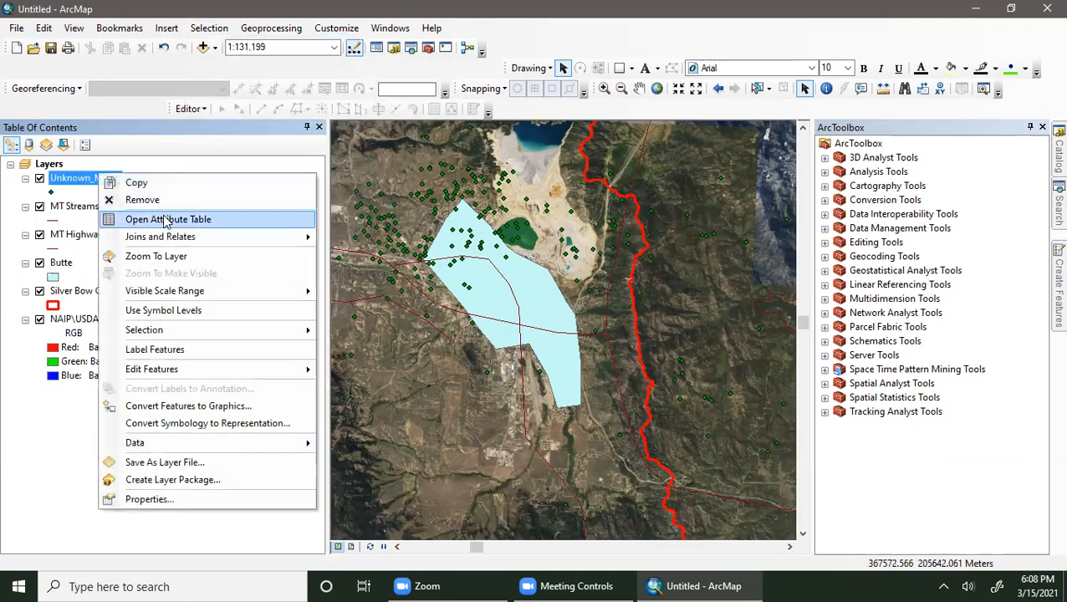
left_click(167, 217)
left_click_drag(268, 431, 151, 439)
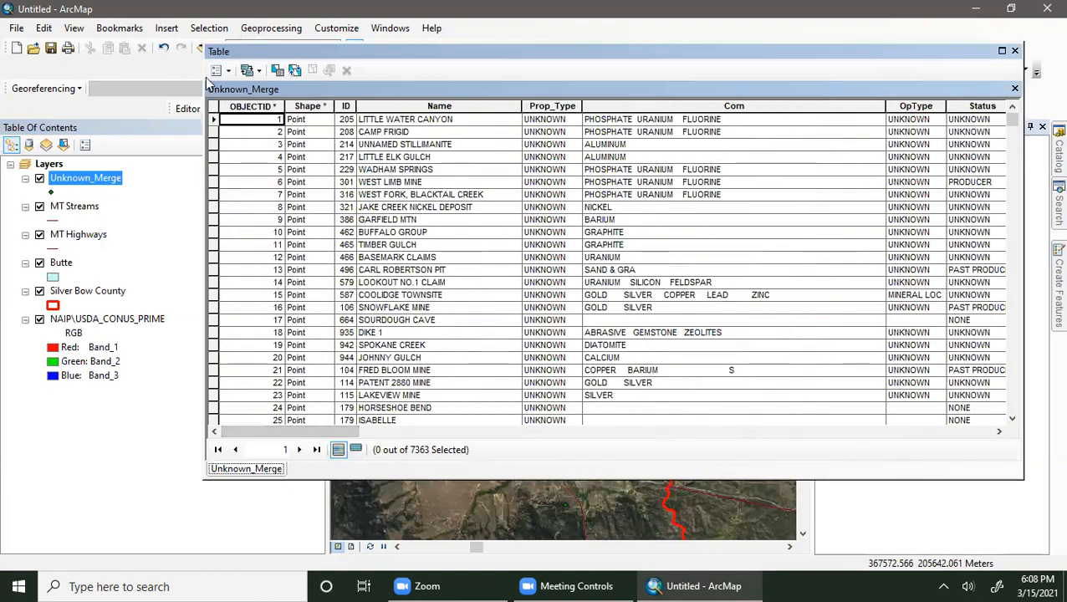
left_click(208, 27)
left_click(235, 43)
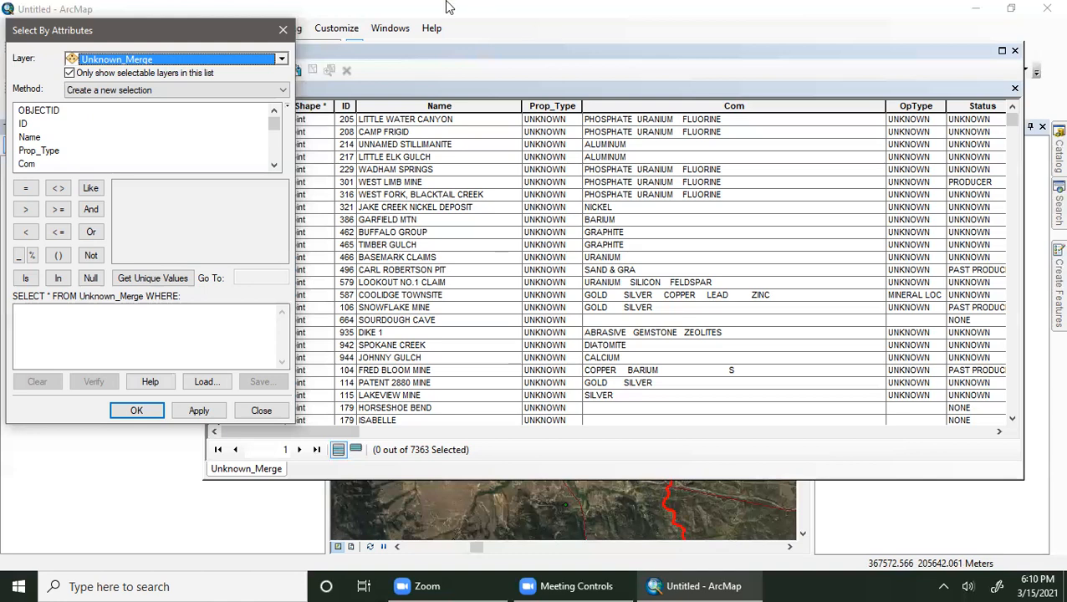
- Dismiss Select By Attributes, close the attribute table, and exit the program
left_click(284, 34)
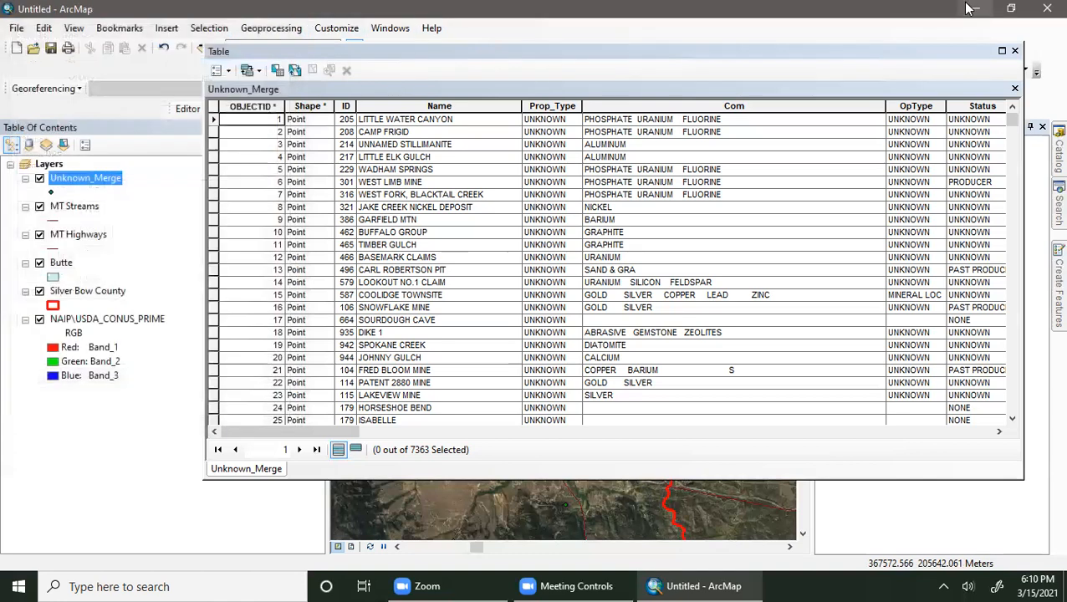
left_click(1015, 51)
left_click(1039, 10)
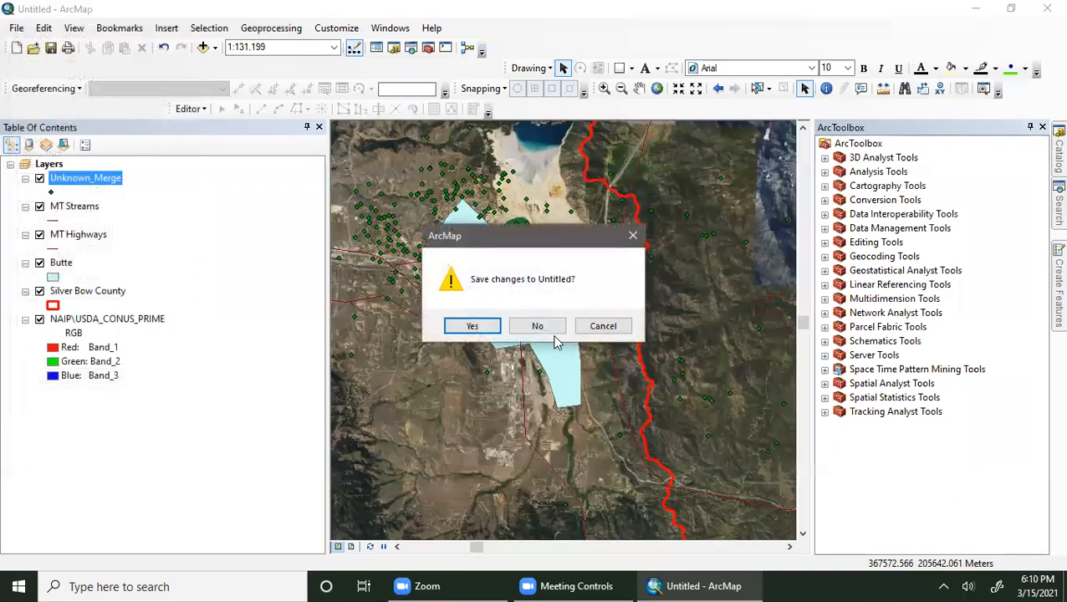